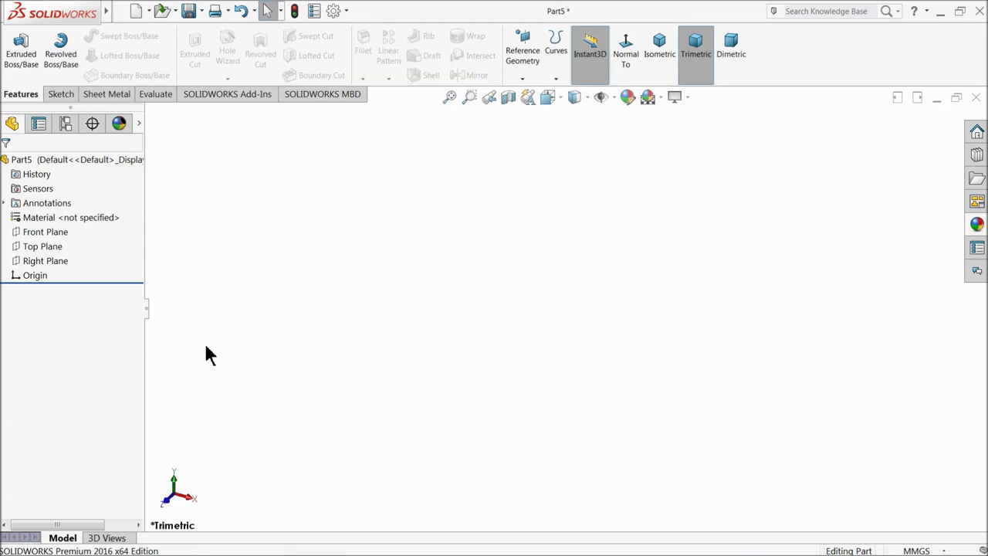
- Start a sketch on the Front Plane and draw a vertical and a horizontal centerline, both ending at the origin
left_click(38, 232)
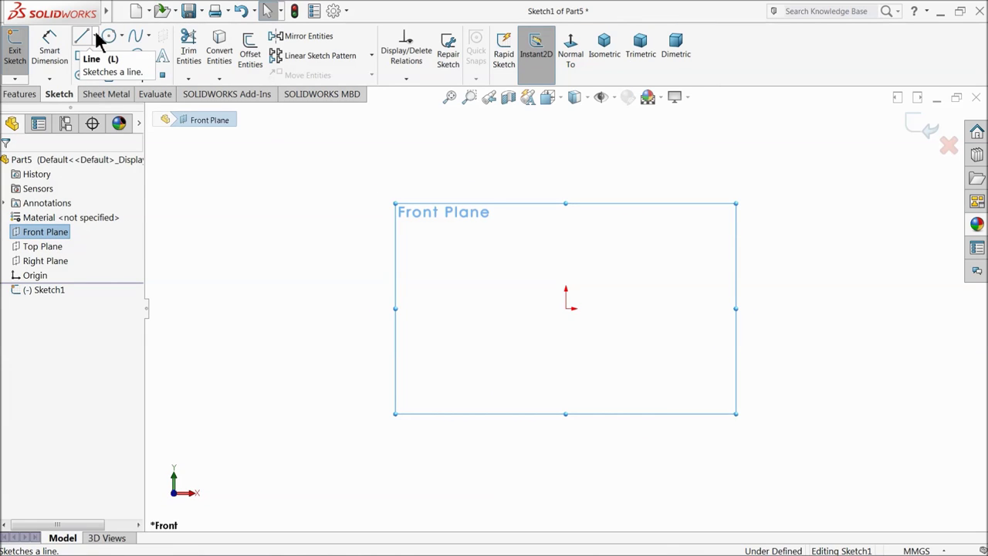
left_click(95, 37)
left_click(89, 68)
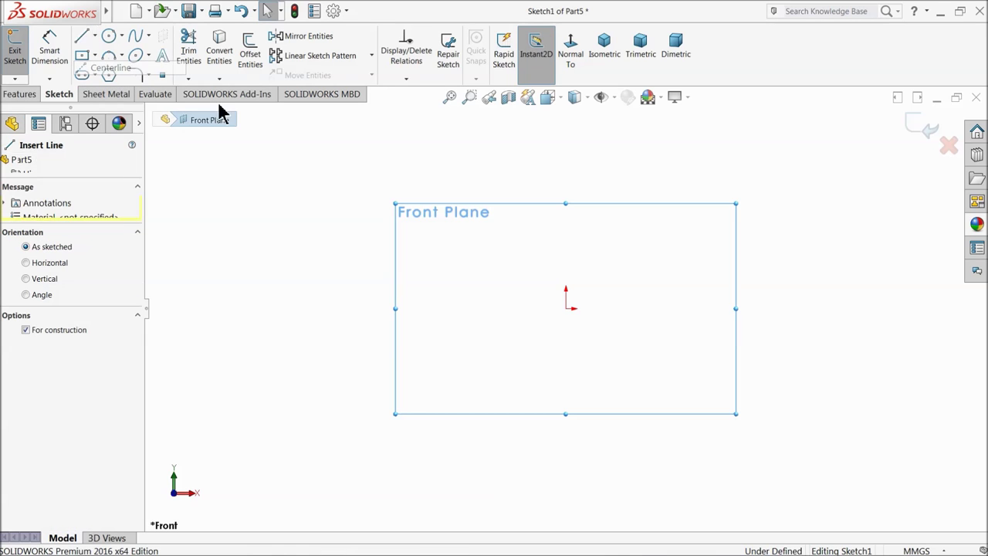
left_click(566, 152)
left_click(566, 308)
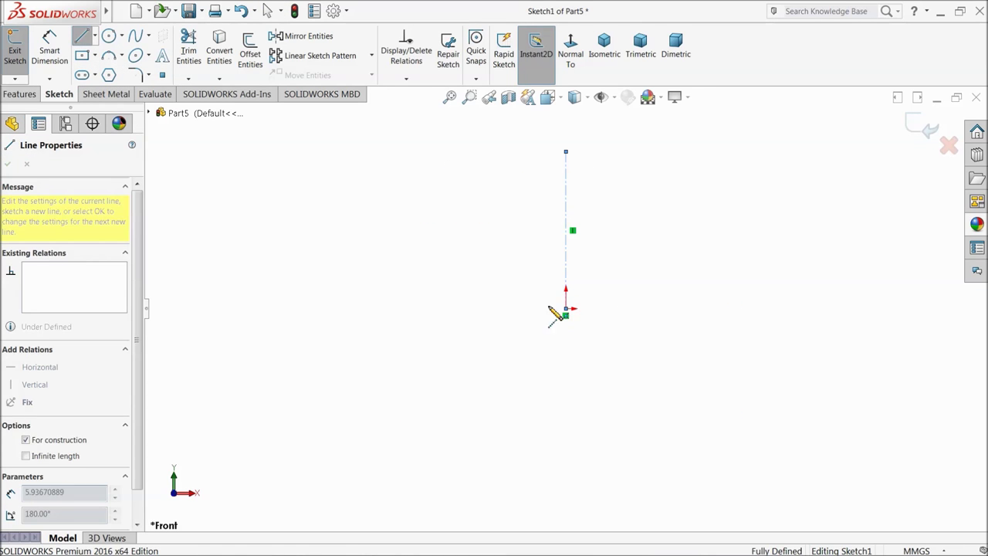
left_click(213, 308)
right_click(246, 249)
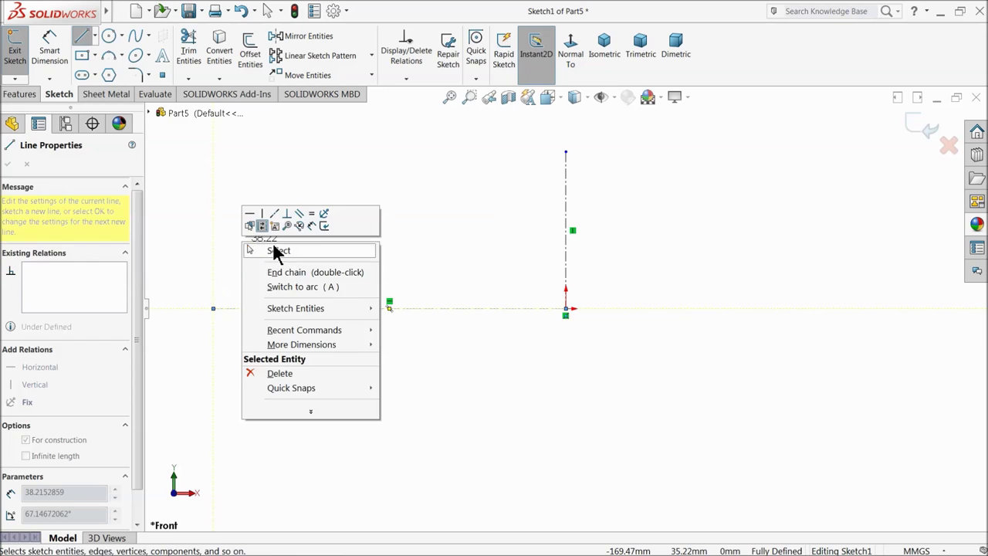
left_click(278, 249)
scroll(294, 259, "down", 2)
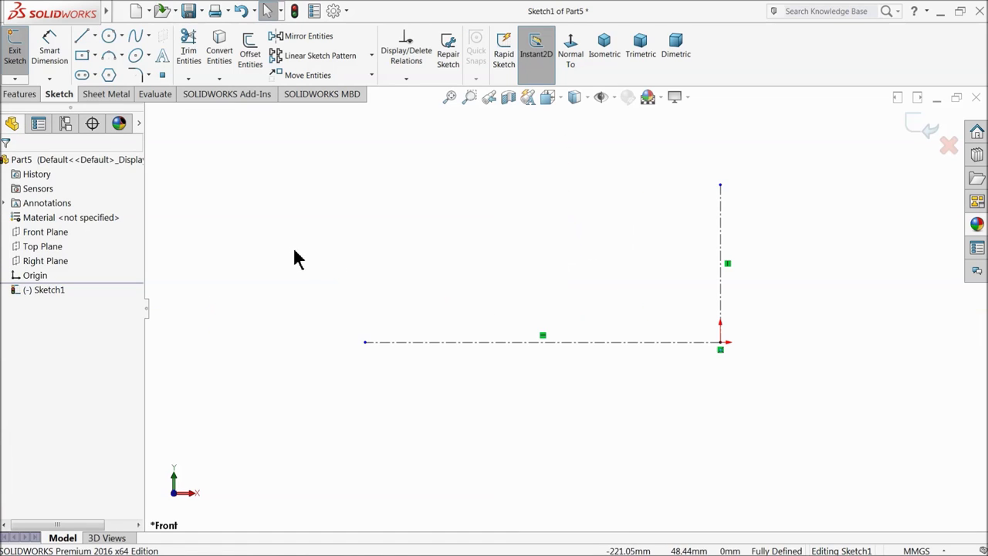
- Draw a centerpoint arc centred on the origin, about 180 mm in radius, crossing the far end of the horizontal centerline
left_click(121, 54)
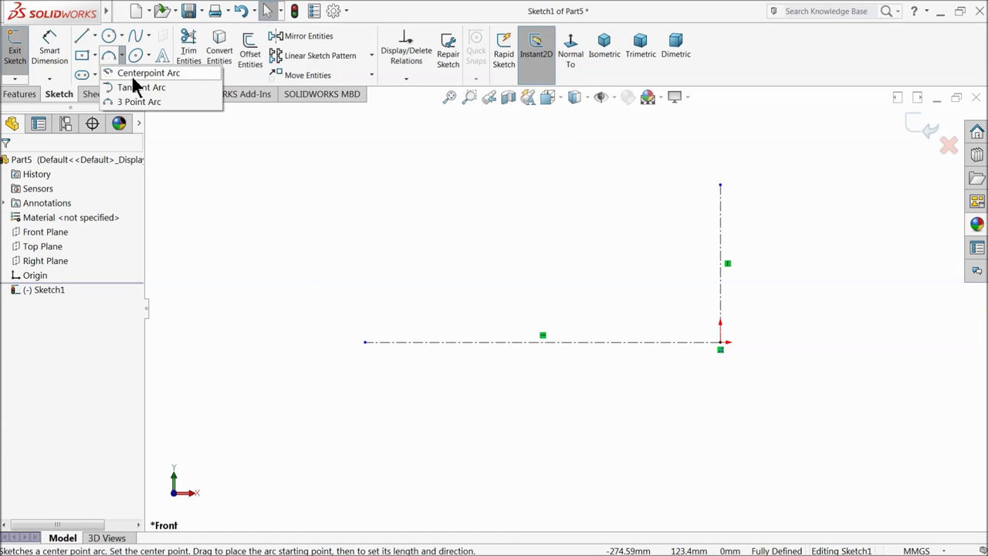
left_click(133, 72)
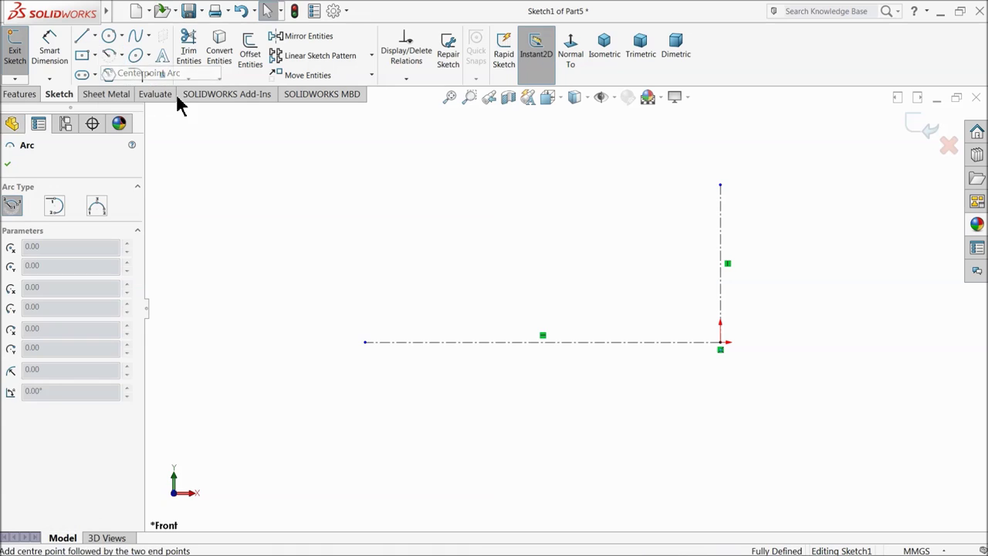
left_click(721, 344)
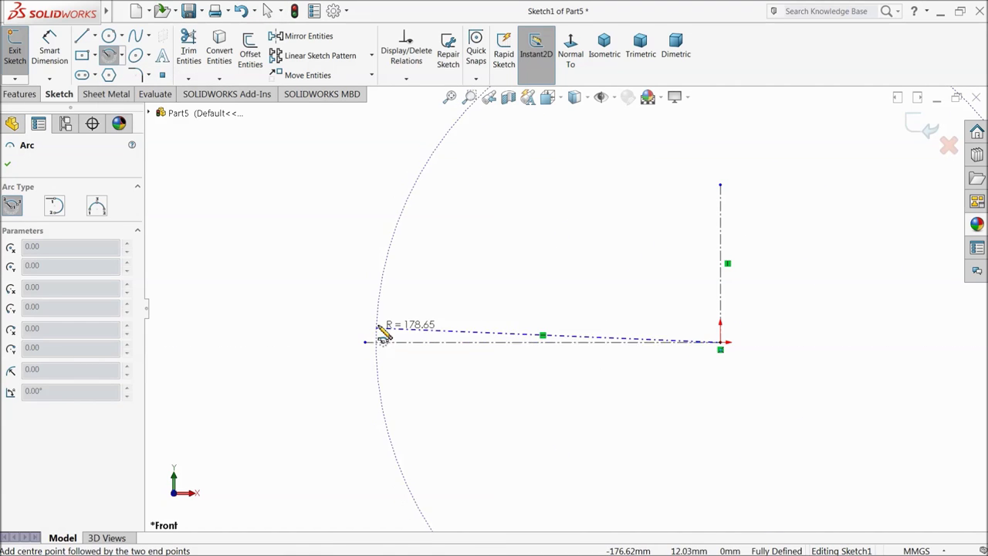
left_click(379, 292)
left_click(371, 424)
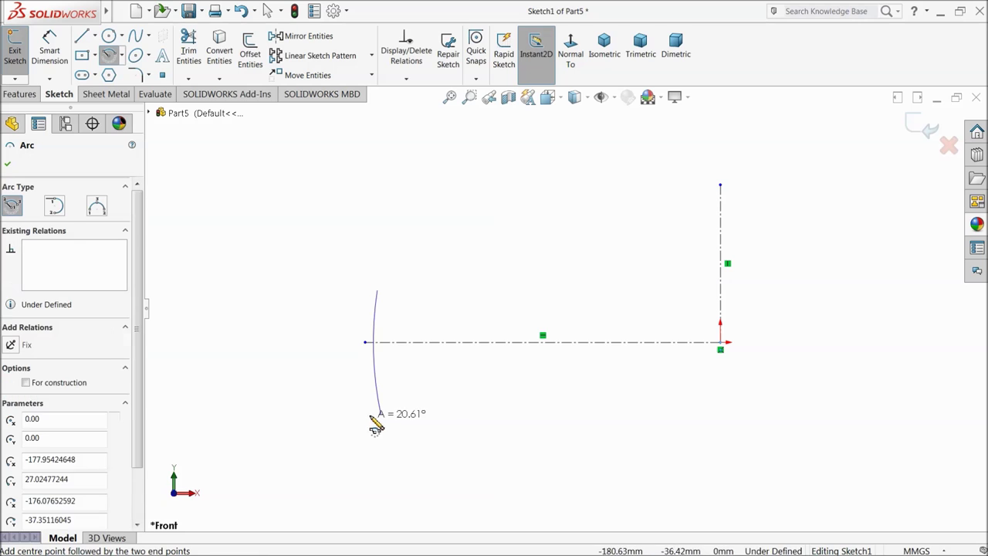
- Draw a second, slightly smaller centerpoint arc about the origin, just inside the first and crossing the horizontal centerline
left_click(721, 344)
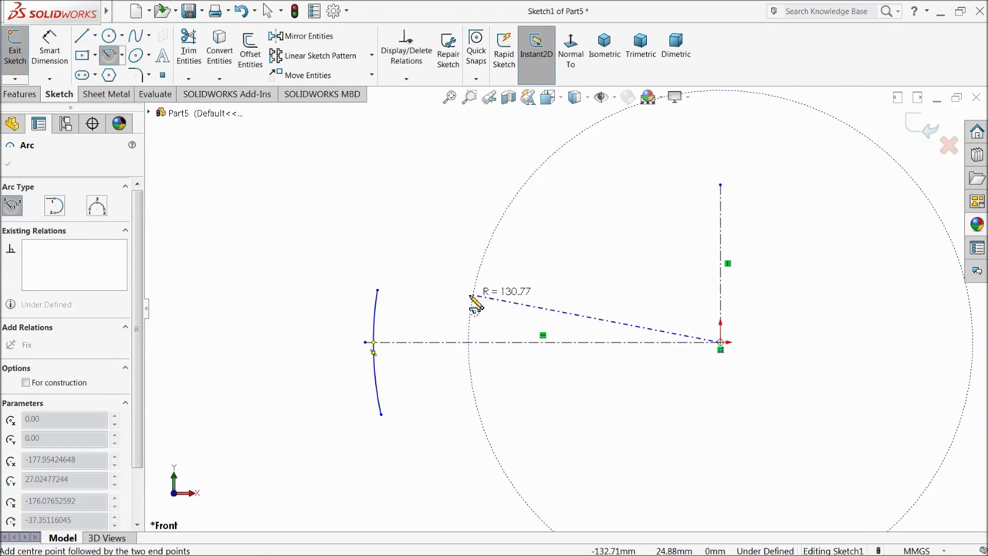
left_click(400, 288)
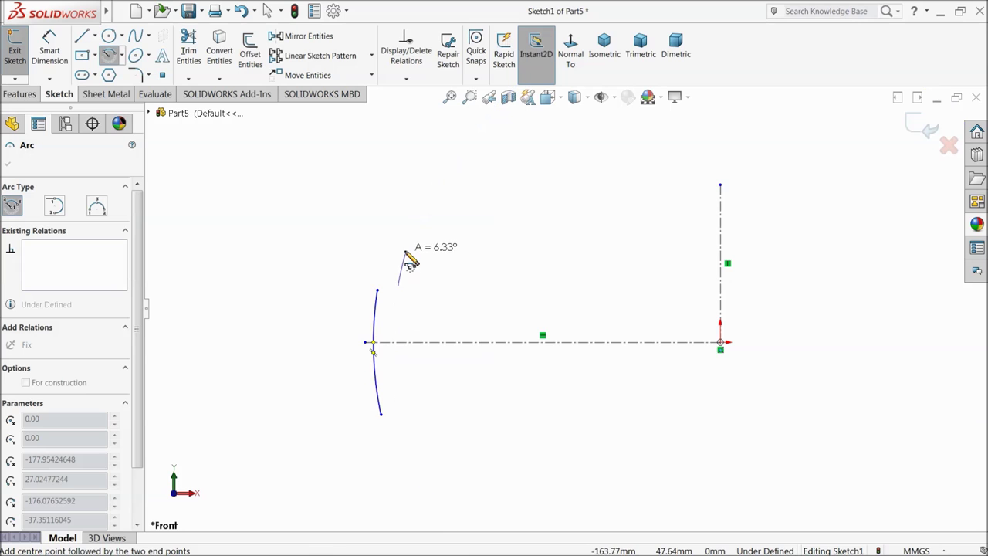
scroll(400, 355, "up", 2)
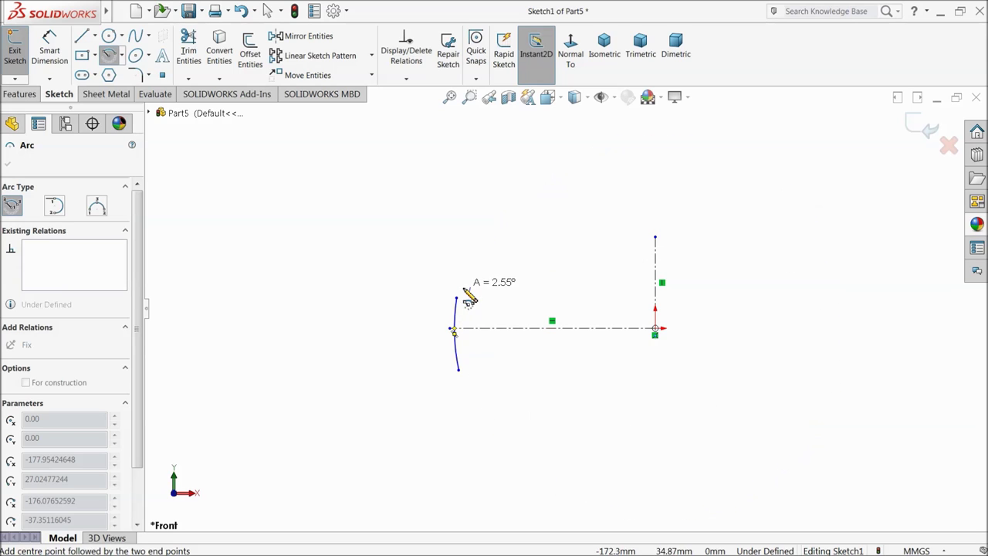
left_click(474, 386)
right_click(520, 254)
left_click(540, 260)
scroll(479, 347, "down", 2)
scroll(446, 321, "down", 1)
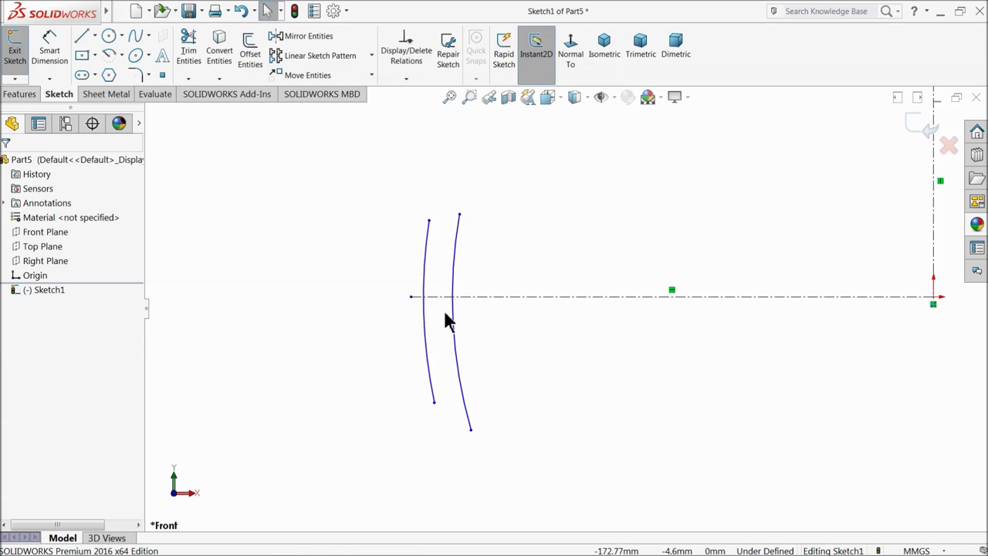
- Make the outer arc's two endpoints symmetric about the horizontal centerline
left_click(430, 223)
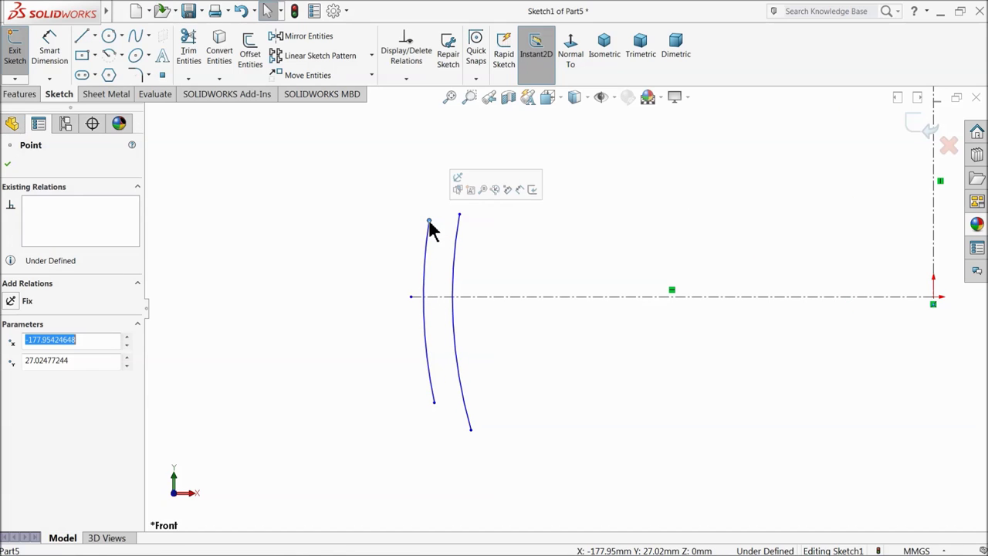
left_click(435, 403, "ctrl")
left_click(445, 299, "ctrl")
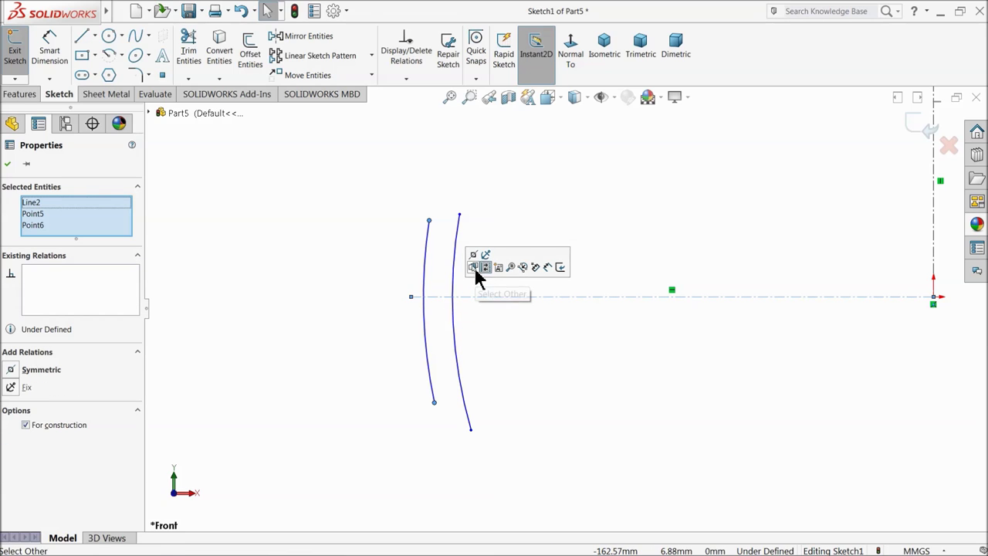
left_click(473, 256)
left_click(335, 260)
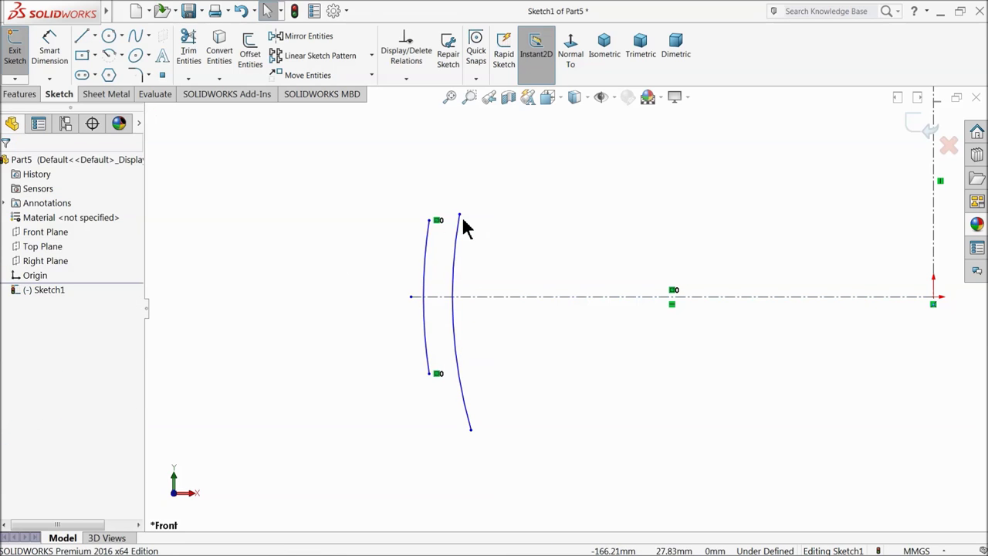
- Make the inner arc's two endpoints symmetric about the horizontal centerline
left_click(460, 216)
left_click(471, 431, "ctrl")
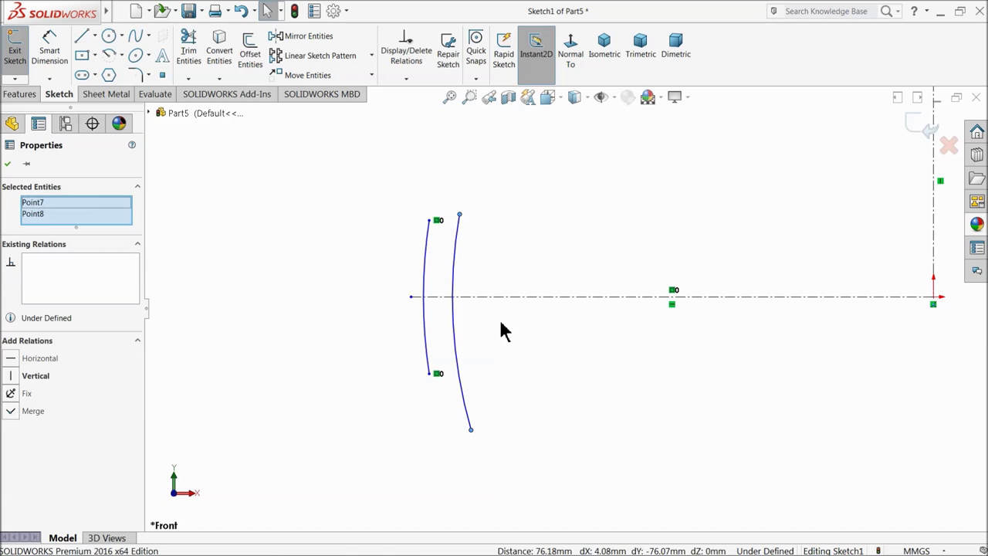
left_click(499, 298, "ctrl")
left_click(531, 262)
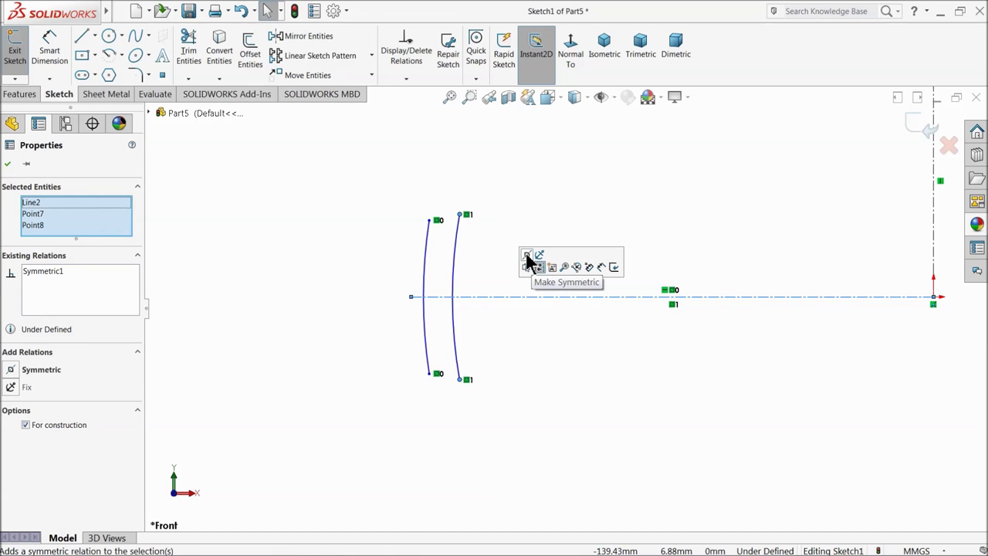
left_click(304, 221)
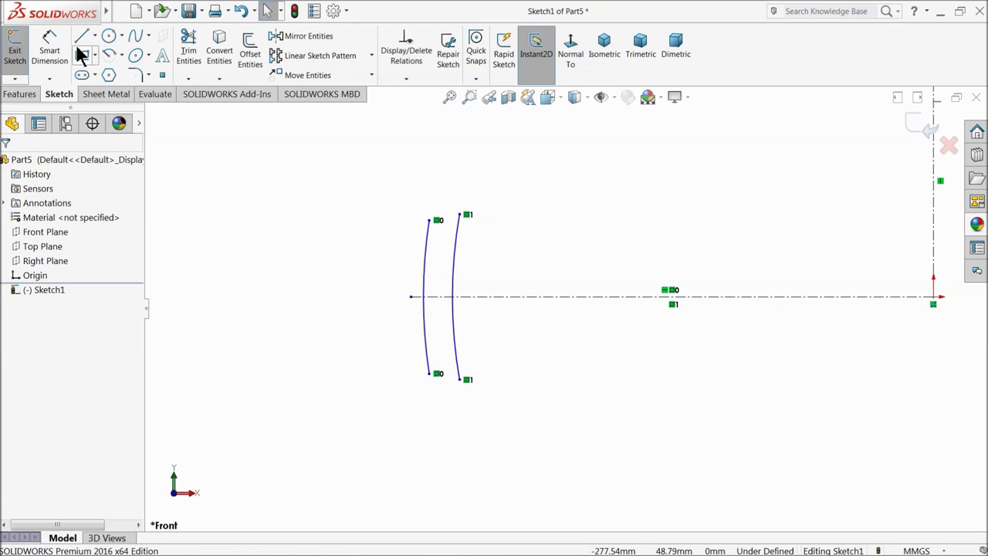
- Dimension the outer arc with a radius of 50 mm
left_click(50, 48)
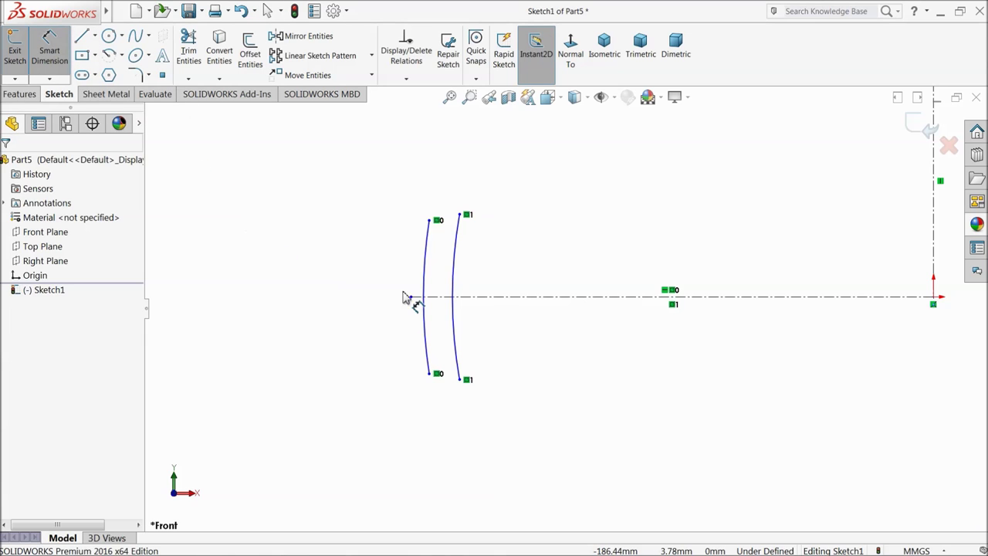
left_click(425, 282)
left_click(298, 287)
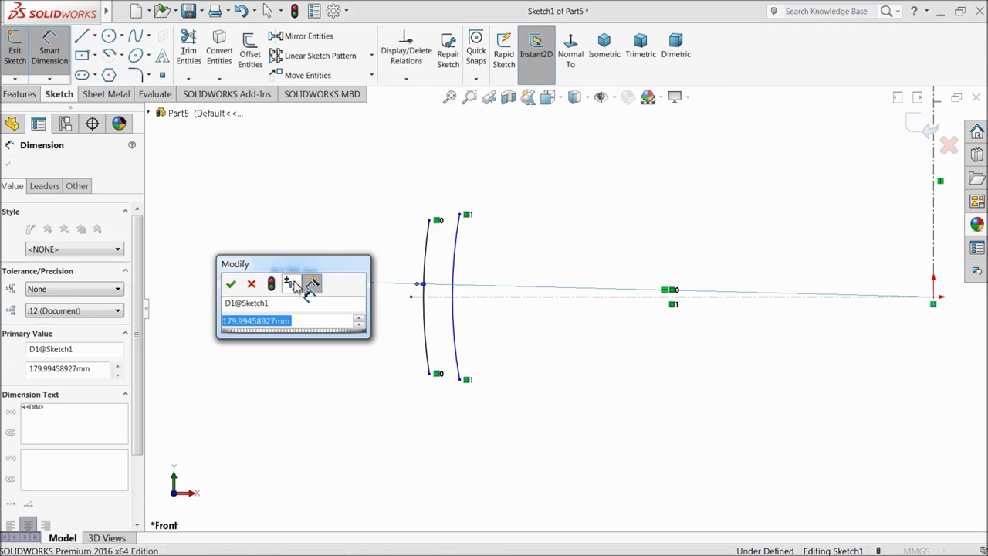
type("50")
key("Return")
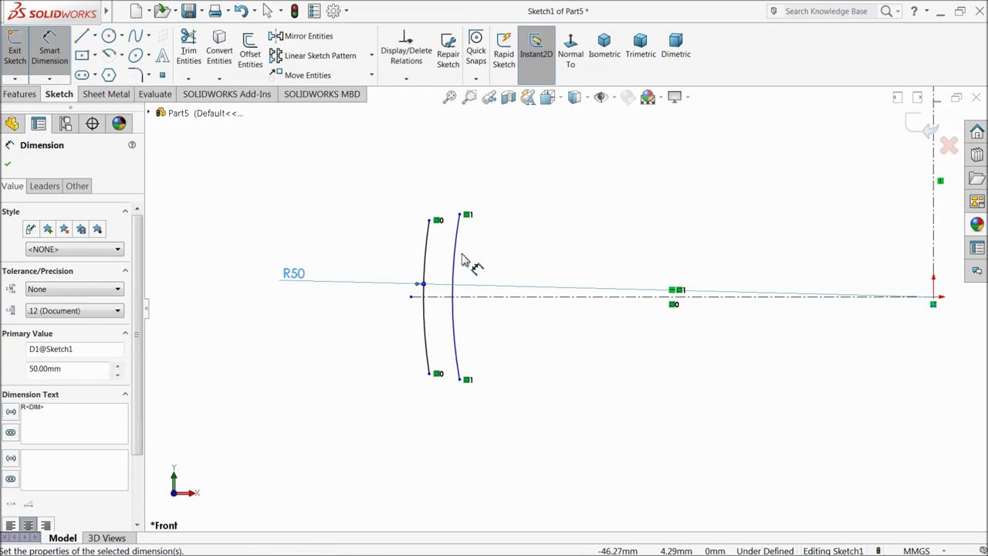
- Dimension the inner arc with a radius of 48 mm and end dimensioning
left_click(458, 259)
left_click(315, 379)
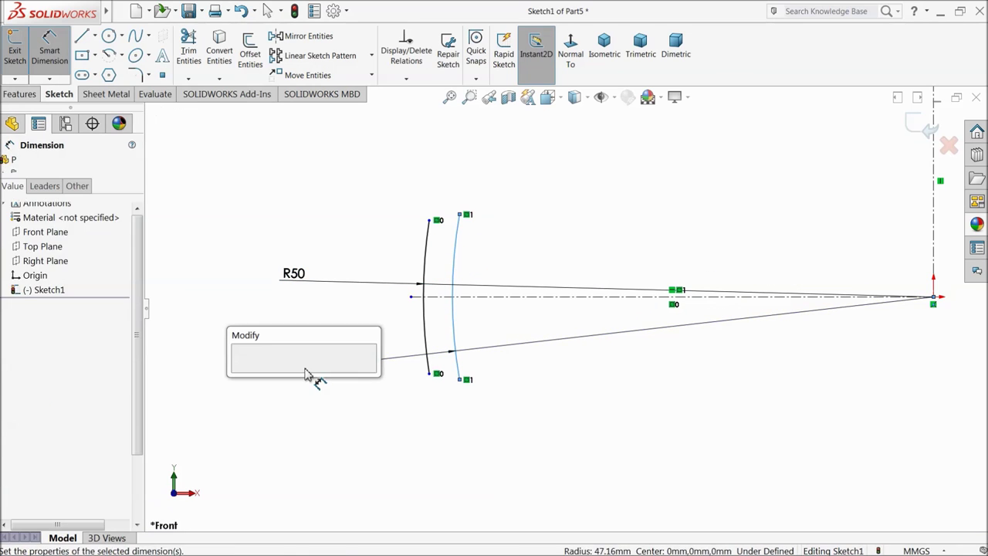
type("48")
key("Return")
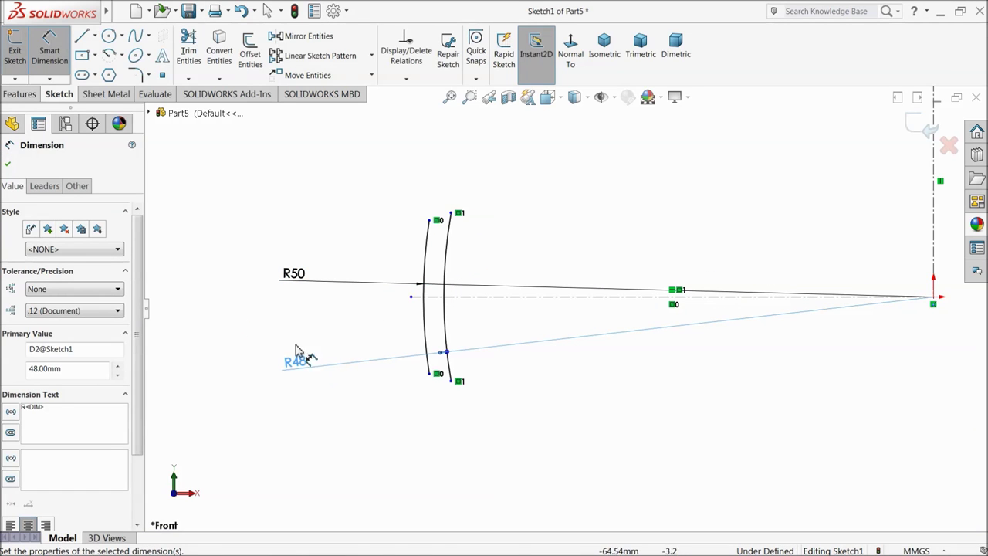
left_click(9, 166)
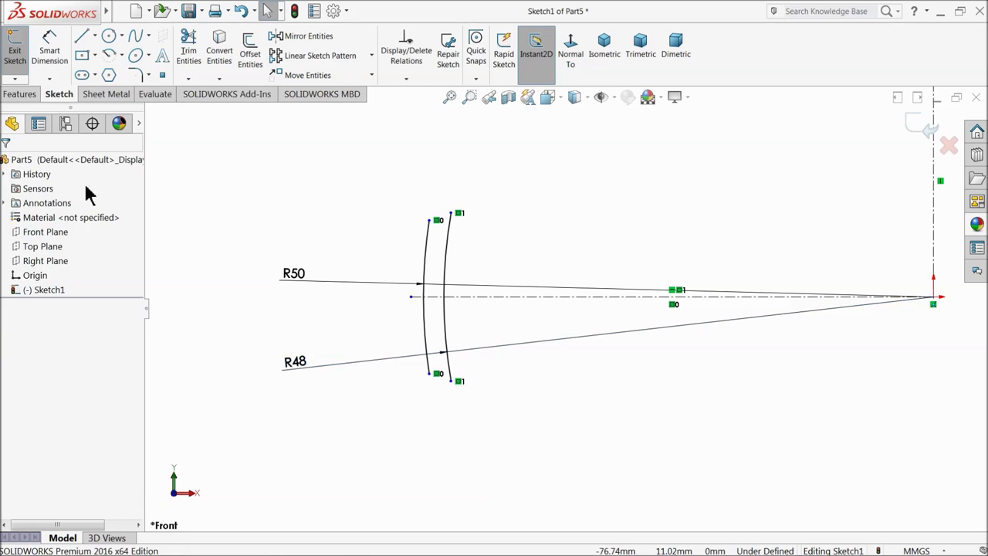
- Add a horizontal relation between the upper endpoints of the two arcs
left_click(431, 222)
left_click(452, 213, "ctrl")
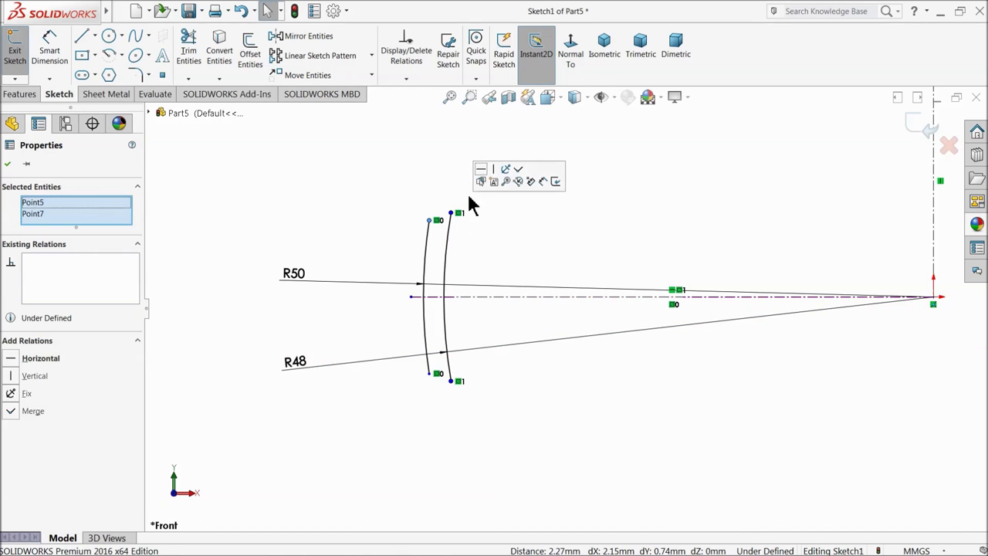
left_click(481, 169)
left_click(384, 185)
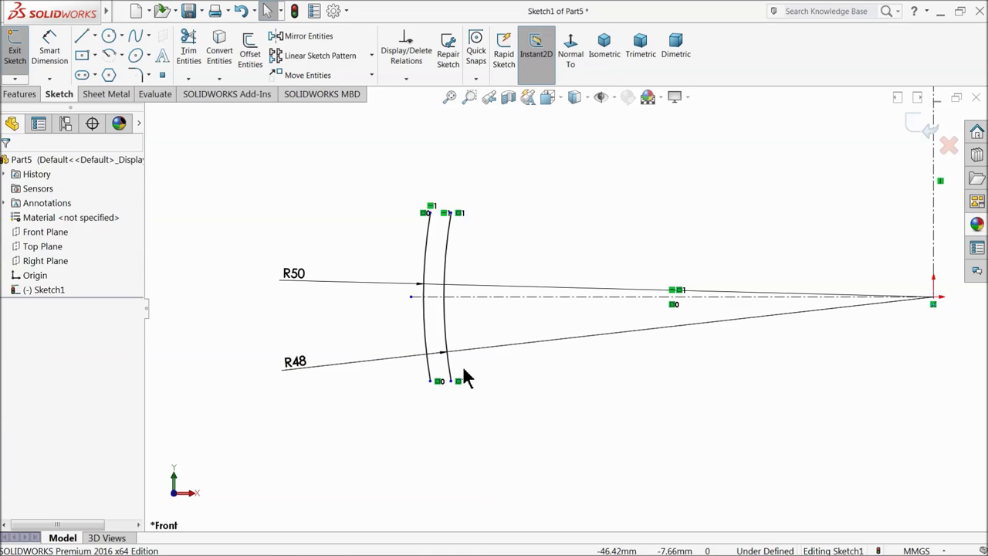
- Add a horizontal relation between the lower endpoints of the two arcs
left_click(430, 383)
left_click(446, 397, "ctrl")
left_click(479, 339)
left_click(335, 203)
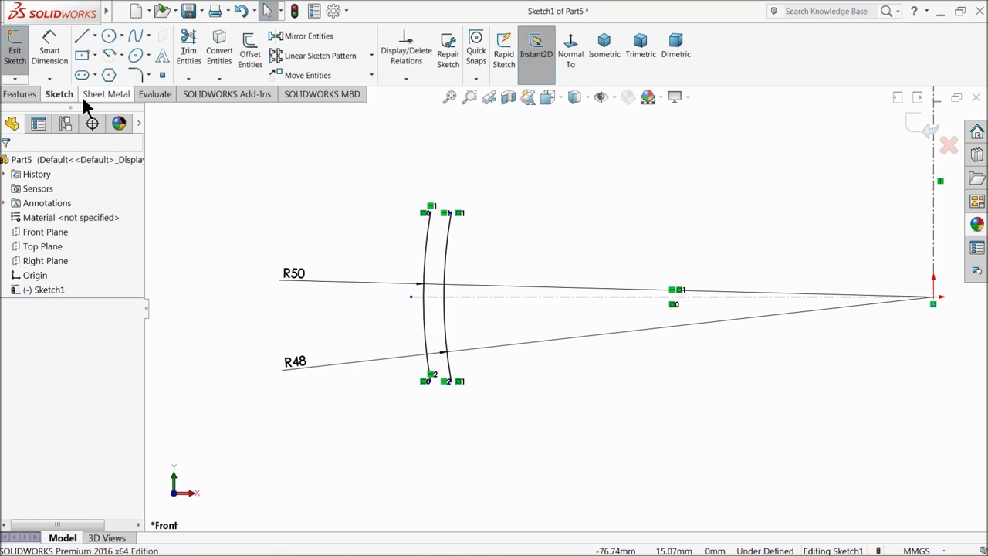
- Close the profile with short horizontal lines joining the arcs' upper endpoints and their lower endpoints
left_click(82, 37)
left_click(446, 213)
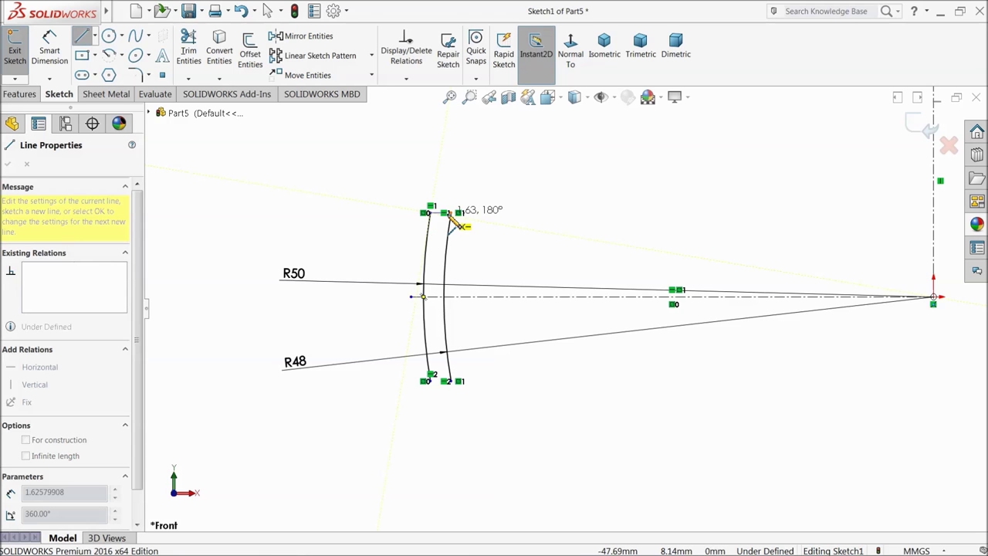
left_click(462, 220)
scroll(467, 374, "down", 5)
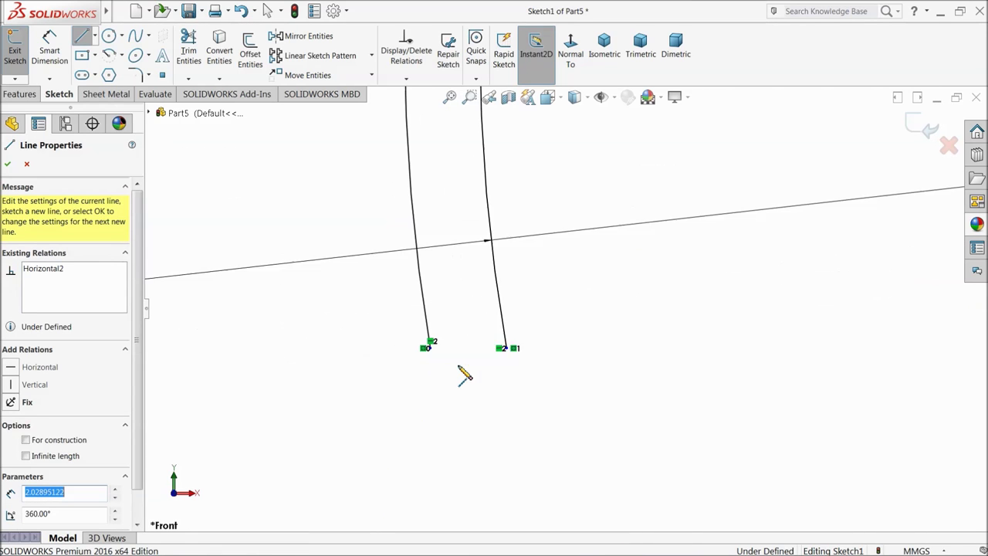
left_click(430, 341)
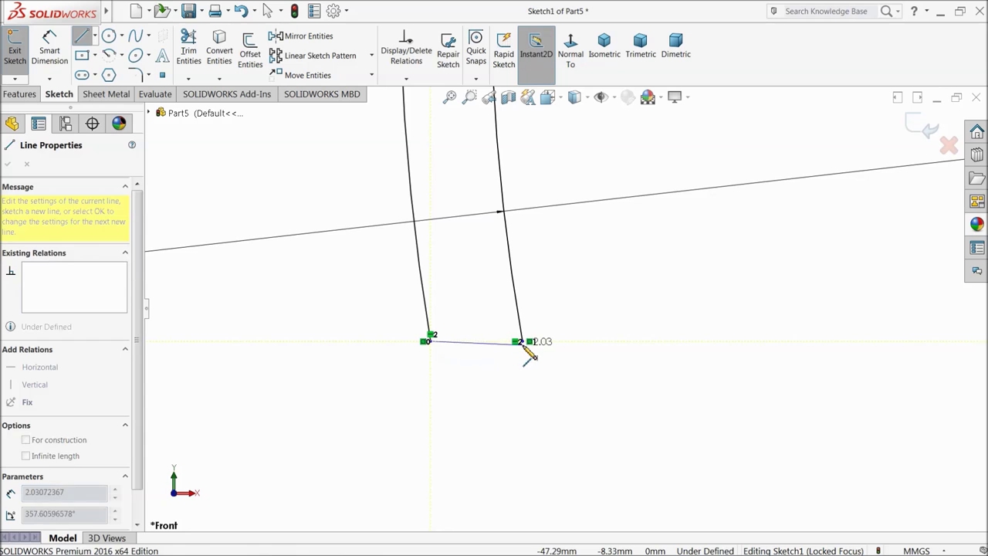
left_click(522, 342)
right_click(559, 264)
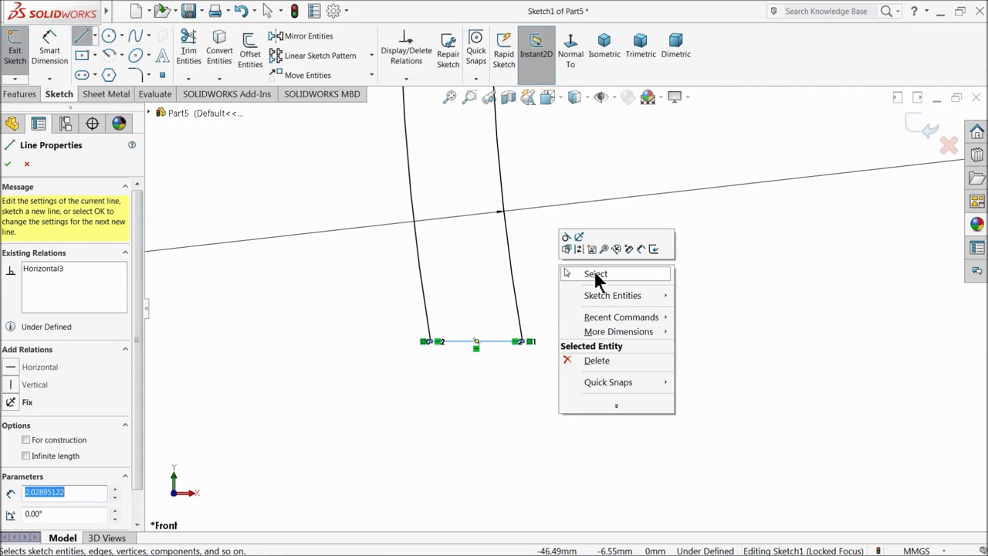
left_click(592, 276)
- Move the R50 and R48 dimension texts to the origin side of the arcs
scroll(545, 291, "up", 3)
scroll(571, 263, "down", 2)
left_click(49, 48)
scroll(514, 267, "down", 2)
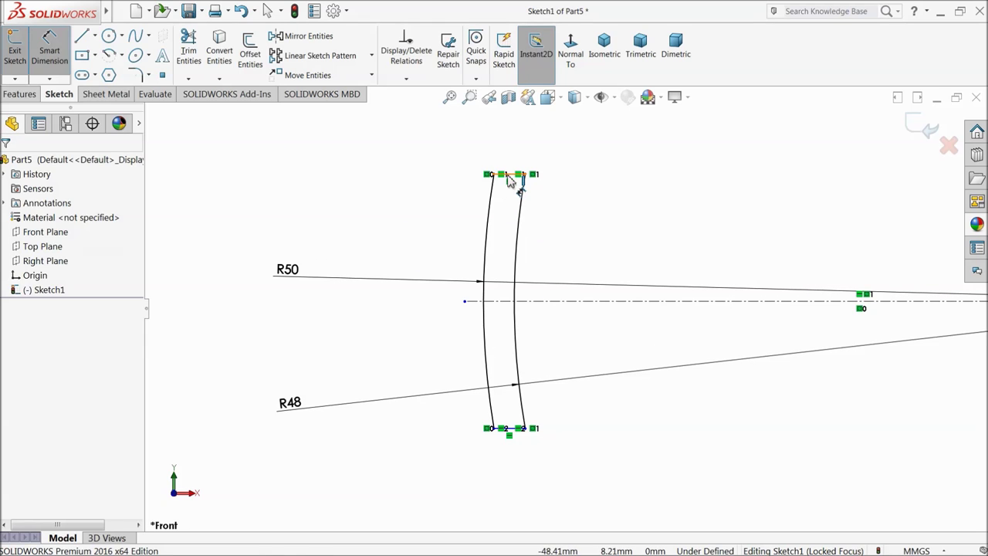
left_click_drag(302, 274, 598, 251)
mouse_move(283, 408)
left_mouse_down()
mouse_move(605, 370)
mouse_move(589, 362)
left_mouse_up()
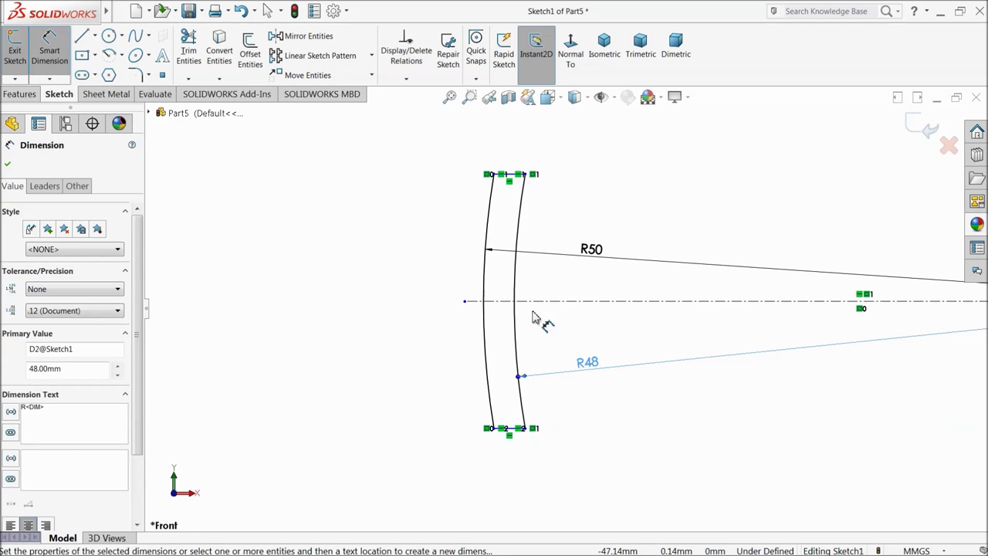
- Dimension the vertical distance between the profile's upper and lower closing lines and set it to 15 mm
left_click(515, 180)
left_click(514, 434)
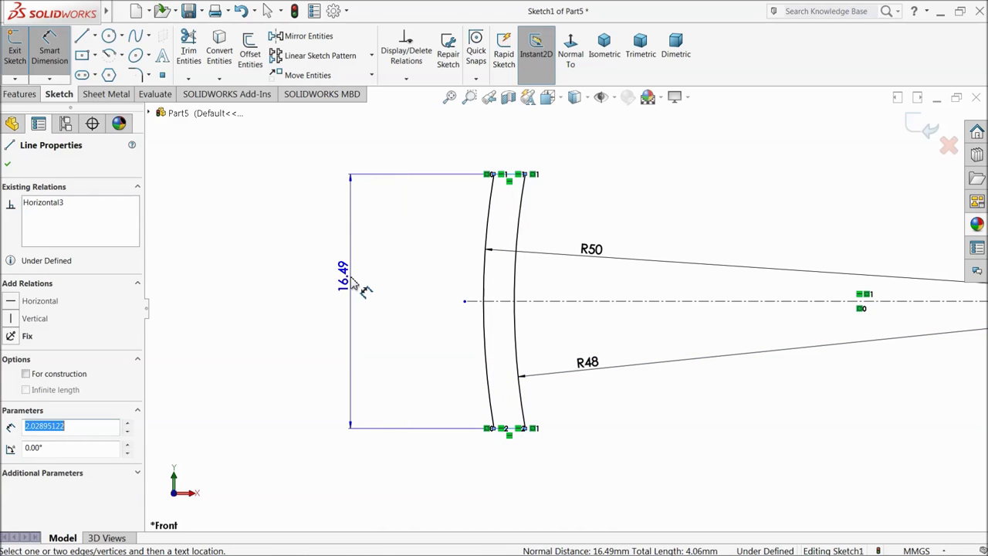
left_click(351, 284)
type("15")
key("Return")
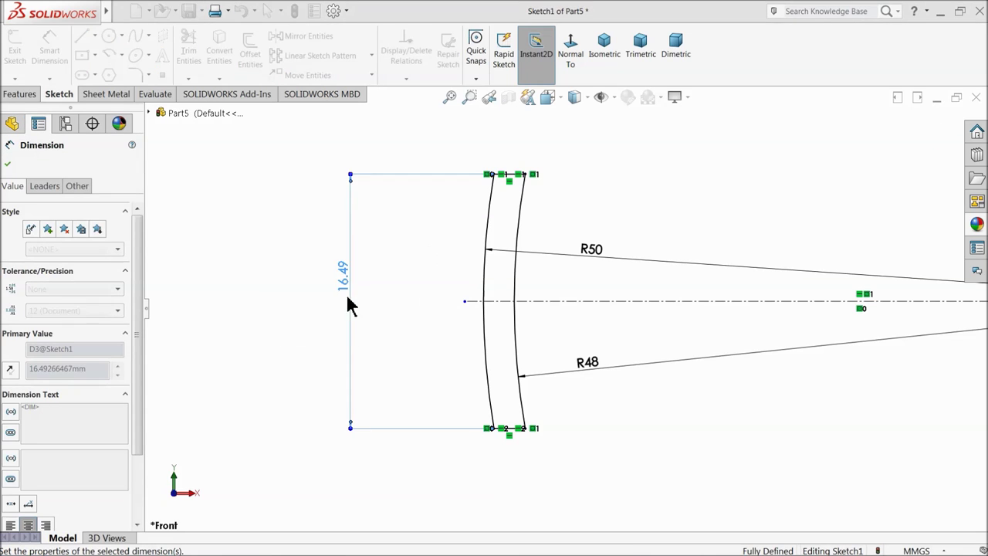
left_click(8, 164)
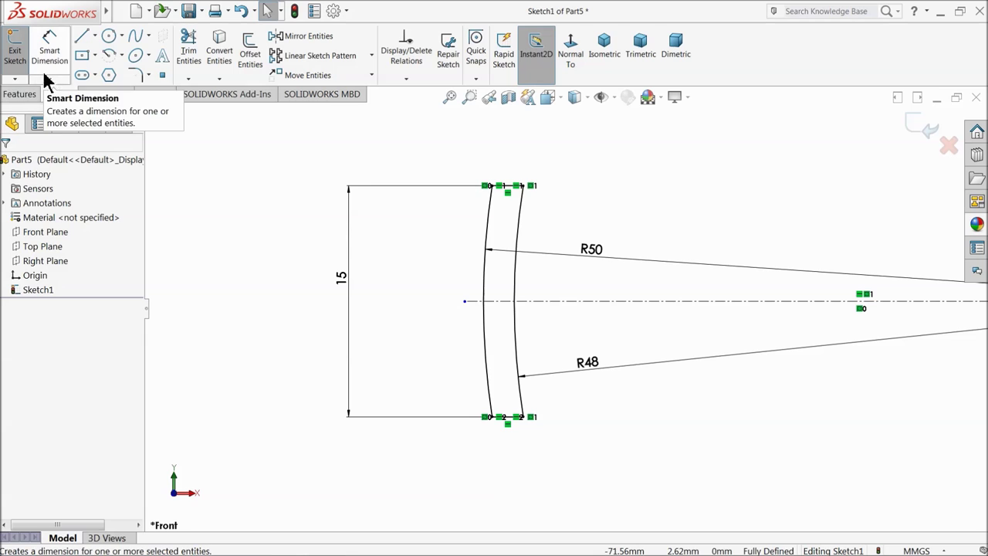
- Revolve the closed profile 360 degrees about the vertical centerline through the origin
left_click(23, 95)
left_click(90, 67)
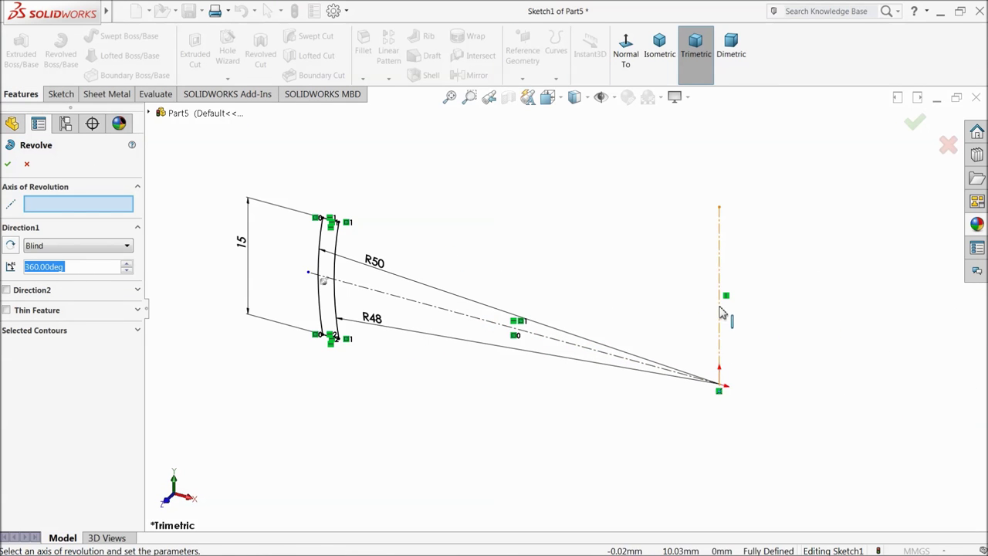
left_click(719, 311)
scroll(676, 333, "up", 3)
scroll(683, 359, "down", 3)
mouse_move(713, 375)
middle_mouse_down()
mouse_move(690, 315)
mouse_move(677, 335)
middle_mouse_up()
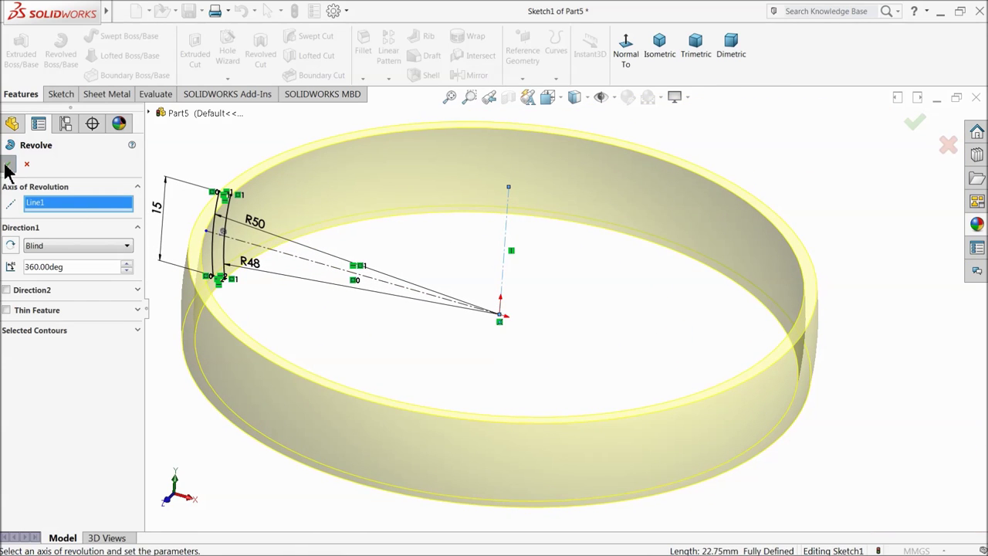
left_click(7, 165)
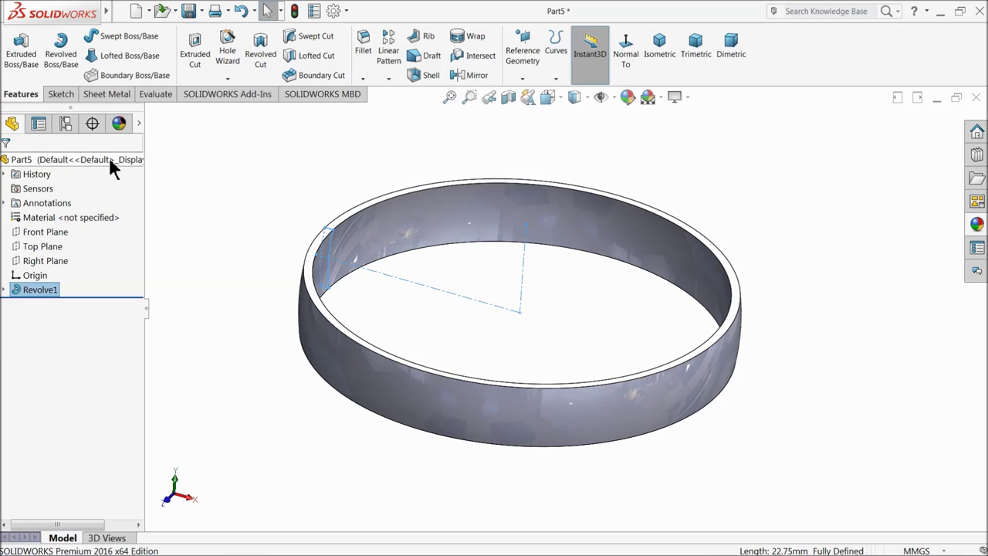
- Apply a red color appearance from the standard swatches to the whole part
left_click(109, 160)
left_click(628, 96)
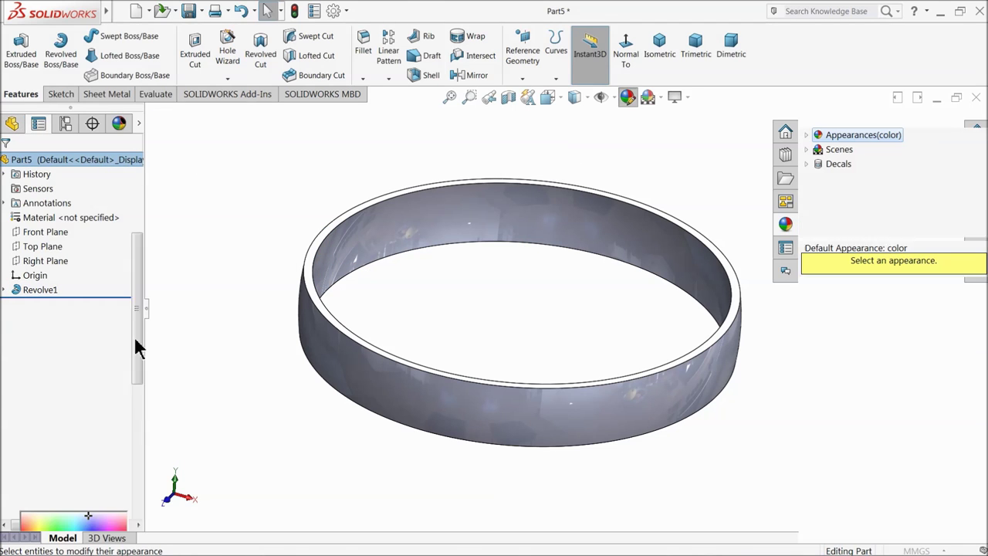
left_click(35, 462)
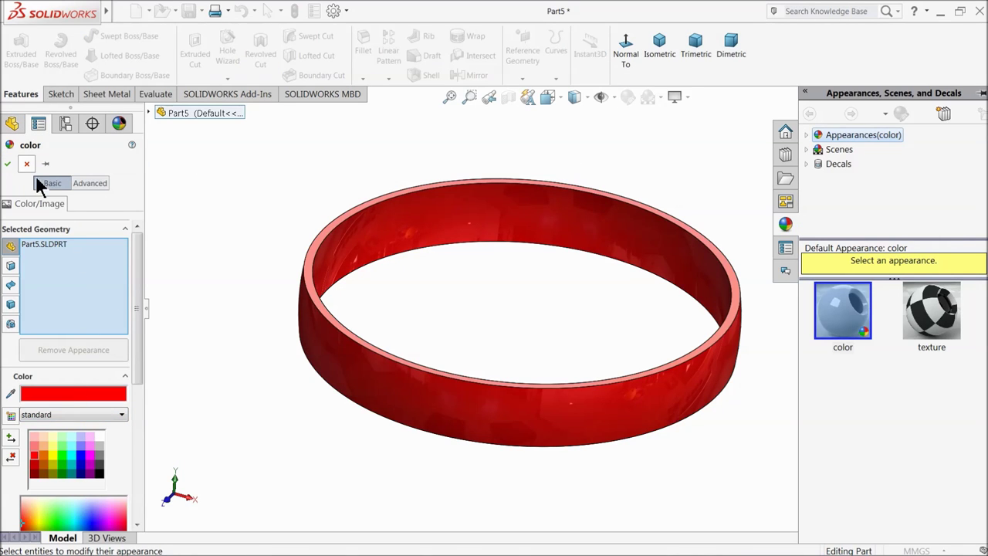
left_click(7, 165)
middle_click_drag(190, 187, 282, 312)
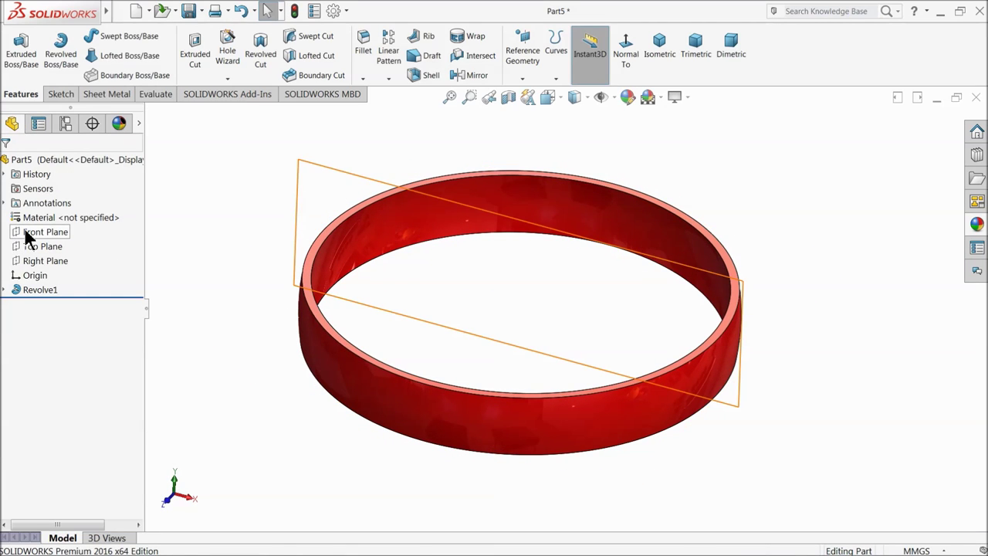
- Start a sketch on the Right Plane and draw a circle of about 4.8 mm radius centered on the origin
left_click(34, 261)
left_click(37, 248)
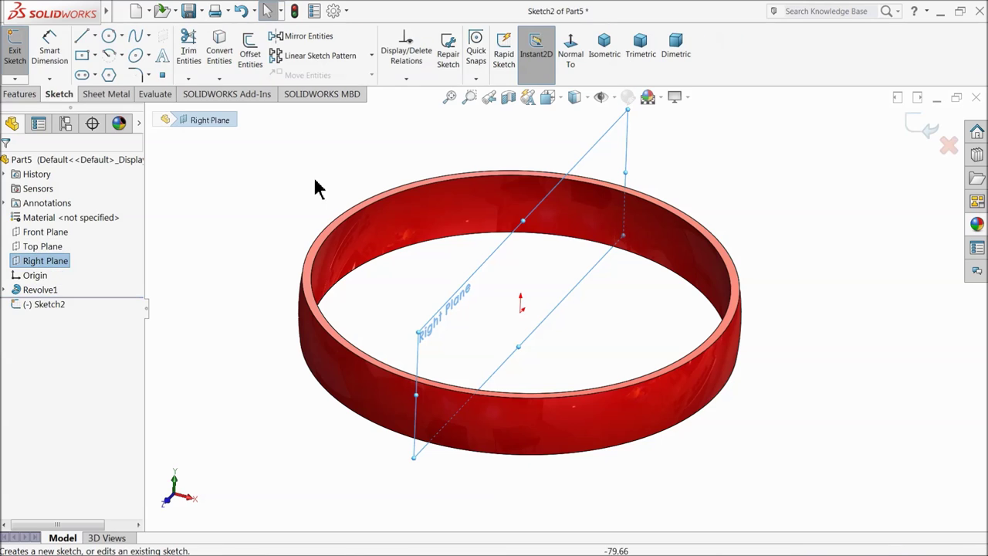
left_click(569, 50)
left_click(109, 36)
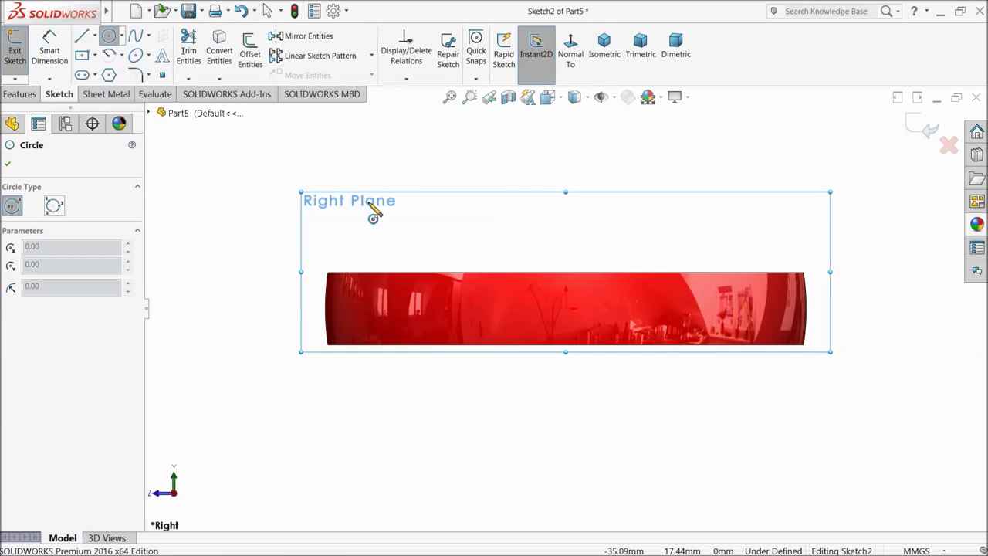
left_click(564, 310)
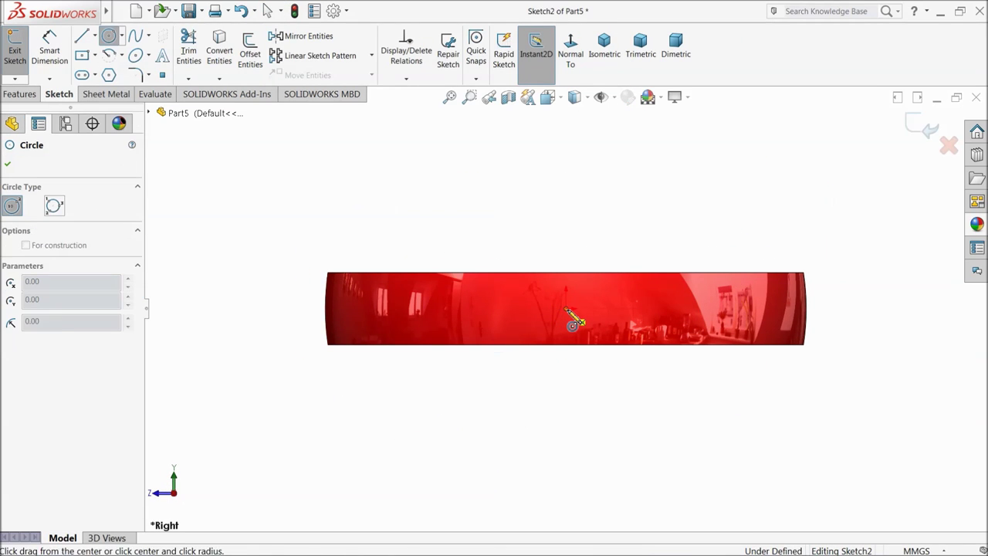
left_click(586, 317)
scroll(575, 312, "down", 1)
scroll(581, 318, "down", 1)
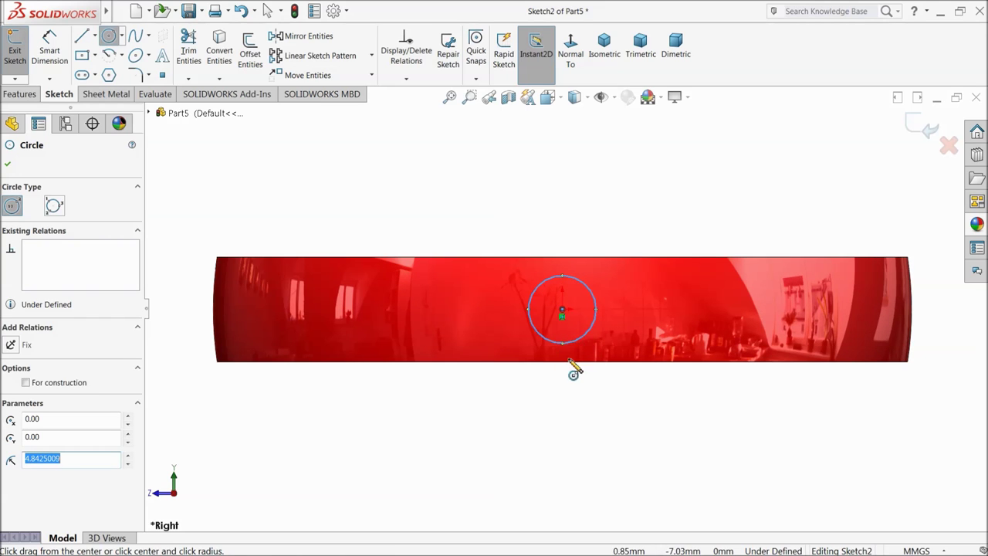
- Draw a vertical construction line from the ring's top edge down to the circle's center at the origin
left_click(96, 34)
left_click(86, 68)
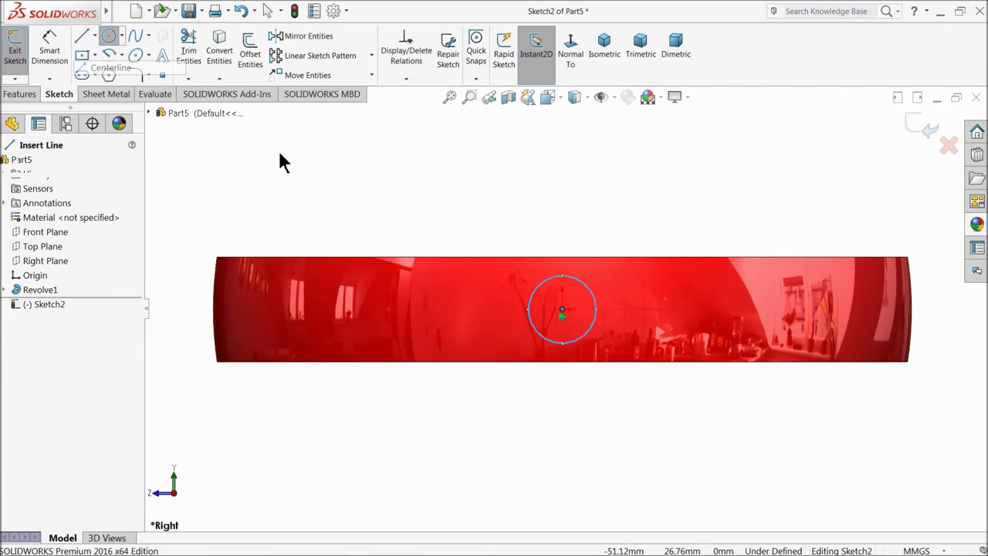
scroll(596, 292, "down", 1)
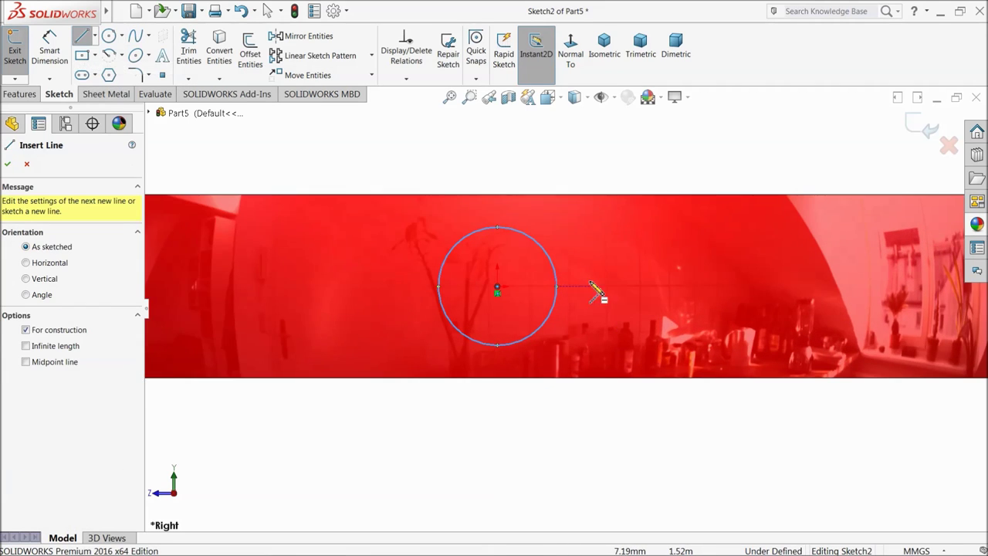
left_click(497, 195)
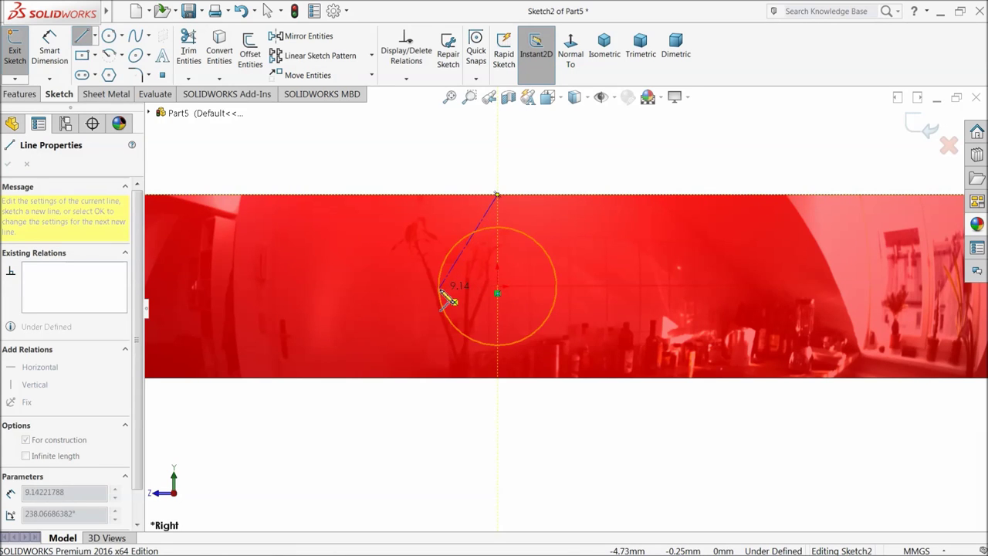
left_click(497, 291)
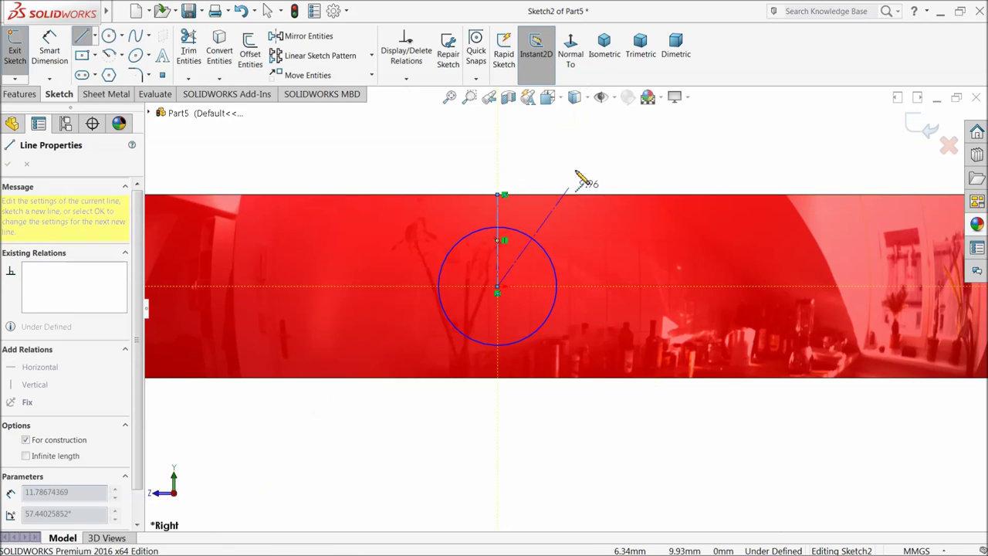
right_click(580, 159)
left_click(606, 165)
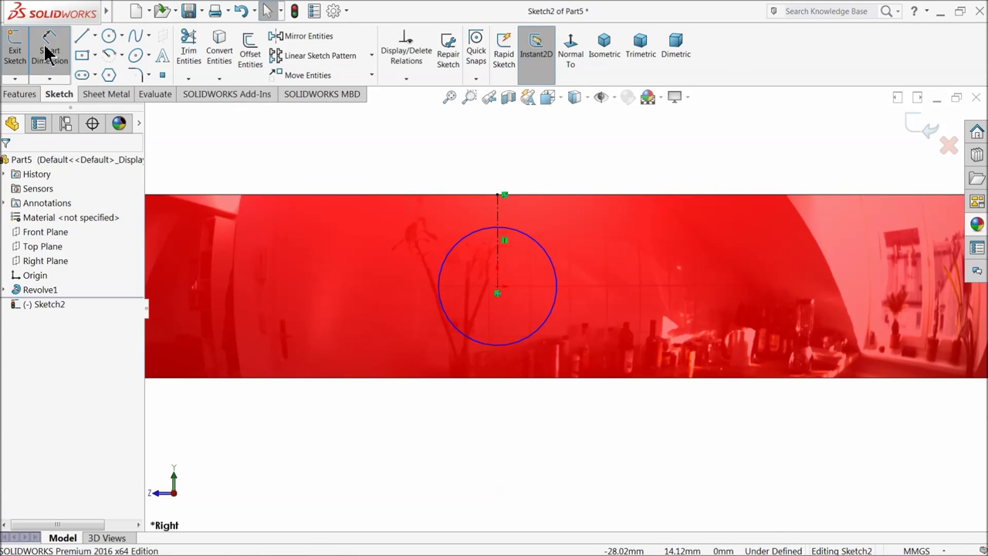
- Dimension the circle's diameter and set it to 8 mm
left_click(445, 262)
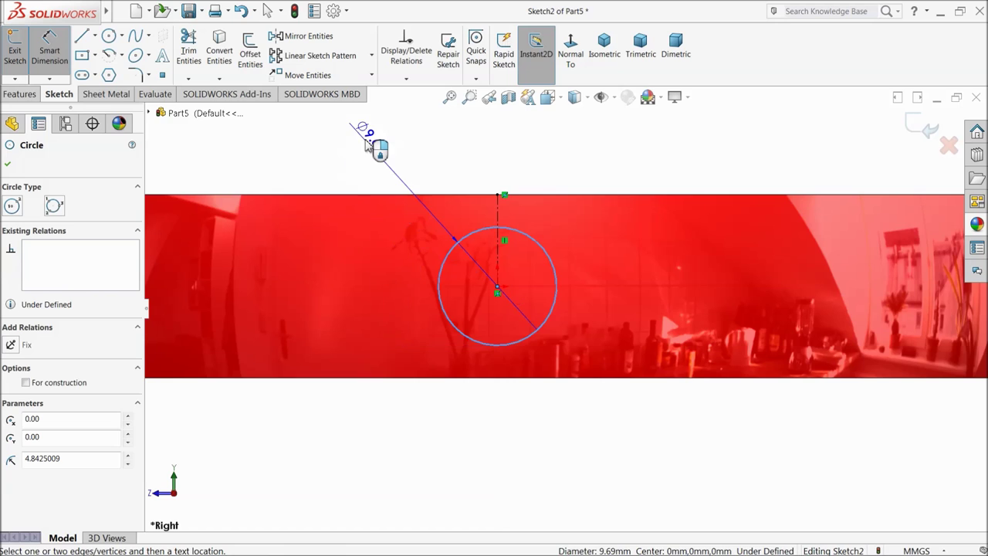
left_click(368, 148)
type("8")
key("Return")
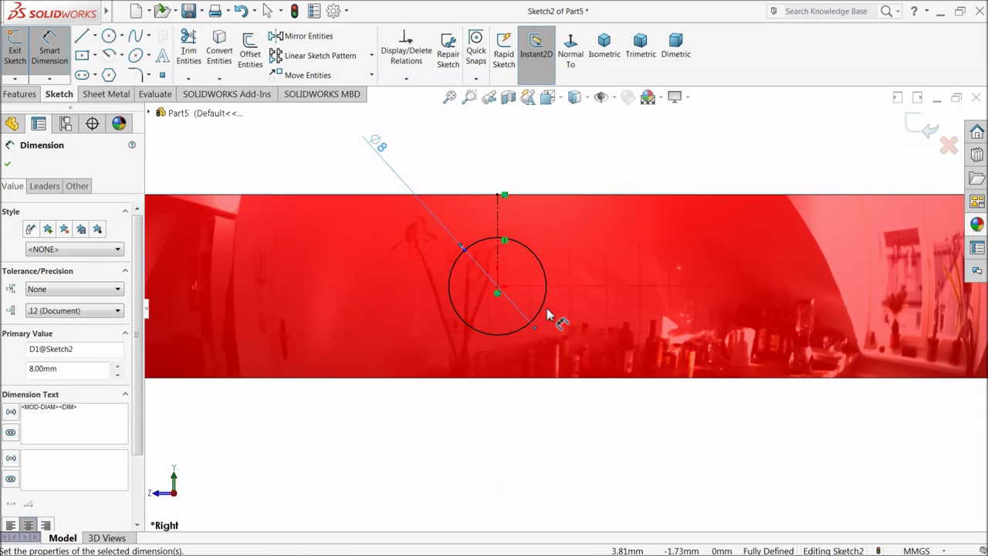
- Dimension the vertical construction line's length and keep it as a driven dimension
left_click(512, 238)
left_click(604, 248)
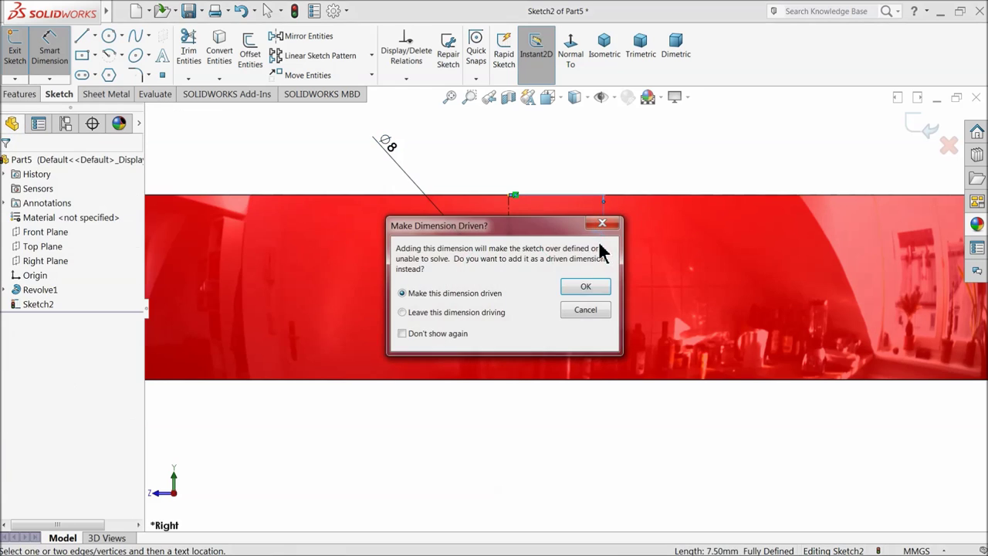
left_click(576, 292)
- Cut the 8 mm circle through both sides of the ring with an Extruded Cut set to Through All - Both
scroll(547, 275, "up", 5)
middle_click_drag(456, 243, 477, 309)
scroll(606, 282, "down", 2)
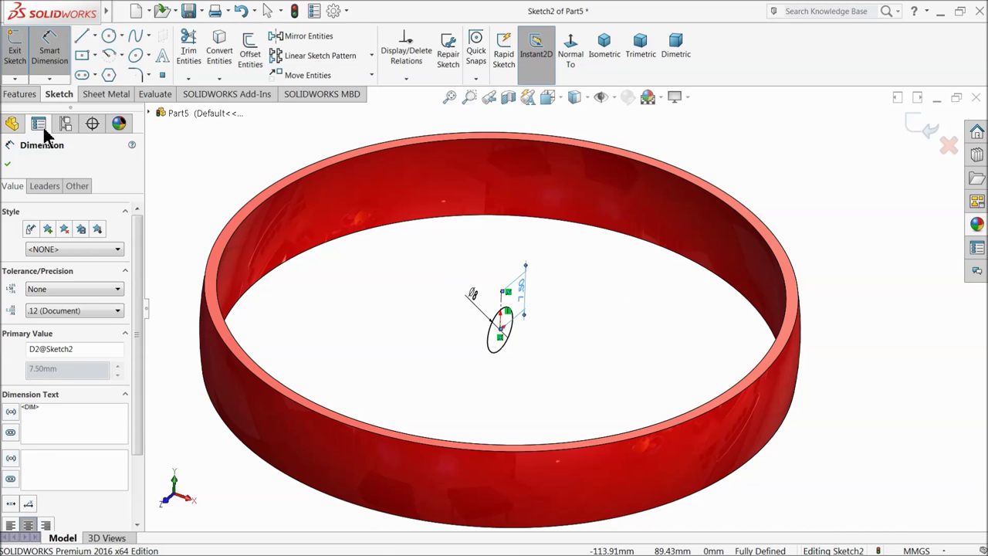
left_click(19, 94)
left_click(193, 57)
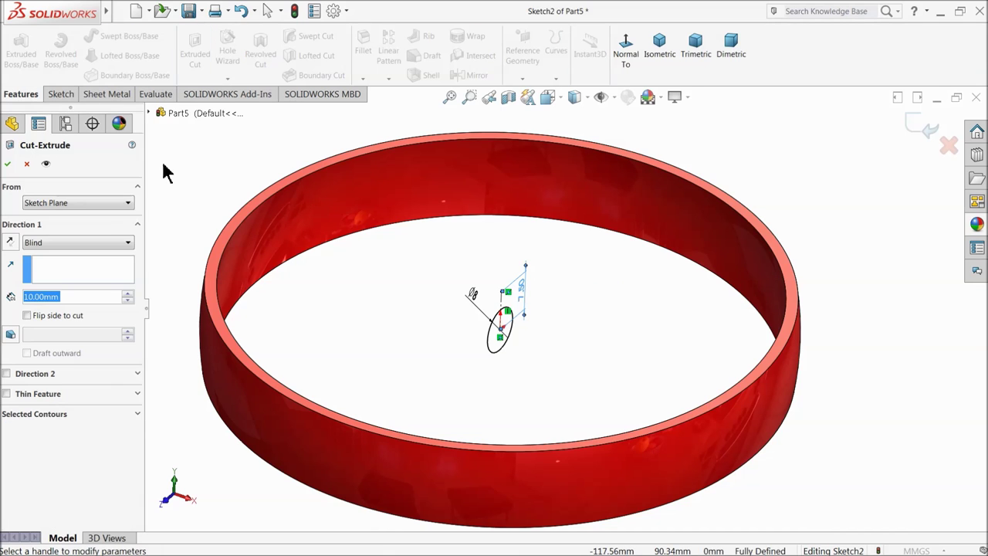
left_click(62, 244)
left_click(66, 277)
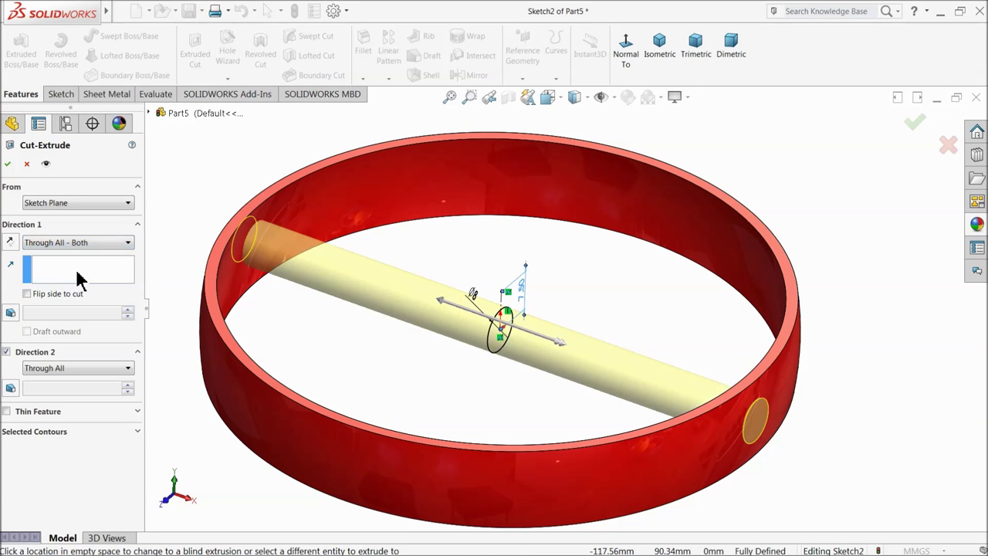
left_click(7, 164)
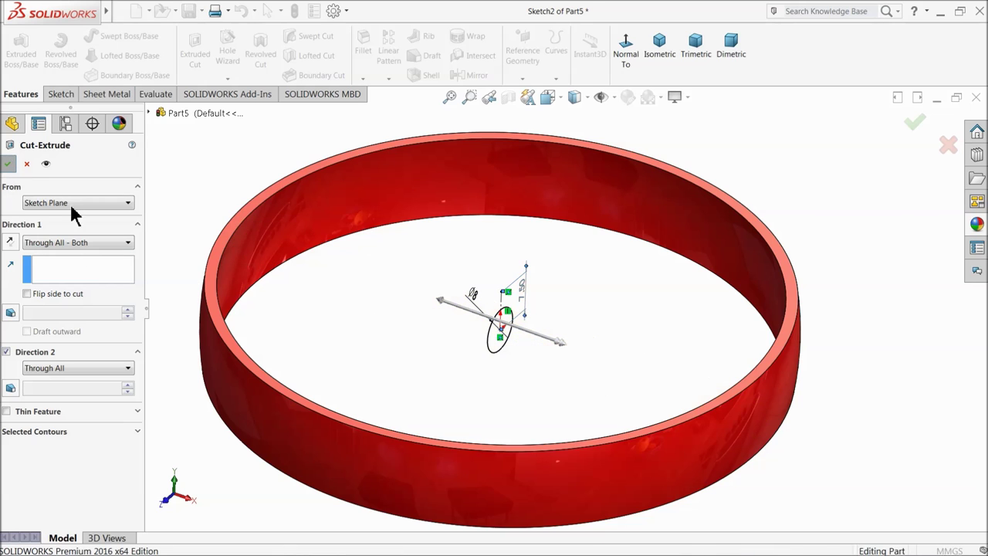
- Create a reference plane offset 60 mm from the Front Plane, in front of the ring
mouse_move(401, 318)
middle_mouse_down()
mouse_move(393, 314)
mouse_move(409, 309)
middle_mouse_up()
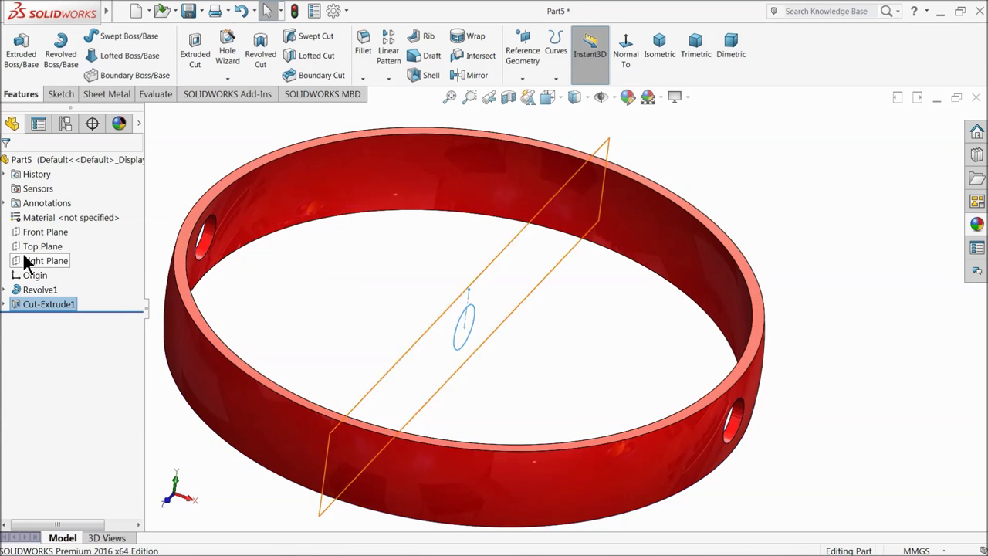
left_click(32, 232)
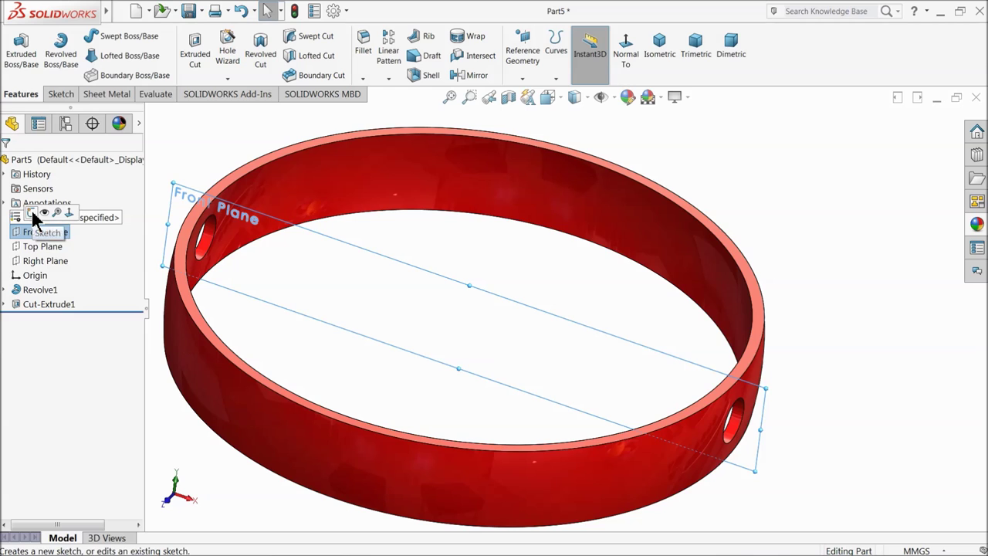
middle_click_drag(313, 220, 315, 209)
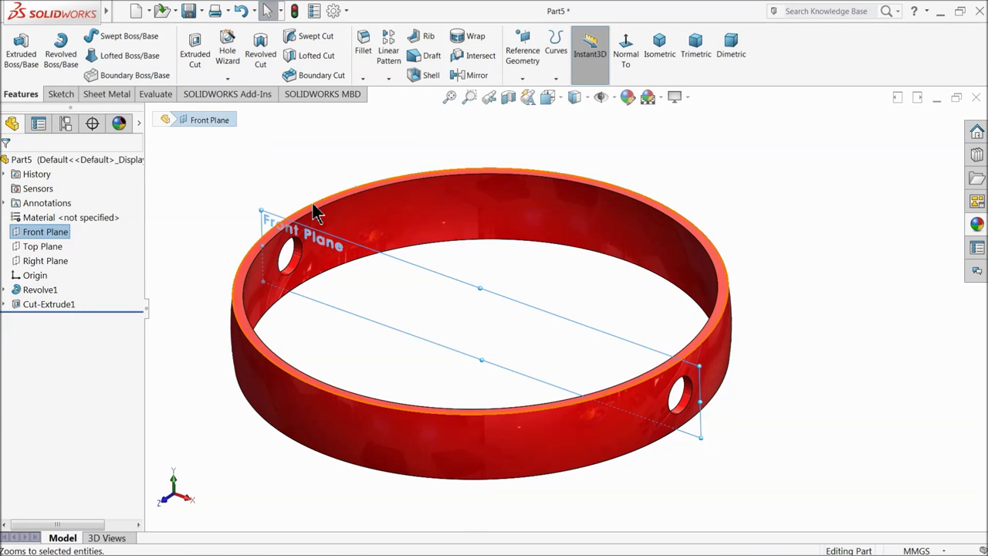
left_click(523, 77)
left_click(534, 94)
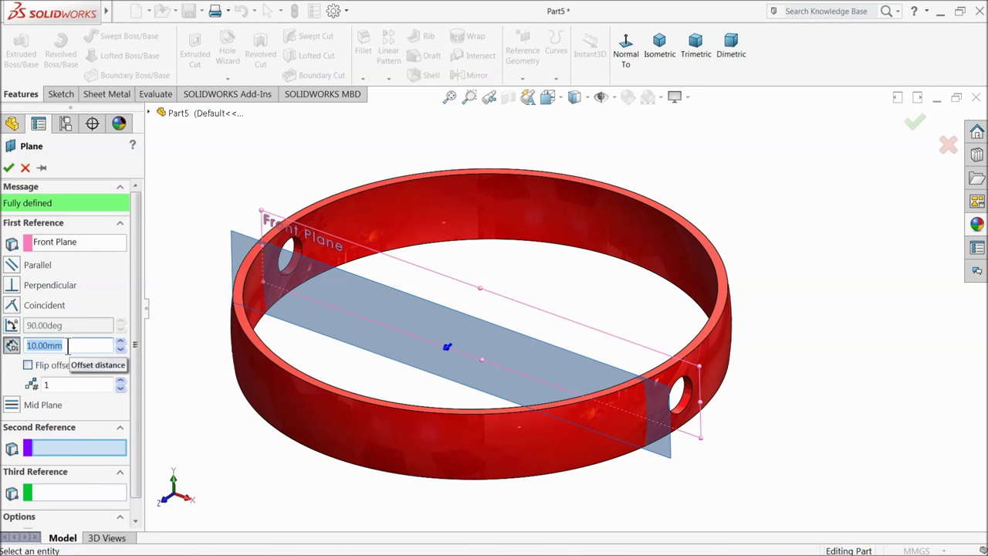
type("60")
key("Return")
scroll(230, 221, "down", 3)
middle_click_drag(229, 221, 239, 265)
scroll(403, 368, "up", 3)
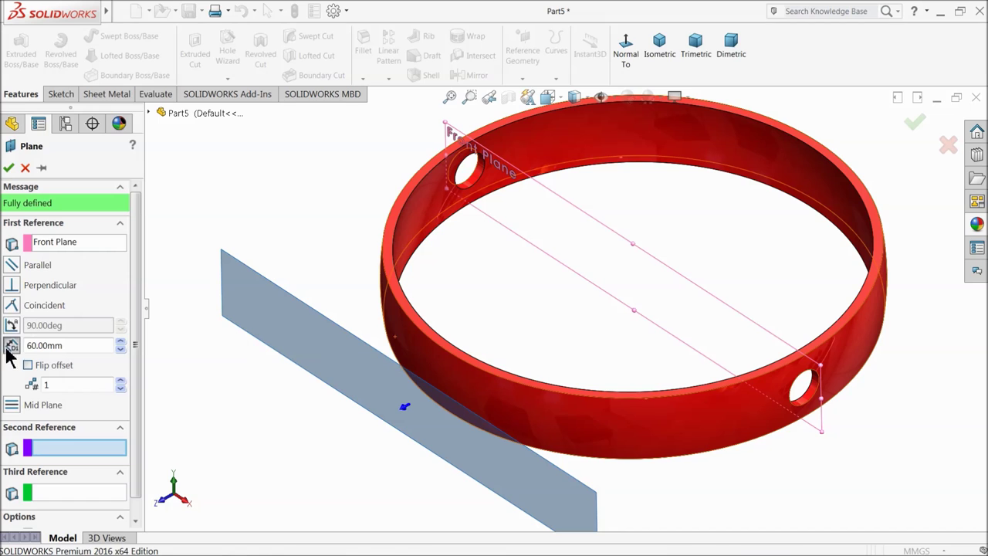
left_click(9, 168)
- Start a sketch on the offset plane and draw a circle of about 5.2 mm radius centered on the origin
scroll(470, 409, "down", 2)
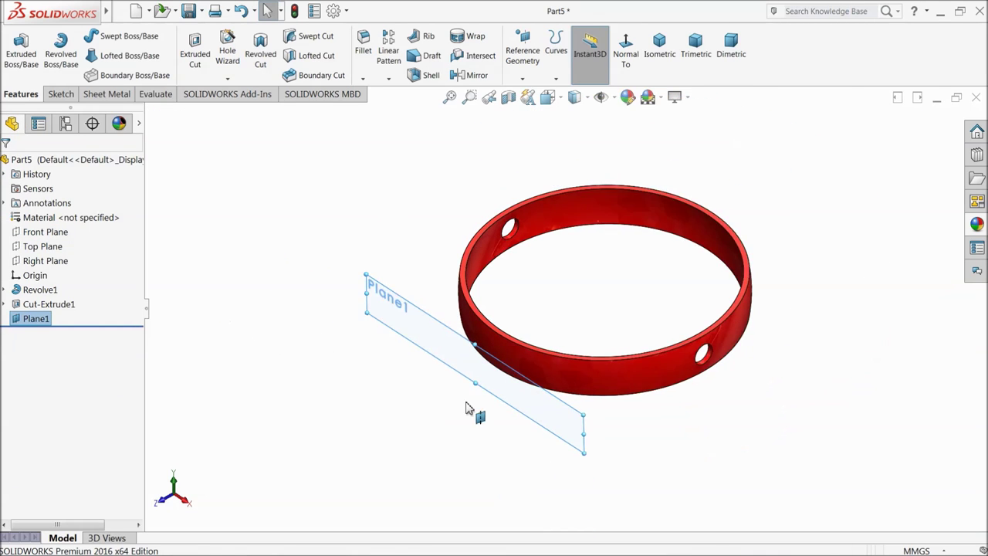
scroll(460, 326, "up", 3)
left_click(62, 94)
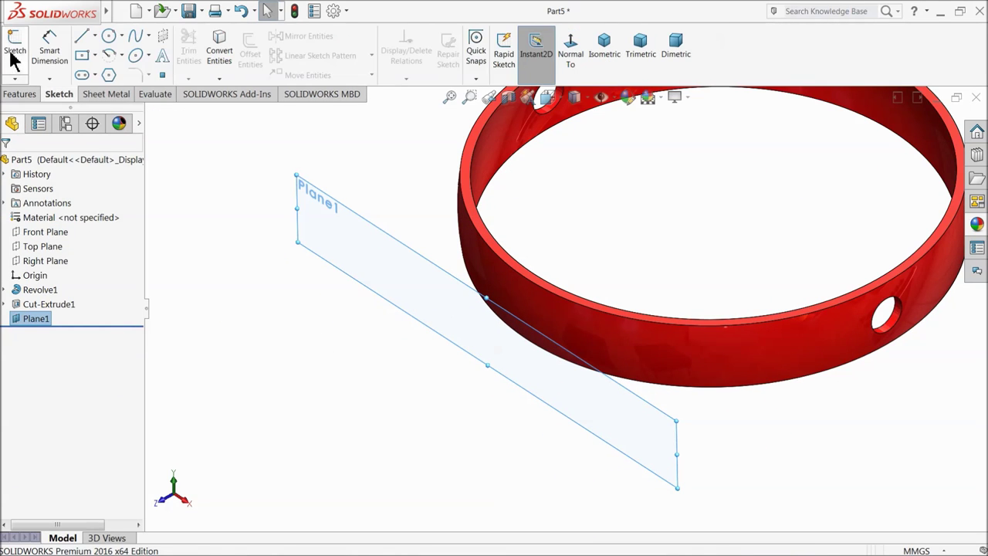
left_click(12, 54)
left_click(569, 56)
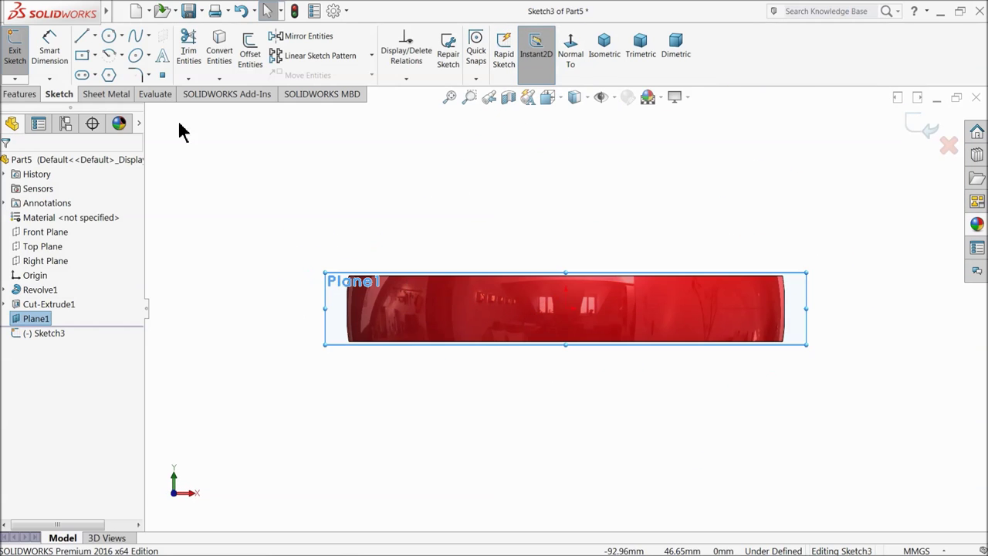
left_click(108, 36)
scroll(569, 320, "down", 3)
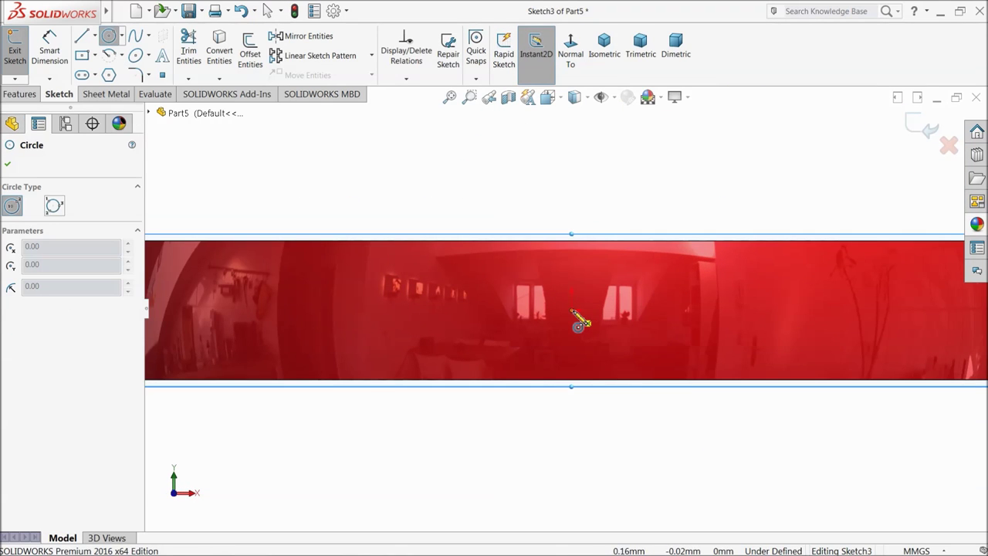
left_click(575, 318)
left_click(556, 277)
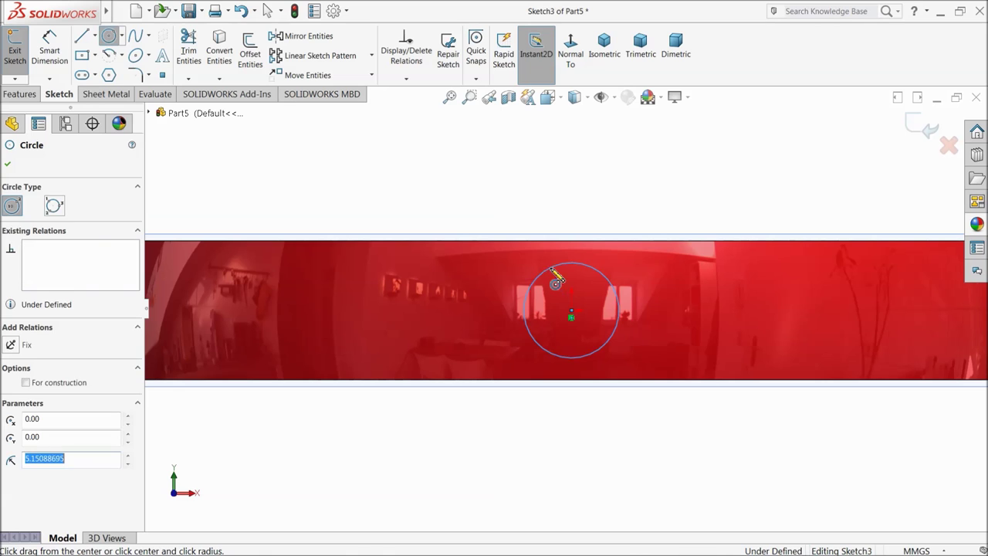
- Dimension the circle on the offset plane to a diameter of 8 mm
left_click(50, 46)
left_click(532, 284)
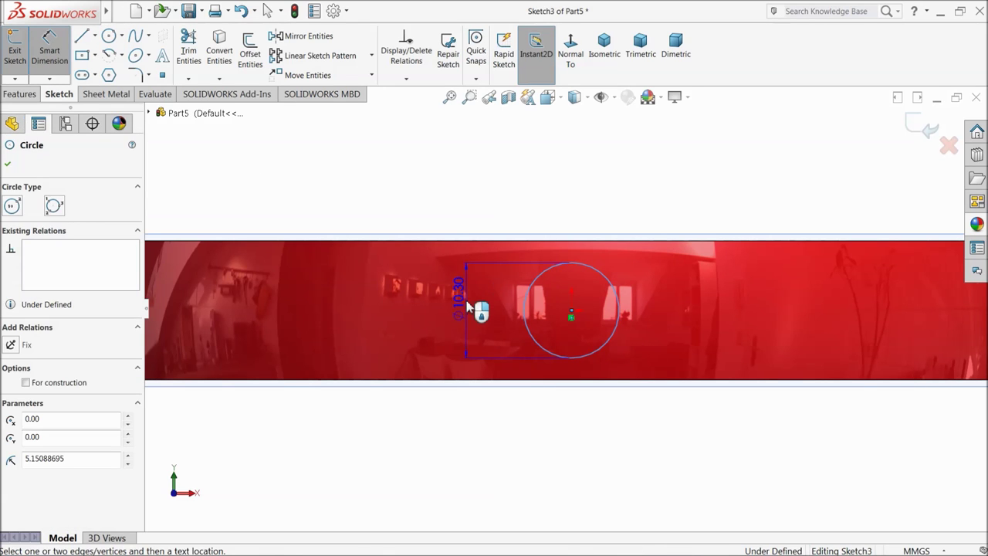
left_click(463, 305)
type("8")
key("Return")
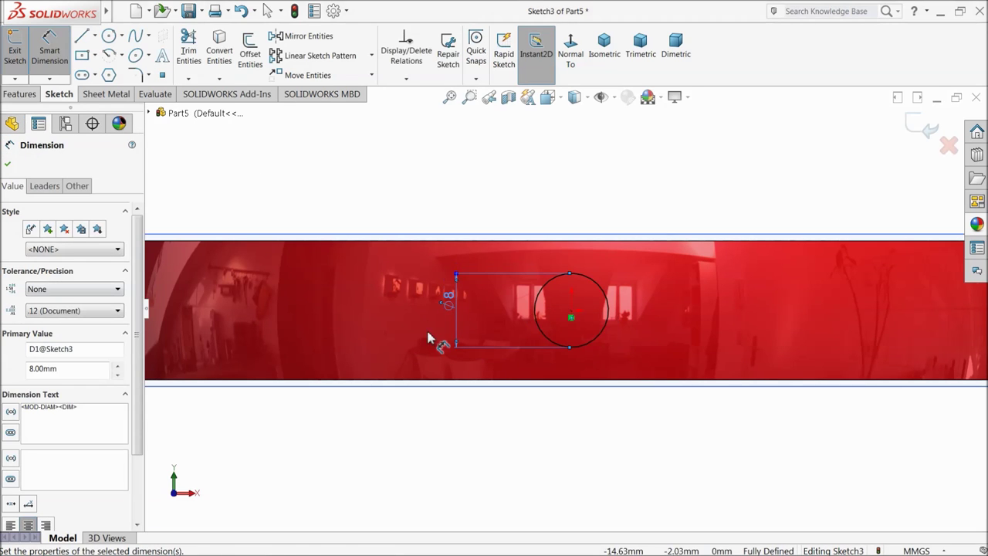
- Extrude the circle toward the ring as a boss with Up To Surface, ending on the ring's outer face, and hide the offset plane
scroll(541, 247, "up", 3)
middle_click_drag(532, 221, 487, 333)
scroll(486, 334, "down", 2)
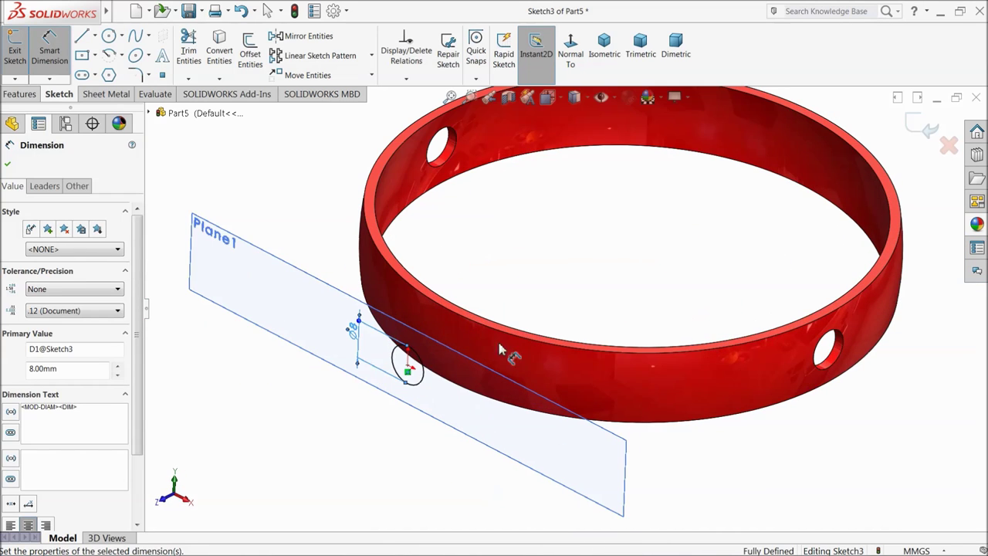
left_click(19, 94)
left_click(21, 50)
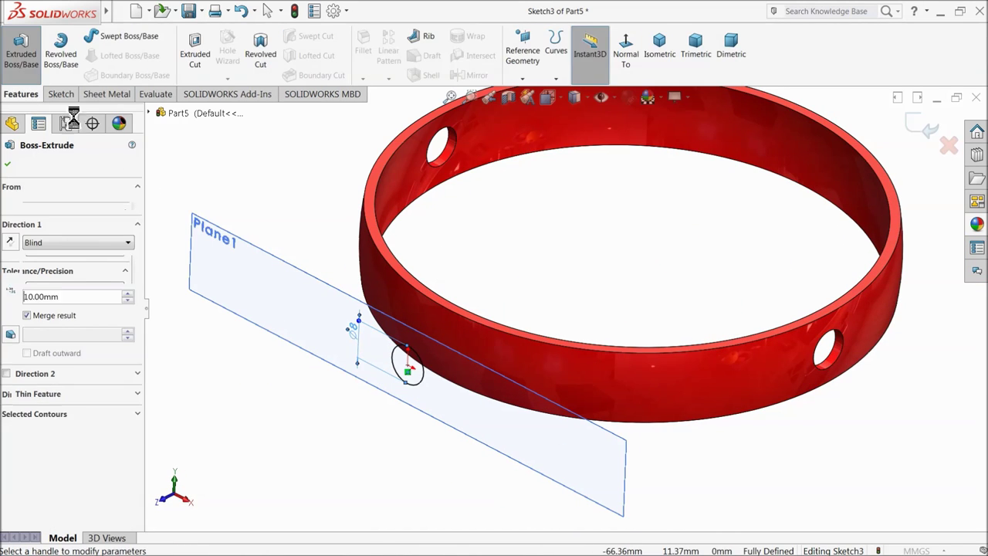
left_click(9, 241)
left_click(39, 244)
left_click(68, 277)
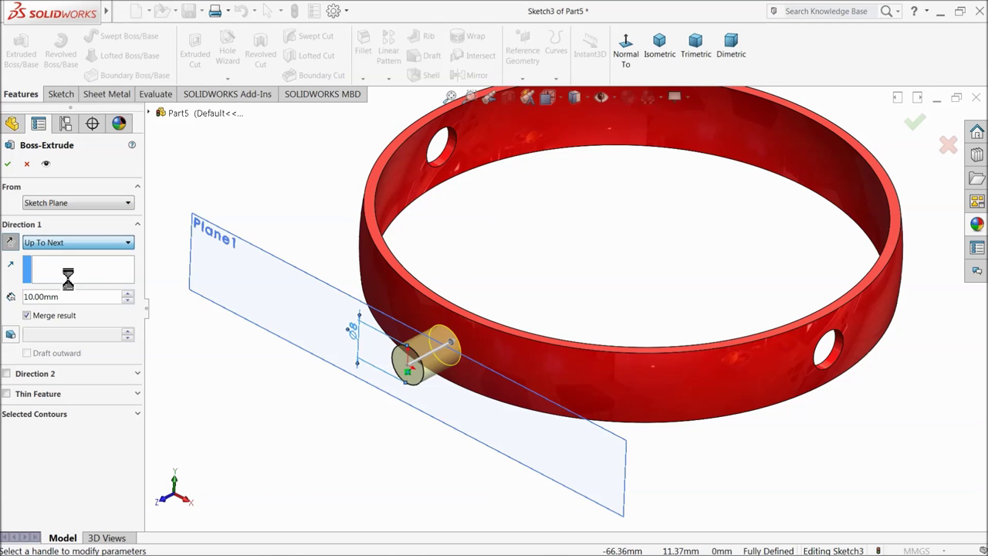
middle_click_drag(320, 346, 338, 332)
left_click(65, 243)
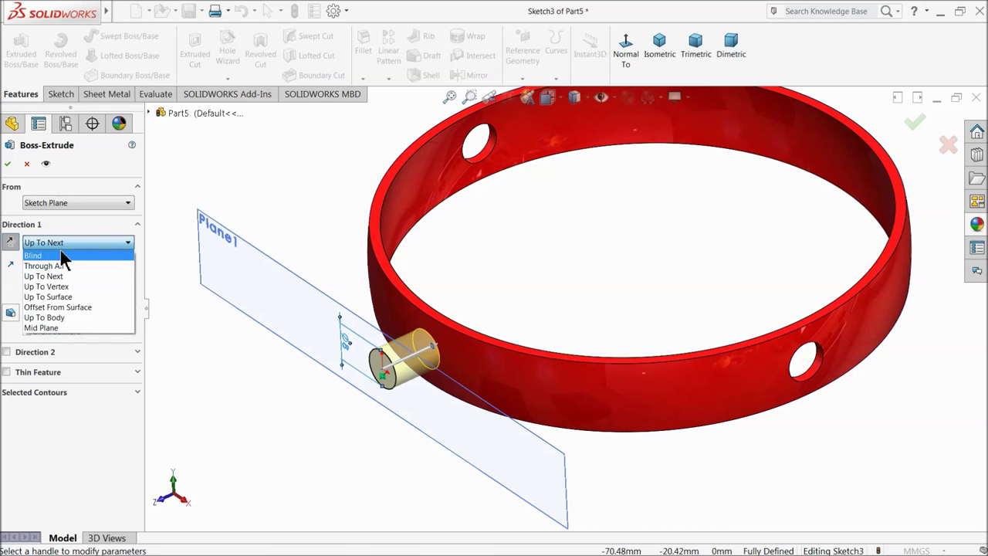
left_click(61, 297)
left_click(511, 378)
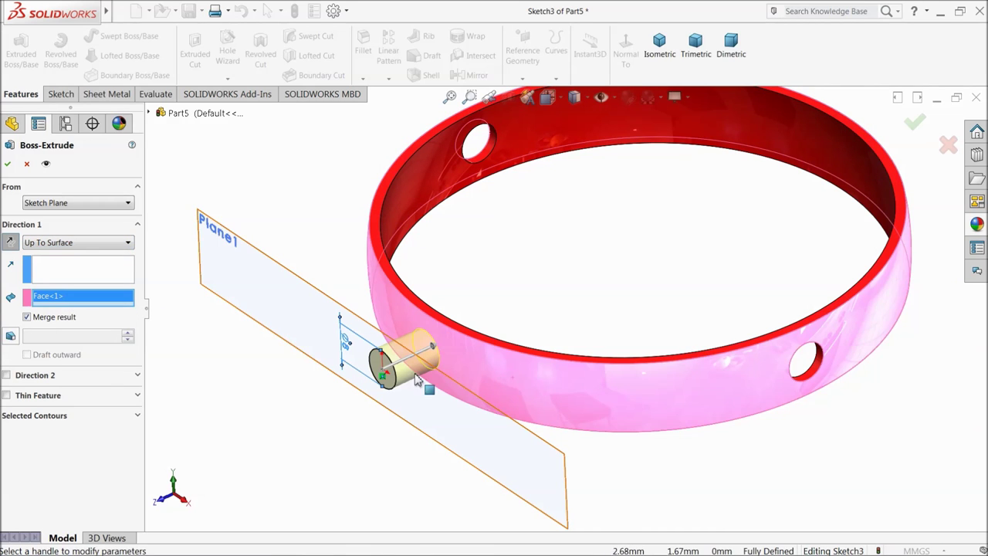
left_click(11, 166)
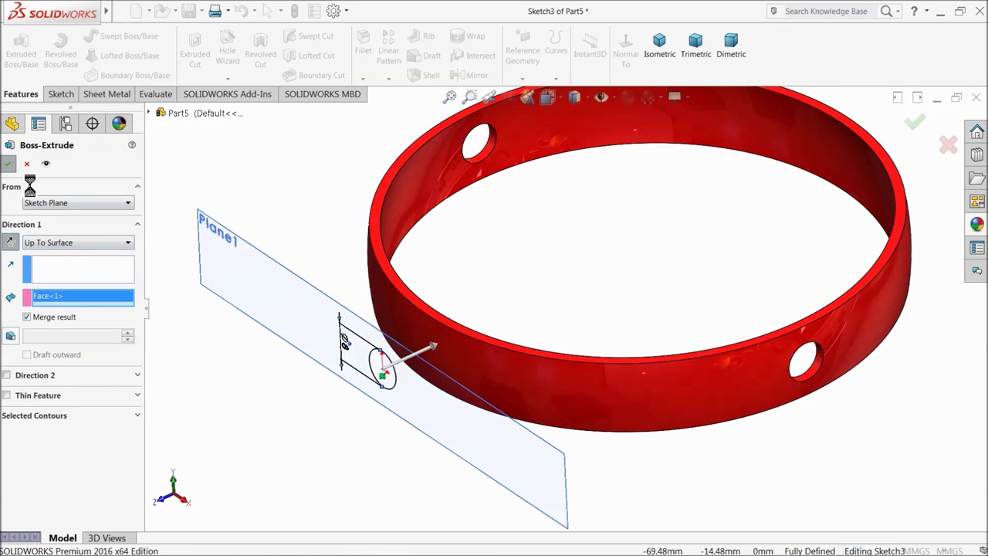
left_click(229, 247)
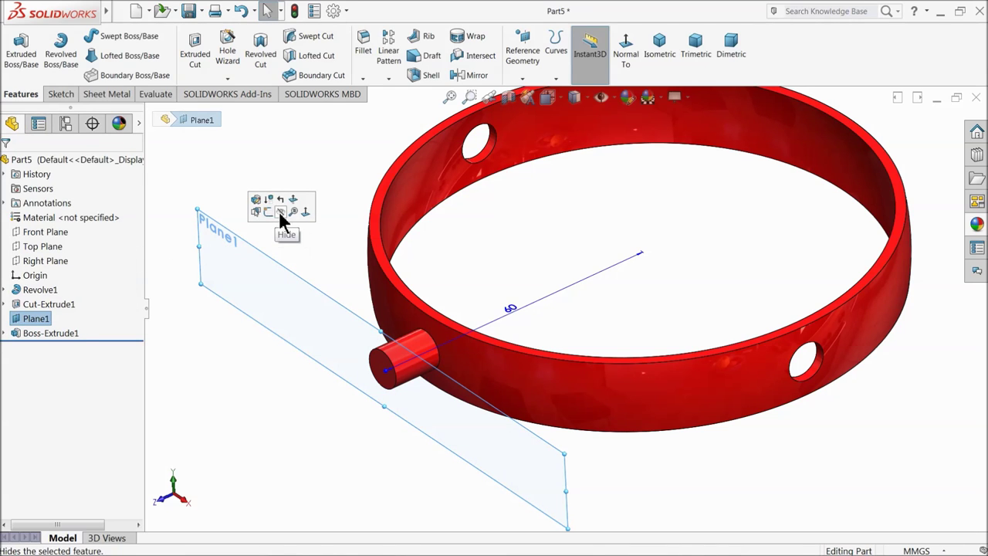
left_click(292, 215)
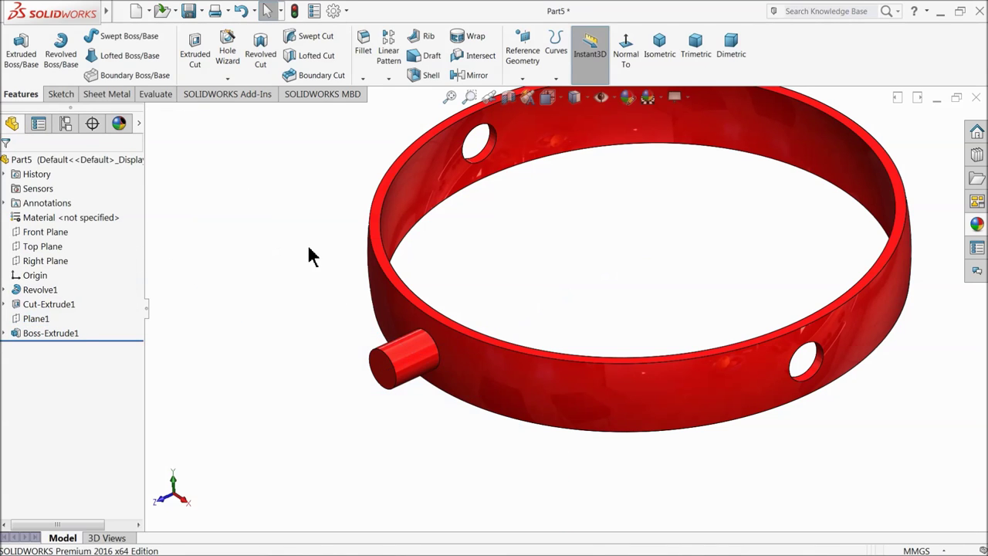
- Mirror the extruded pin about the Front Plane to the opposite side of the ring
left_click(46, 233)
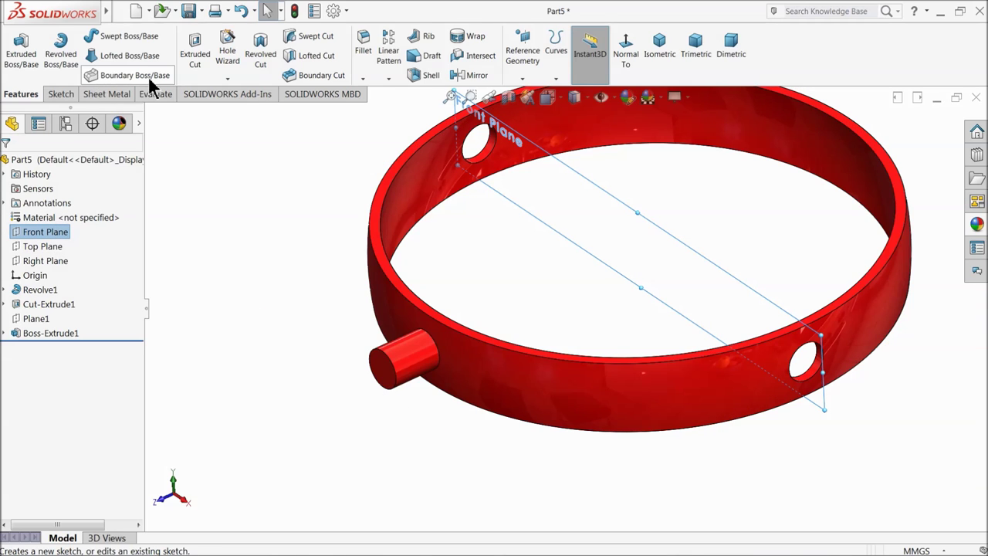
left_click(470, 74)
left_click(419, 368)
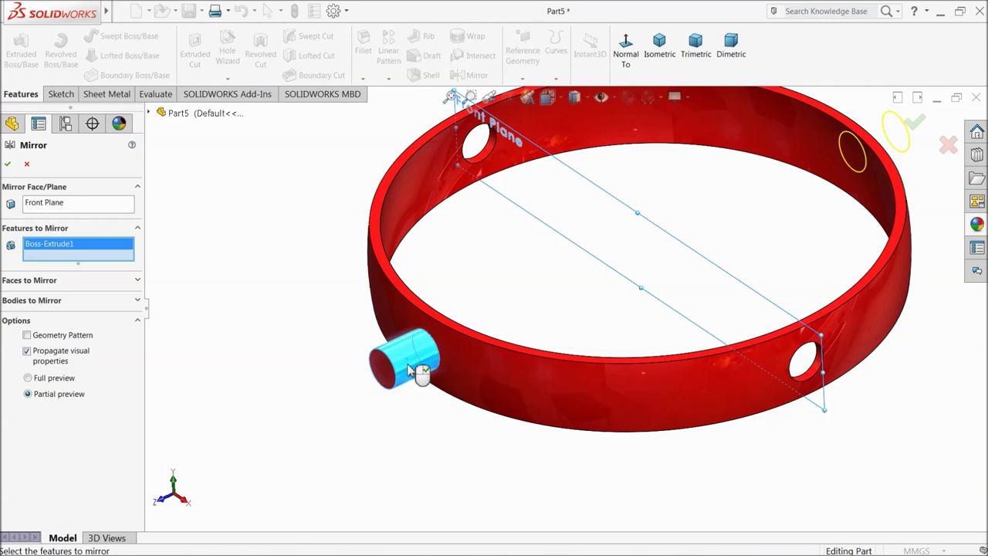
scroll(566, 324, "up", 3)
scroll(622, 309, "down", 3)
middle_click_drag(623, 309, 633, 242)
scroll(366, 317, "down", 2)
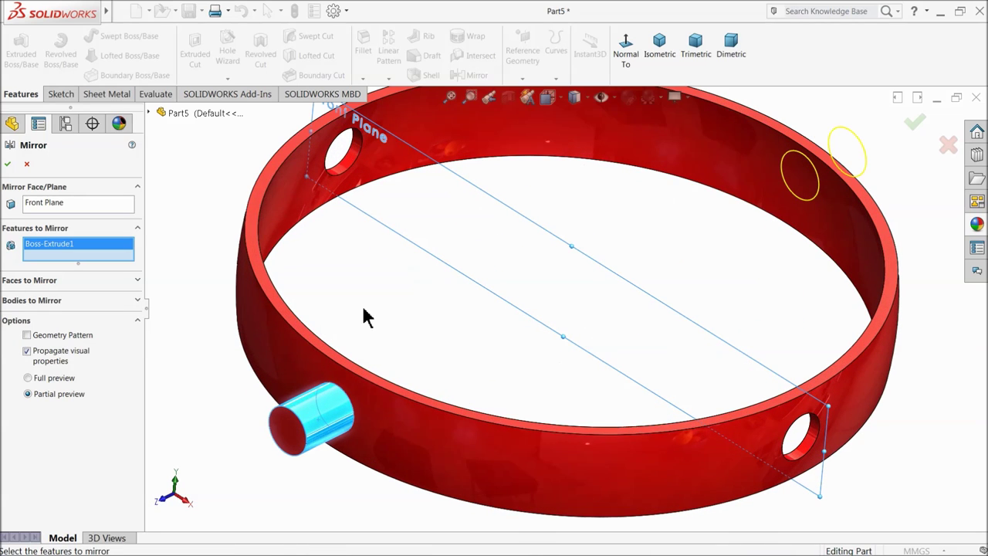
left_click(8, 165)
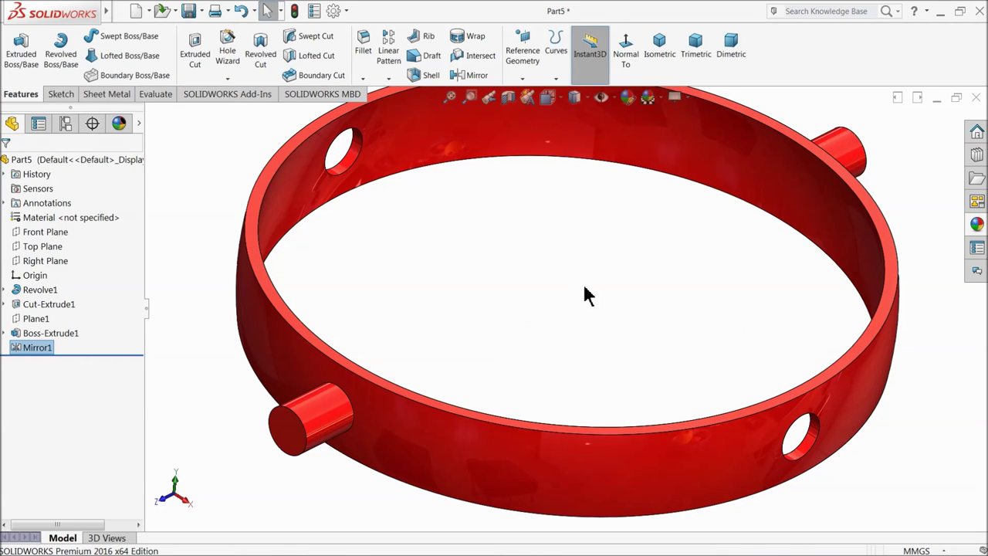
scroll(594, 291, "up", 3)
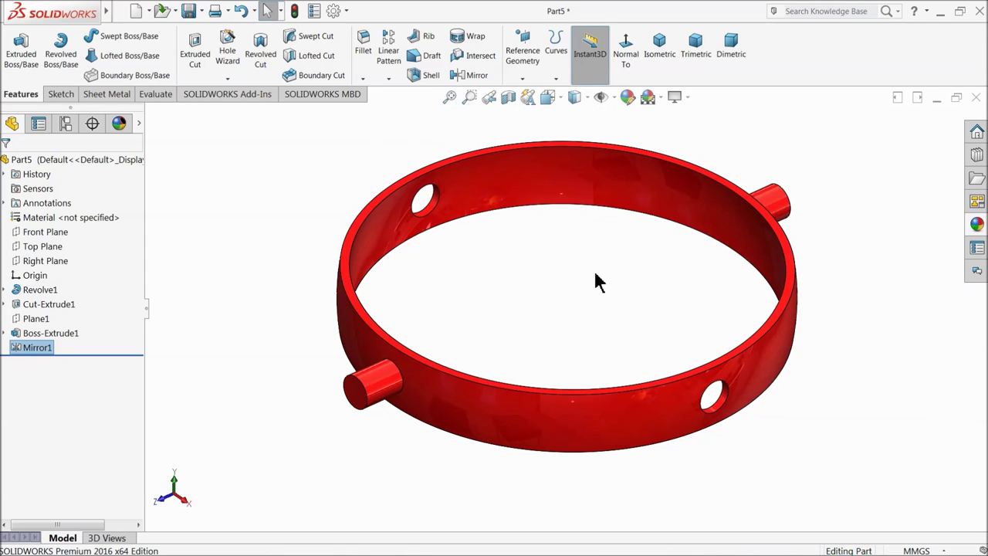
- Start saving the part and create and open a new folder named Gyroscope on the Desktop as its location
left_click(189, 14)
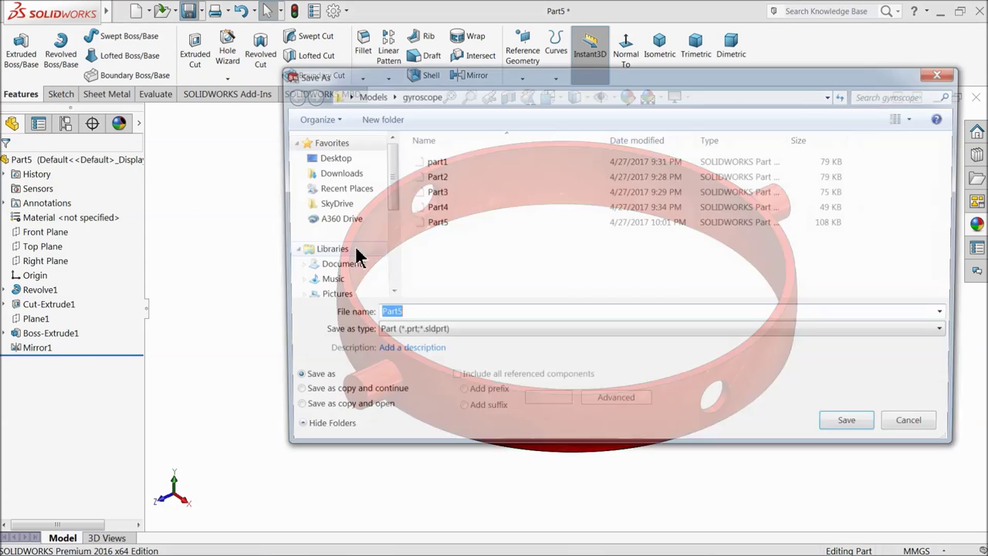
left_click(356, 157)
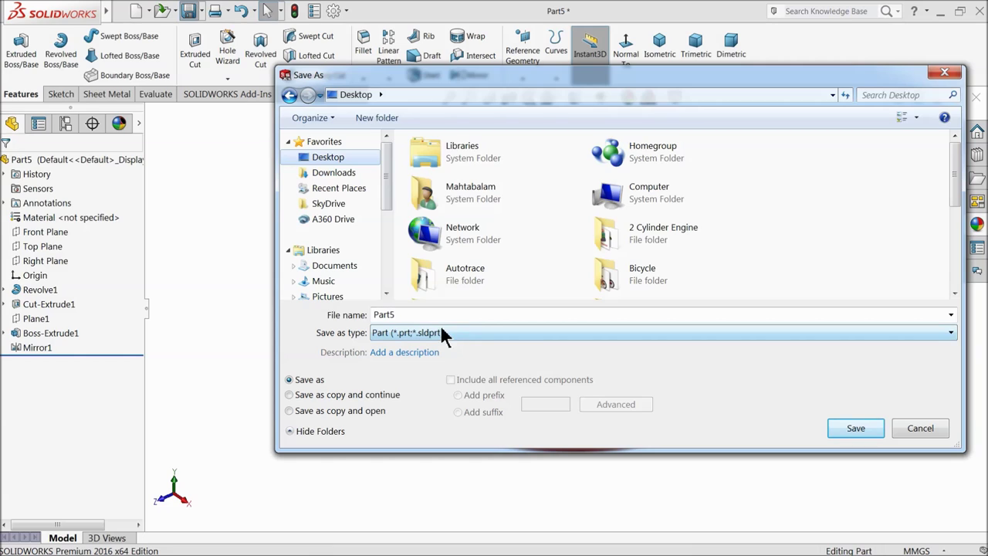
left_click(384, 120)
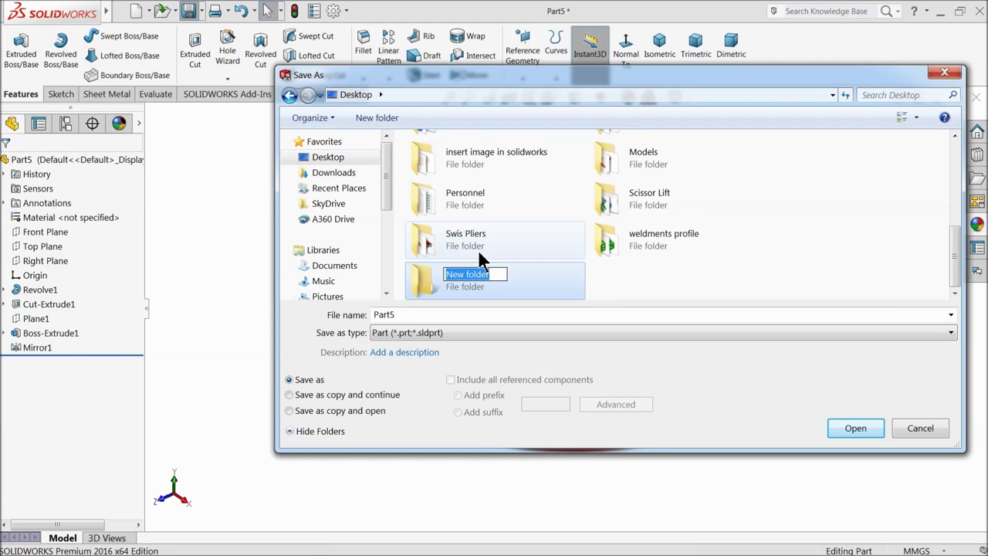
type("Gyroscope")
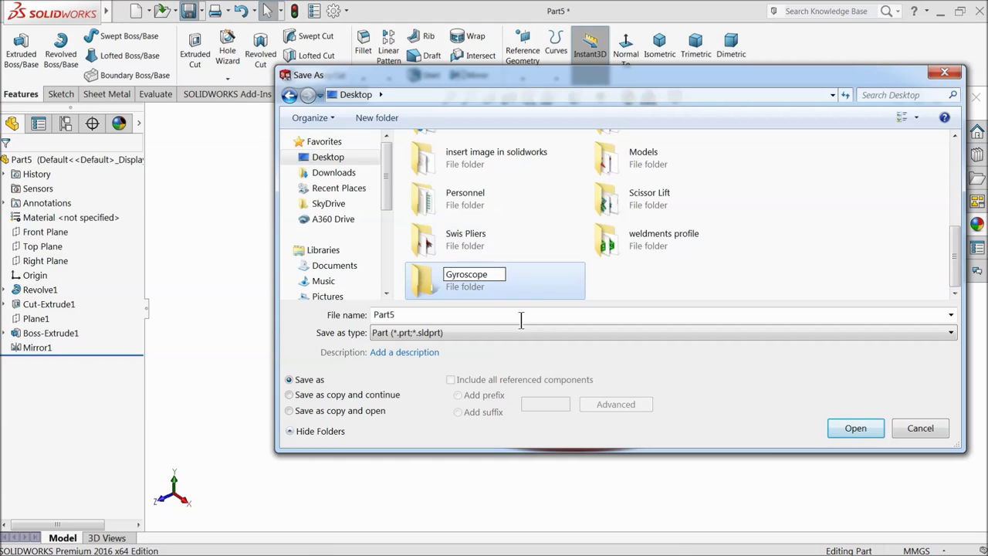
key("Return")
double_click(467, 287)
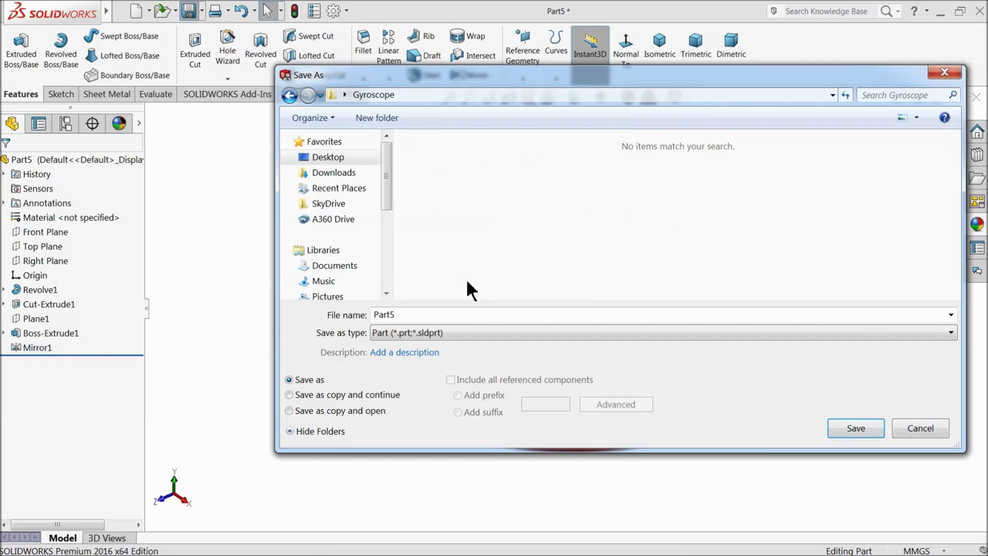
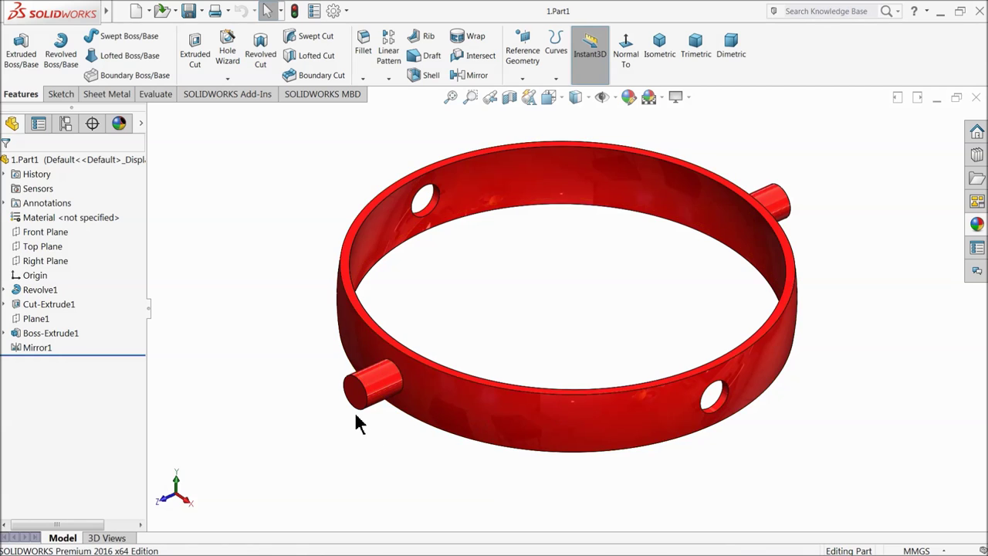
left_click(366, 392)
scroll(367, 392, "down", 3)
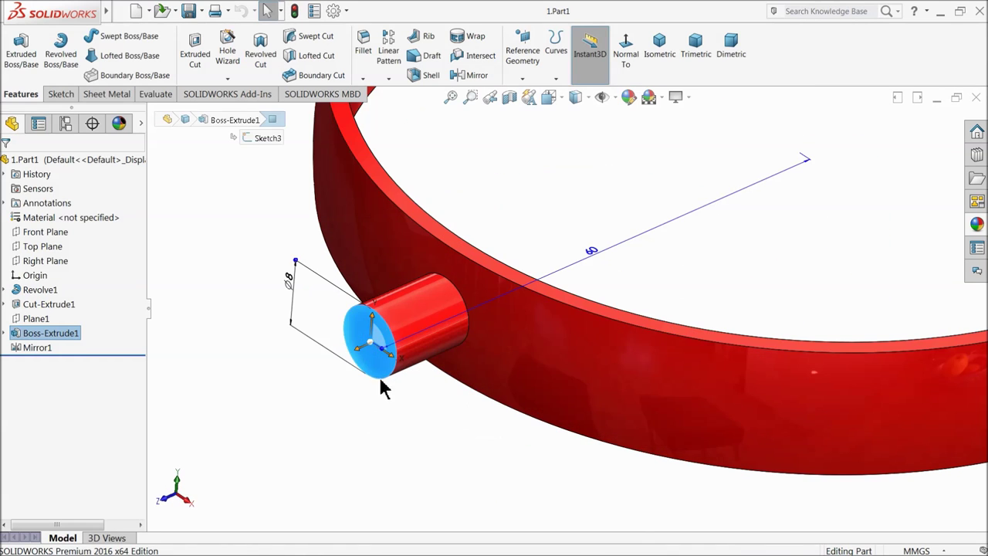
scroll(341, 384, "up", 5)
left_click(331, 359)
scroll(672, 316, "up", 2)
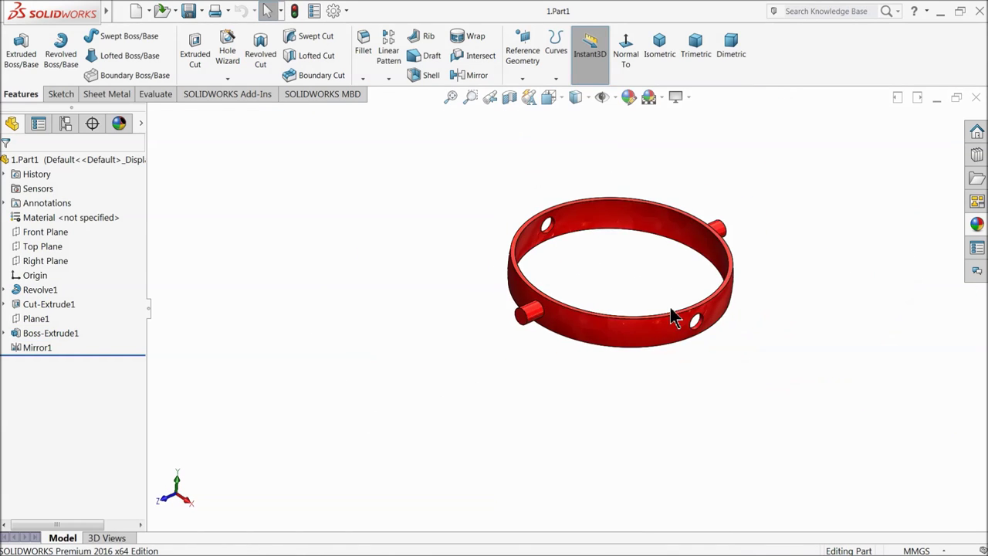
key("f")
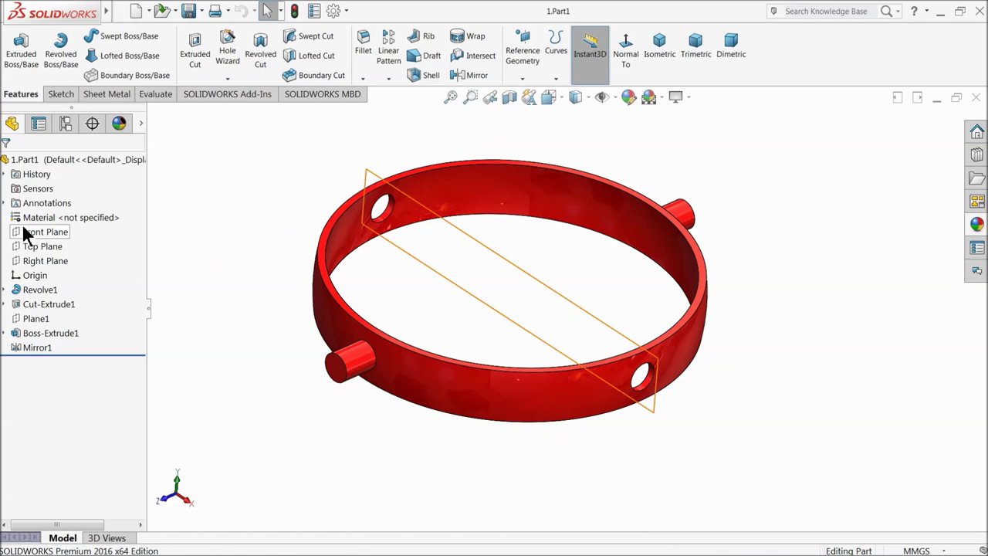
- Start a sketch on the Right Plane and draw a vertical centerline about 45 mm up to the origin, continuing horizontally to the pin's outer end
left_click(33, 262)
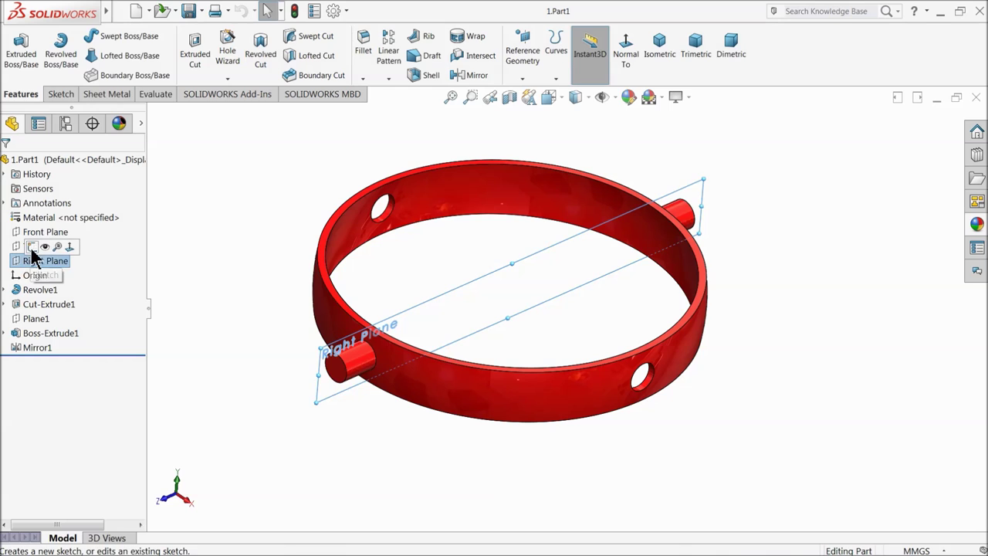
left_click(33, 249)
left_click(575, 60)
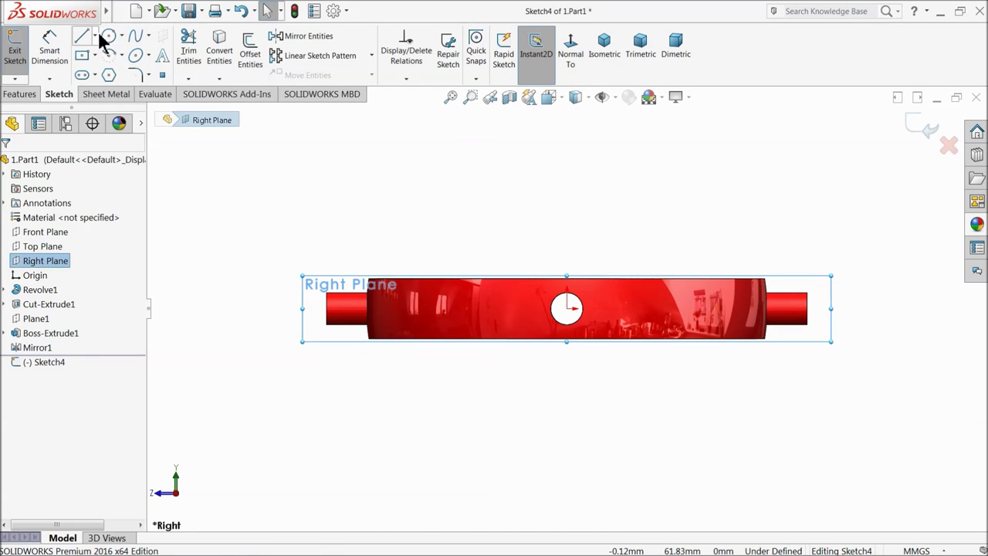
left_click(95, 35)
left_click(100, 68)
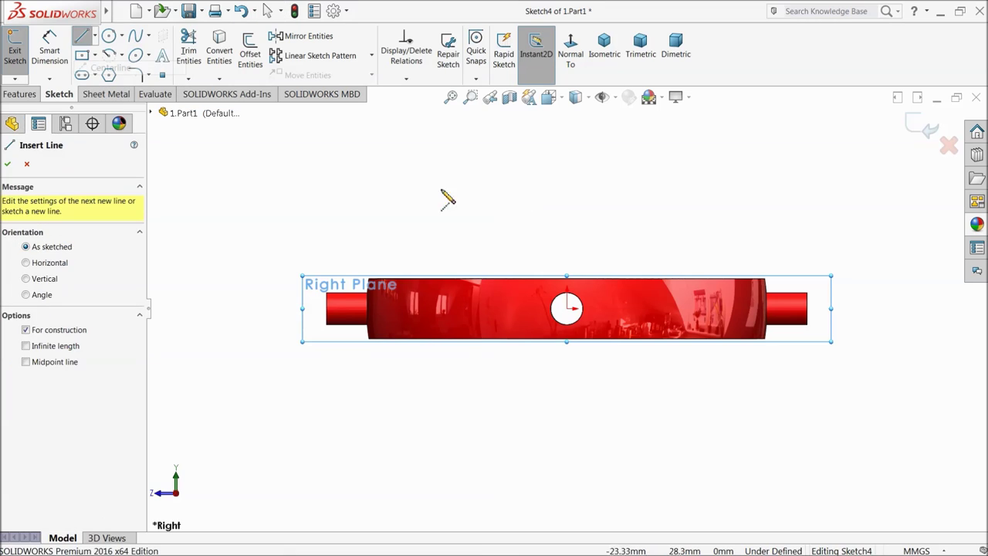
left_click(567, 127)
left_click(567, 309)
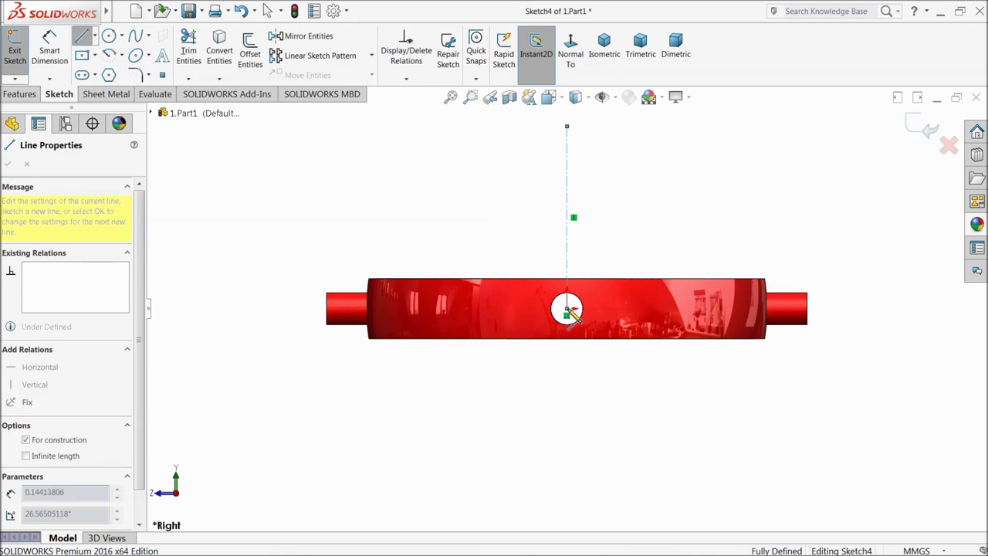
left_click(329, 310)
right_click(360, 151)
left_click(404, 193)
- Draw an open centerpoint arc of about 62 mm radius around the origin, starting directly above it and running clockwise past the left pin
scroll(397, 193, "down", 2)
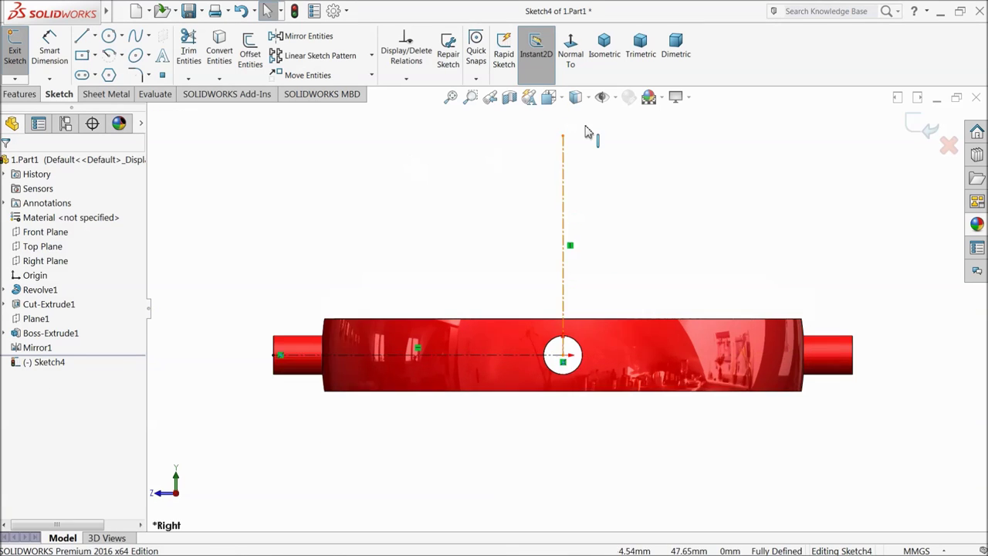
left_click(122, 55)
left_click(148, 55)
left_click(121, 55)
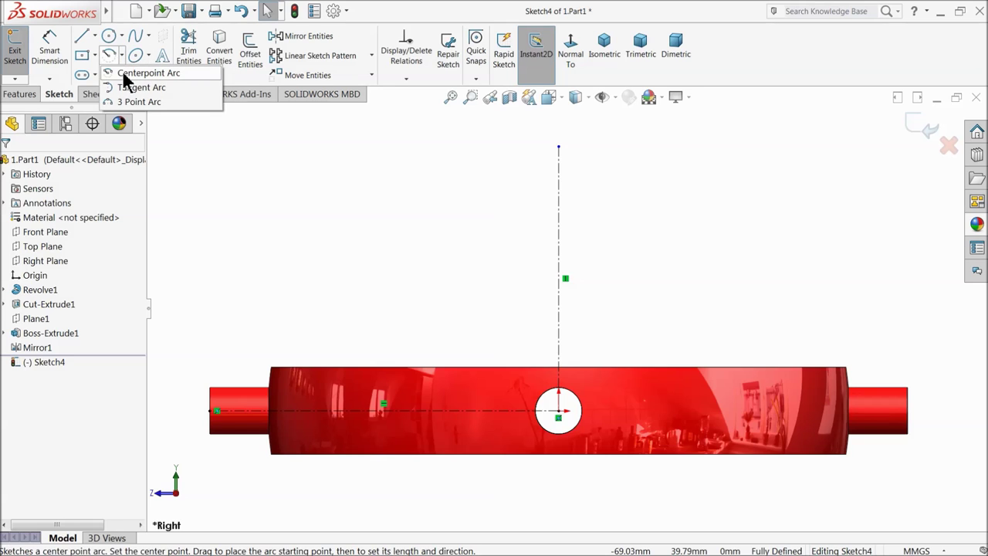
left_click(128, 73)
scroll(530, 309, "up", 2)
scroll(562, 311, "down", 1)
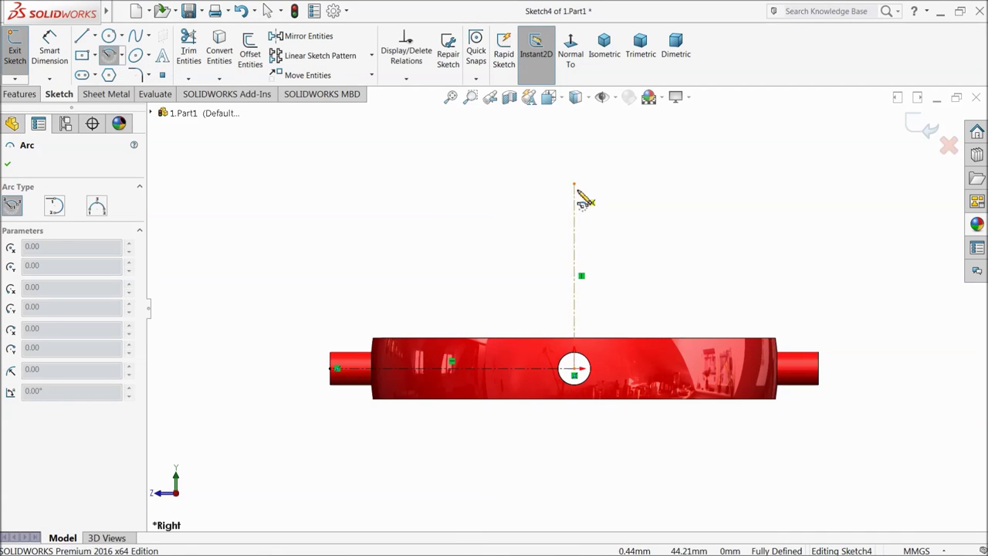
left_click(574, 369)
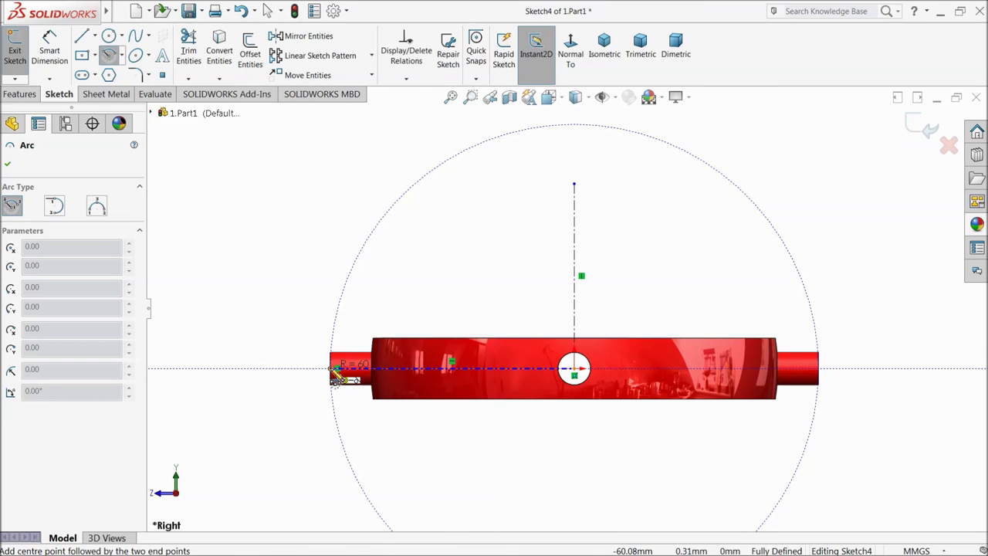
left_click(574, 123)
scroll(565, 316, "up", 4)
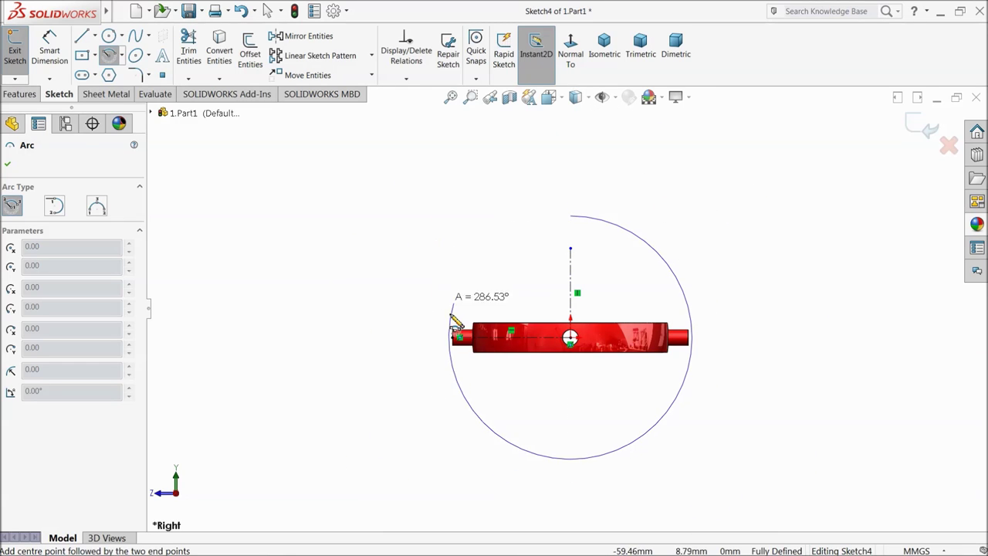
left_click(500, 239)
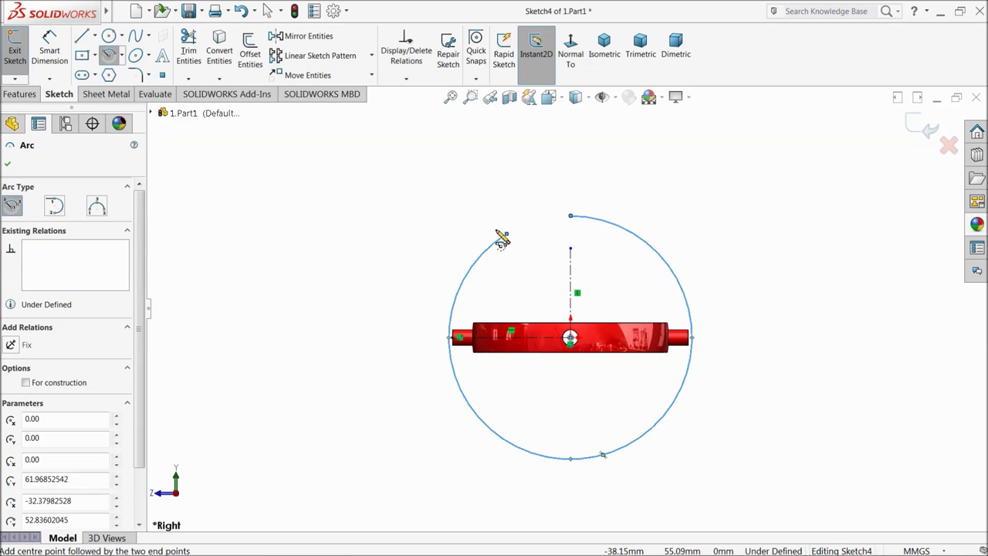
right_click(452, 169)
left_click(469, 168)
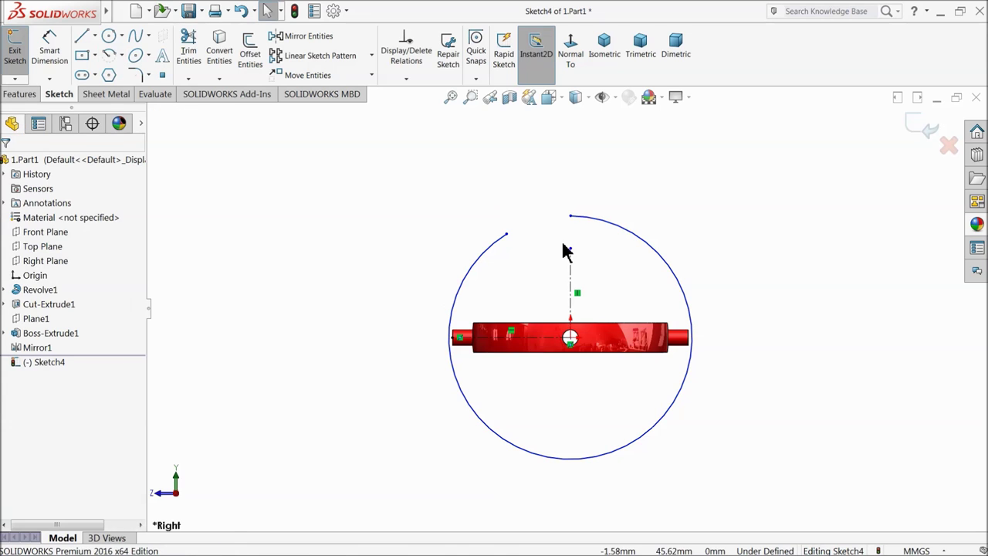
- Reshape the open arc into a left half circle centred on the origin, with its ends vertically aligned and a radius of about 72 mm
mouse_move(573, 222)
left_mouse_down()
mouse_move(622, 234)
mouse_move(686, 362)
mouse_move(559, 448)
mouse_move(515, 447)
mouse_move(574, 459)
left_mouse_up()
scroll(549, 346, "down", 3)
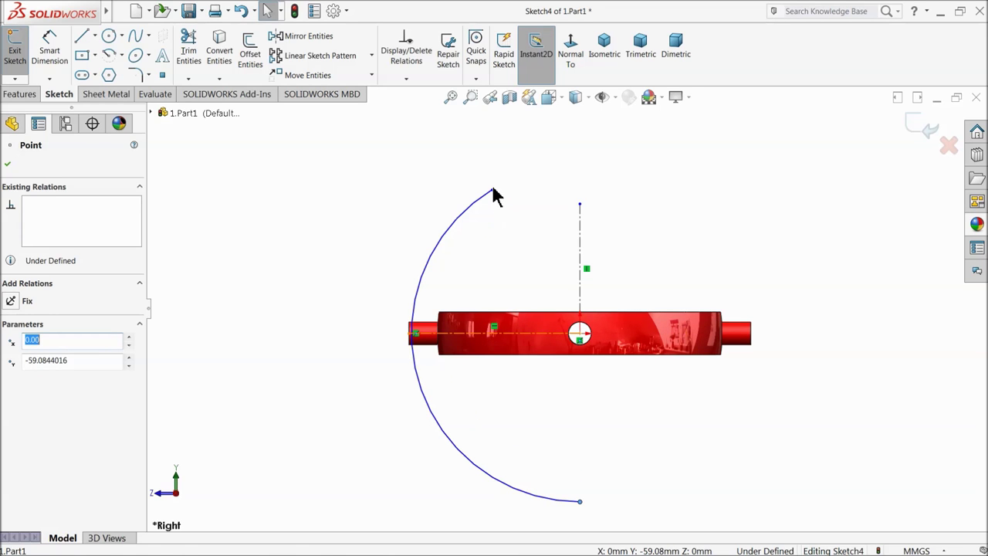
left_click_drag(495, 193, 580, 159)
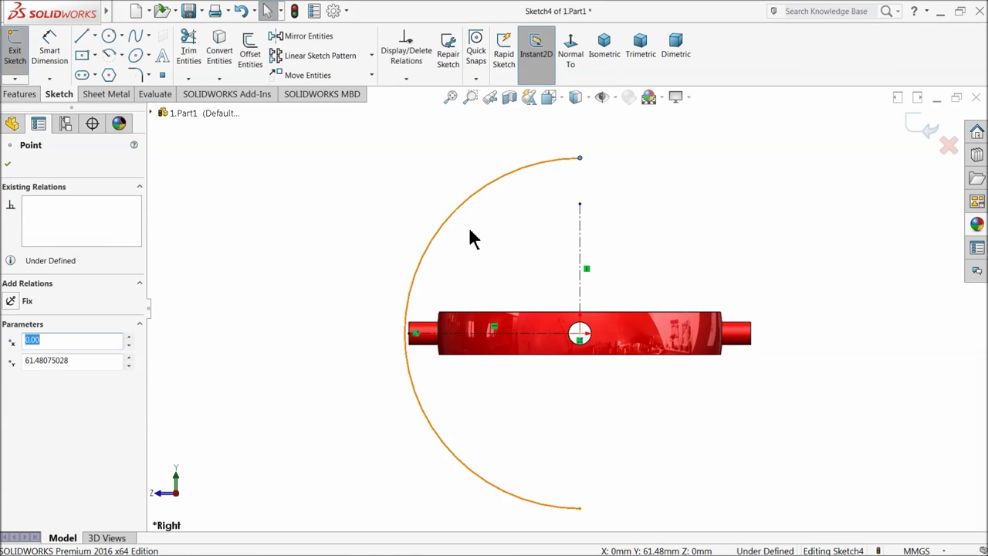
left_click_drag(443, 235, 408, 225)
- Draw a concentric centerpoint arc of about 64 mm radius inside the outer arc, starting directly above the origin and sweeping left about 183°
left_click(109, 56)
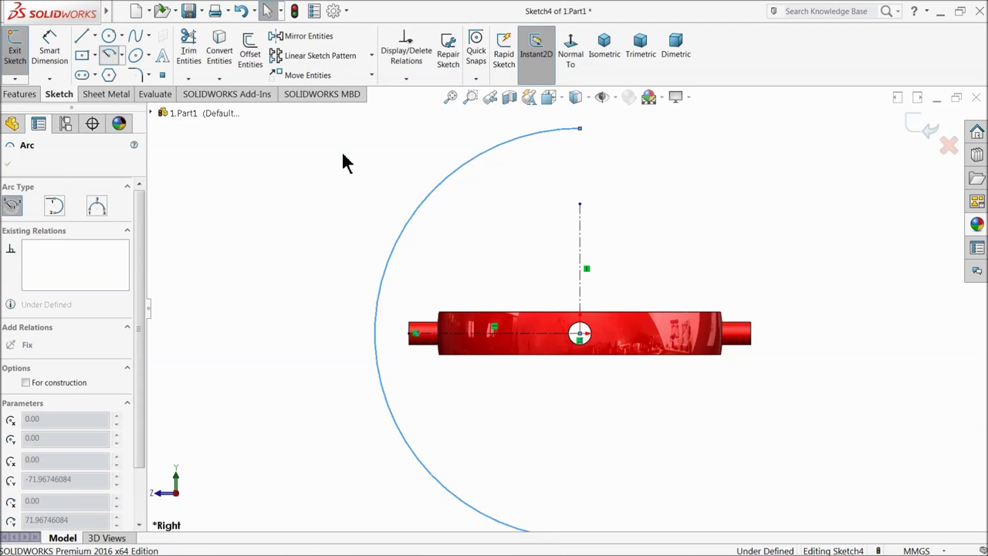
left_click(580, 333)
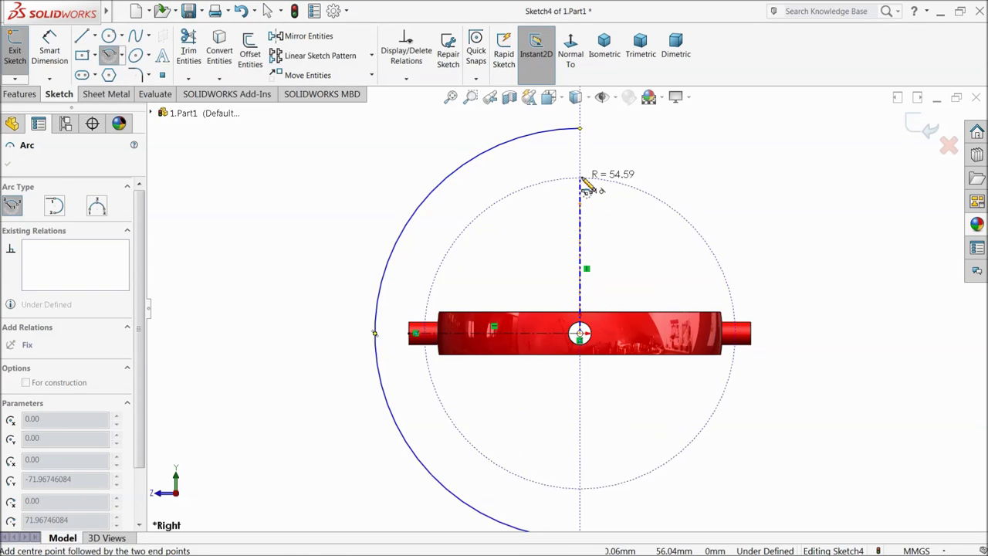
left_click(580, 151)
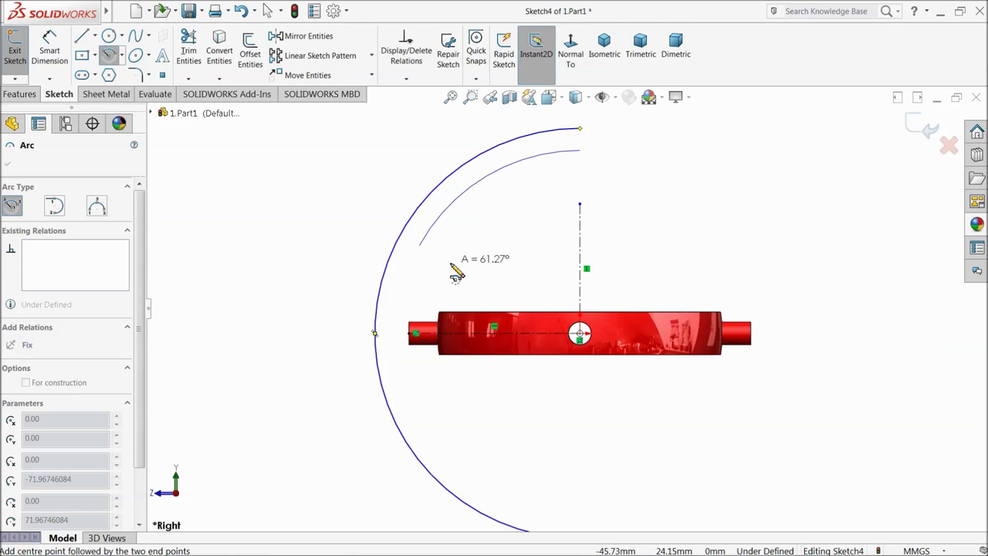
left_click(589, 517)
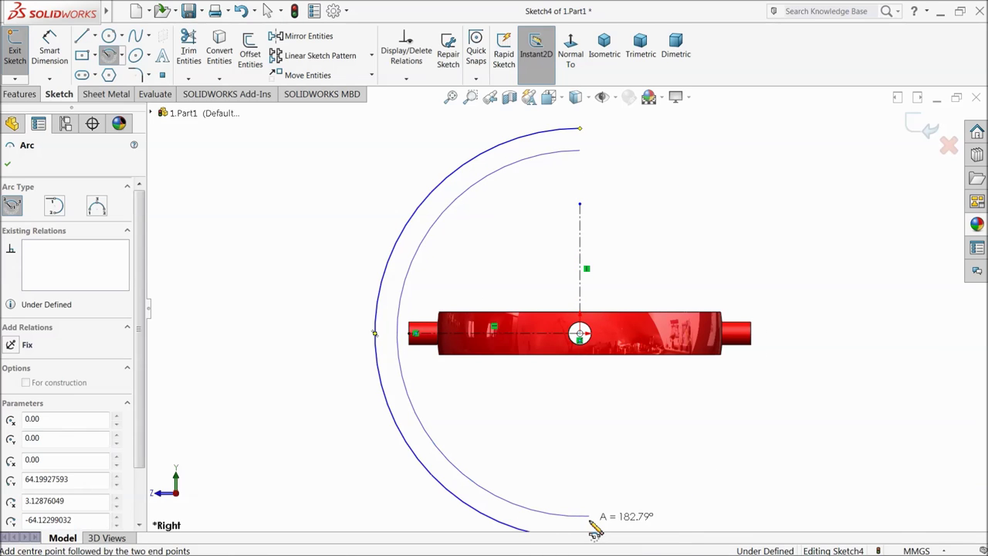
right_click(626, 456)
left_click(667, 417)
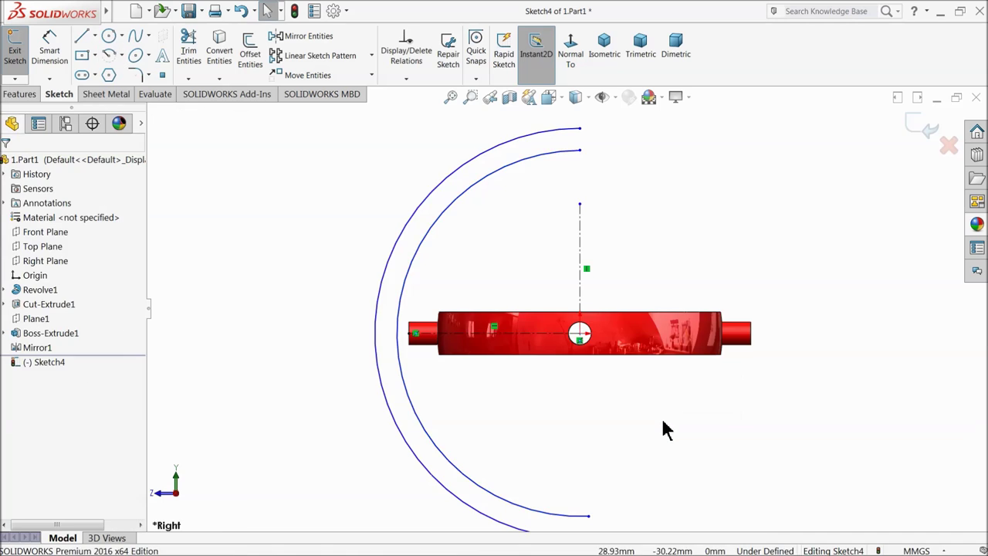
- Join the upper ends of the two arcs with a vertical line about 7.8 mm long
key("f")
scroll(589, 444, "down", 1)
left_click(448, 369)
left_click(85, 40)
scroll(584, 165, "up", 1)
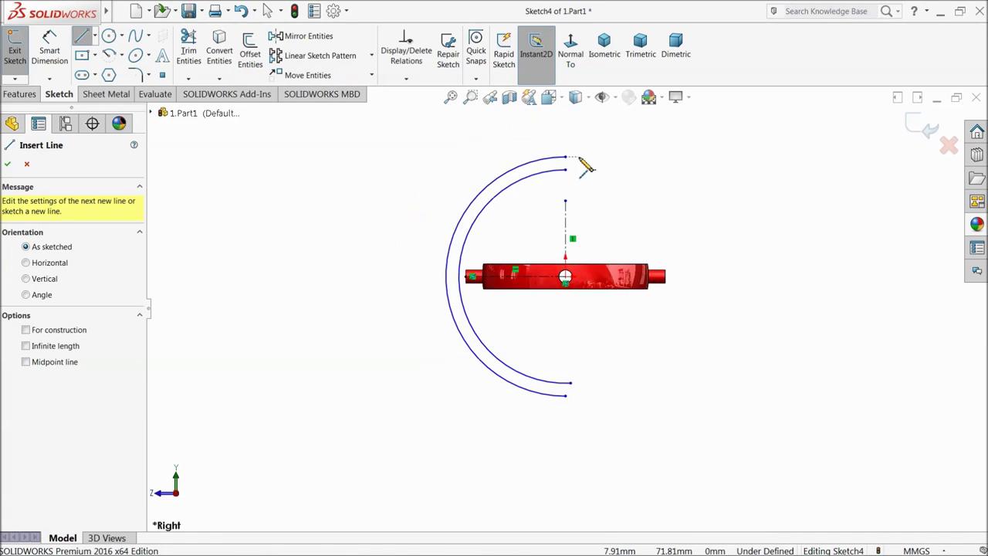
scroll(575, 223, "down", 3)
left_click(554, 206)
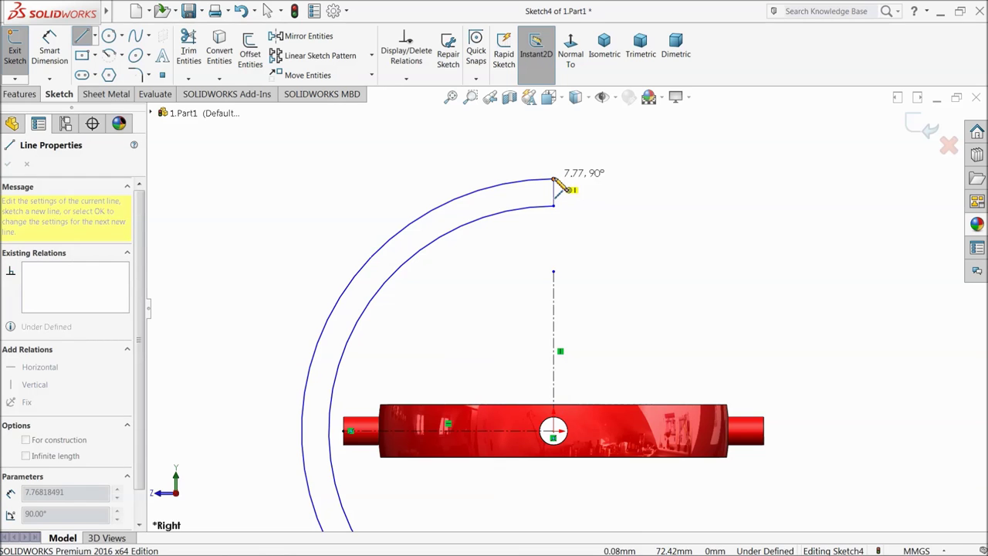
left_click(553, 179)
- Join the lower ends of the two arcs with a line and add a vertical relation to it
scroll(609, 324, "up", 3)
scroll(582, 487, "down", 3)
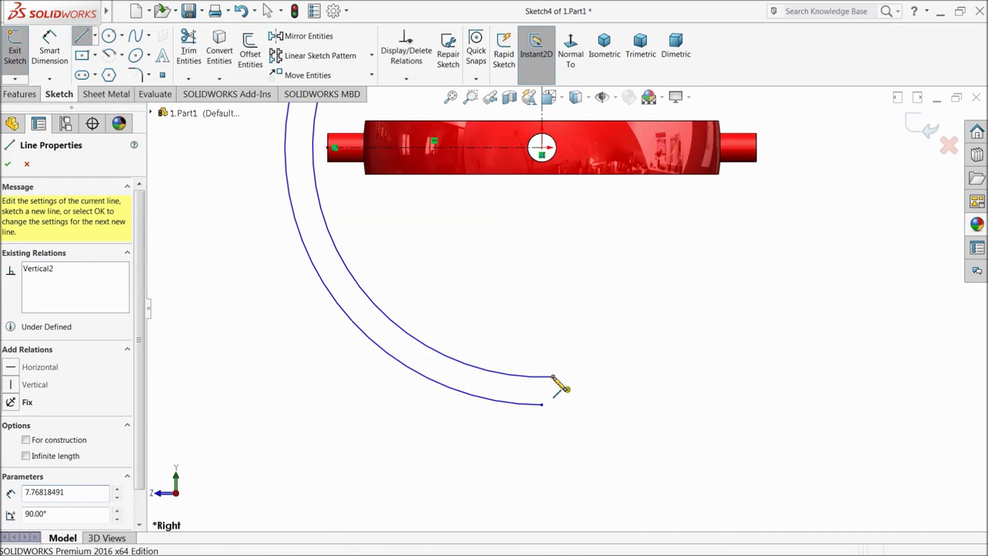
left_click(542, 404)
right_click(573, 329)
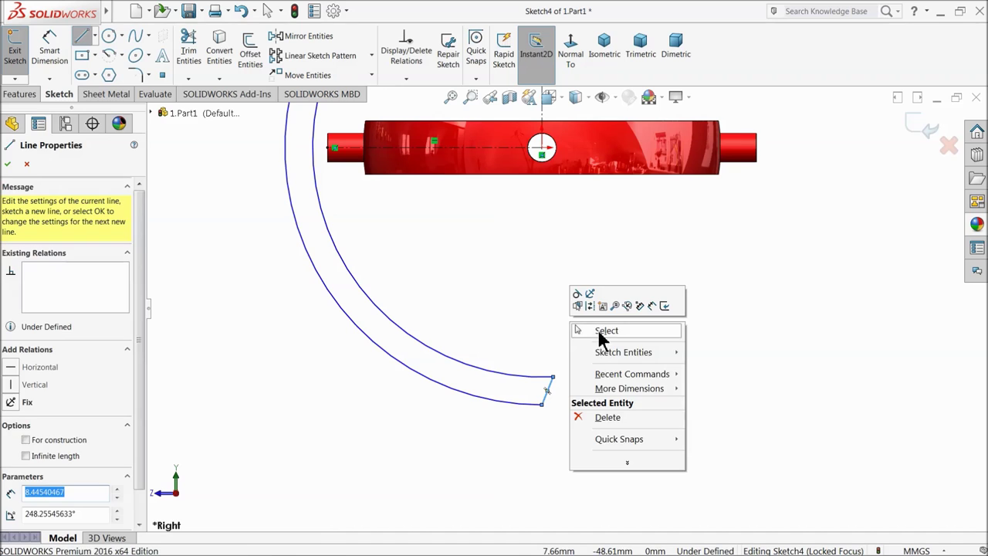
left_click(606, 332)
left_click(548, 396)
left_click(589, 356)
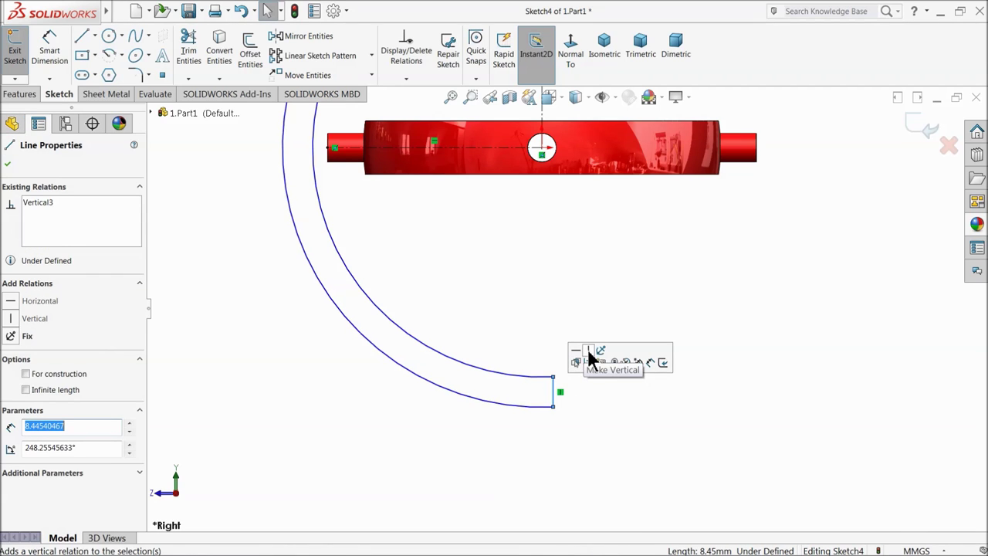
left_click(600, 283)
- Add a vertical relation between the inner arc's lower endpoint and the origin
scroll(596, 280, "up", 2)
scroll(557, 199, "down", 3)
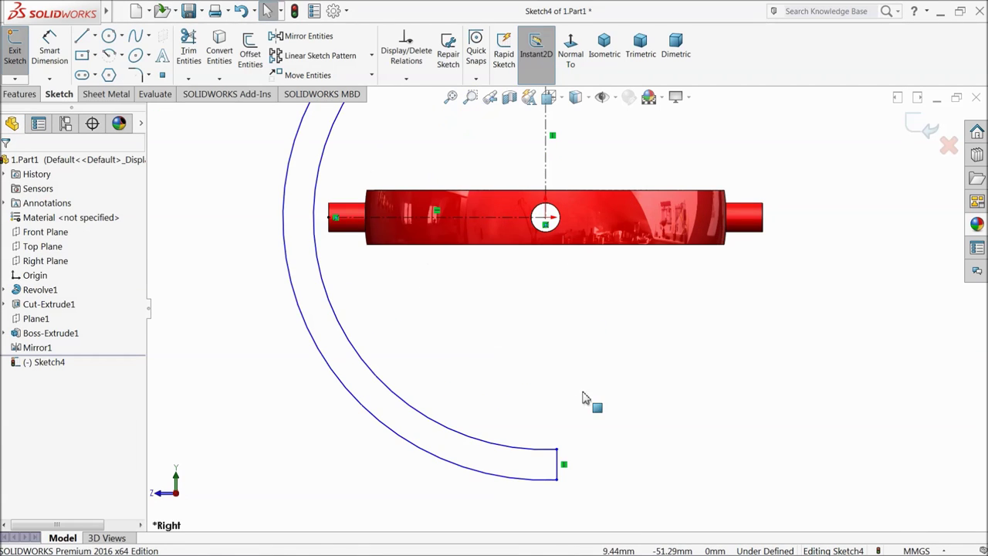
left_click(556, 451)
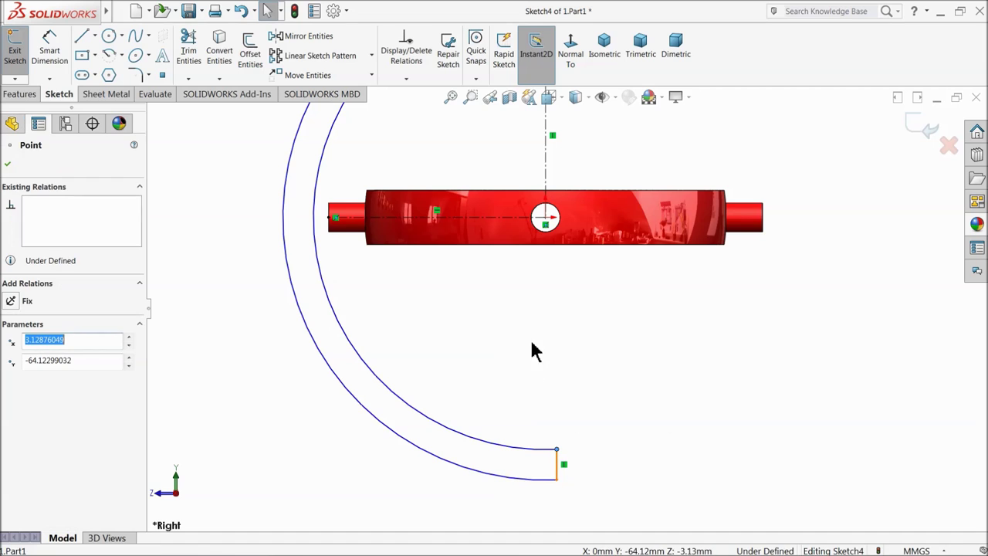
left_click(545, 220, "ctrl")
left_click(594, 186)
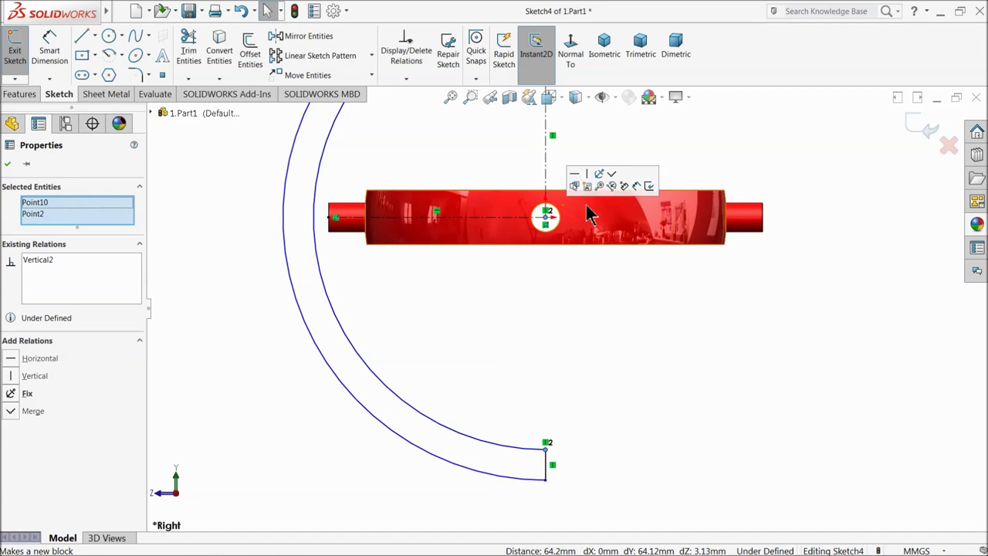
left_click(606, 347)
- Add a vertical relation between the inner arc's upper endpoint and the origin
scroll(579, 265, "up", 3)
scroll(569, 181, "up", 1)
scroll(567, 190, "down", 3)
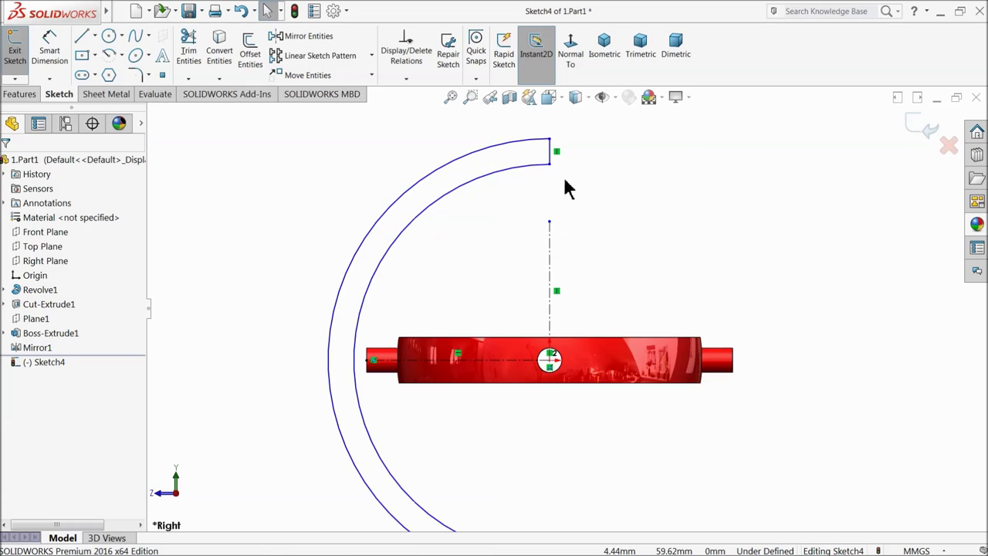
left_click(549, 165)
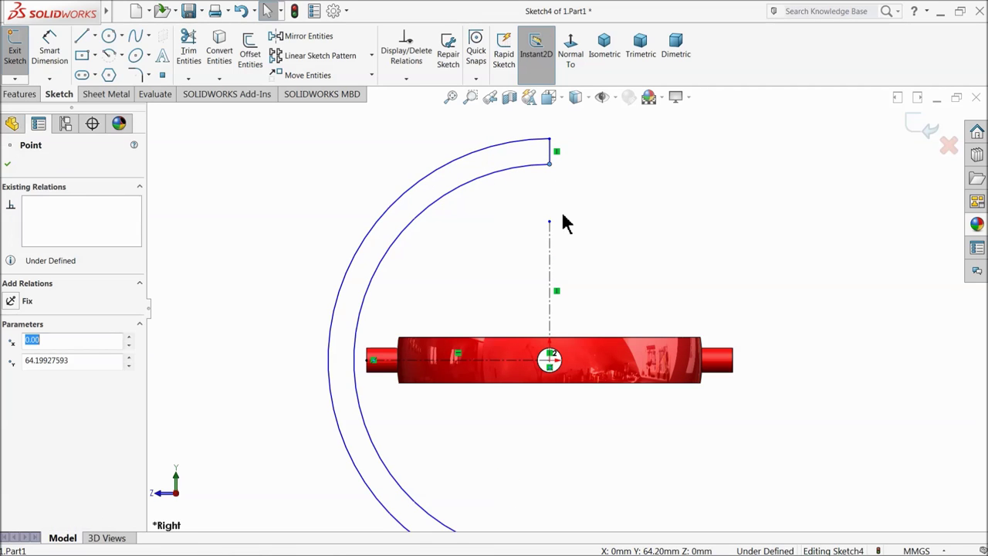
left_click(549, 360, "ctrl")
left_click(594, 318)
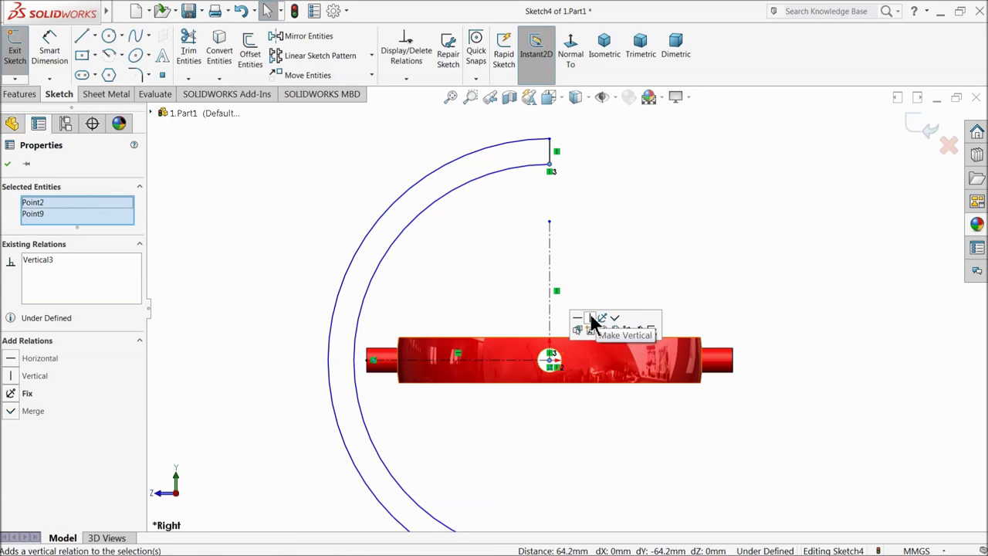
left_click(610, 232)
- Dimension the inner arc with a radius of 120 mm
left_click(49, 47)
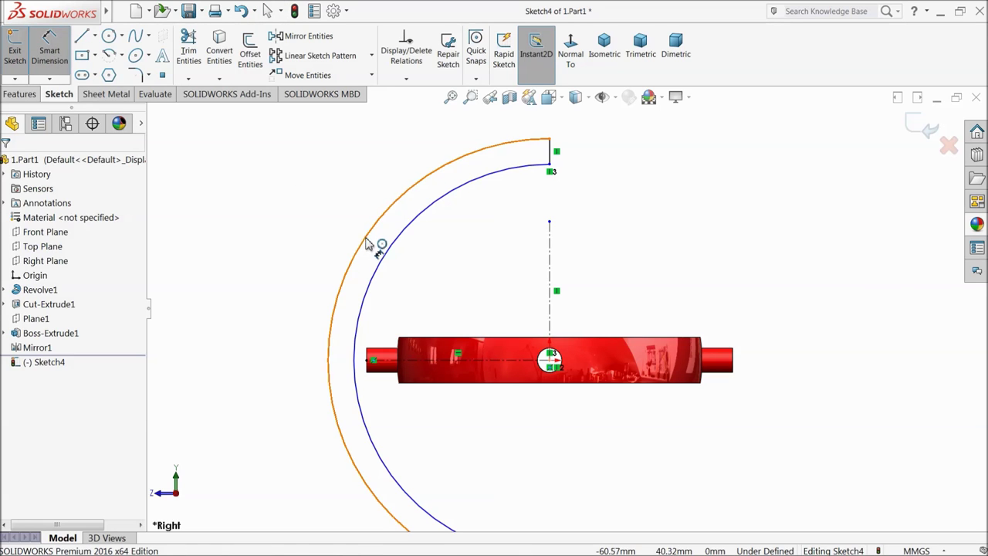
left_click(388, 261)
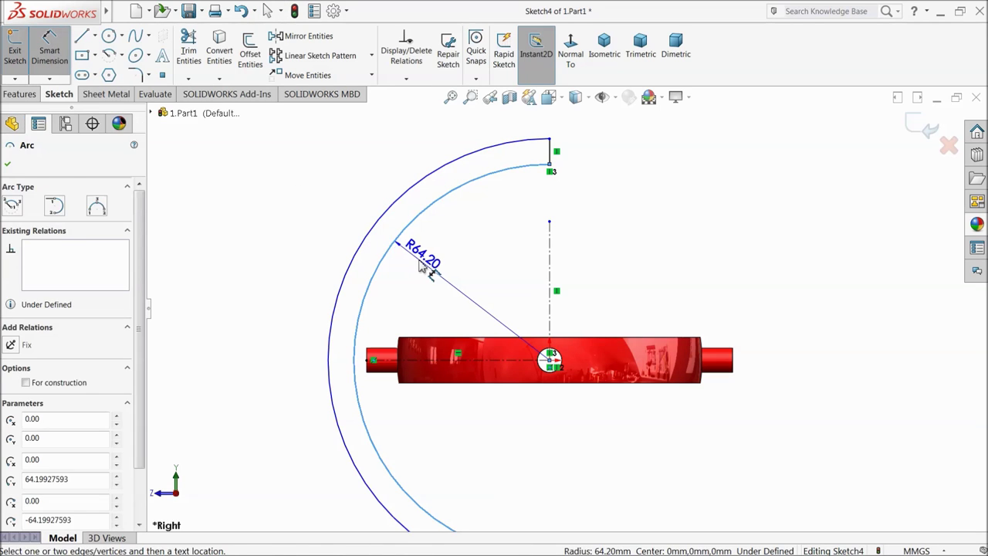
left_click(419, 263)
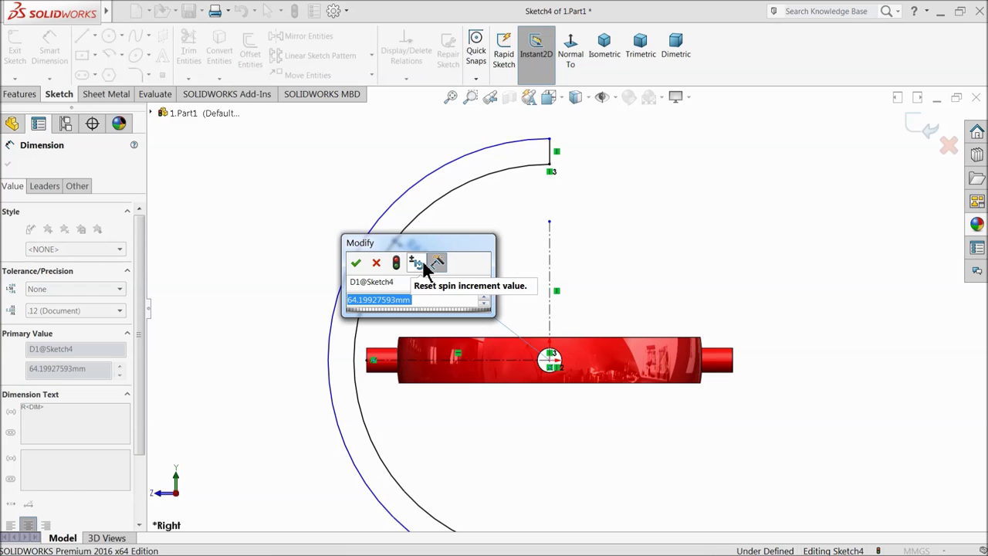
type("120")
key("Return")
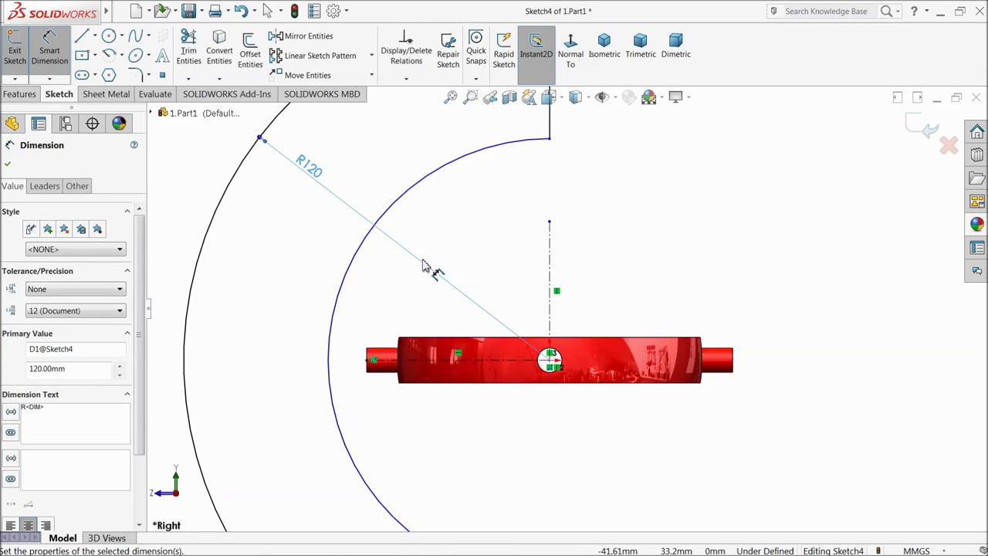
- Change the inner arc's radius dimension to 60 mm
left_click(316, 173)
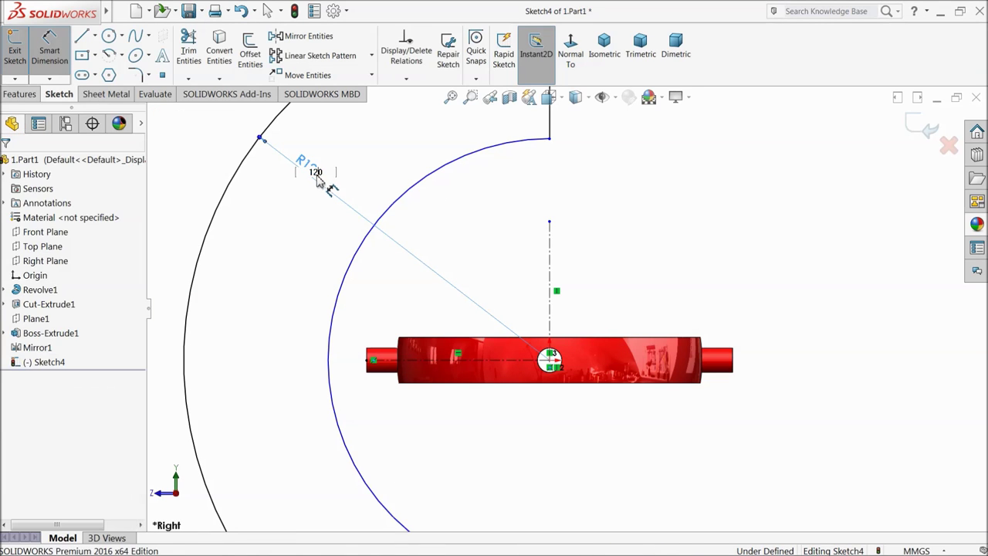
type("60")
key("Return")
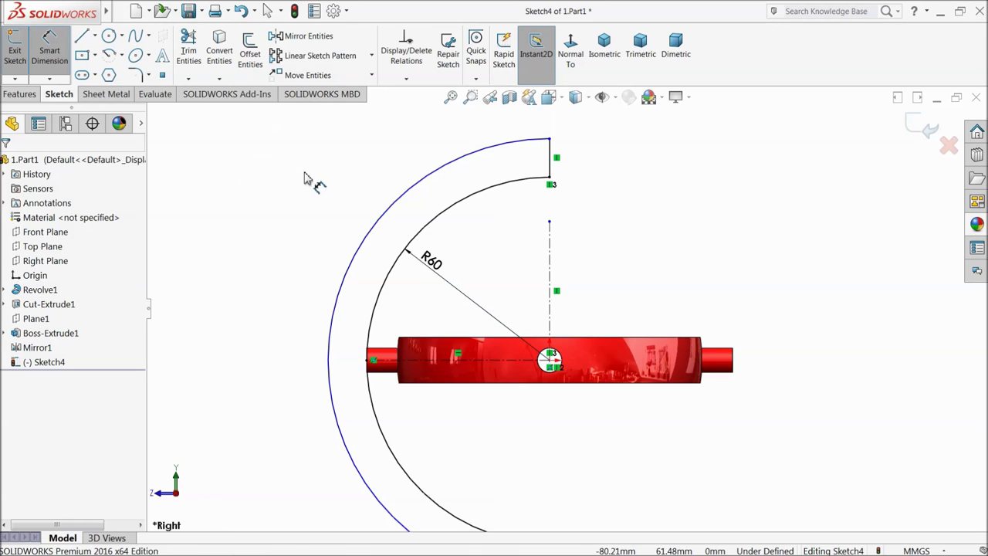
- Dimension the outer arc with a radius of 70 mm
left_click(355, 264)
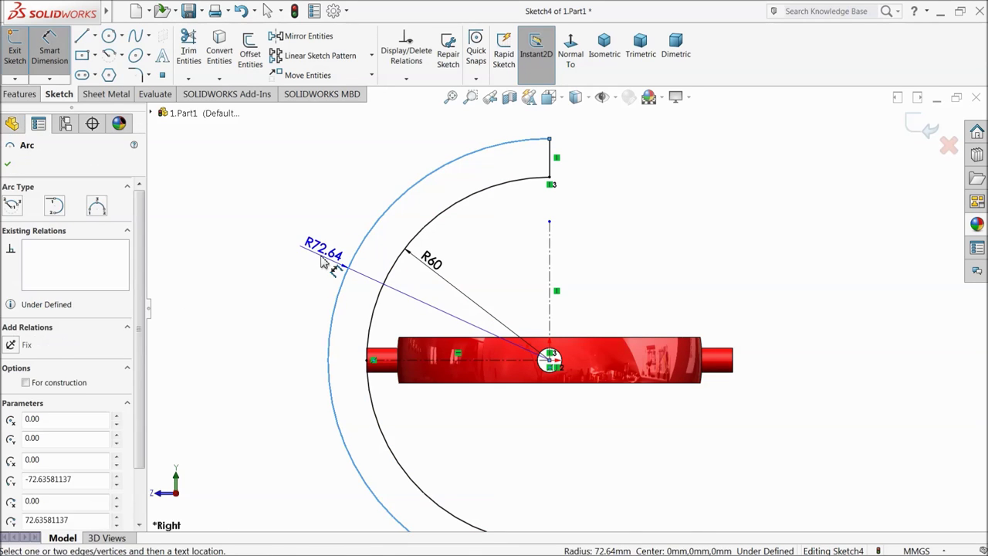
left_click(325, 261)
type("70")
key("Return")
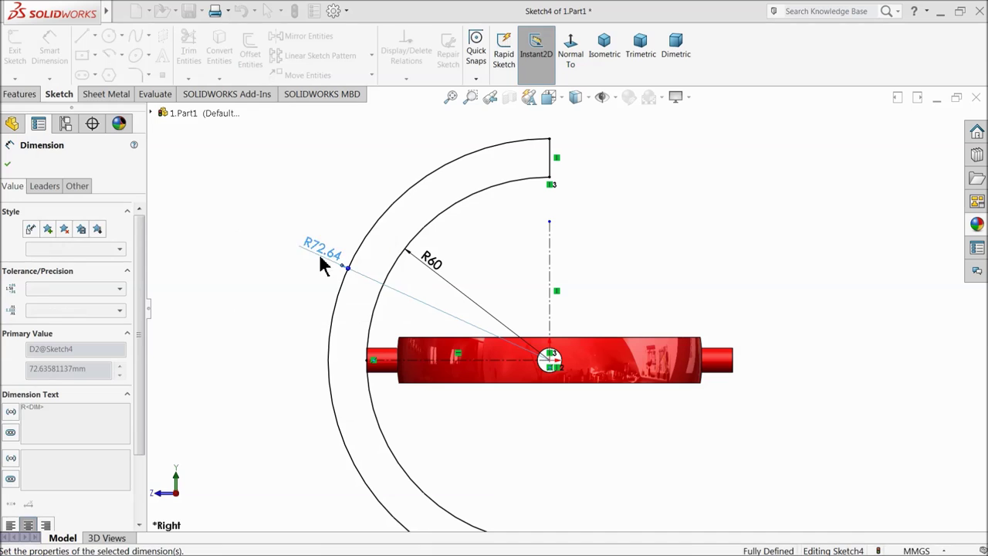
scroll(540, 371, "up", 4)
scroll(555, 378, "down", 2)
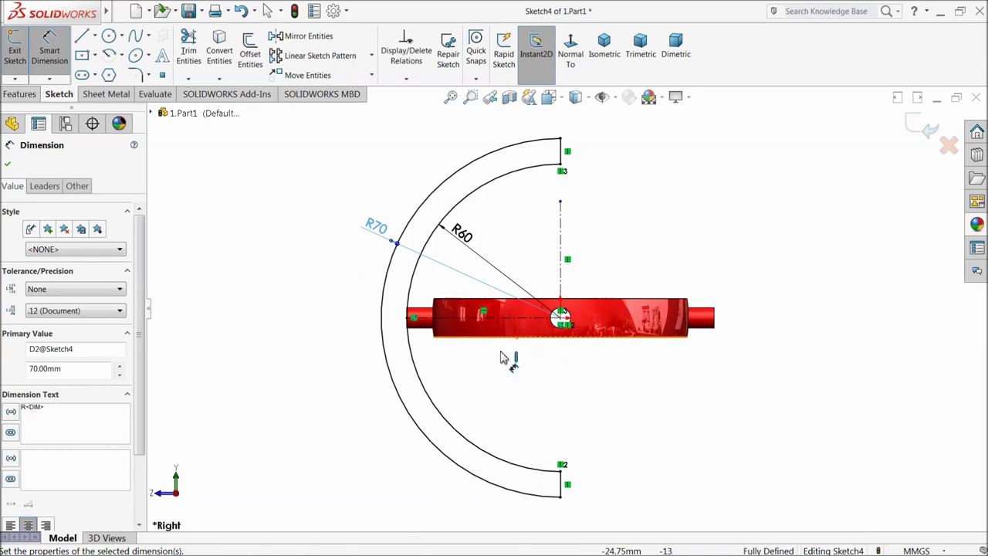
- Create a 360° revolved cut from the half-ring sketch about the vertical centerline
left_click(21, 94)
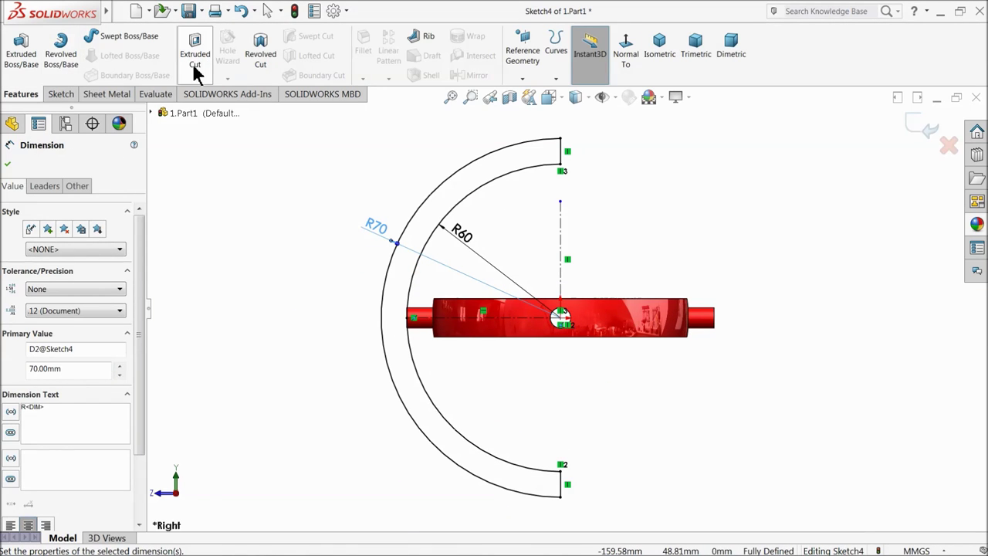
left_click(261, 62)
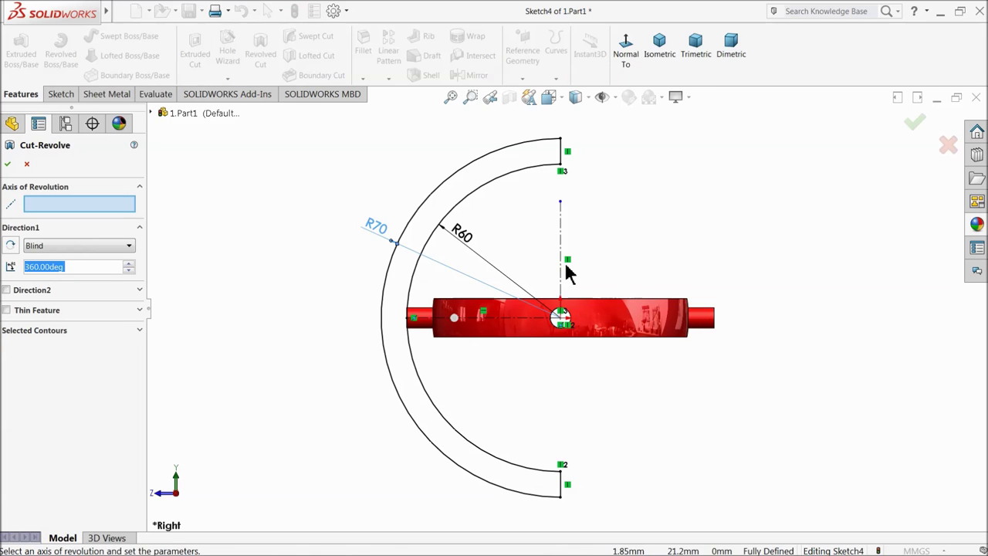
left_click(562, 266)
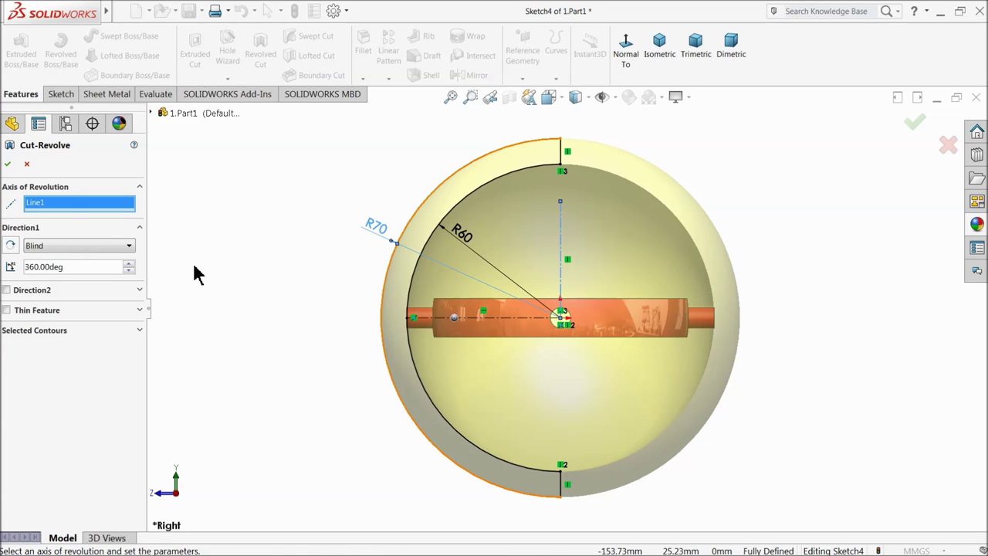
left_click(8, 163)
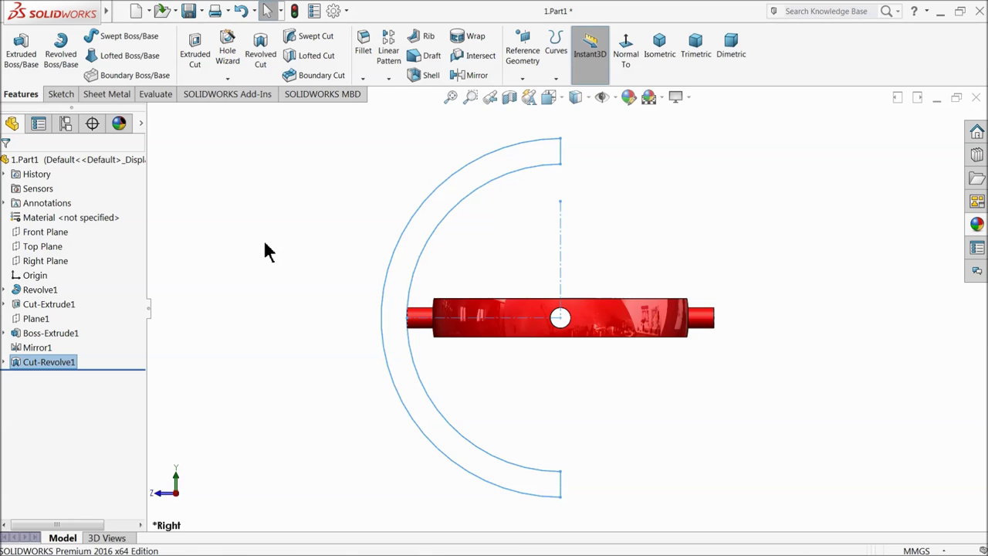
- Examine the cut ends of the pins up close and then the whole ring from several angles
scroll(374, 332, "down", 5)
scroll(463, 326, "down", 3)
mouse_move(452, 298)
middle_mouse_down()
mouse_move(443, 282)
mouse_move(481, 294)
mouse_move(477, 311)
mouse_move(441, 302)
middle_mouse_up()
scroll(456, 293, "down", 3)
left_click(463, 302)
scroll(262, 269, "up", 6)
mouse_move(262, 270)
middle_mouse_down()
mouse_move(338, 278)
mouse_move(401, 330)
middle_mouse_up()
left_click(402, 330)
scroll(414, 326, "up", 3)
scroll(620, 304, "down", 3)
mouse_move(620, 304)
middle_mouse_down()
mouse_move(580, 326)
mouse_move(608, 325)
middle_mouse_up()
scroll(608, 325, "down", 2)
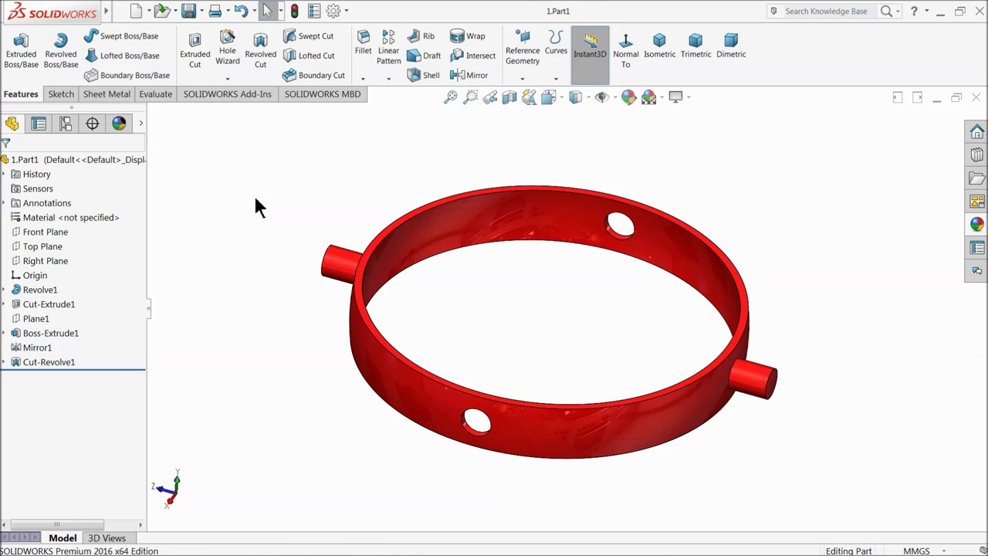
scroll(622, 292, "down", 2)
middle_click_drag(597, 320, 593, 323)
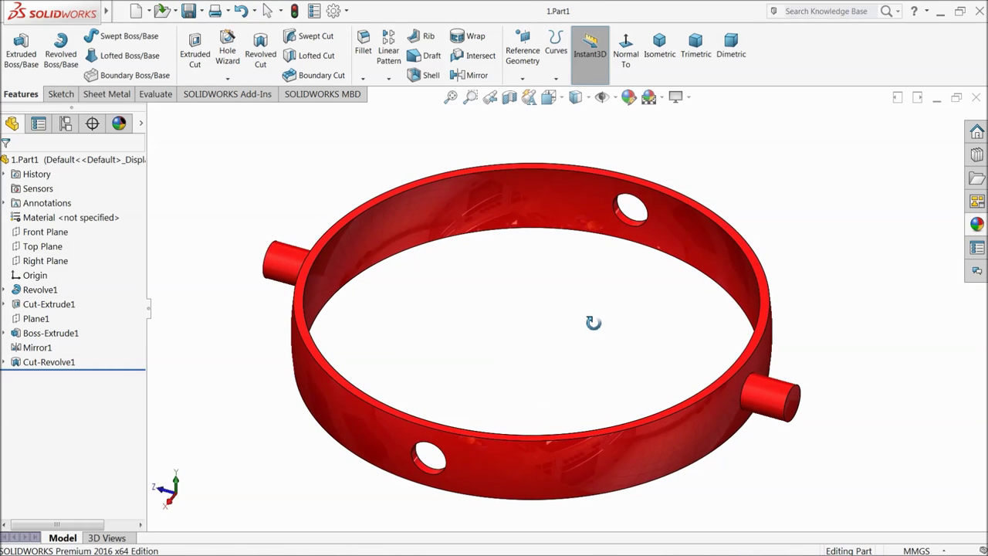
scroll(579, 332, "up", 1)
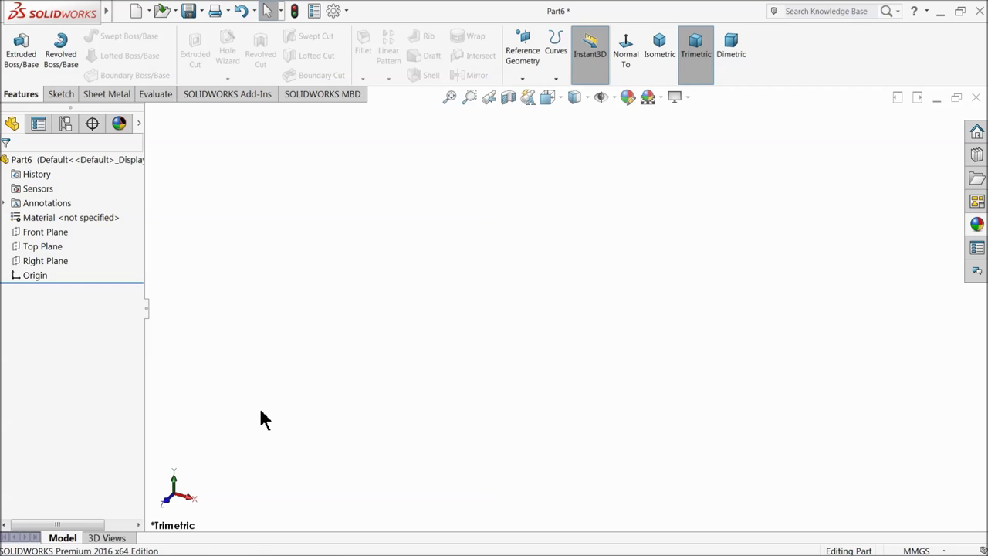
- Start a sketch on the Front Plane with a vertical centerline above the origin and a horizontal centerline extending left from it
left_click(28, 232)
left_click(27, 219)
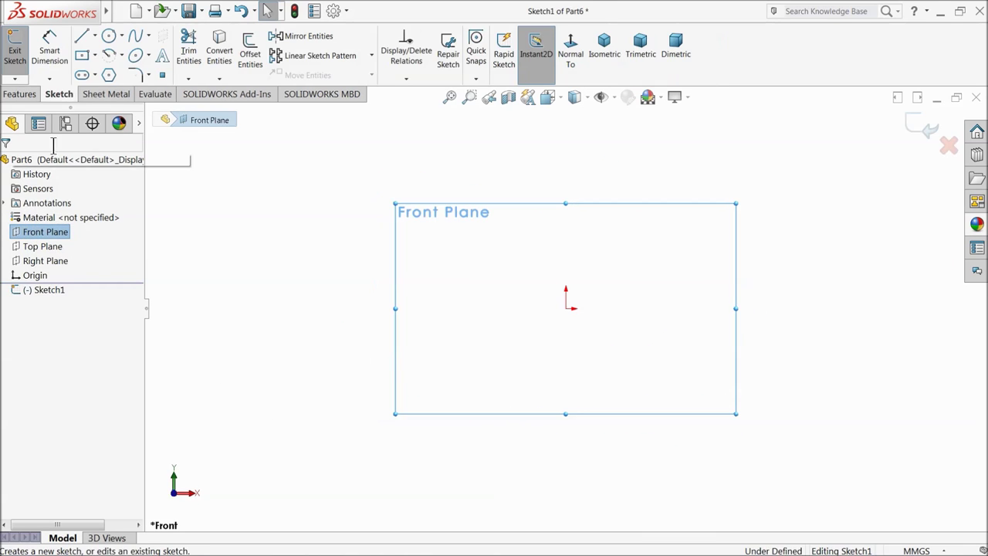
left_click(95, 36)
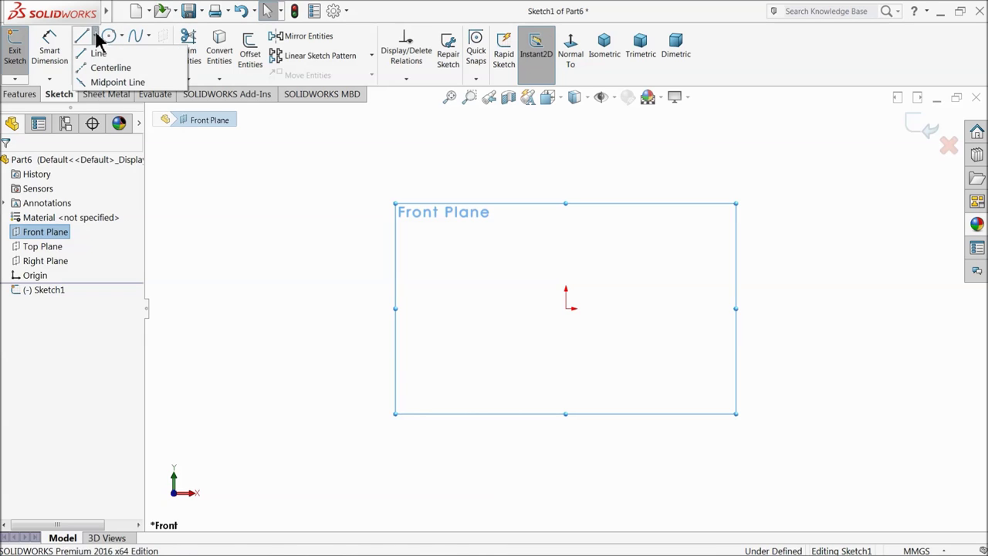
left_click(97, 70)
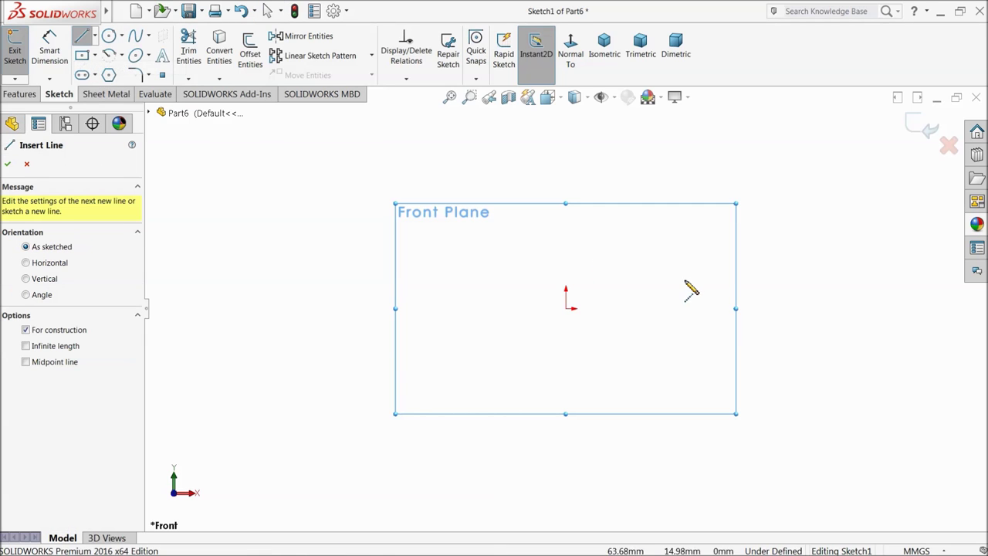
left_click(565, 178)
left_click(566, 308)
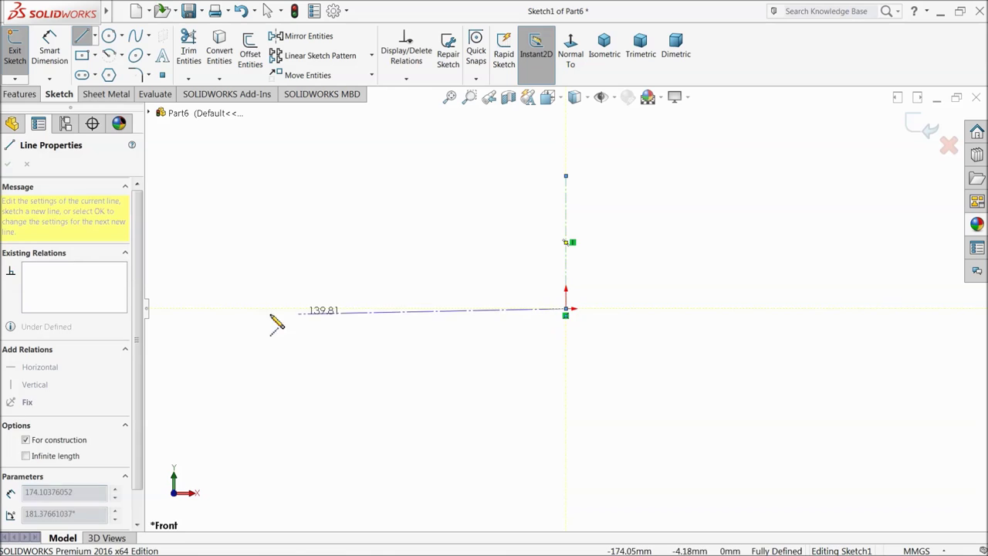
left_click(175, 308)
right_click(203, 242)
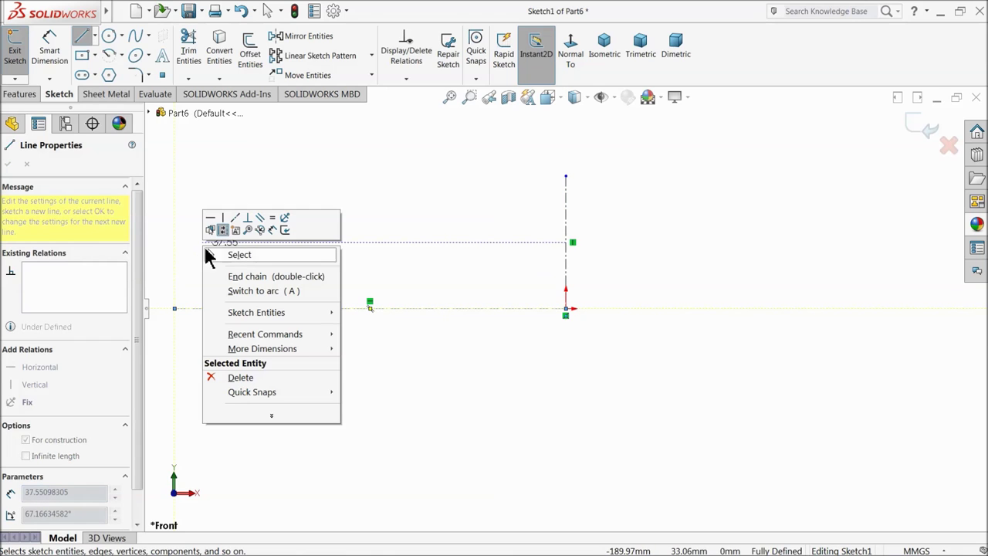
left_click(240, 255)
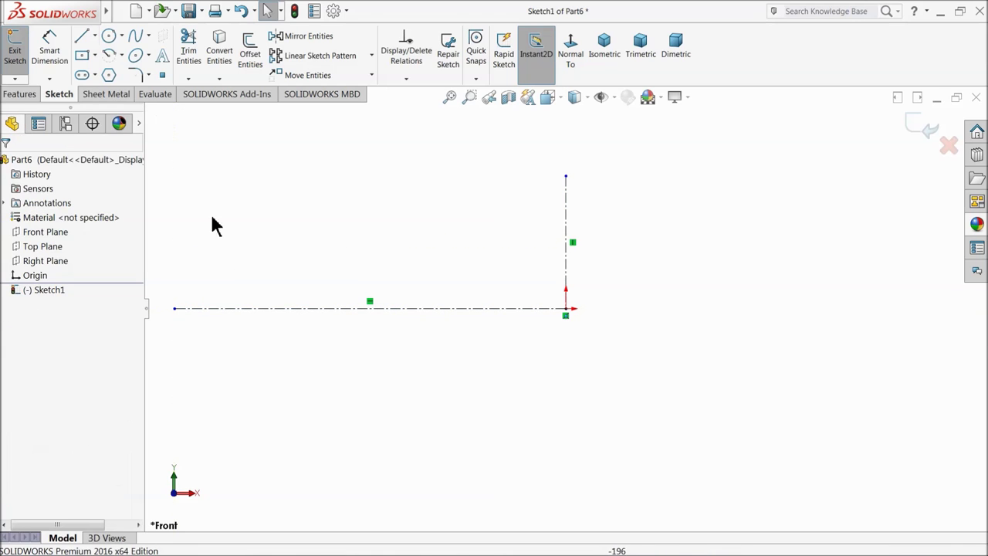
- Sketch two origin-centered arcs crossing the horizontal centerline, with upper ends near (-194, 41) and (-180, 41) mm
left_click(121, 56)
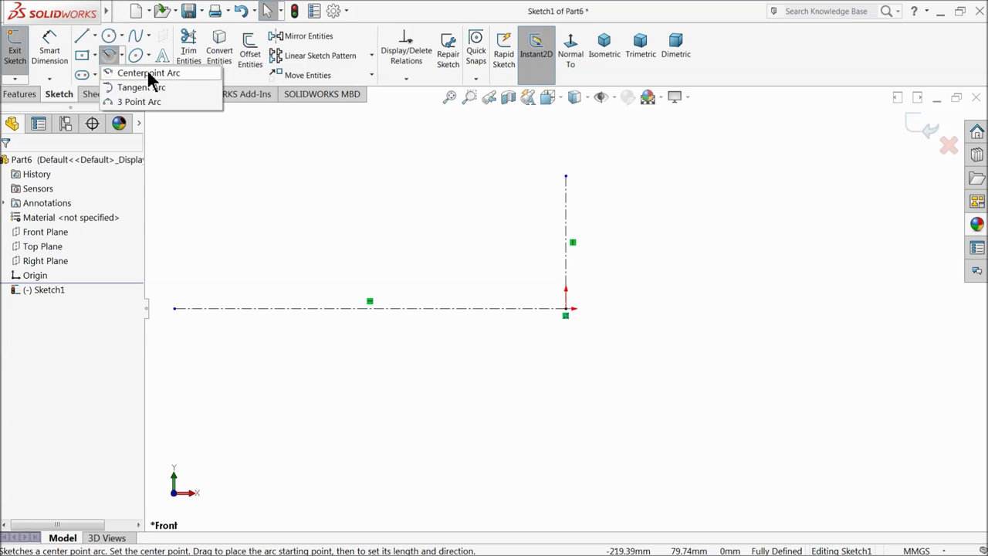
left_click(149, 74)
left_click(566, 309)
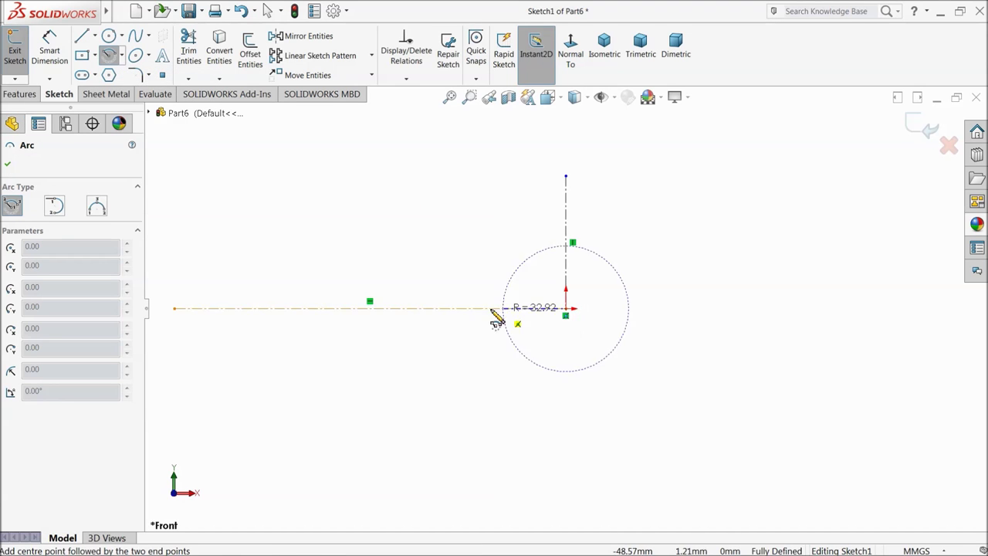
left_click(194, 230)
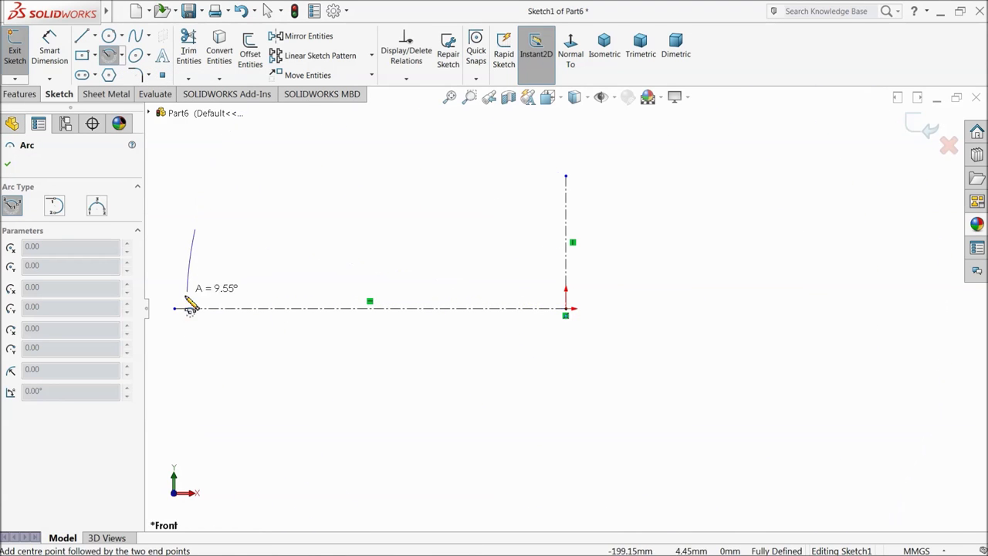
left_click(195, 390)
left_click(566, 309)
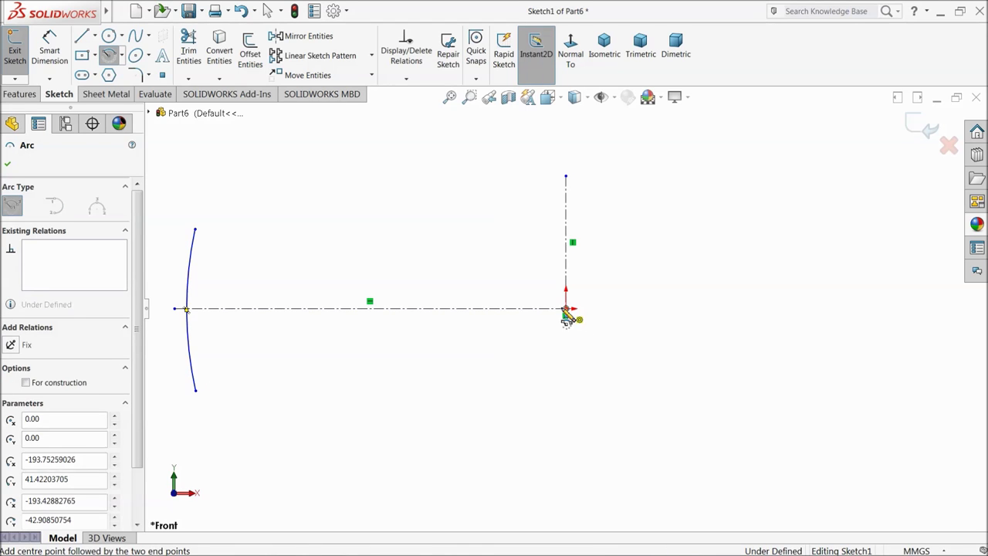
left_click(221, 230)
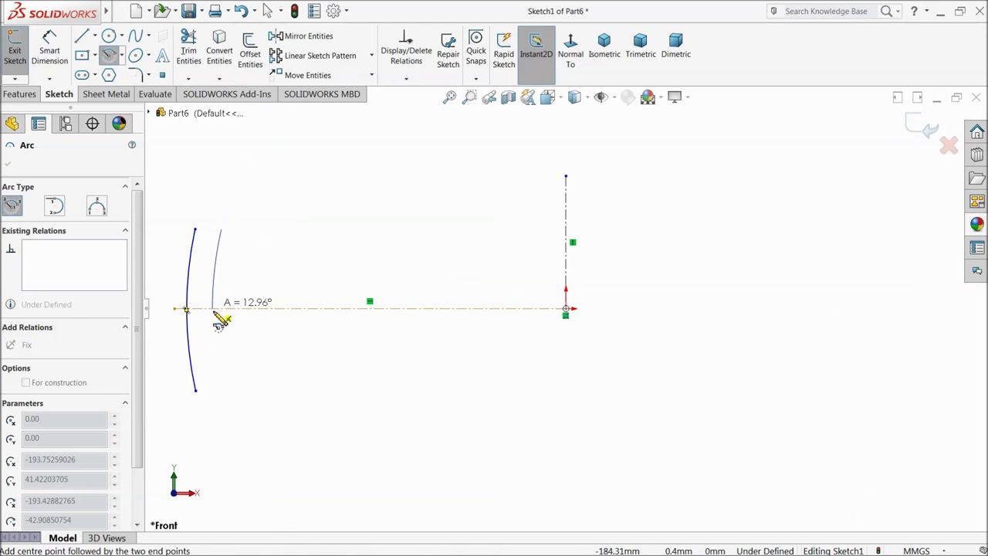
left_click(223, 400)
right_click(268, 255)
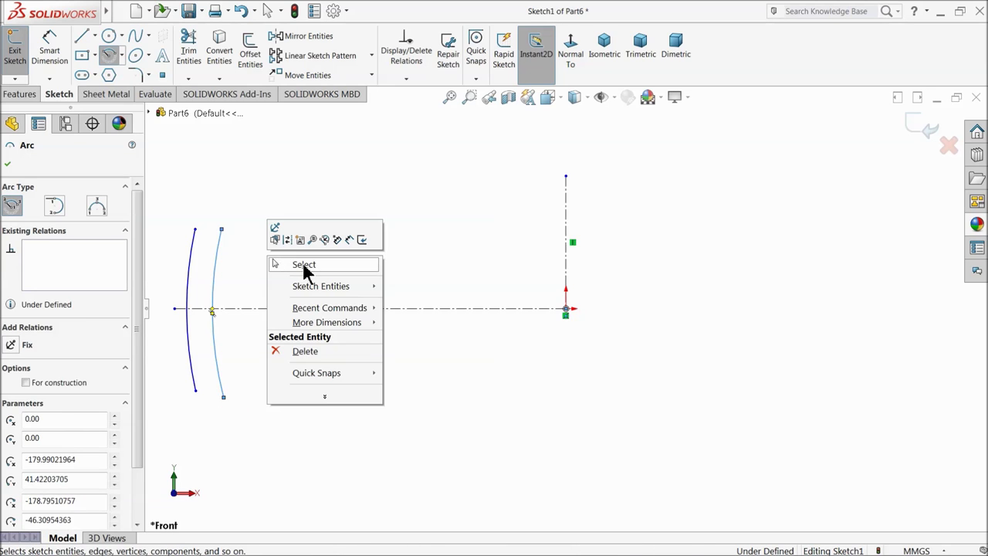
left_click(303, 267)
key("f")
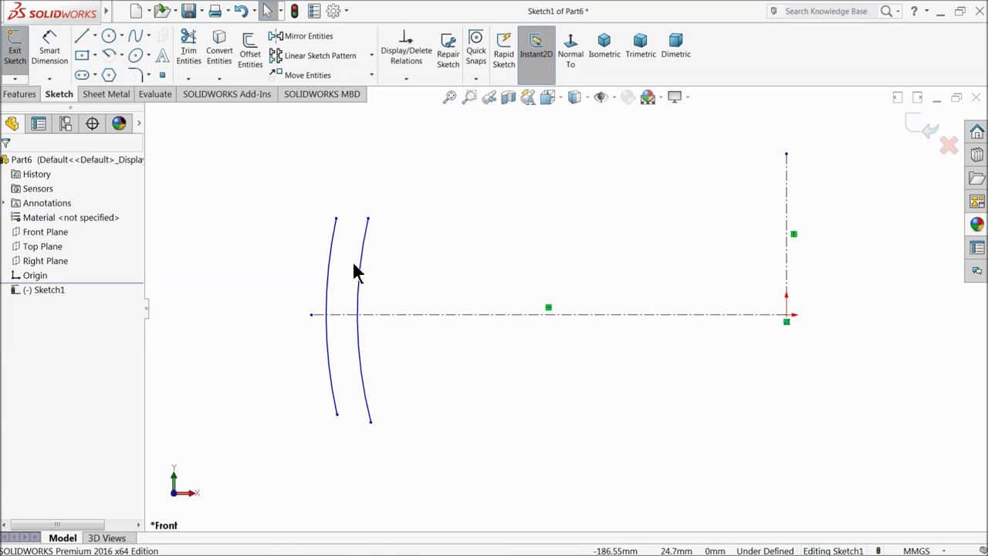
- Make the outer arc's two endpoints symmetric about the horizontal centerline
left_click(337, 220)
left_click(342, 315, "ctrl")
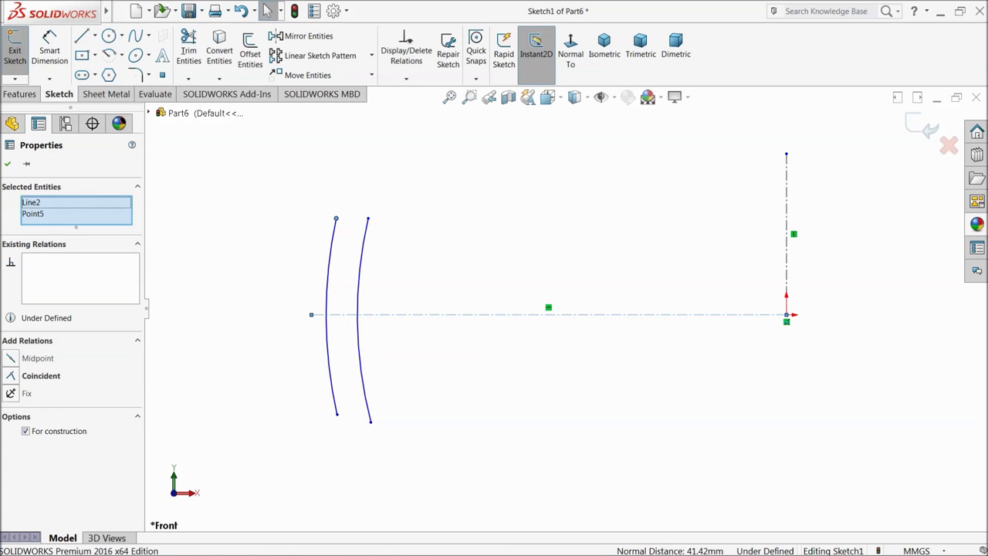
left_click(338, 416, "ctrl")
left_click(369, 380)
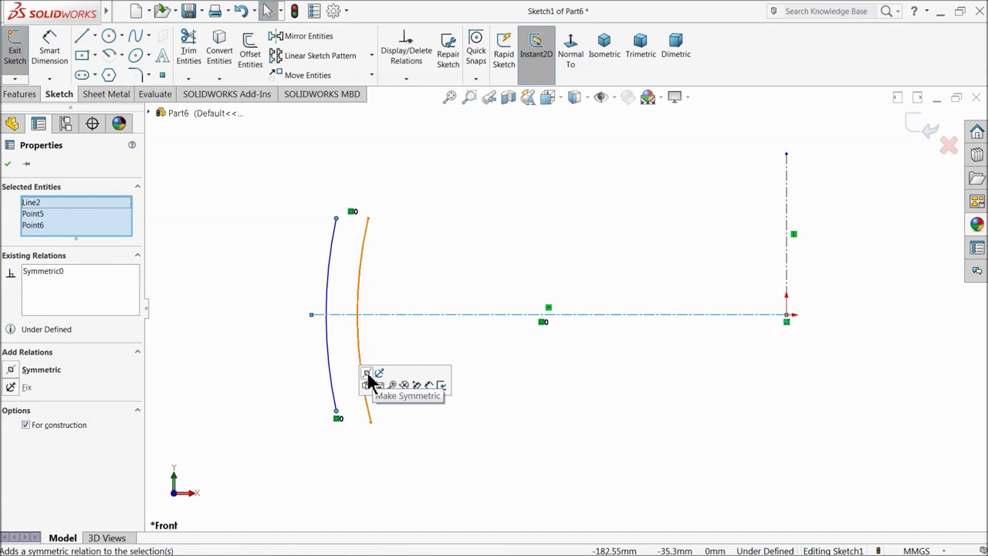
left_click(394, 231)
- Make the inner arc's two endpoints symmetric about the horizontal centerline
left_click(368, 220)
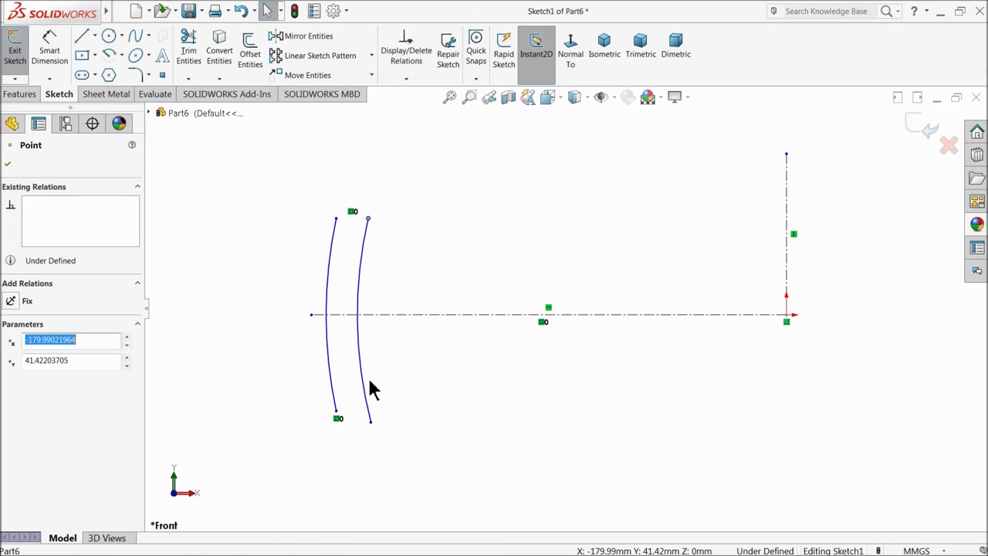
left_click(371, 423, "ctrl")
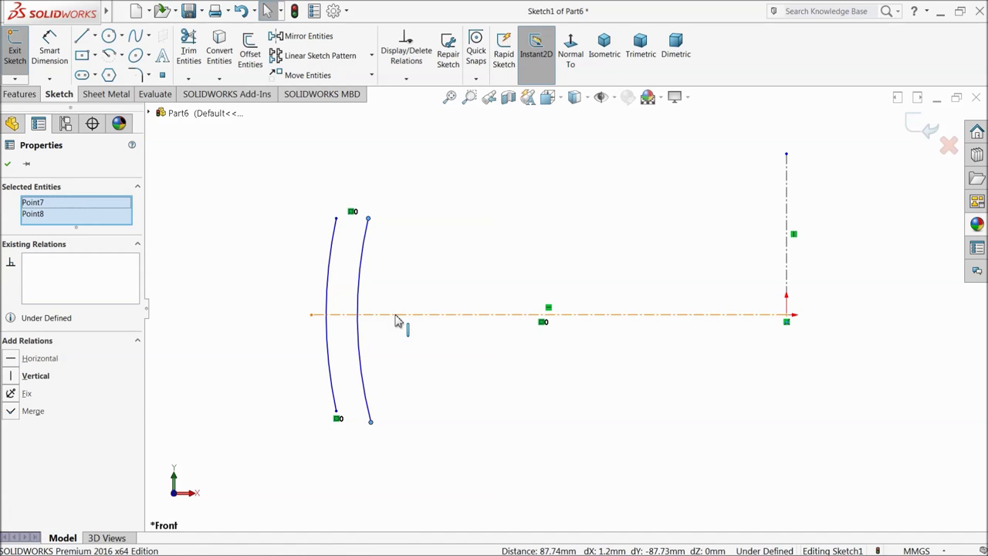
left_click(399, 315, "ctrl")
left_click(425, 276)
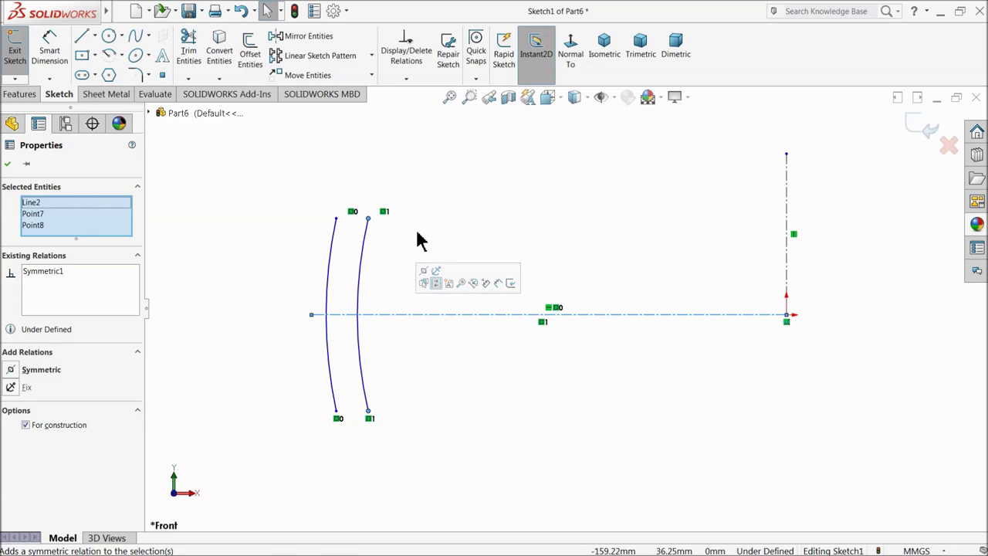
left_click(417, 241)
- Close the profile with straight lines joining the arcs' upper ends and lower ends, and make both lines horizontal
left_click(82, 39)
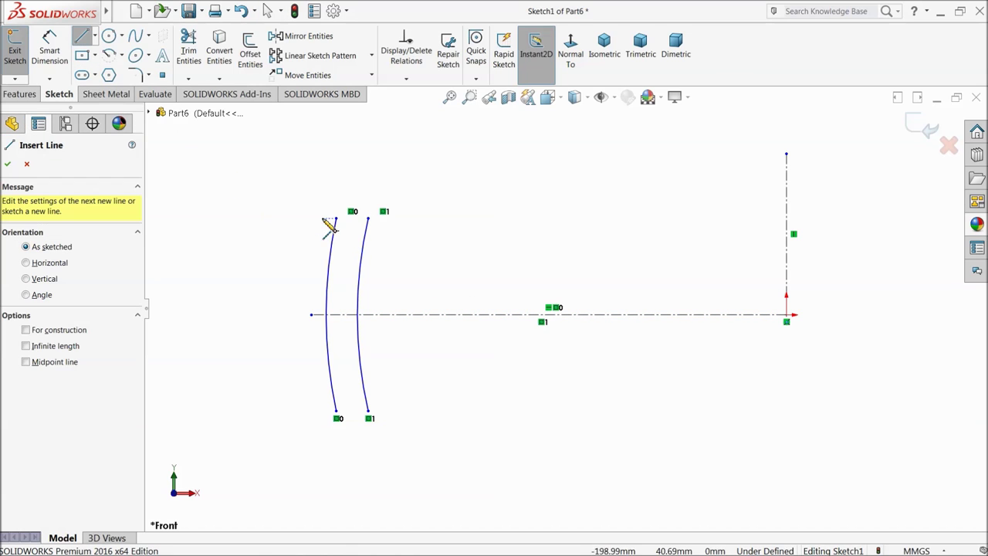
left_click(336, 218)
left_click(367, 218)
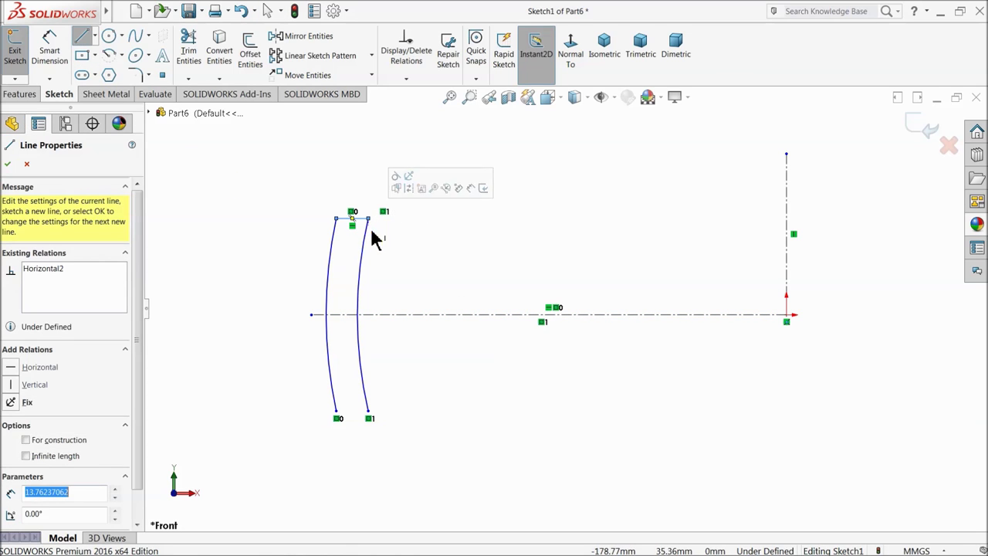
left_click(337, 412)
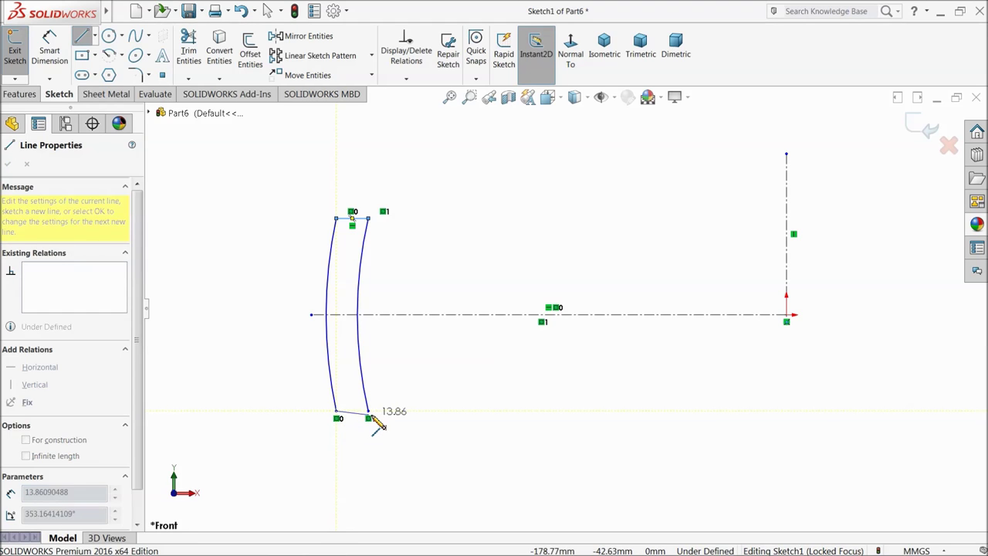
left_click(370, 411)
right_click(403, 366)
left_click(430, 369)
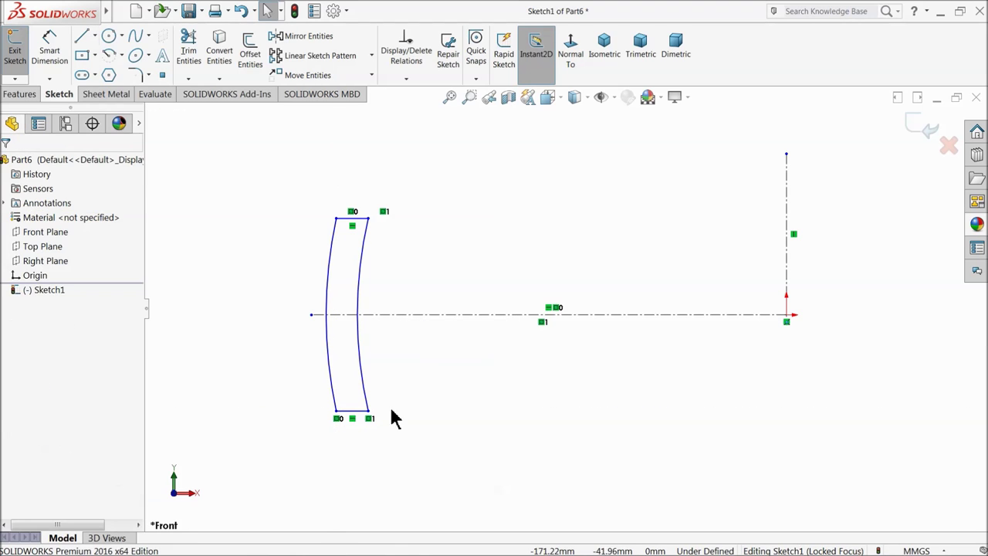
left_click(354, 220)
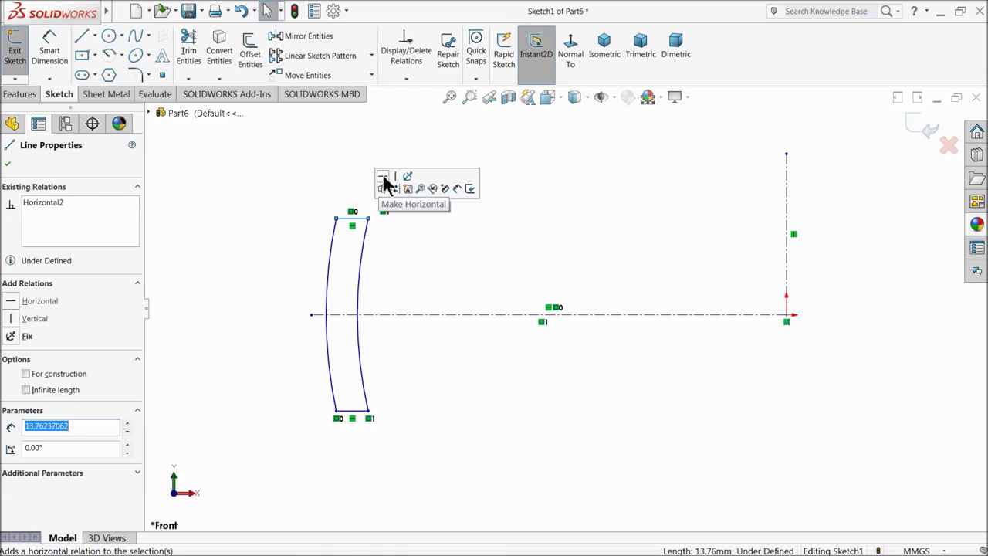
left_click(363, 413, "ctrl")
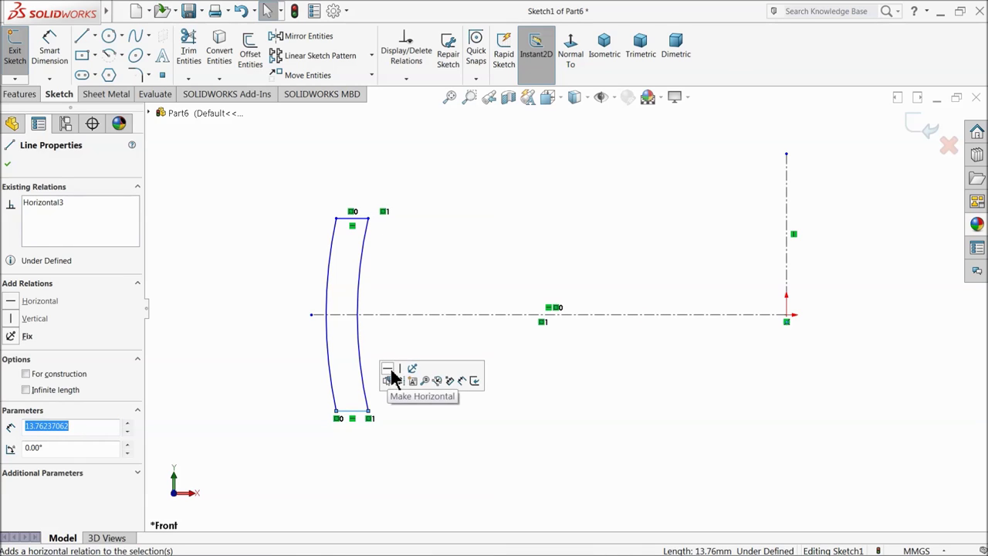
left_click(391, 378)
- Dimension the profile's height between the upper and lower horizontal lines as 15 mm
left_click(49, 48)
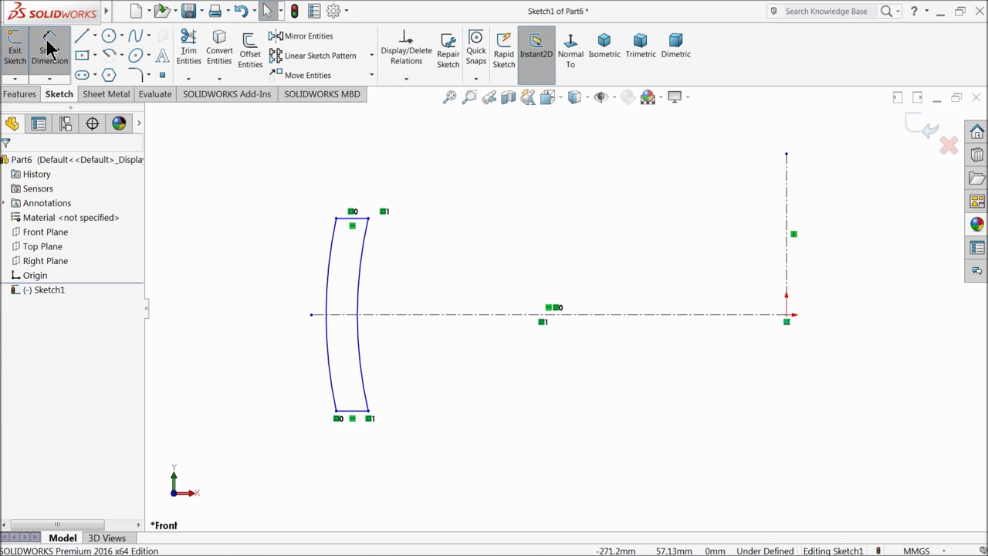
left_click(359, 222)
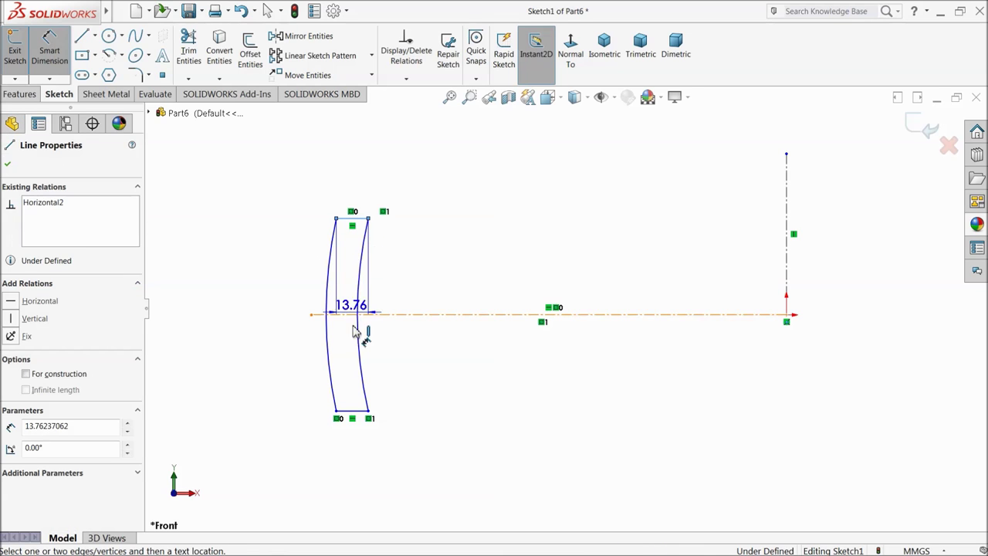
left_click(357, 414)
type("5")
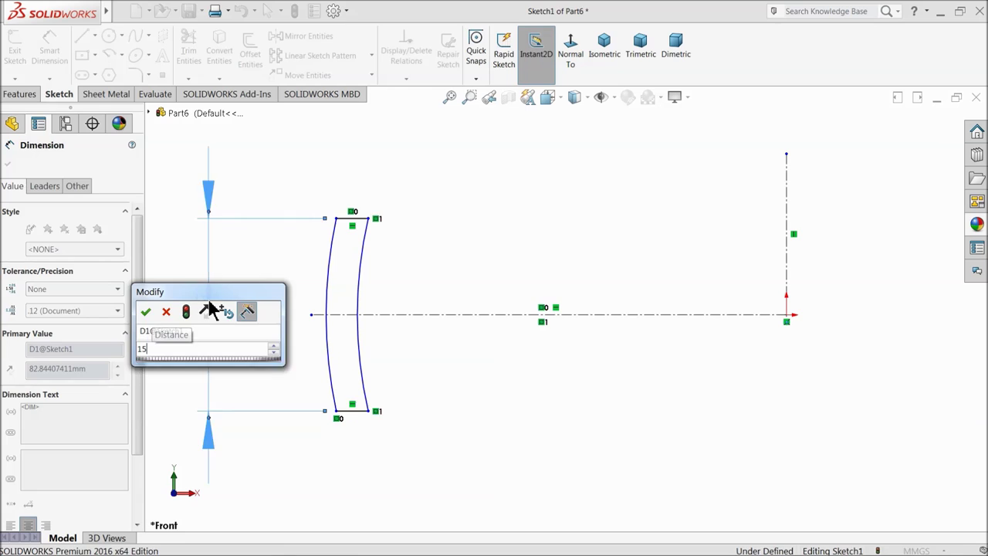
key("Return")
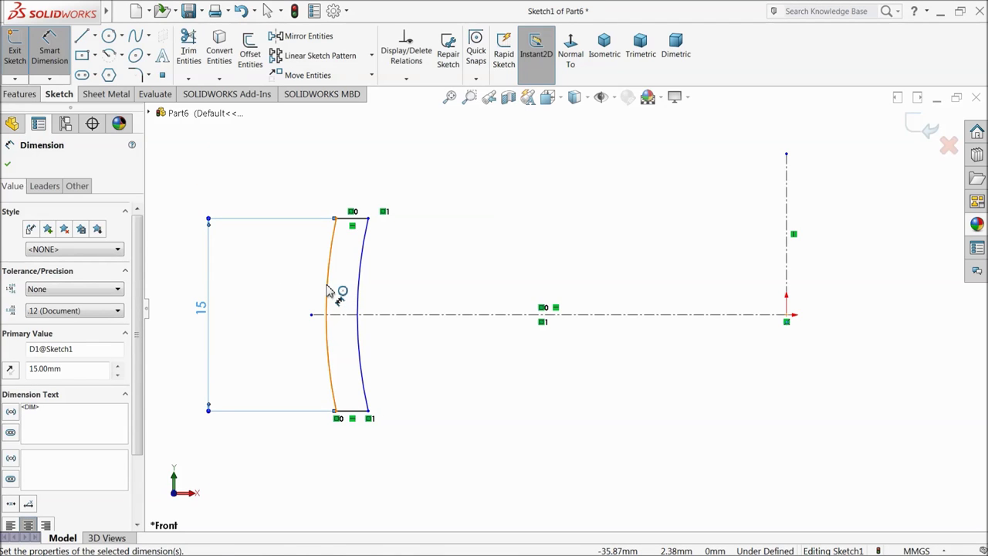
- Dimension the outer arc with a radius of 75/2 (37.5 mm) and the inner arc with 71/2 (35.5 mm)
left_click(330, 291)
left_click(266, 379)
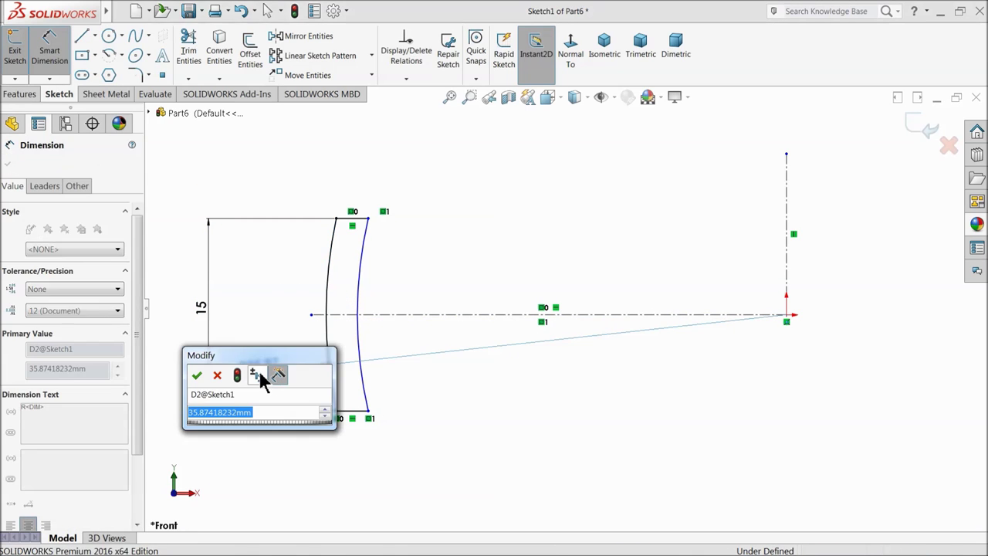
type("75/2")
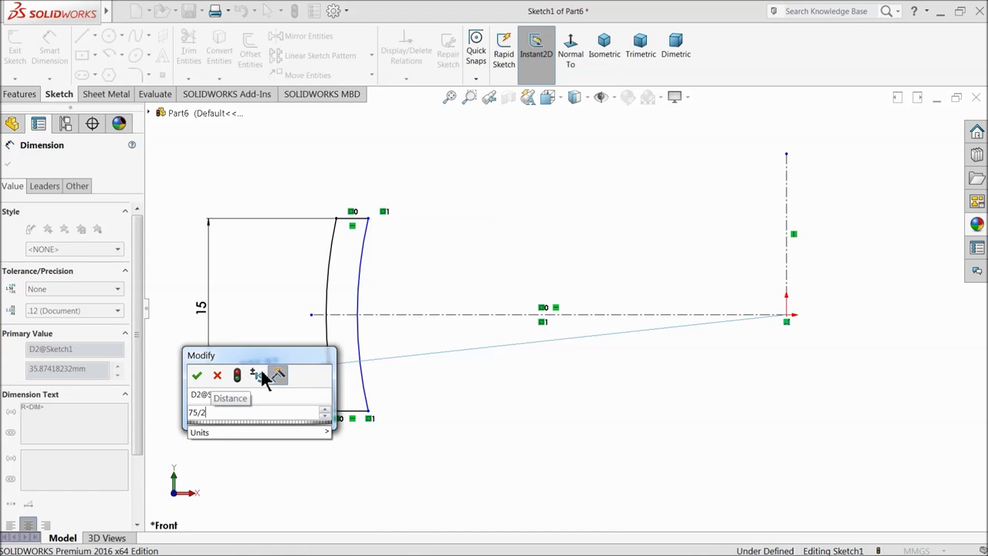
key("Return")
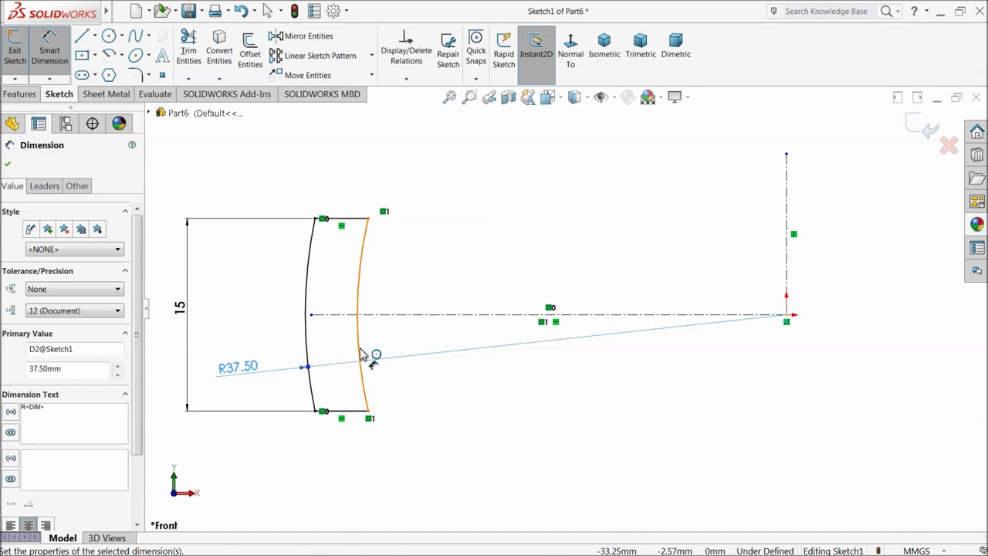
left_click(361, 354)
left_click(421, 392)
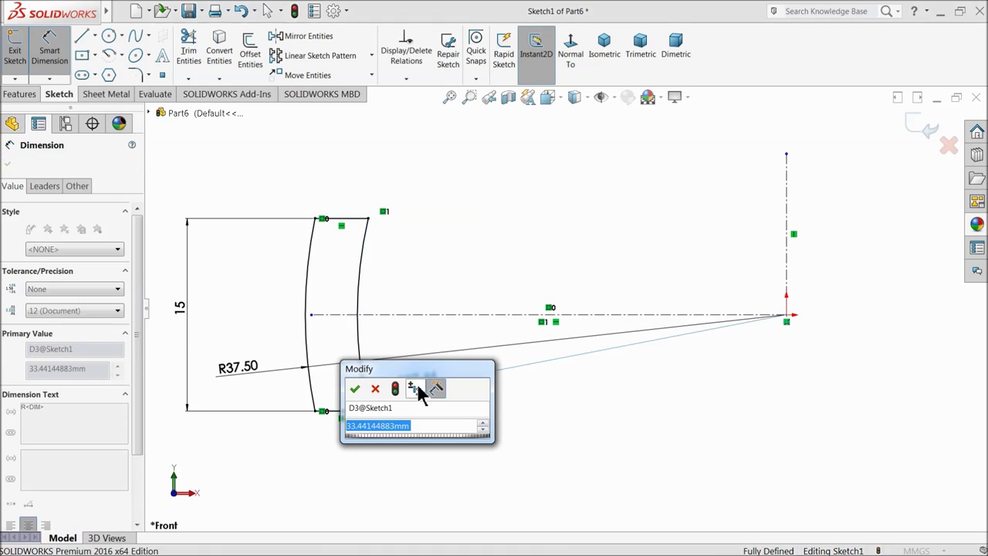
type("71/2")
key("Return")
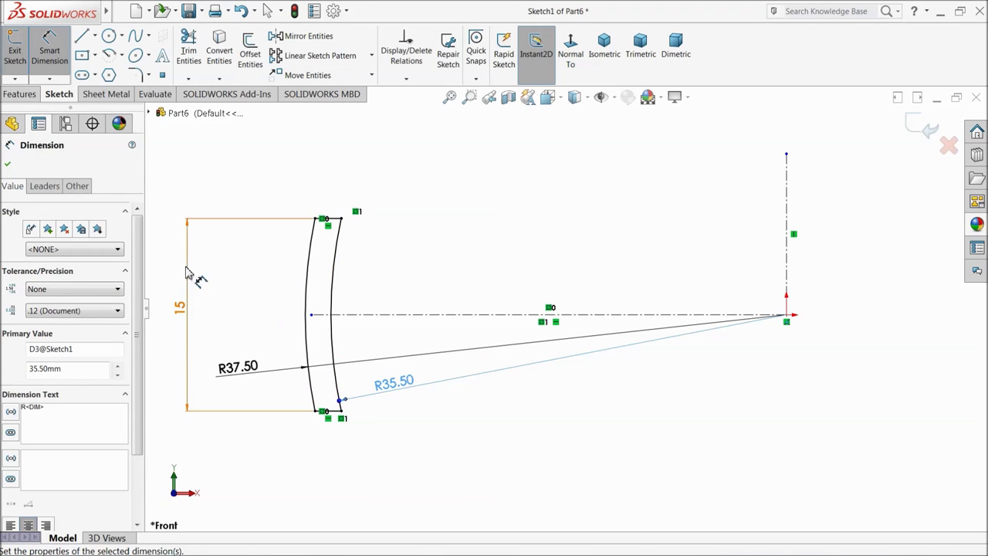
- Revolve the closed arc profile 360 degrees about the vertical centerline to form the ring
left_click(19, 97)
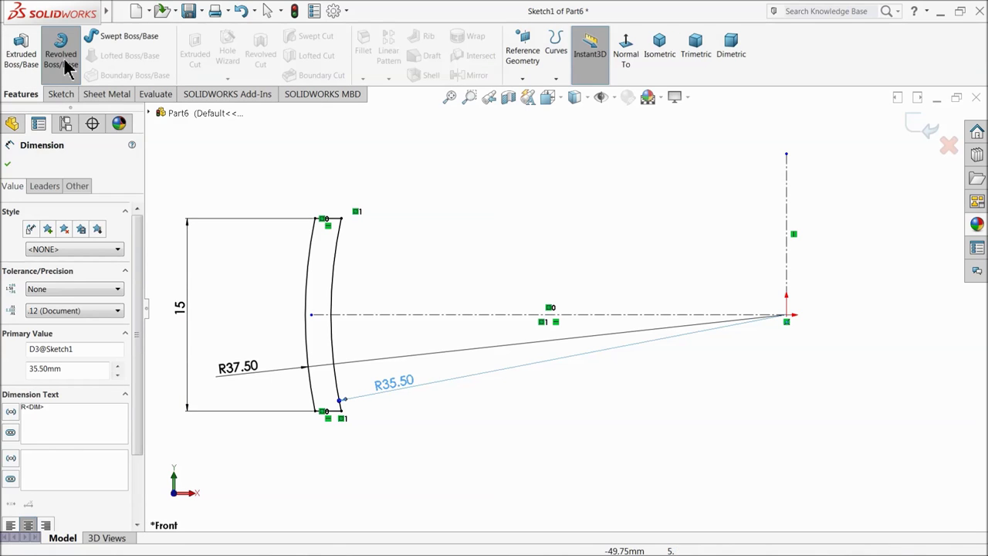
left_click(62, 56)
left_click(800, 330)
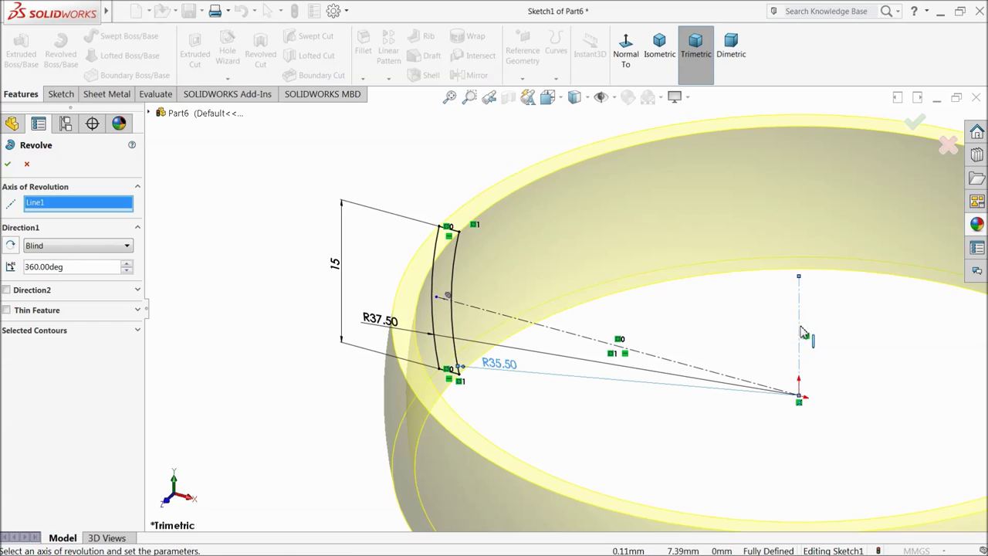
scroll(710, 353, "up", 4)
scroll(474, 326, "down", 3)
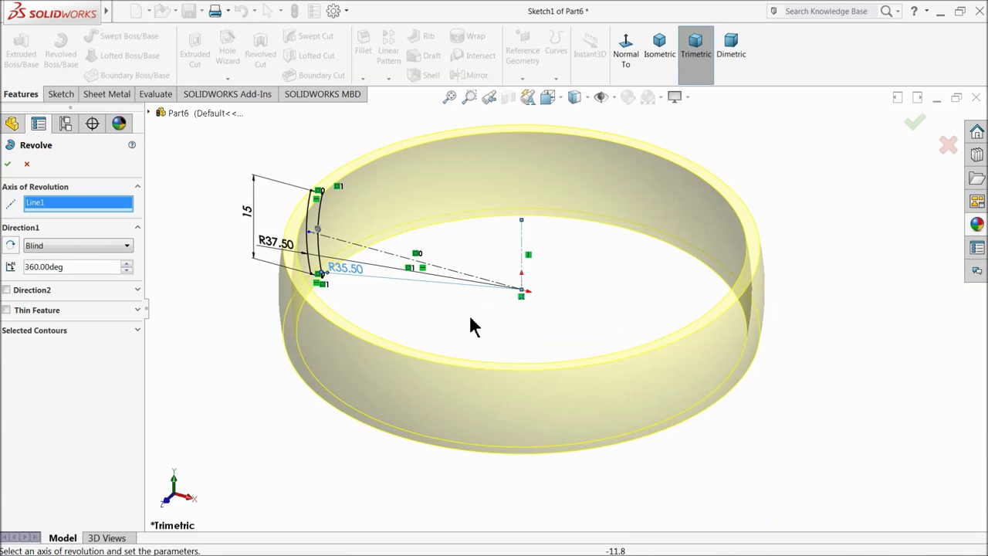
left_click(7, 163)
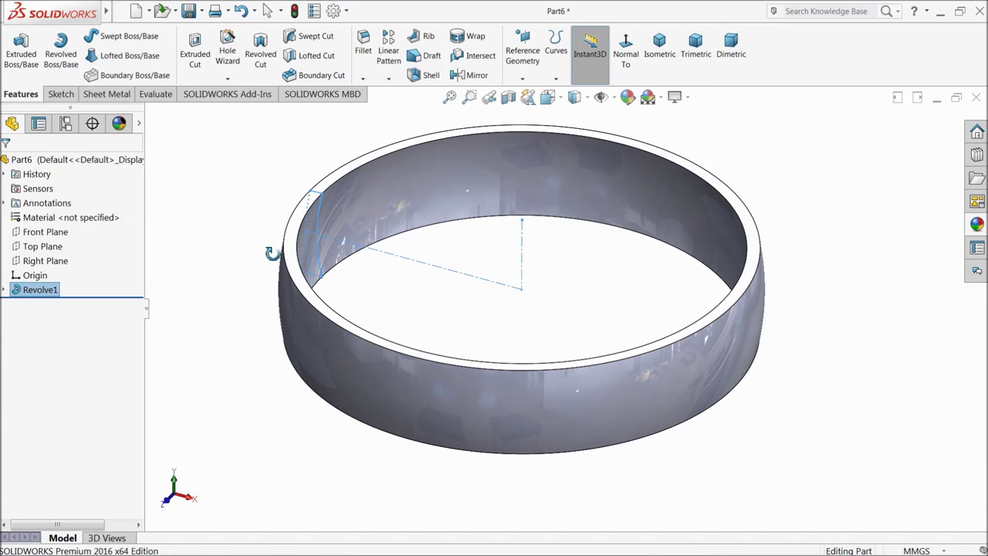
- Apply a bright green color appearance to the whole part
left_click(127, 160)
left_click(630, 100)
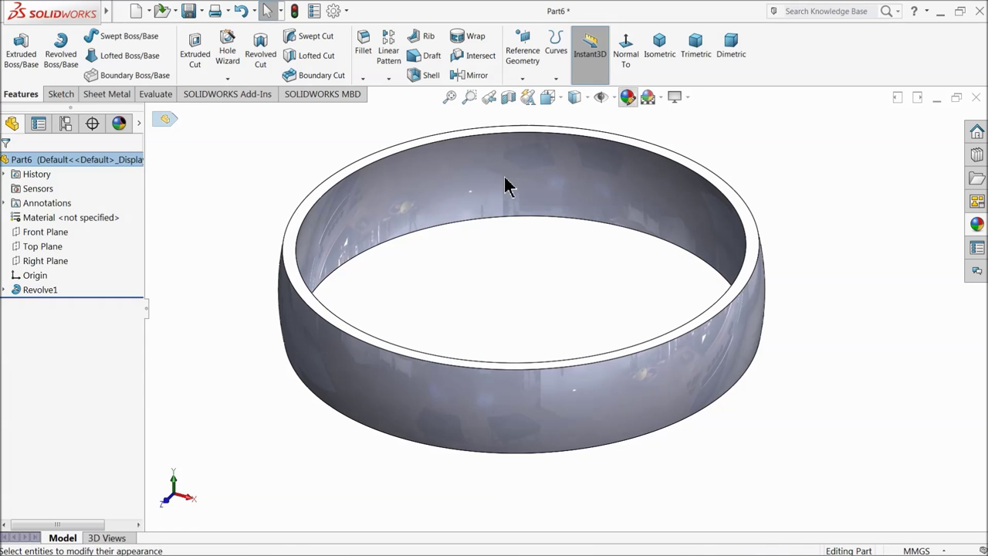
left_click(65, 459)
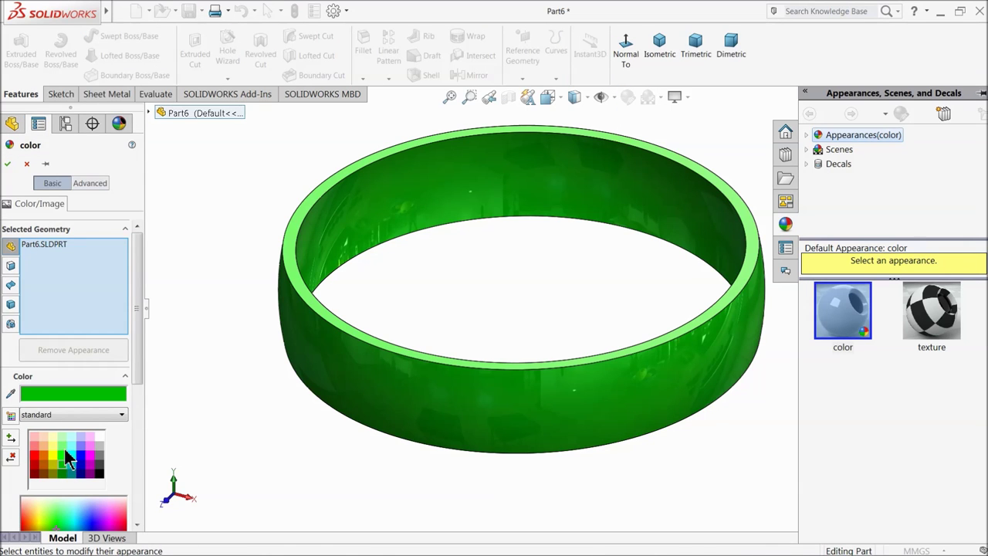
left_click(61, 453)
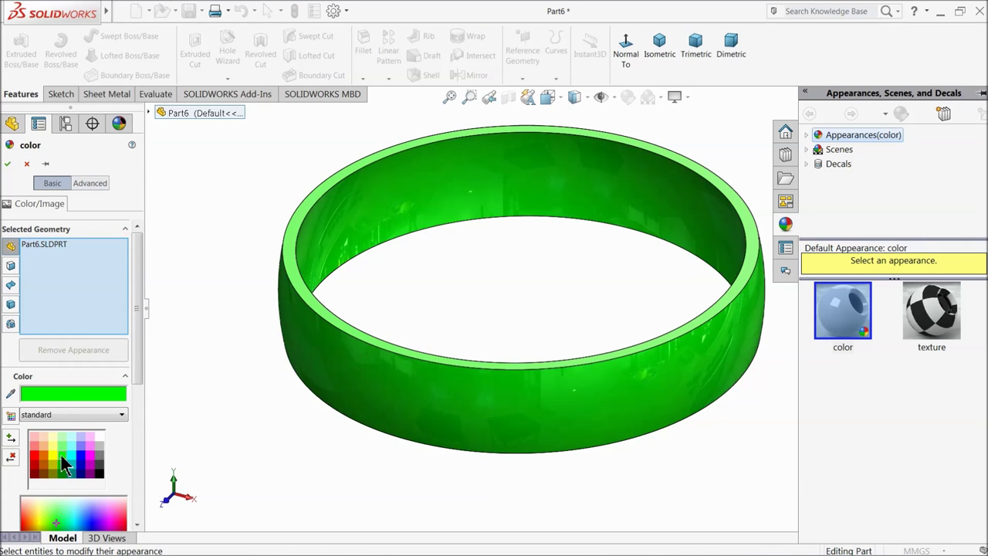
left_click(9, 164)
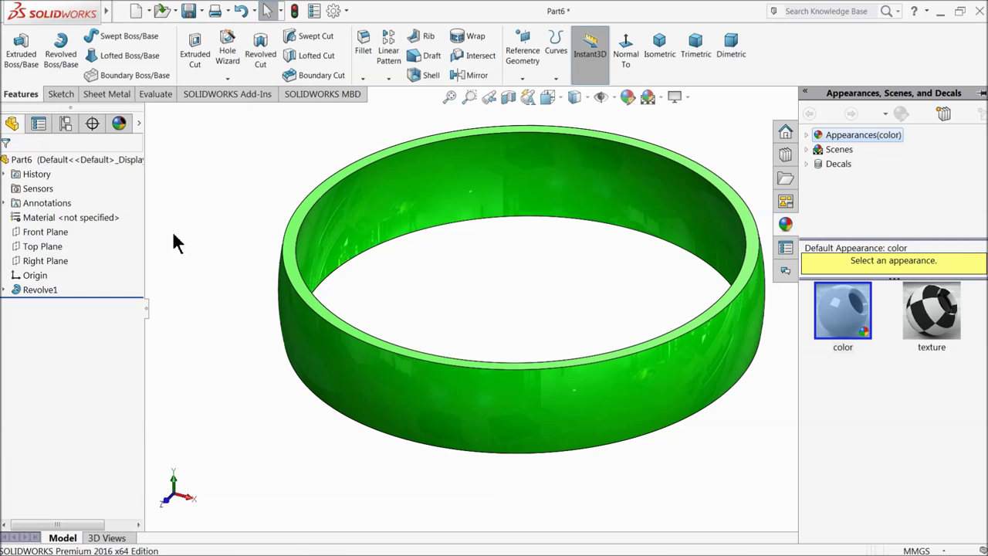
- Start a sketch on the Right Plane and draw a circle centred on the origin
left_click(44, 260)
left_click(44, 245)
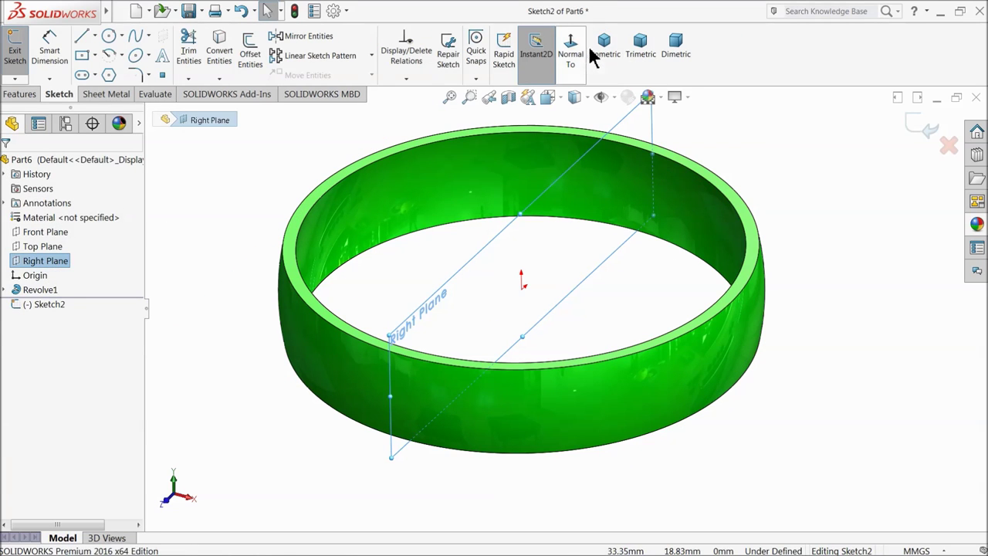
left_click(570, 45)
left_click(108, 39)
left_click(588, 298)
- Dimension the circle on the Right Plane with a diameter of 8 mm
left_click(49, 55)
scroll(512, 298, "down", 2)
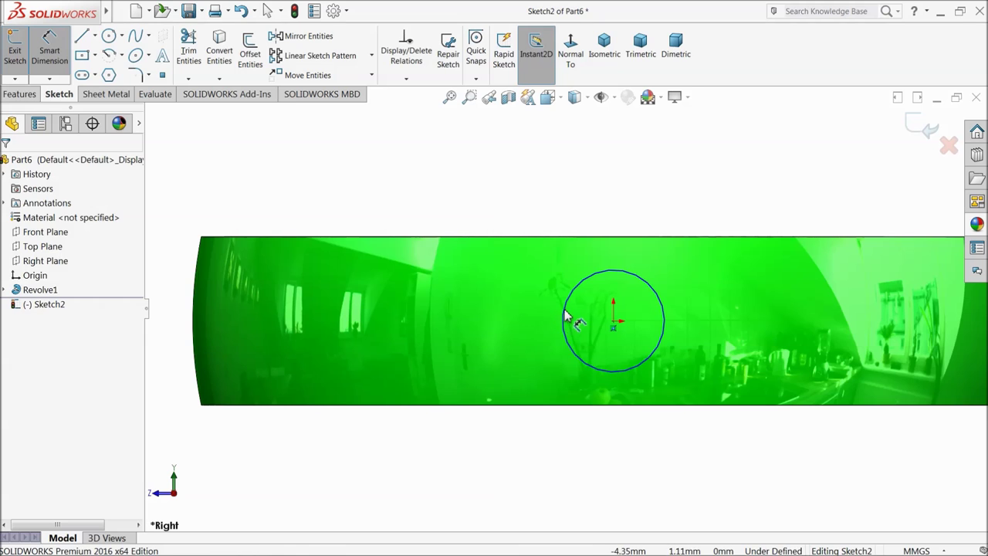
left_click(567, 315)
left_click(618, 217)
left_click(543, 217)
- Cut the 8 mm circle through both sides of the ring with an Extruded Cut set to Through All - Both
left_click(20, 95)
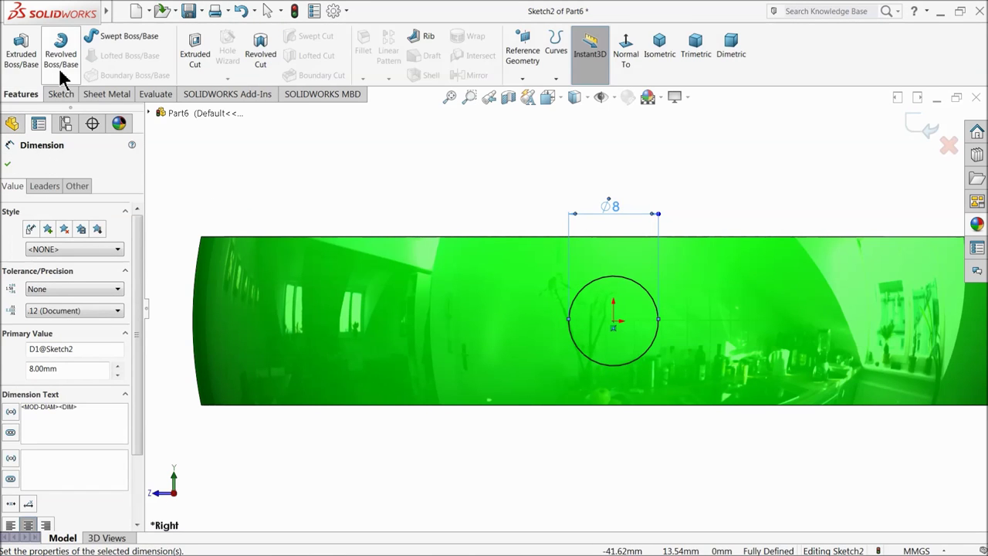
left_click(199, 62)
left_click(658, 44)
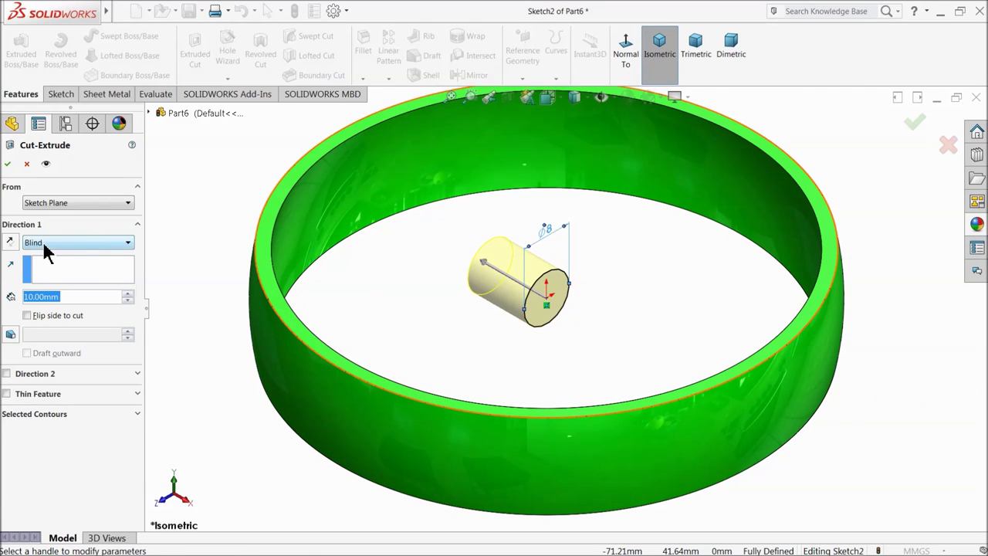
left_click(45, 244)
left_click(96, 280)
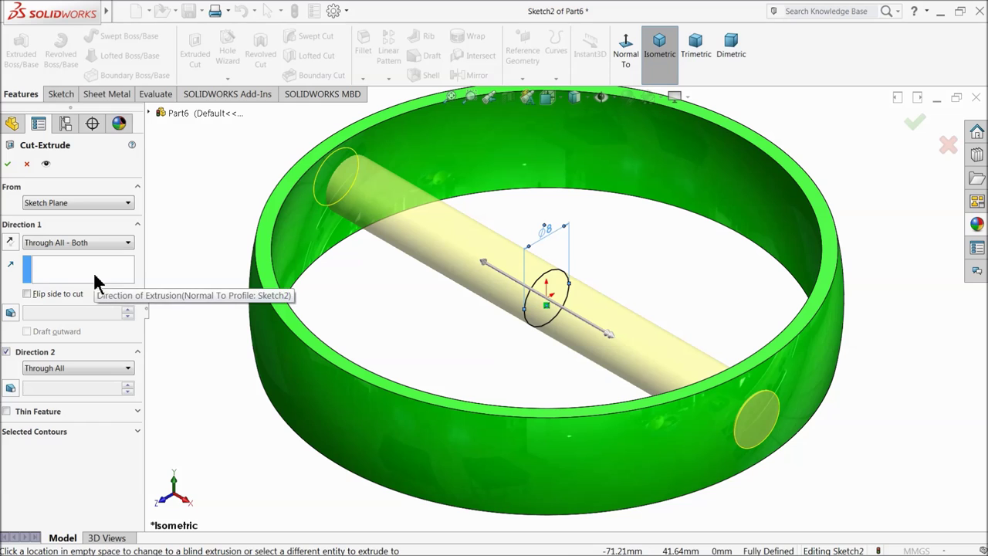
left_click(8, 163)
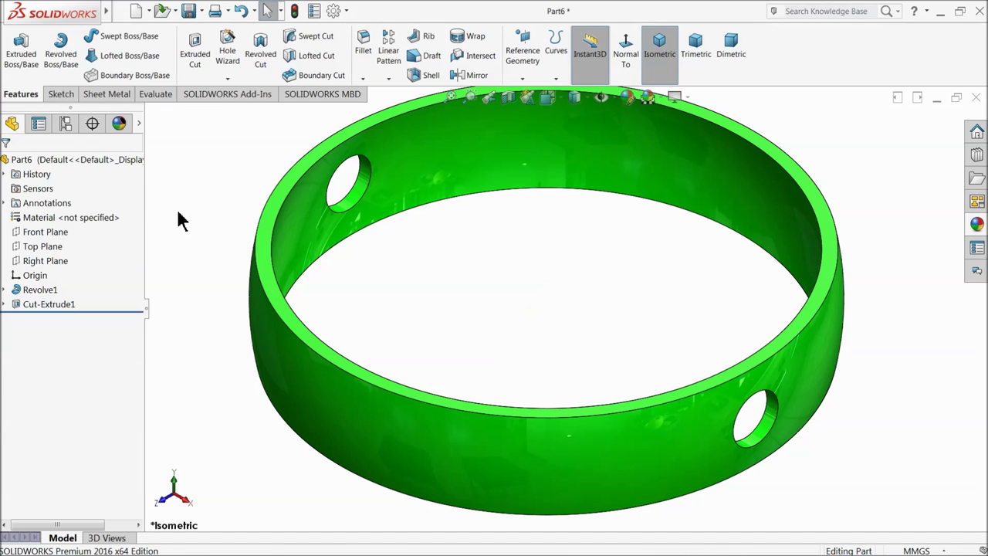
- Create a reference plane offset 50 mm from the Front Plane, in front of the ring
left_click(35, 233)
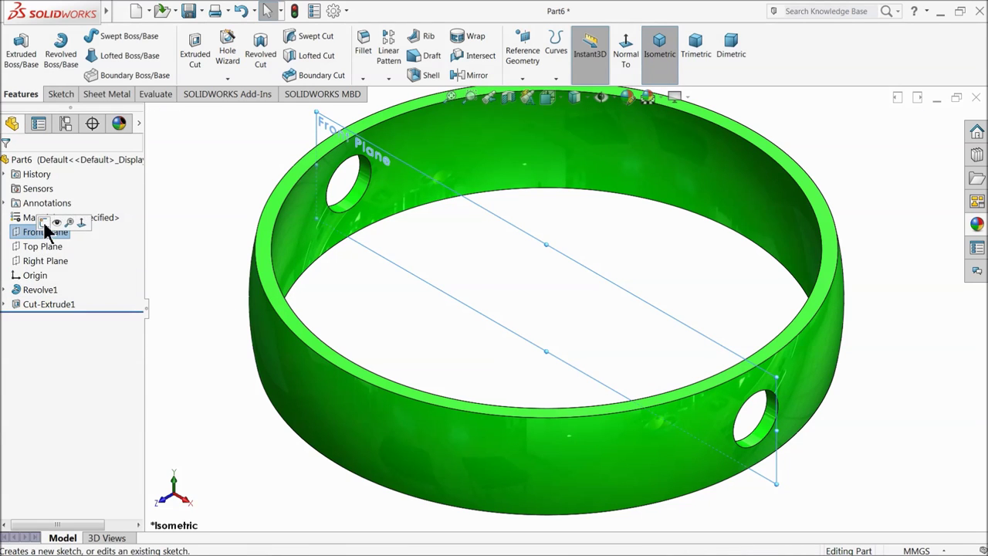
left_click(523, 78)
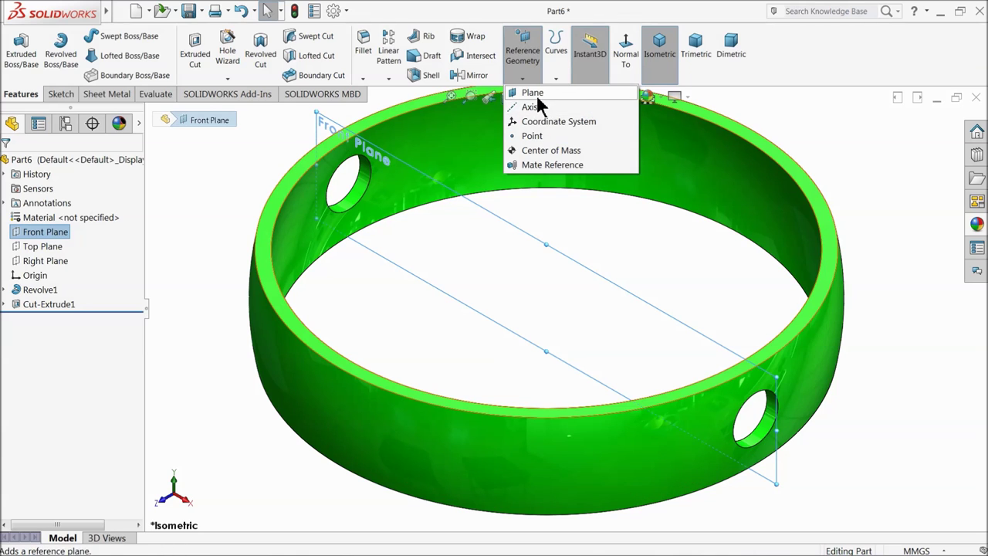
left_click(529, 93)
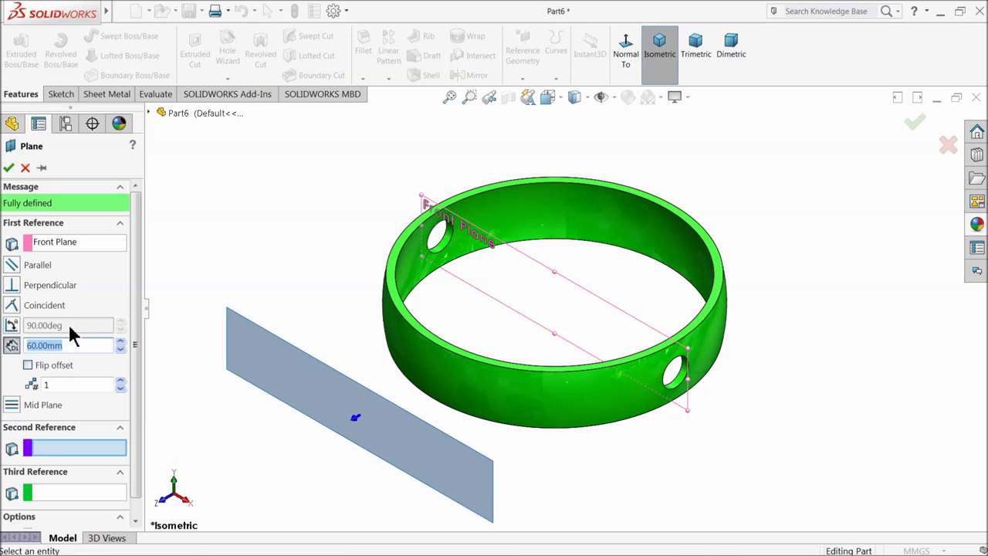
key("Return")
mouse_move(297, 234)
middle_mouse_down()
mouse_move(236, 233)
mouse_move(281, 229)
middle_mouse_up()
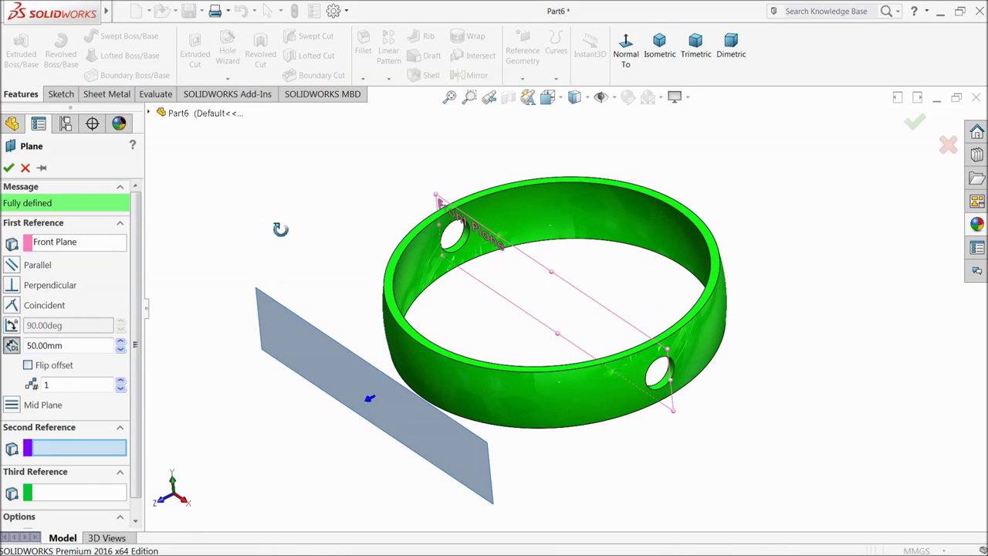
left_click(9, 167)
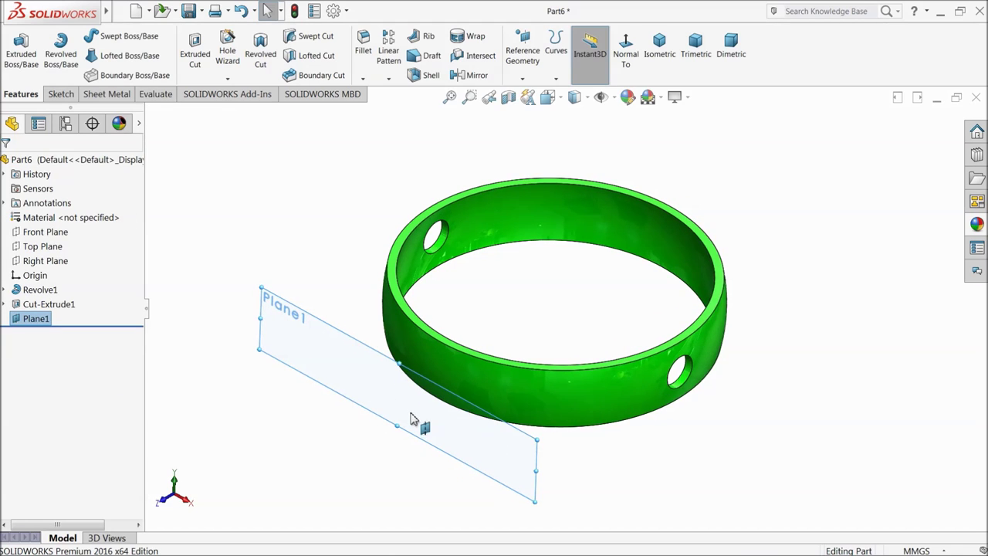
- Sketch a circle with a radius of about 5.1 mm on the offset plane, centred on the origin
scroll(383, 389, "down", 3)
left_click(61, 93)
left_click(15, 48)
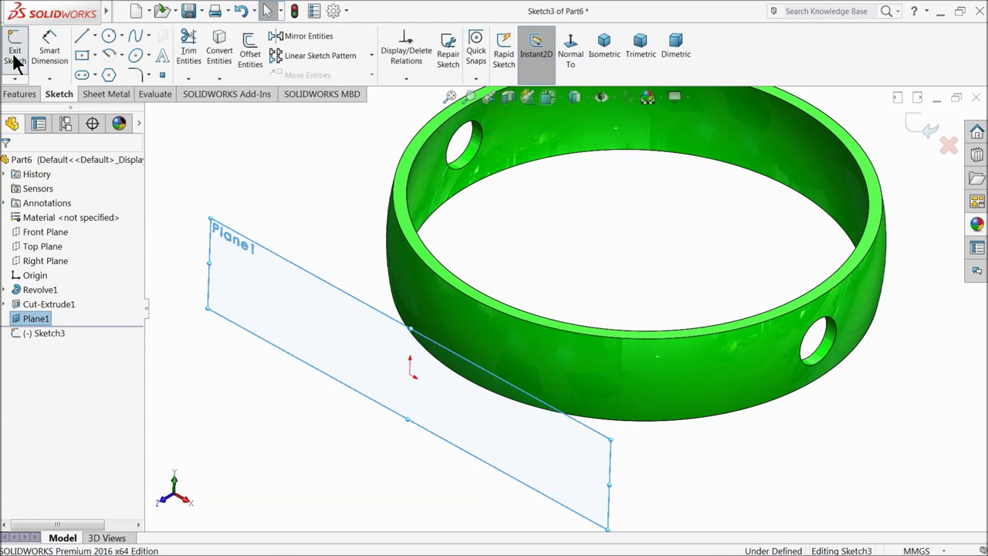
left_click(109, 36)
mouse_move(410, 376)
left_mouse_down()
mouse_move(401, 353)
mouse_move(410, 345)
left_mouse_up()
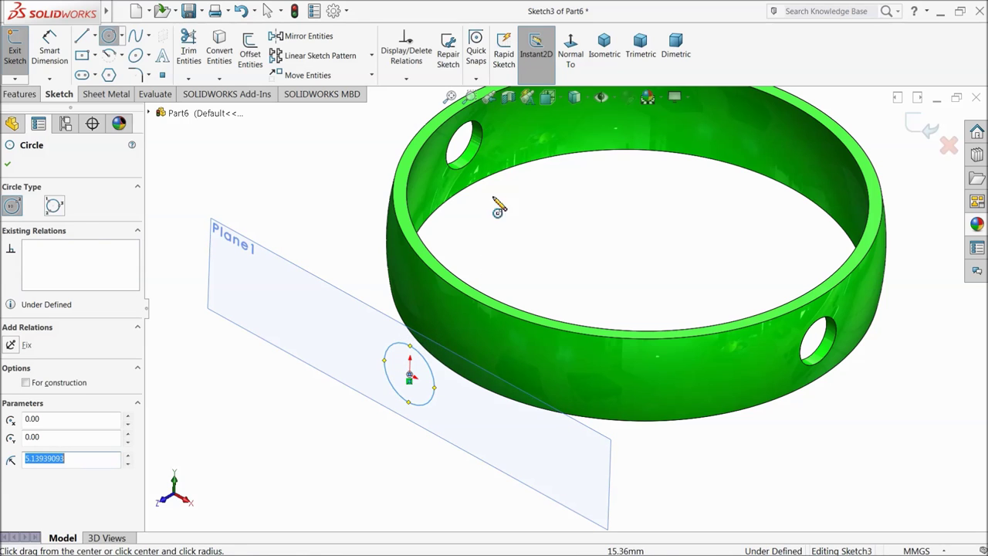
left_click(581, 62)
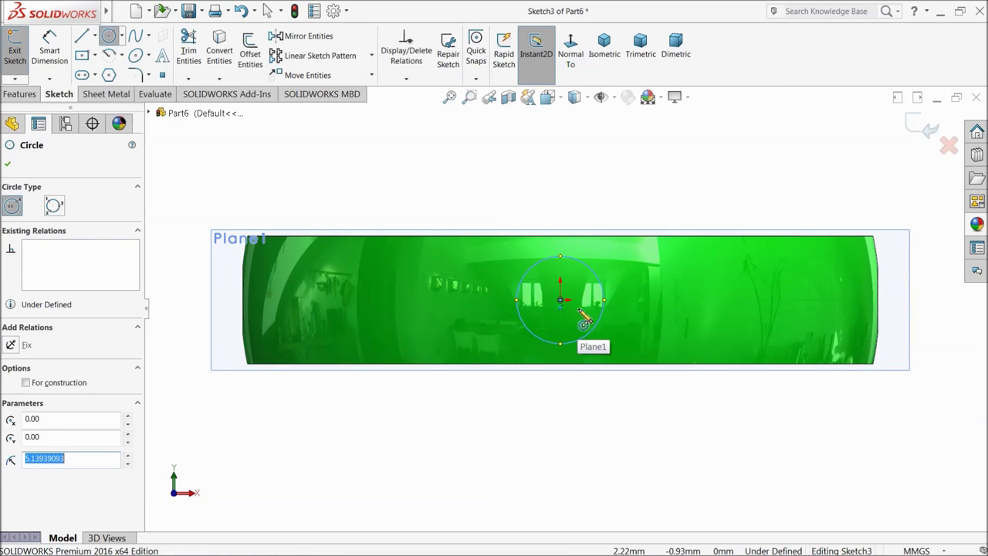
- Dimension the circle on the offset plane with a diameter of 8 mm
left_click(49, 48)
left_click(565, 260)
left_click(550, 211)
type("8")
key("Return")
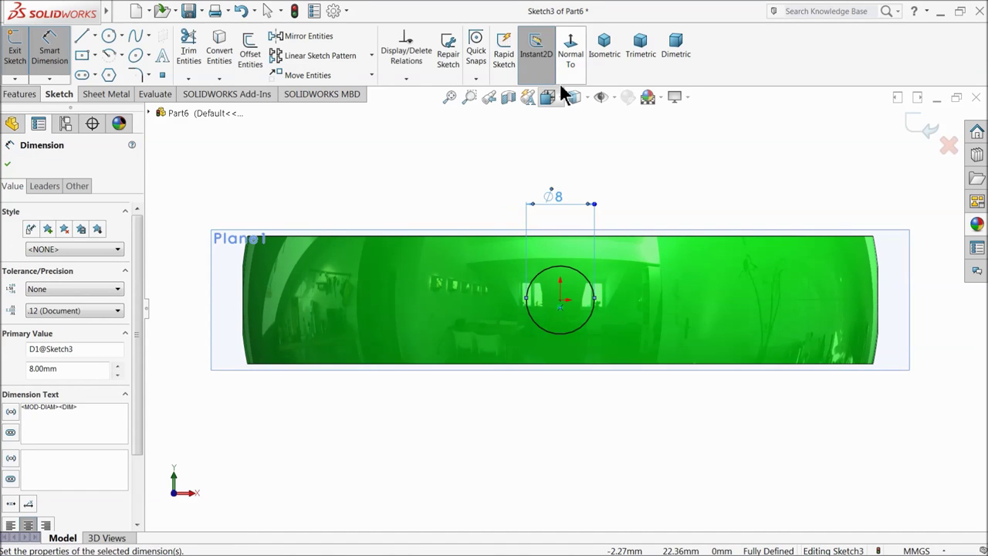
- Extrude the 8 mm circle as a pin in the reversed direction, Up To Surface, ending on the ring's outer face
left_click(603, 47)
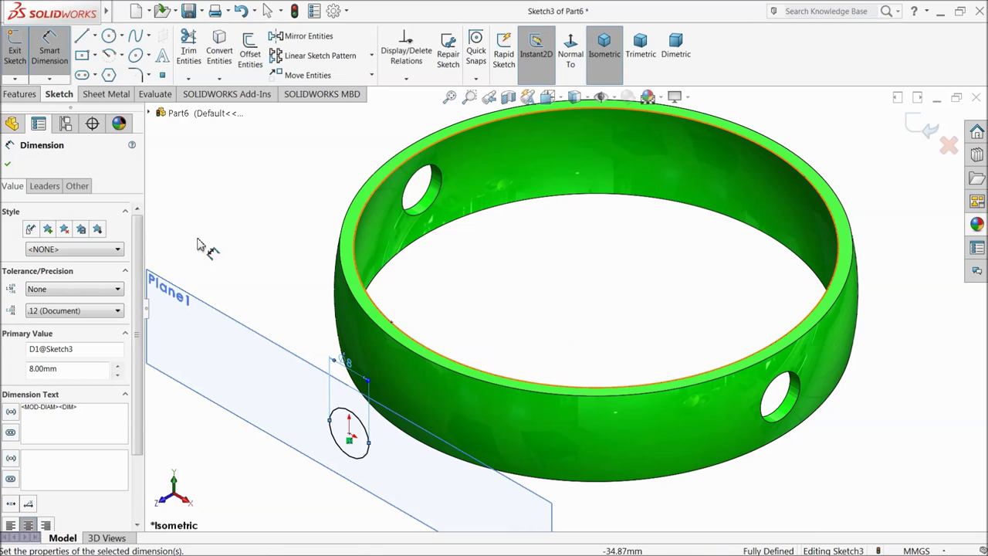
left_click(20, 94)
left_click(21, 48)
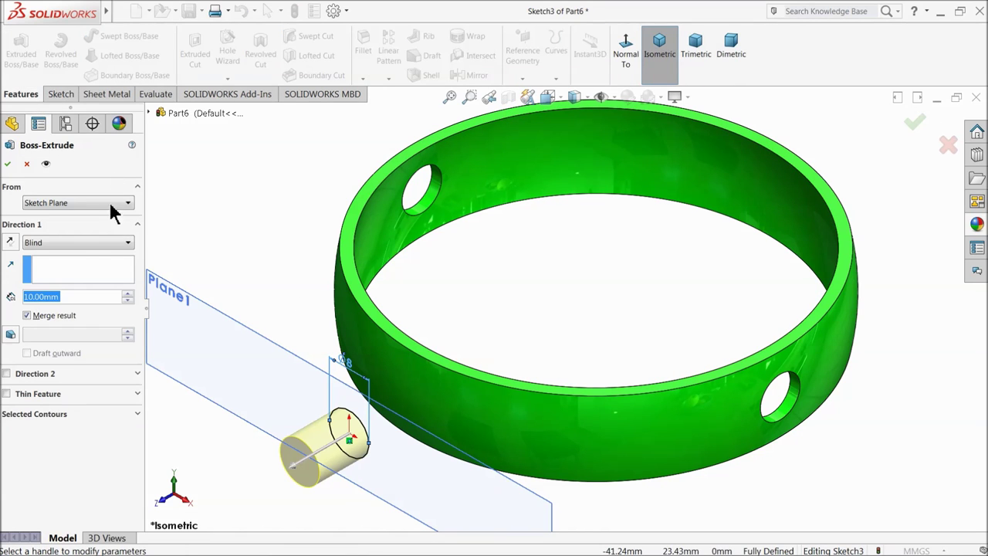
left_click(11, 244)
left_click(46, 243)
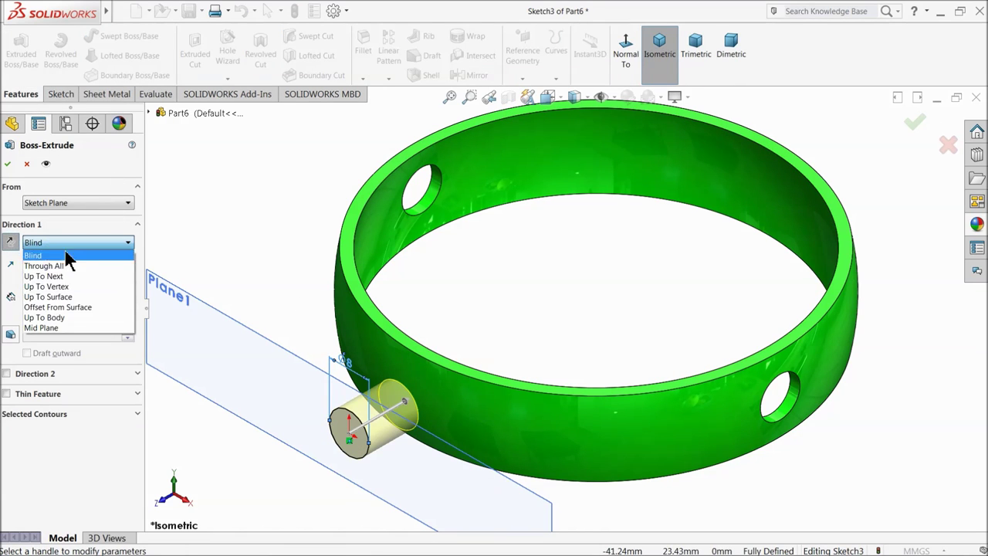
left_click(64, 296)
left_click(593, 413)
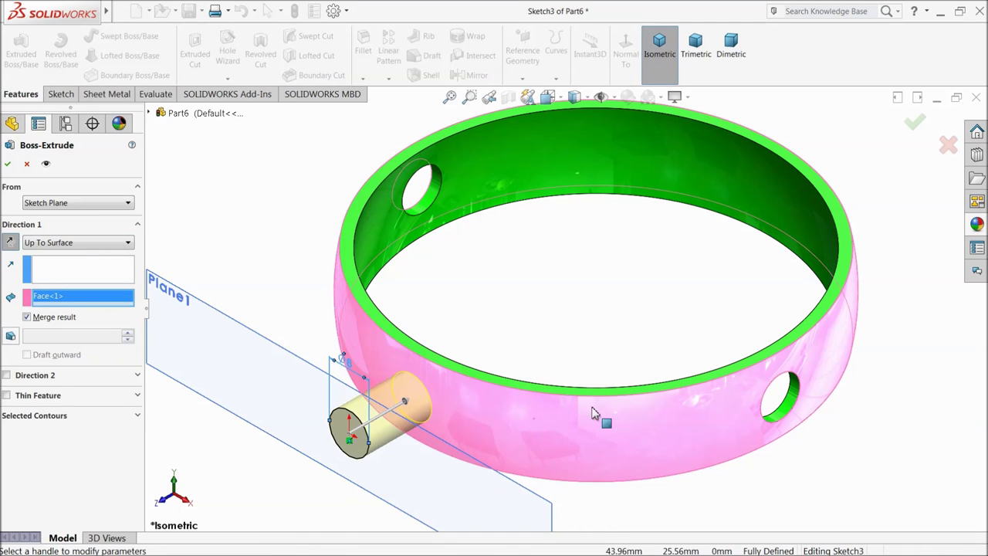
left_click(7, 163)
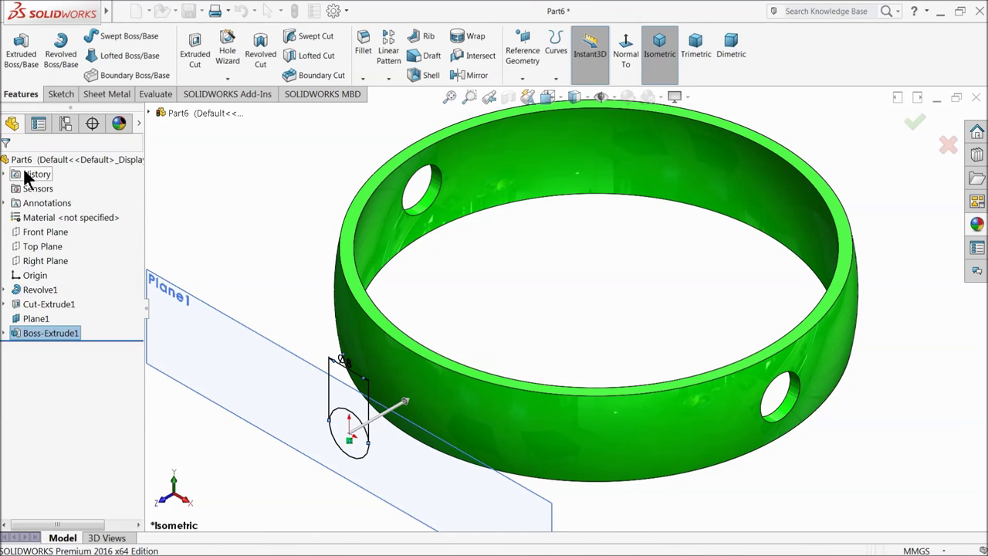
- Mirror the extruded pin about the Front Plane to the opposite side of the ring
left_click(48, 233)
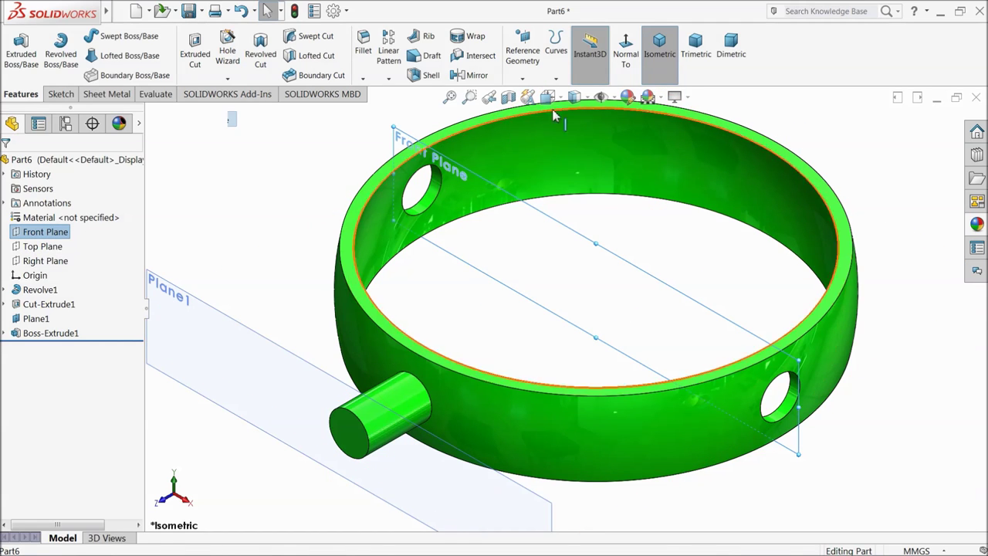
left_click(471, 74)
left_click(409, 397)
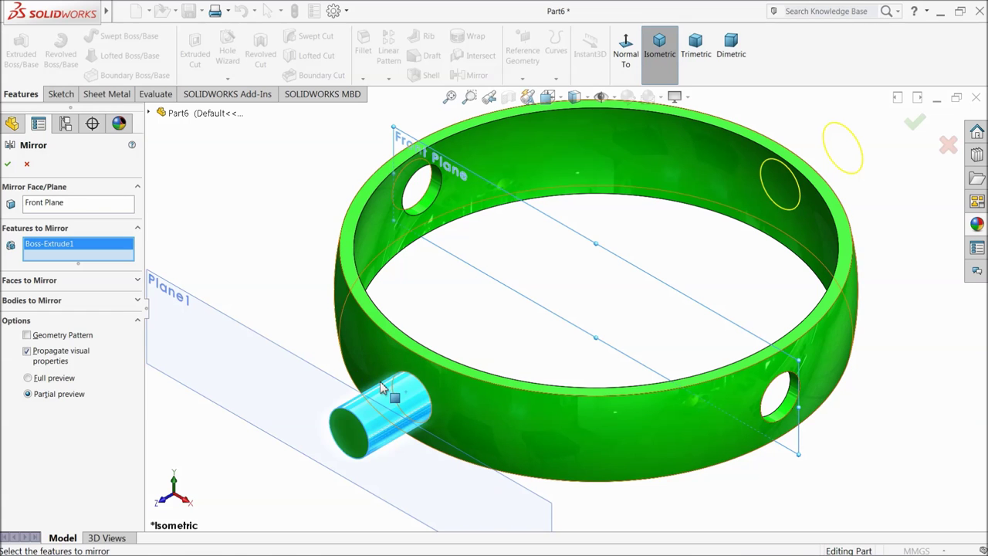
left_click(9, 164)
middle_click_drag(397, 281, 404, 260)
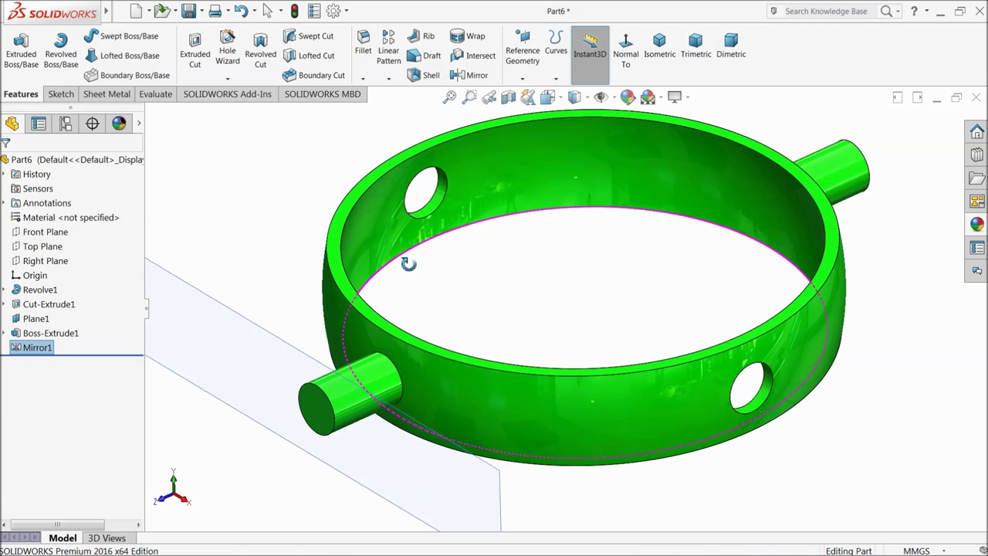
- Hide the offset reference plane in front of the ring
left_click(267, 309)
left_click(293, 287)
middle_click_drag(293, 287, 456, 325)
scroll(710, 225, "down", 2)
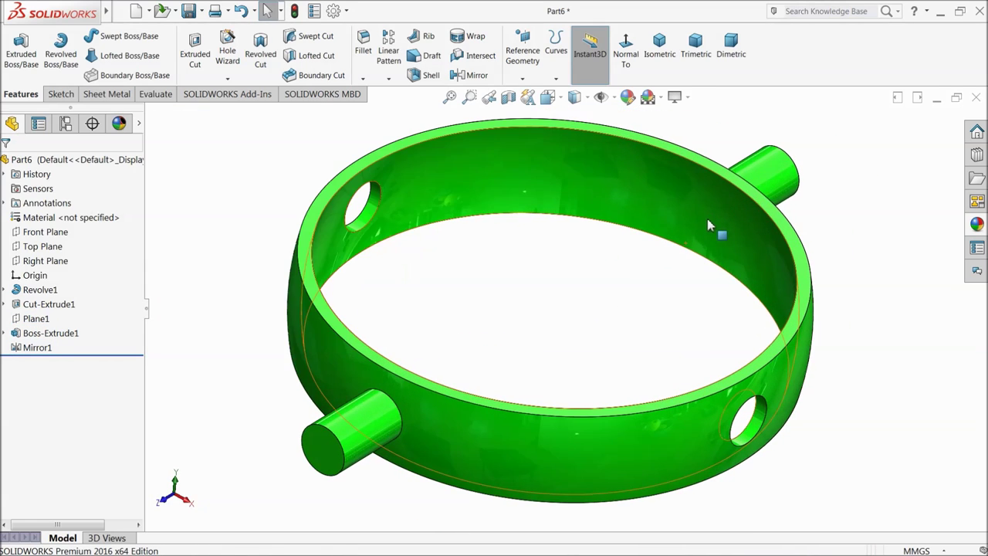
- Save the part as 2.Part2 in the Gyroscope folder
middle_click_drag(596, 265, 587, 249)
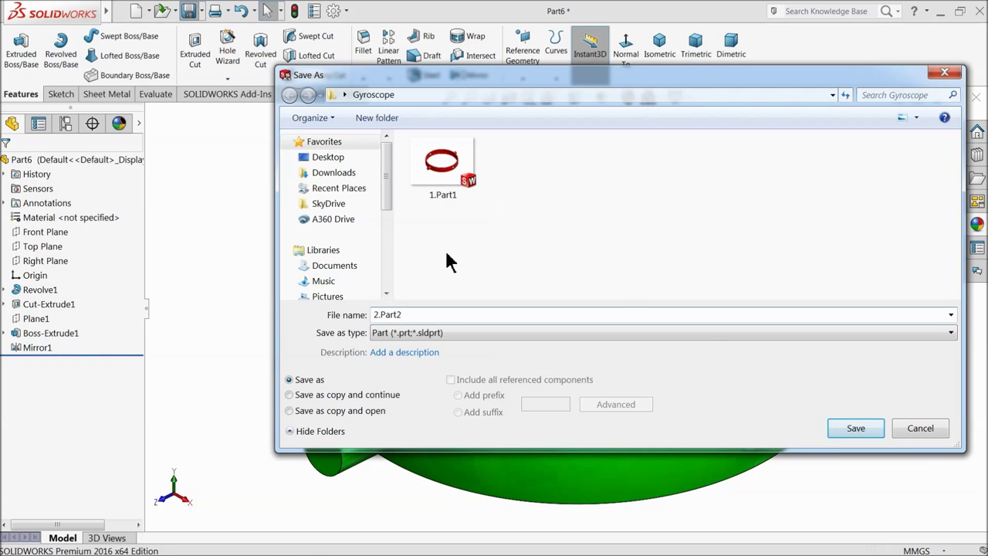
left_click(855, 427)
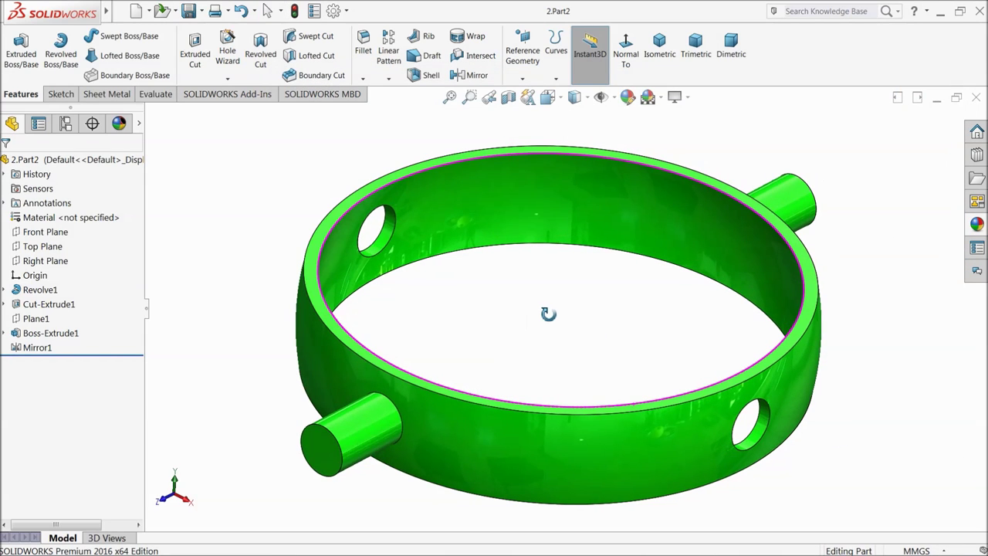
middle_click_drag(224, 360, 531, 340)
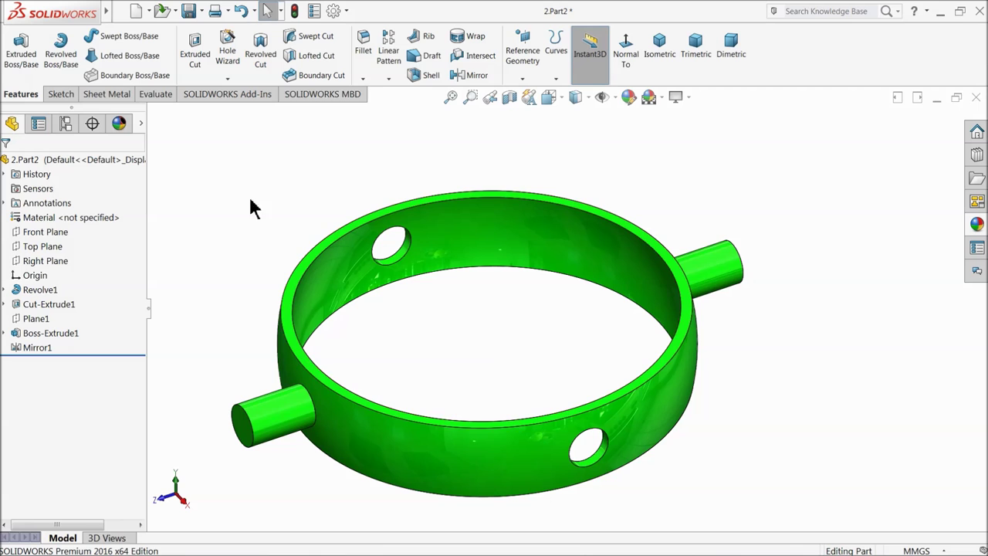
- Open a sketch on the Right Plane and view it face-on
middle_click_drag(295, 405, 246, 373)
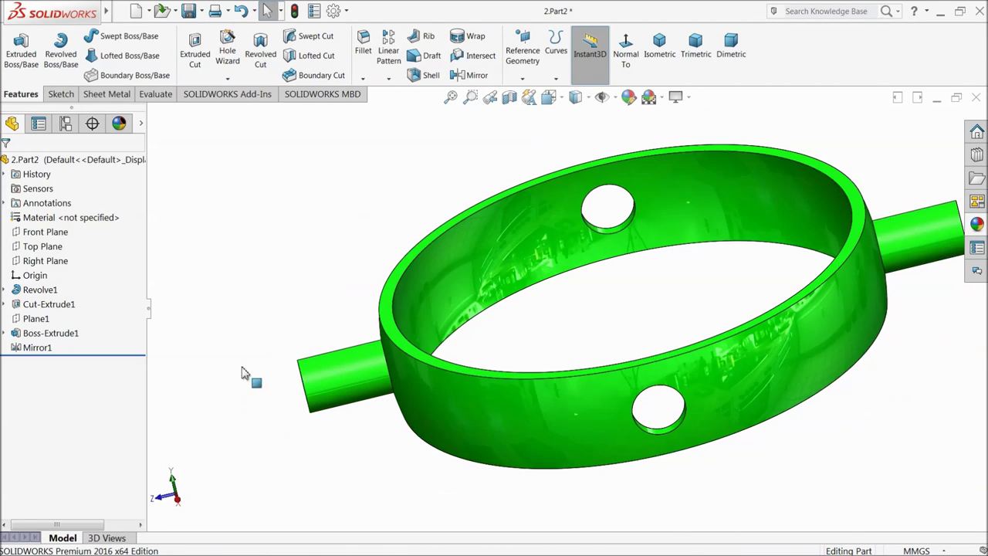
scroll(325, 409, "down", 3)
middle_click_drag(376, 402, 417, 324)
scroll(417, 325, "up", 3)
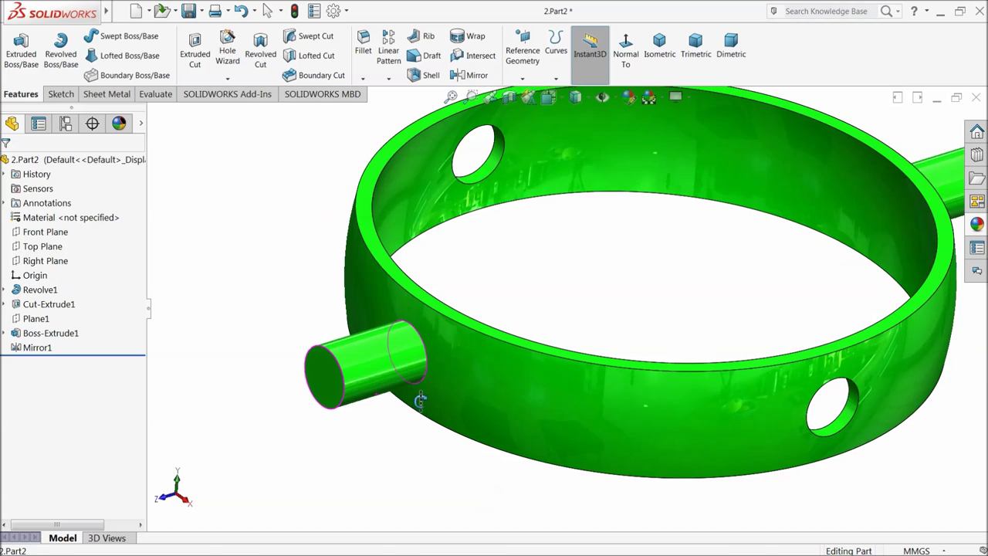
left_click(44, 260)
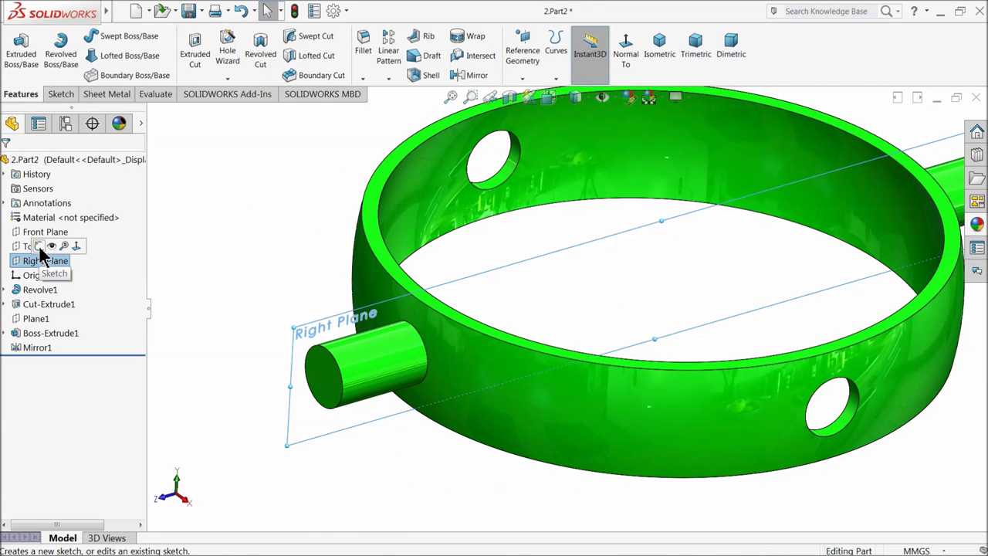
left_click(40, 256)
left_click(573, 56)
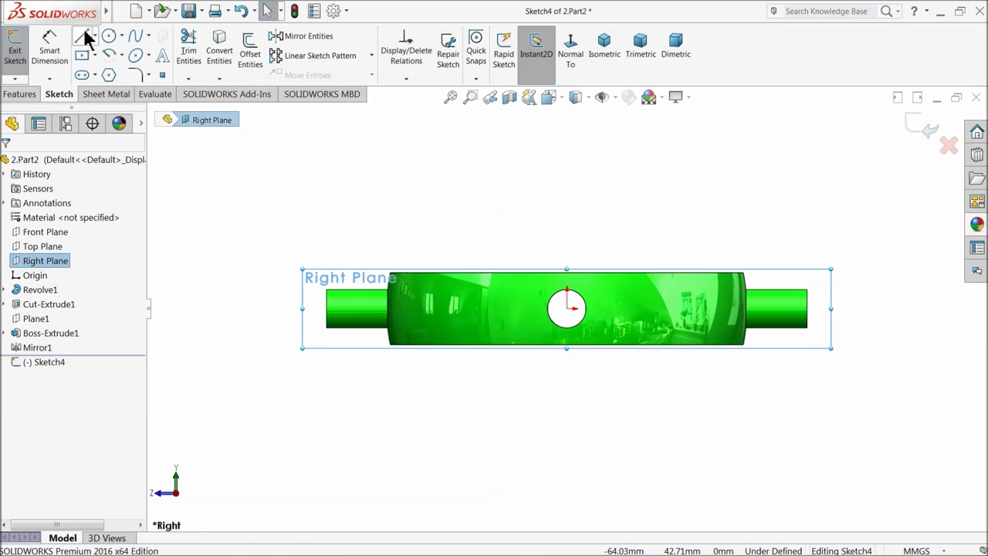
- Draw a vertical centerline down to the origin and a horizontal one from the origin to the pin's outer end
left_click(95, 36)
left_click(107, 67)
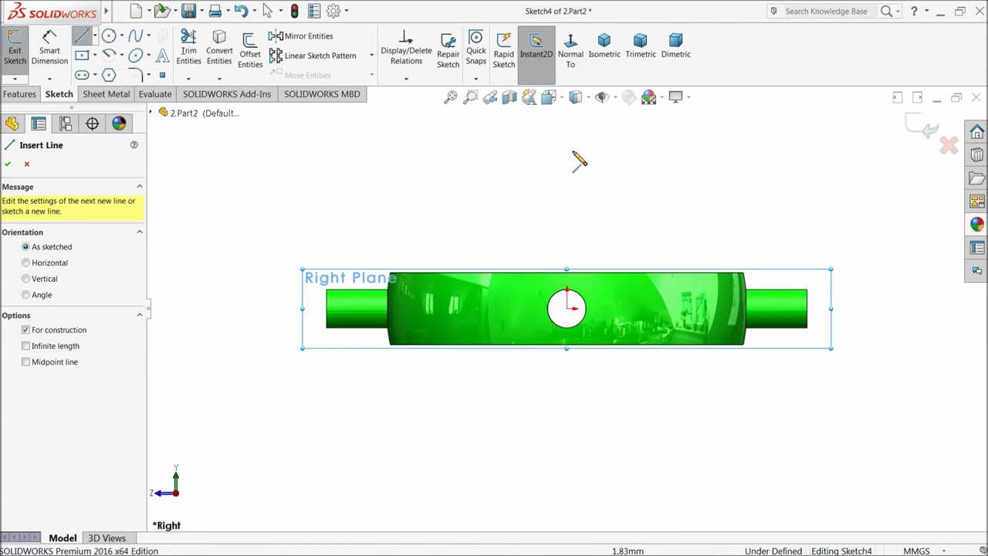
left_click(567, 128)
left_click(567, 309)
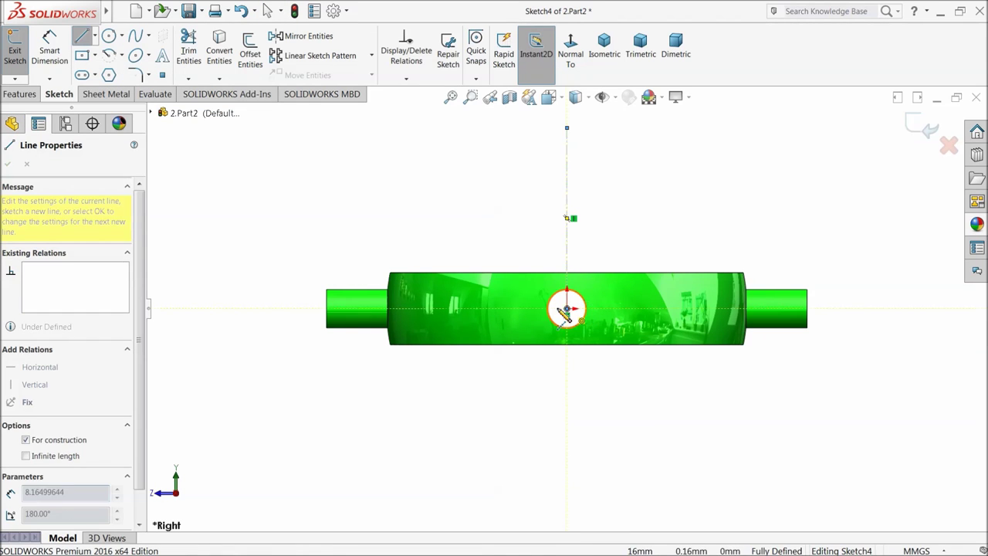
left_click(325, 309)
right_click(239, 190)
left_click(266, 191)
- Sketch a semicircular centerpoint arc of about 38 mm radius around the origin, starting at the vertical centerline's upper end
left_click(121, 54)
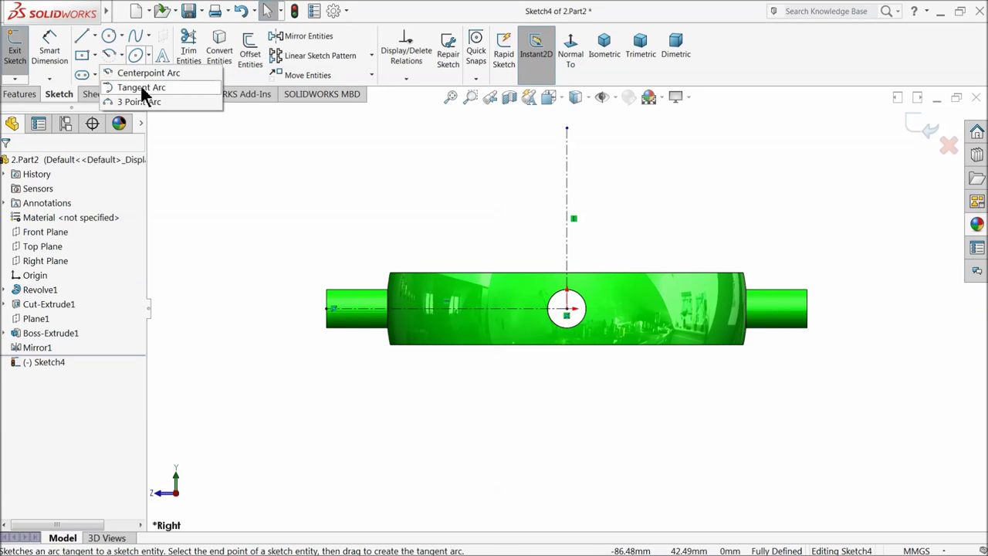
left_click(145, 71)
left_click(567, 309)
left_click(567, 128)
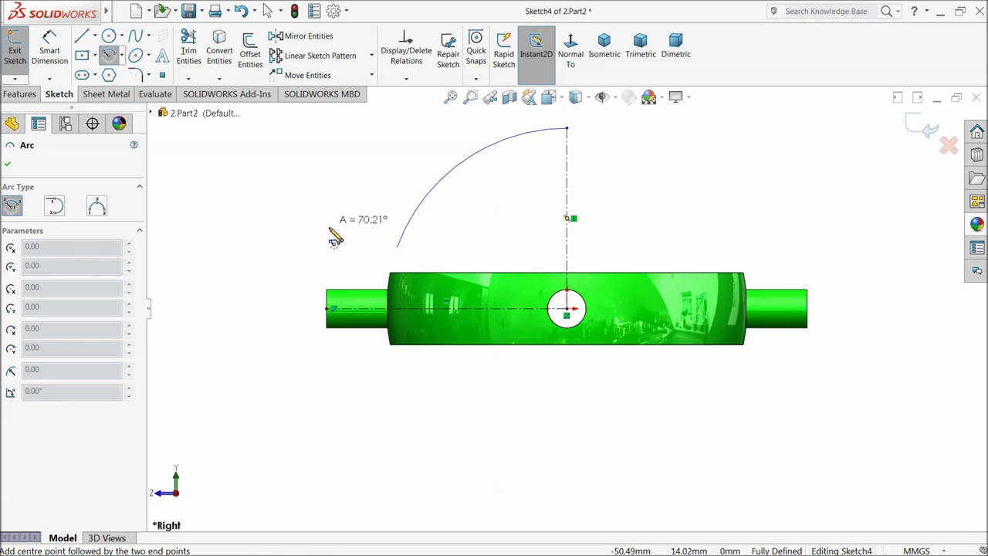
left_click(570, 487)
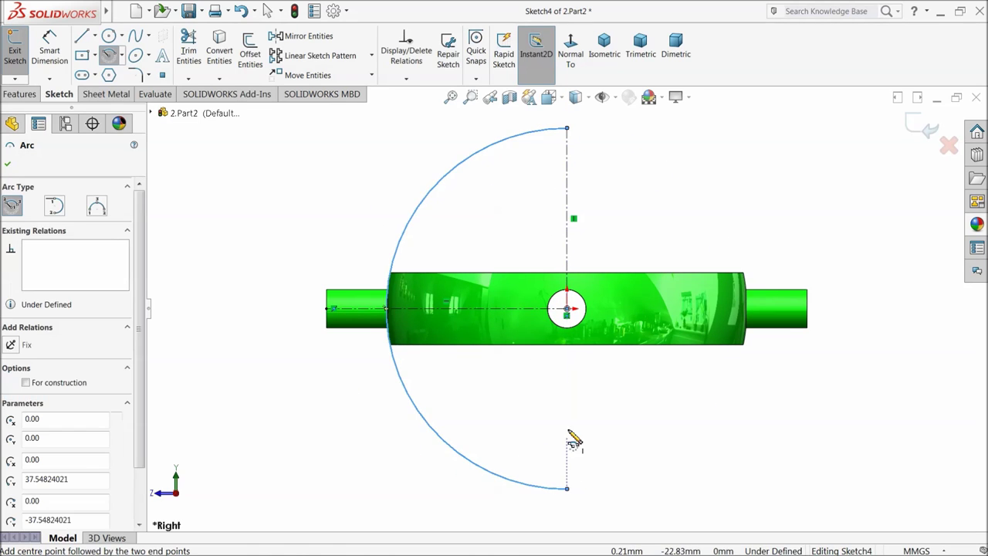
- Sketch a larger concentric semicircular arc around the origin, passing outside the pin's end
left_click(567, 310)
key("z")
key("z")
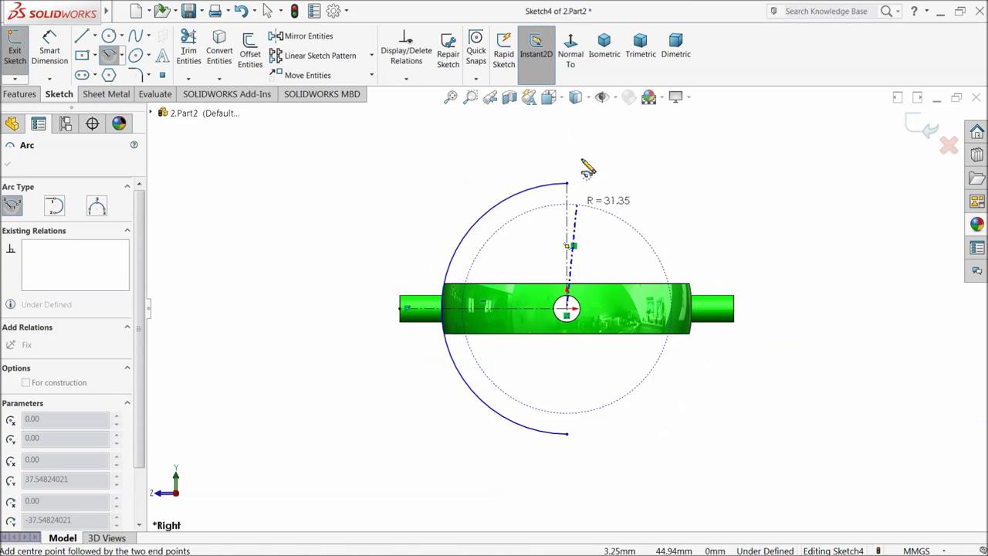
left_click(567, 125)
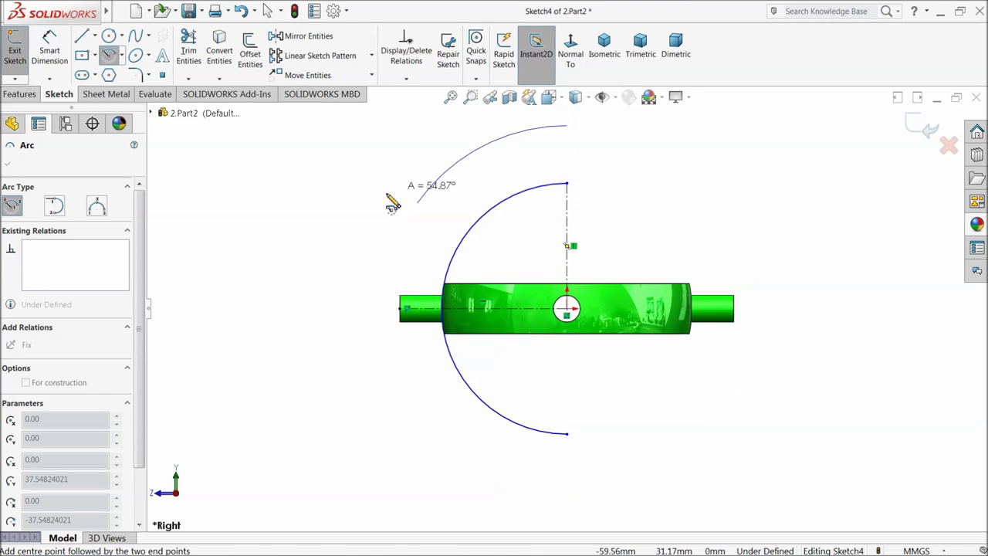
left_click(569, 491)
right_click(607, 422)
left_click(639, 417)
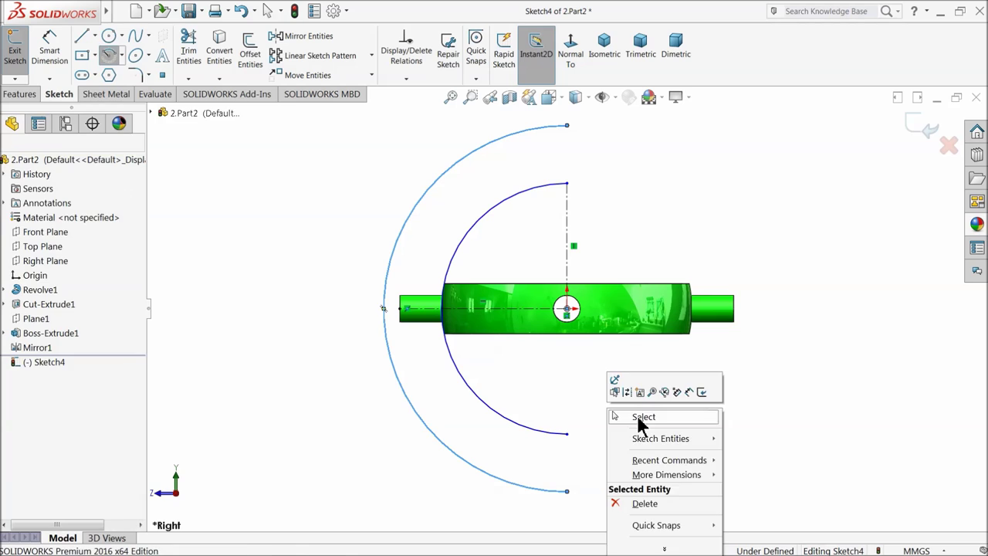
- Dimension the inner arc's radius to 50 mm and the outer arc's radius to 55 mm
left_click(458, 254)
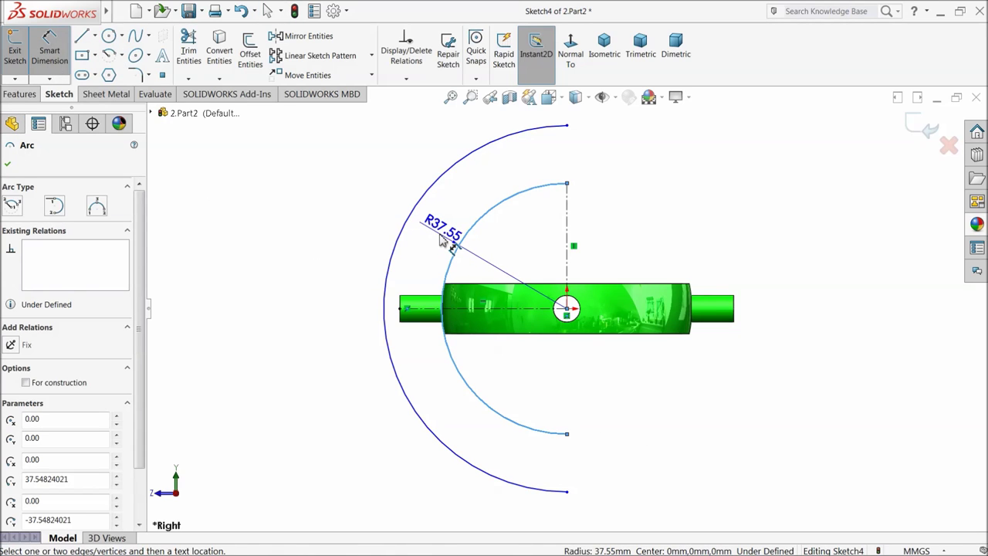
left_click(441, 239)
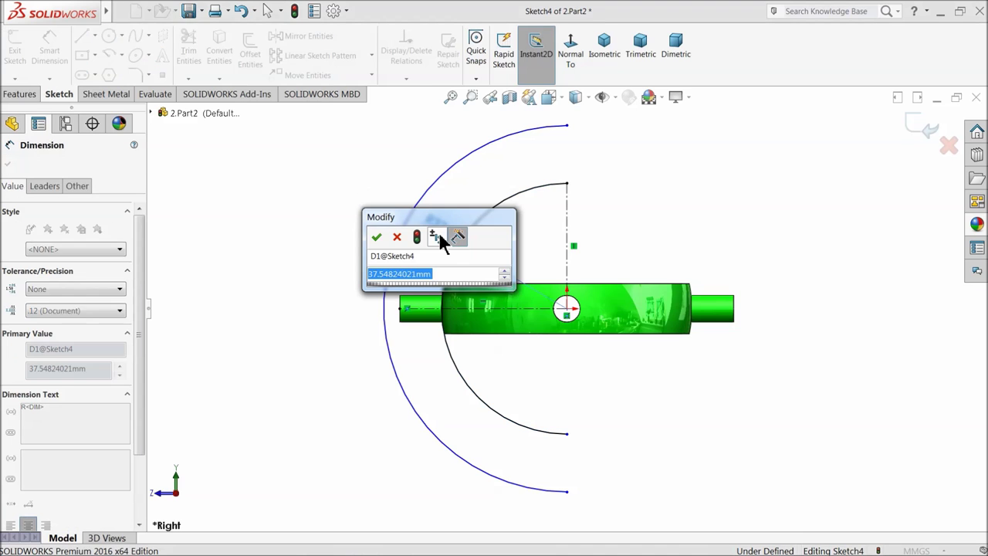
type("50")
key("Return")
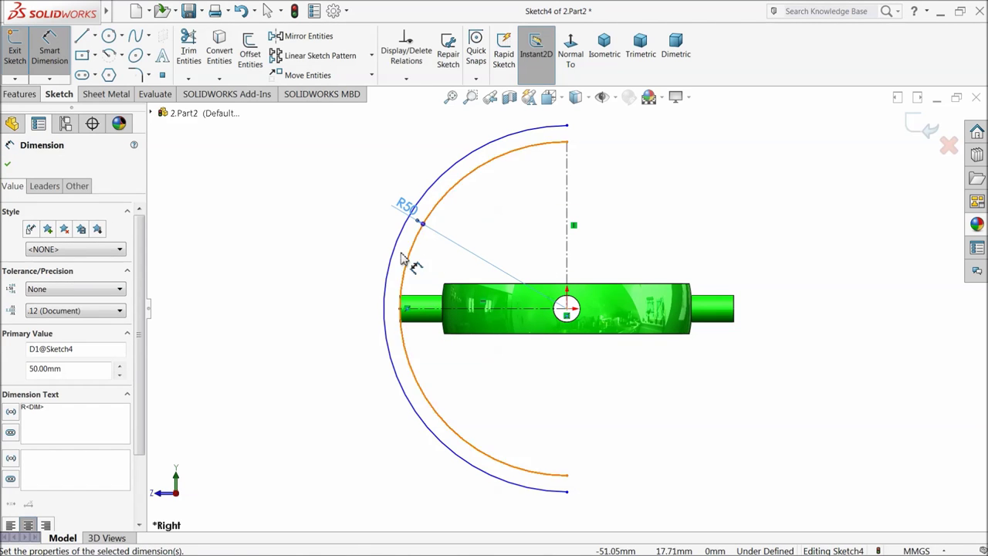
left_click(385, 255)
left_click(343, 254)
type("55")
key("Return")
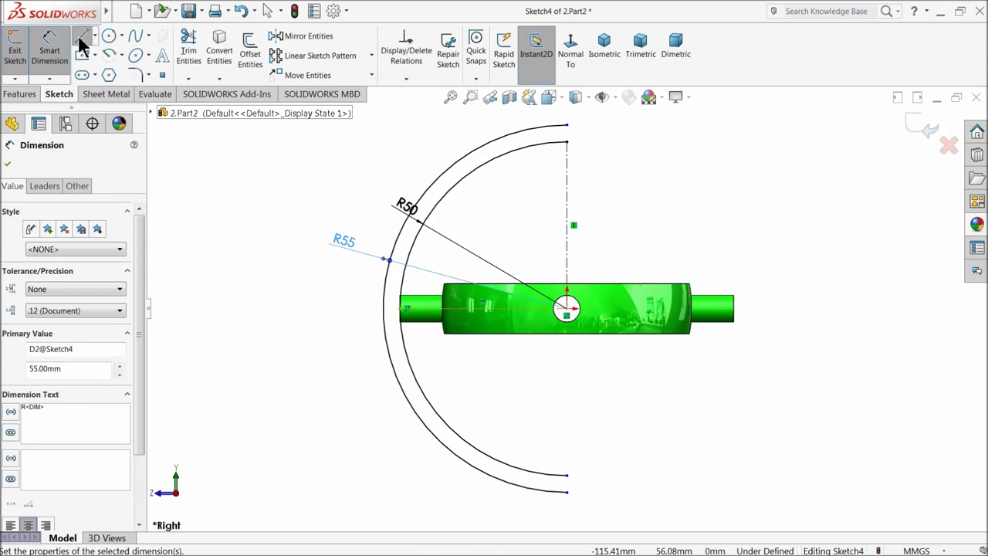
- Close the profile with short vertical lines joining the two arcs' upper ends and their lower ends
left_click(81, 39)
left_click(567, 125)
left_click(567, 141)
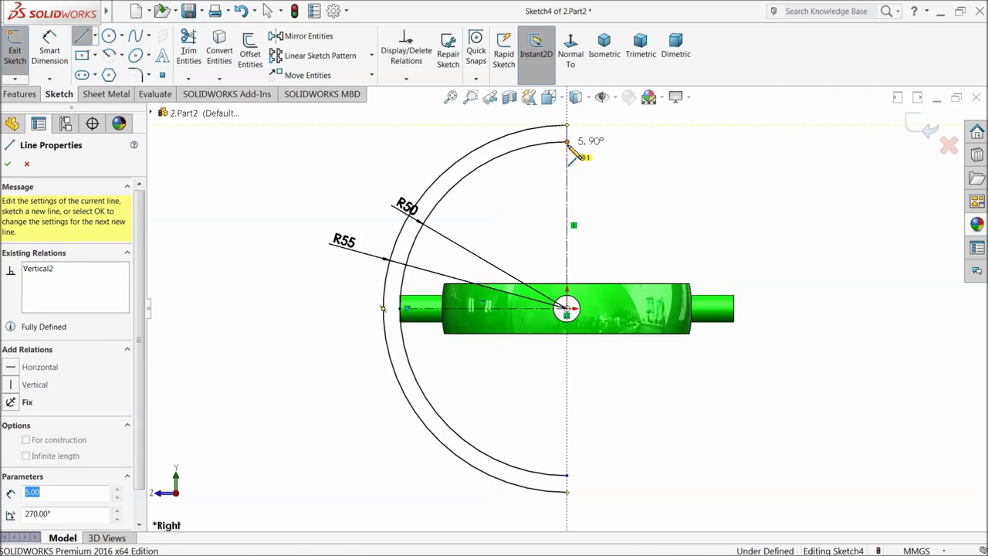
left_click(567, 475)
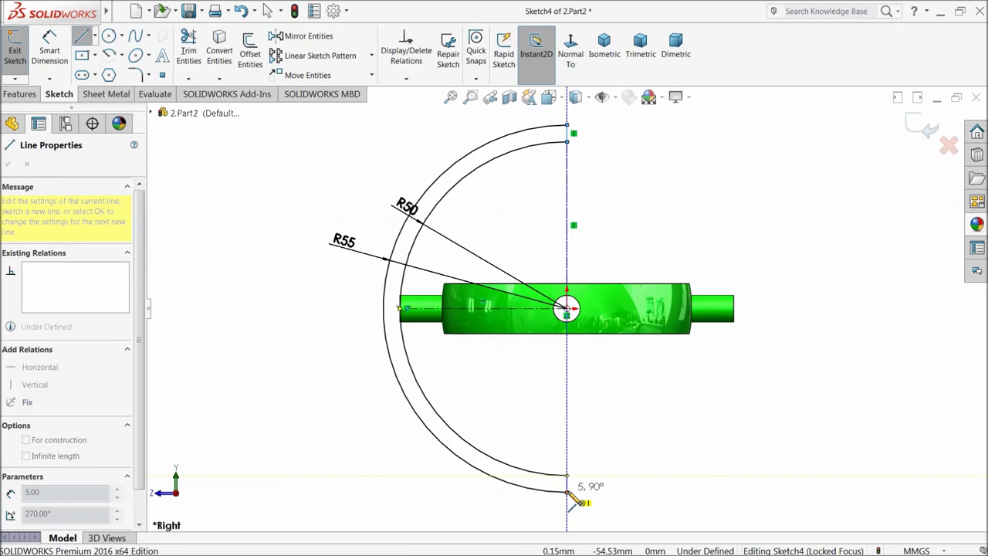
left_click(566, 491)
right_click(614, 388)
left_click(647, 412)
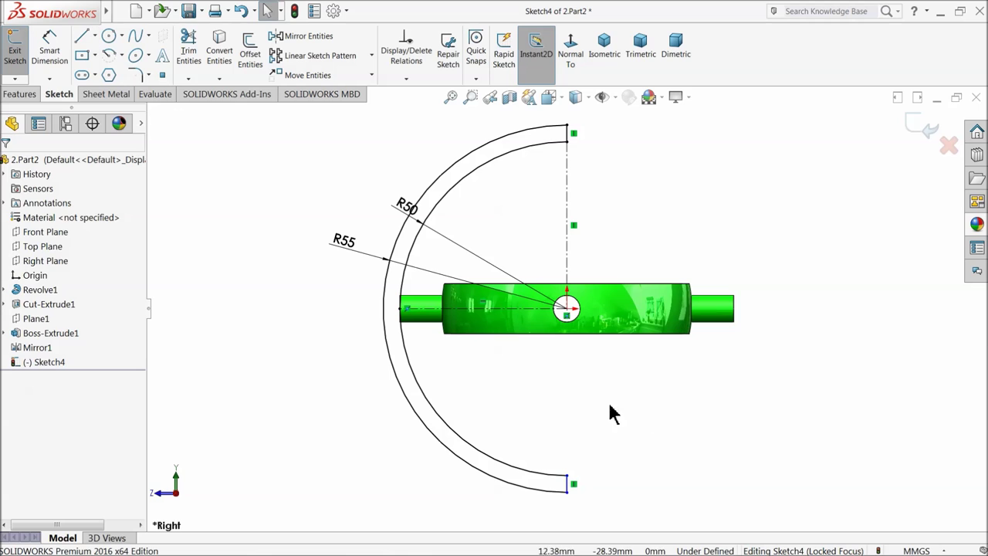
left_click(568, 485)
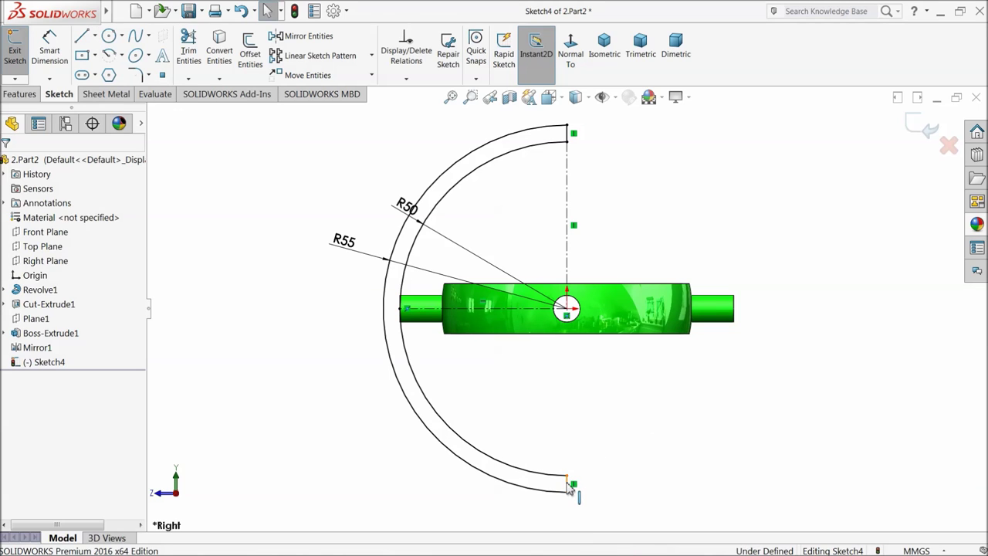
left_click(571, 310, "ctrl")
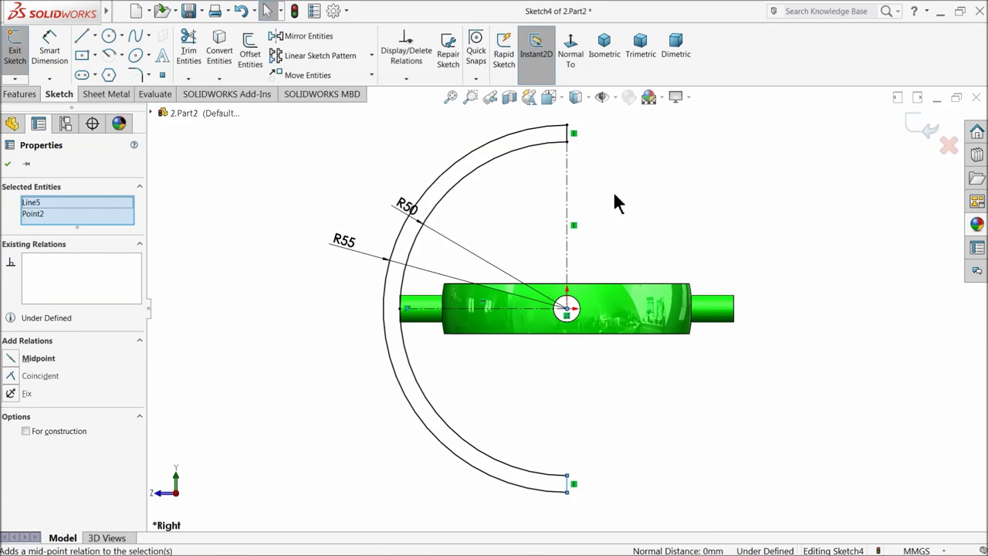
left_click(613, 190)
- Add a vertical relation between the origin and the inner arc's lower endpoint
left_click(568, 311)
left_click(571, 485, "ctrl")
left_click(609, 437)
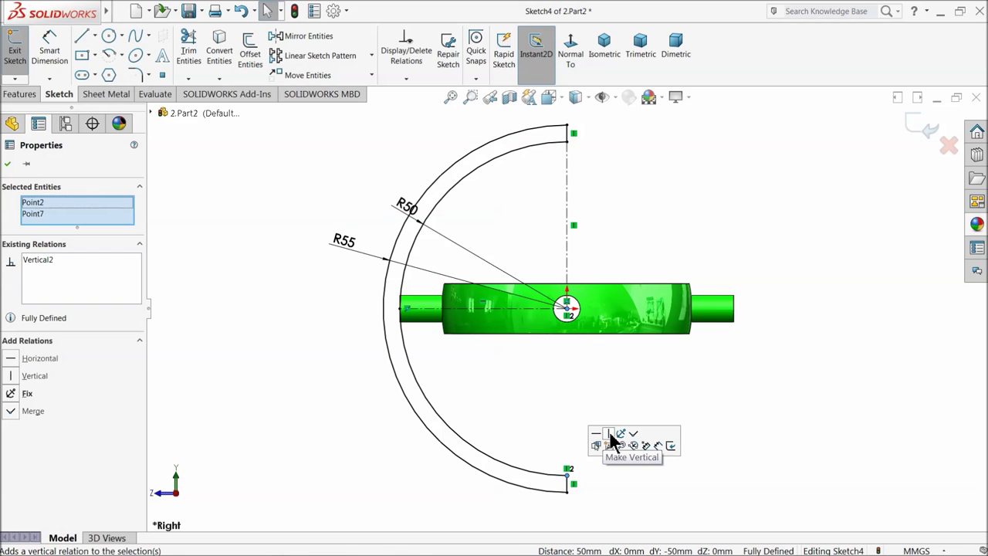
left_click(624, 255)
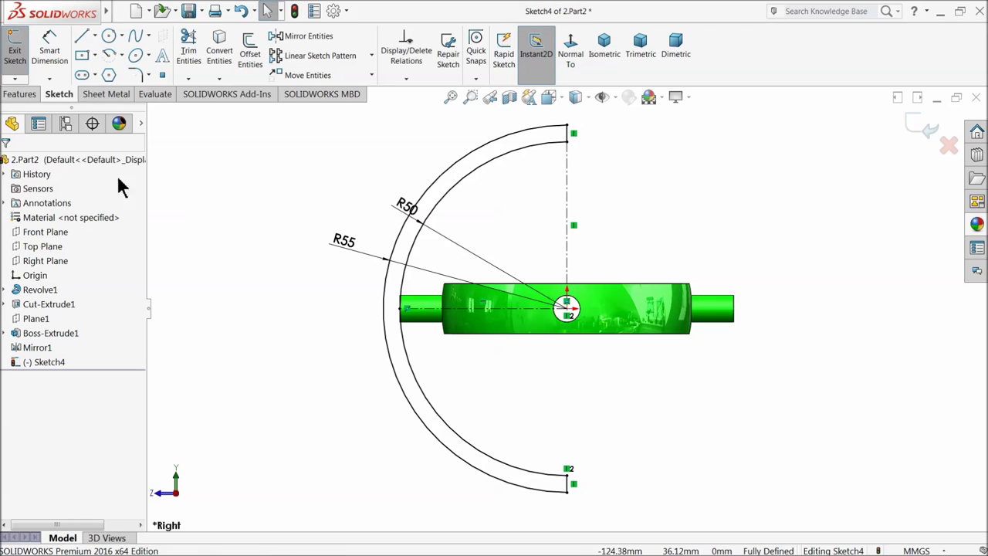
- Trim the pin ends with a 360° Revolved Cut about the vertical centerline and show the part in isometric view
left_click(22, 94)
left_click(267, 66)
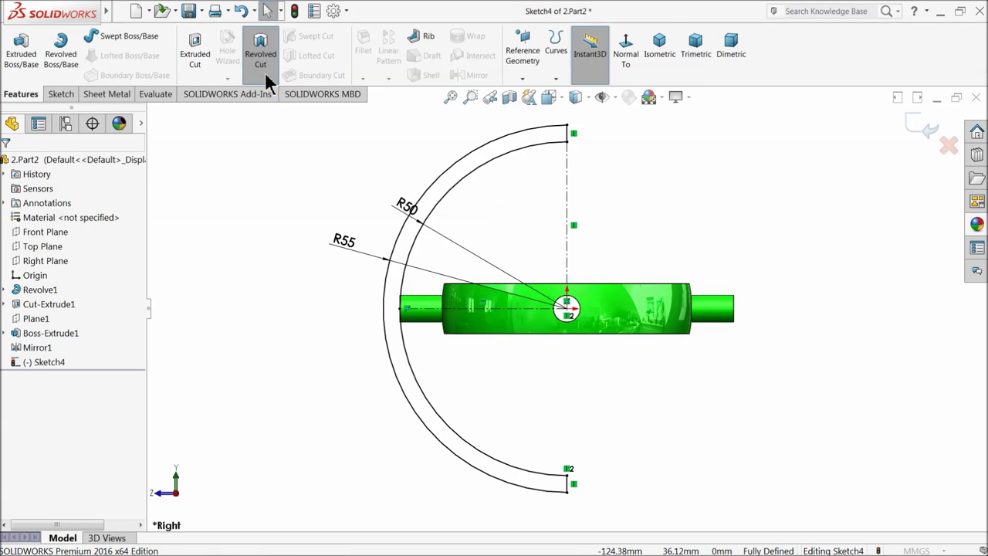
left_click(568, 244)
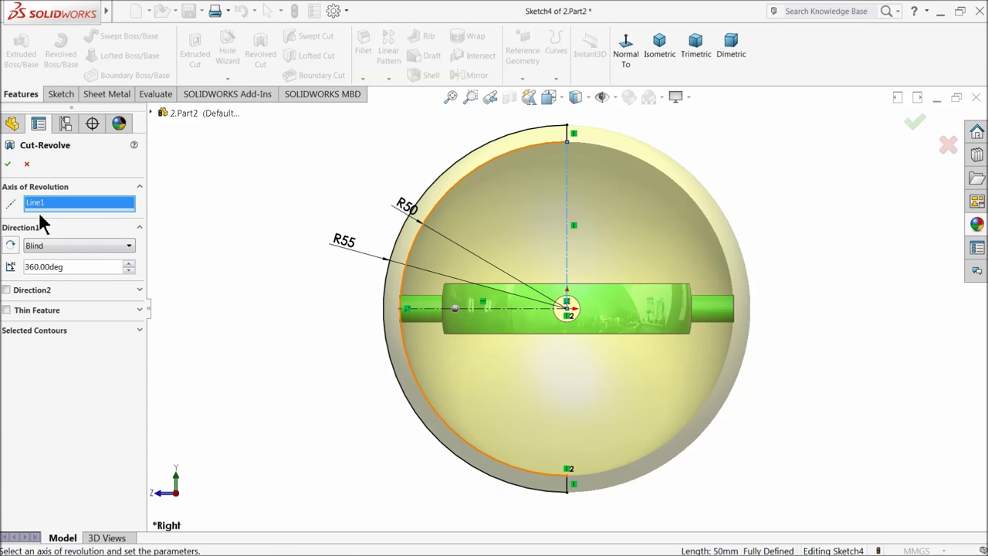
left_click(8, 164)
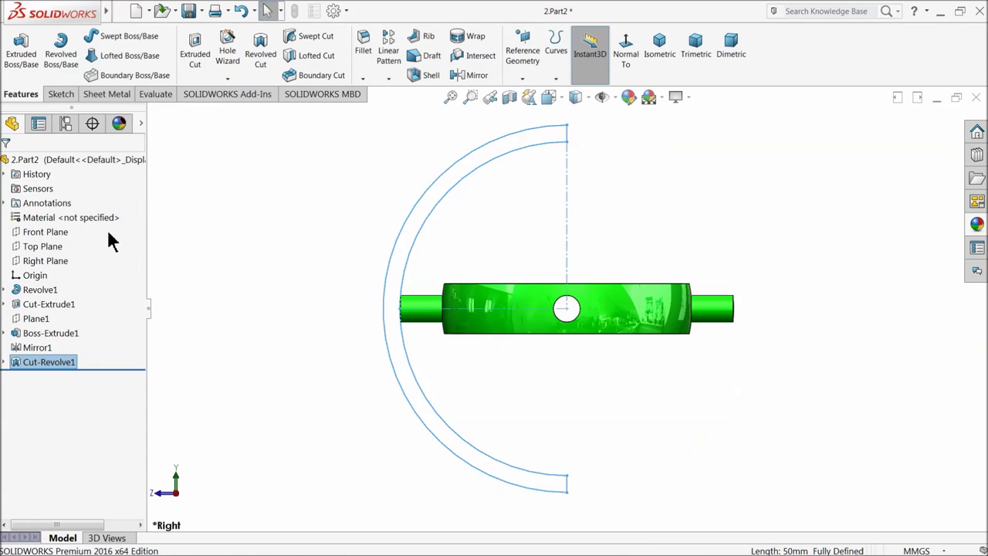
scroll(463, 316, "down", 8)
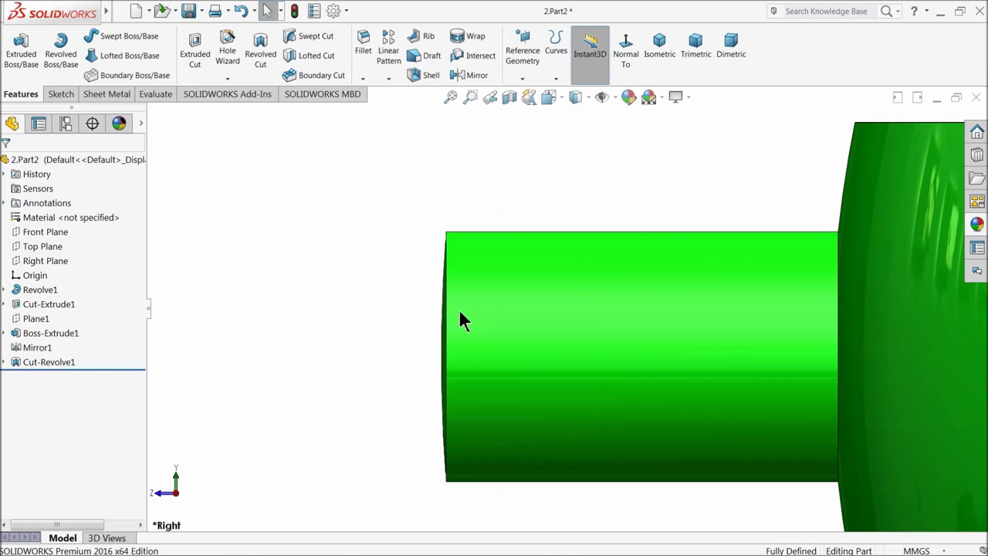
scroll(375, 363, "up", 8)
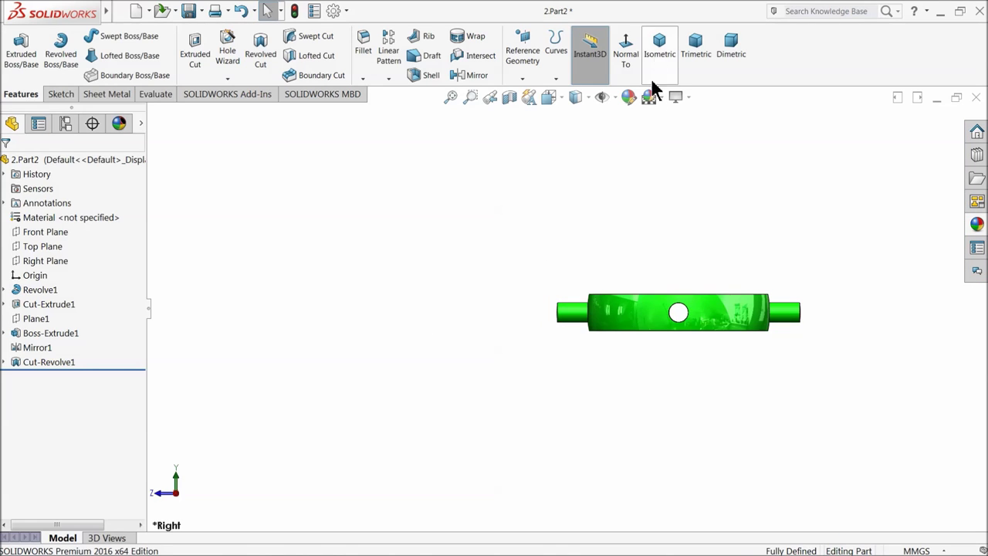
left_click(656, 71)
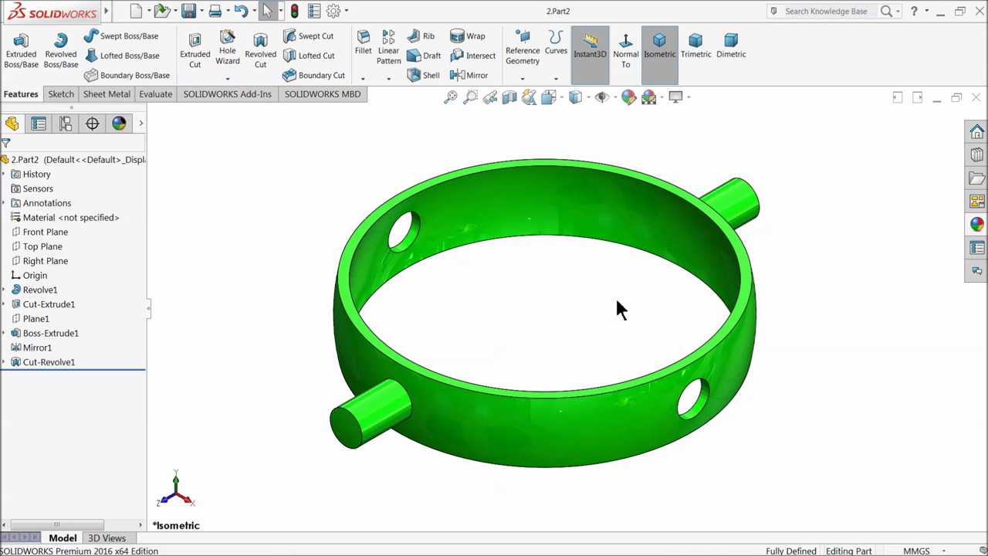
scroll(573, 321, "down", 2)
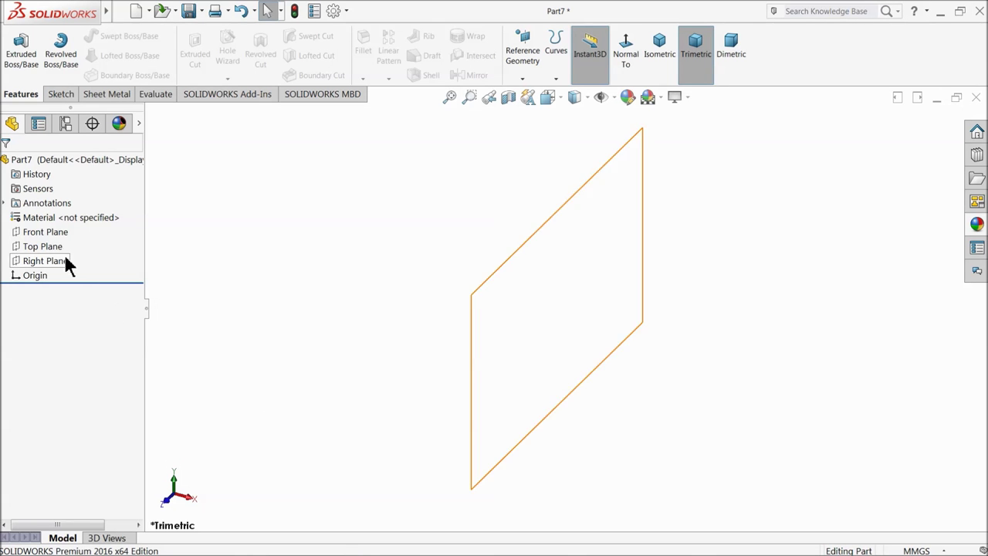
- Open a sketch on the new part's Front Plane and draw a vertical and a horizontal centerline meeting at the origin
left_click(28, 233)
left_click(30, 221)
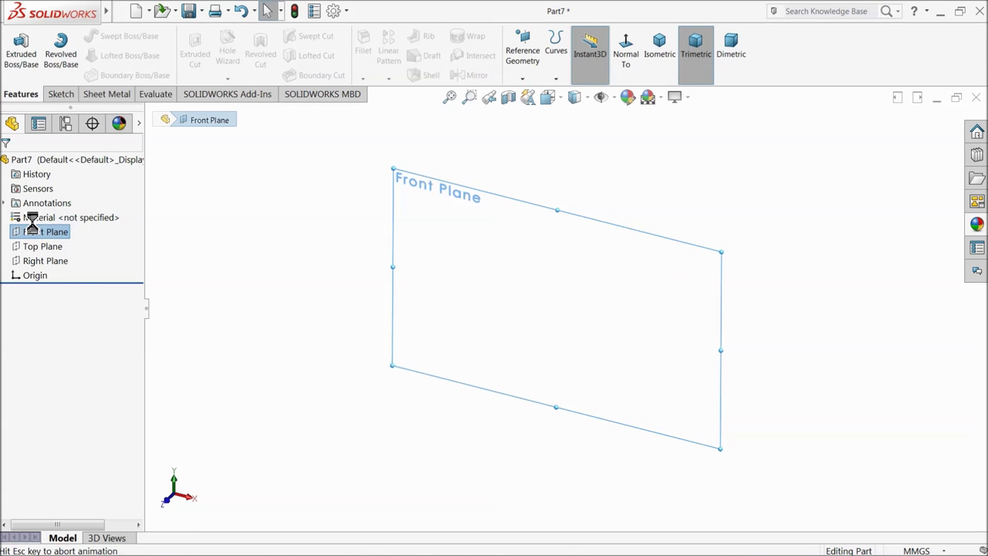
left_click(95, 38)
left_click(104, 67)
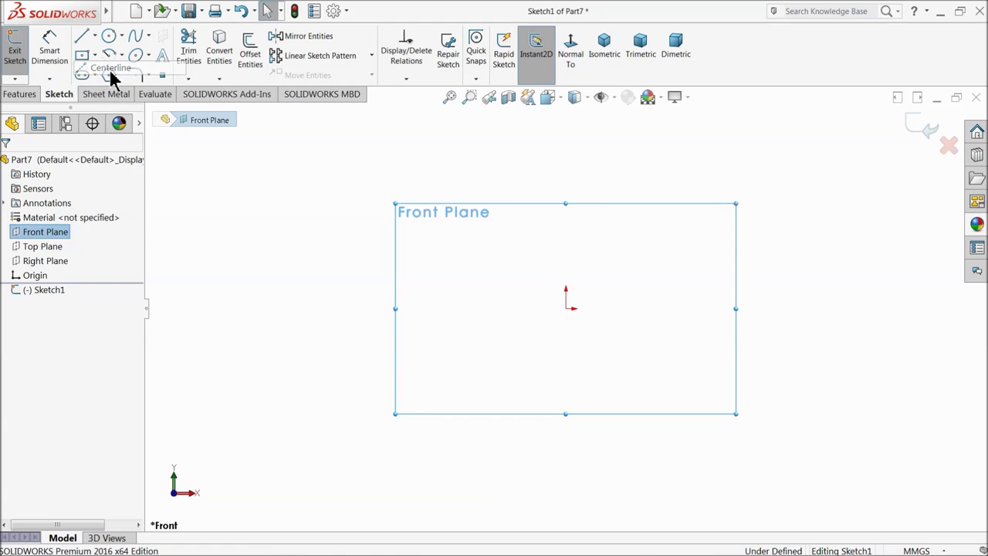
left_click(566, 175)
left_click(566, 309)
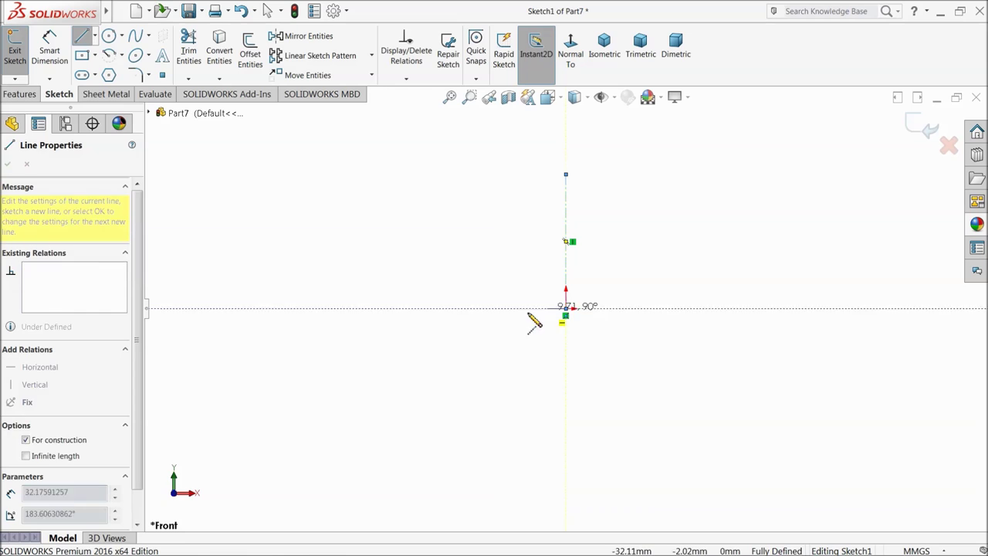
left_click(248, 308)
right_click(253, 230)
left_click(253, 227)
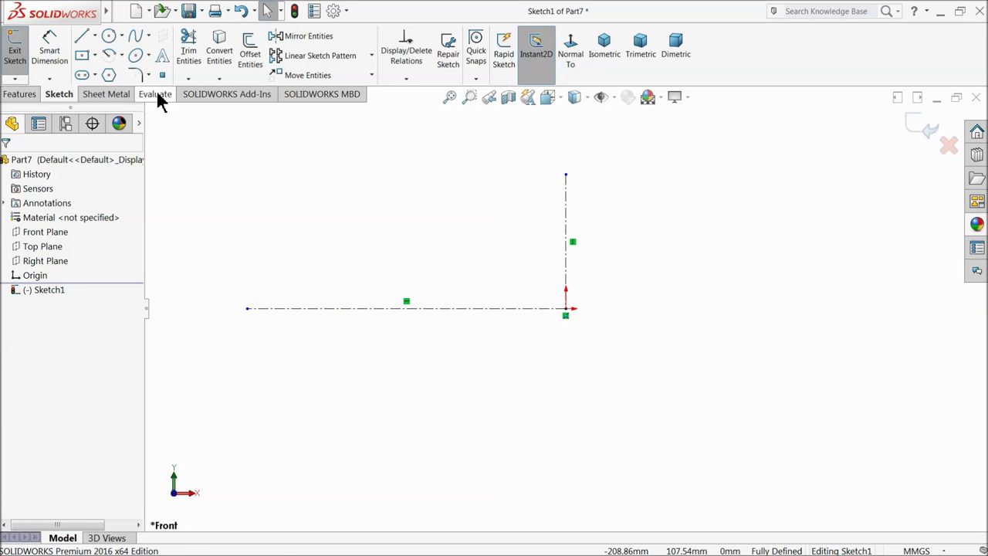
- Draw an origin-centered arc crossing the horizontal centerline, from about (-150, 33) mm to about (-148, -38) mm
left_click(122, 56)
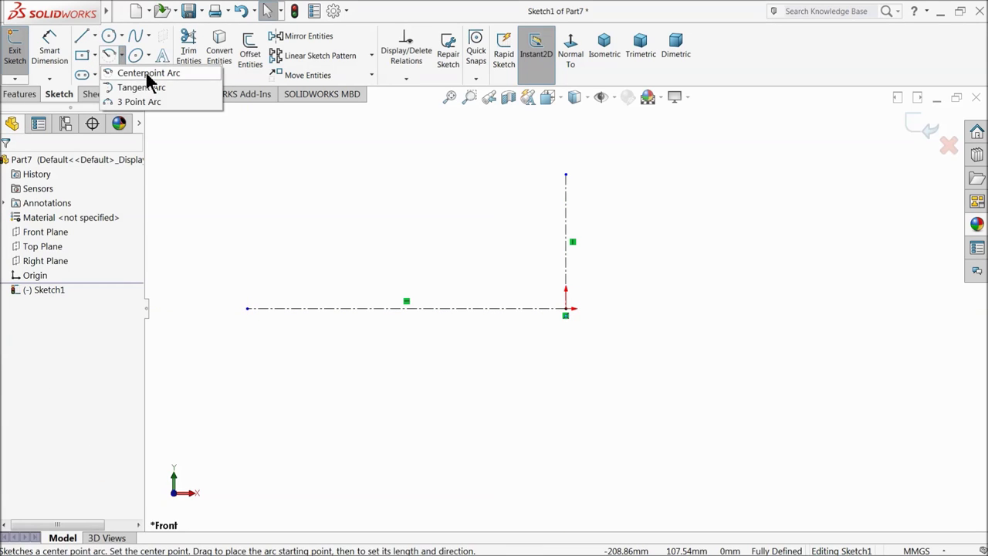
left_click(149, 73)
left_click(566, 309)
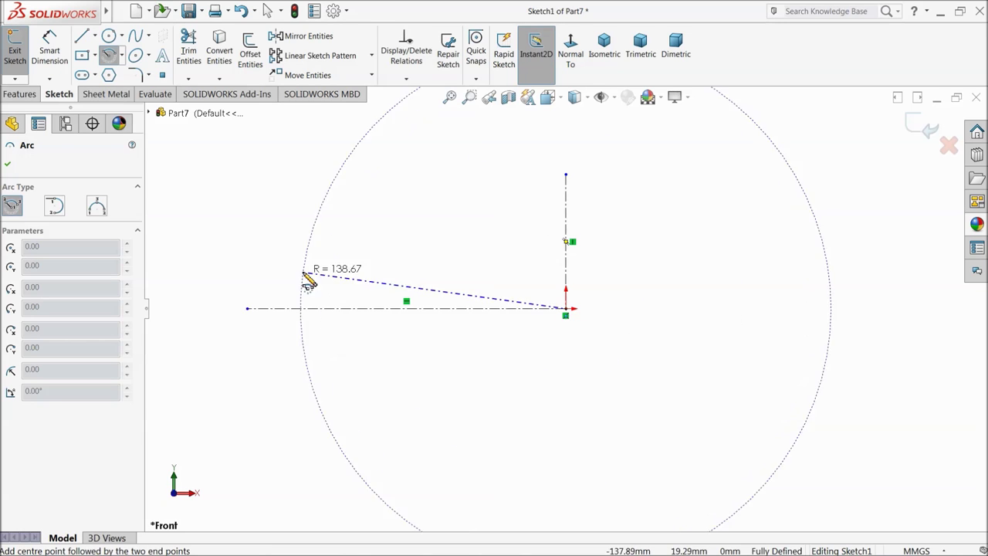
left_click(280, 246)
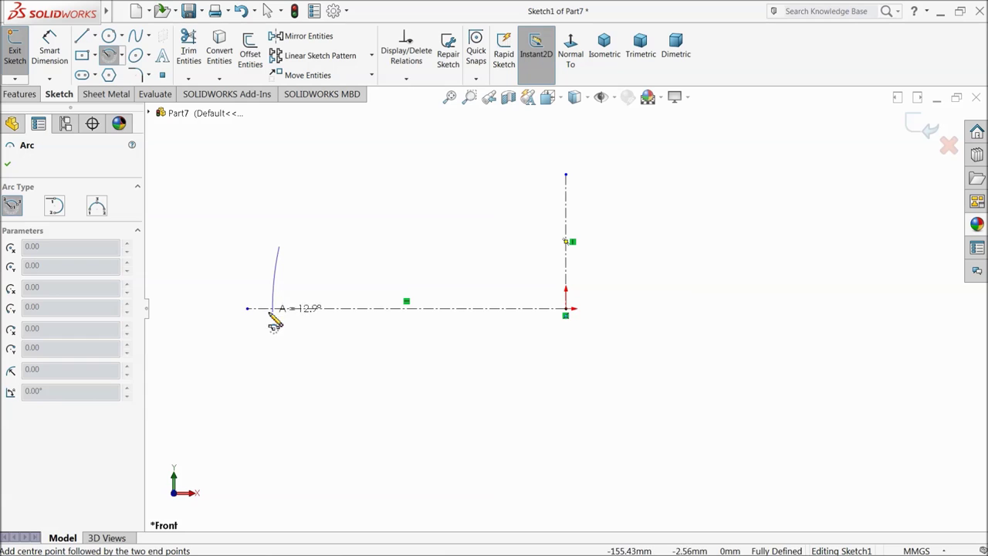
left_click(281, 381)
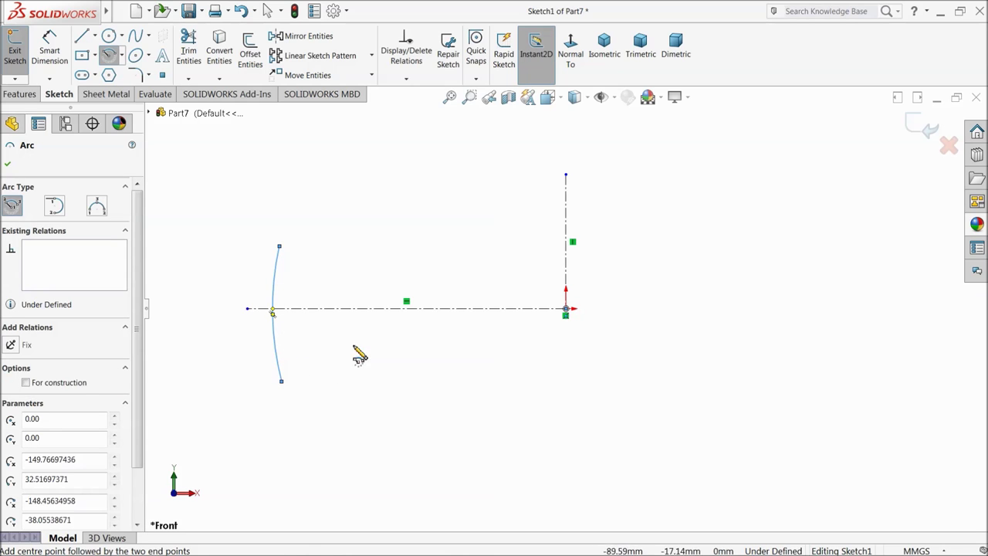
- Draw a second origin-centered arc of about 142 mm radius just inside the first, spanning a similar height across the horizontal centerline
left_click(567, 310)
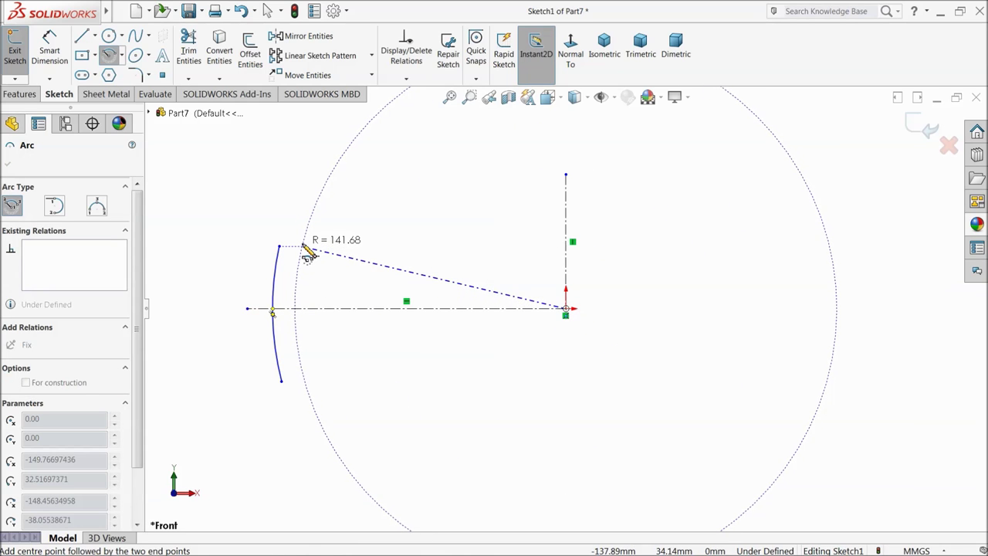
left_click(303, 246)
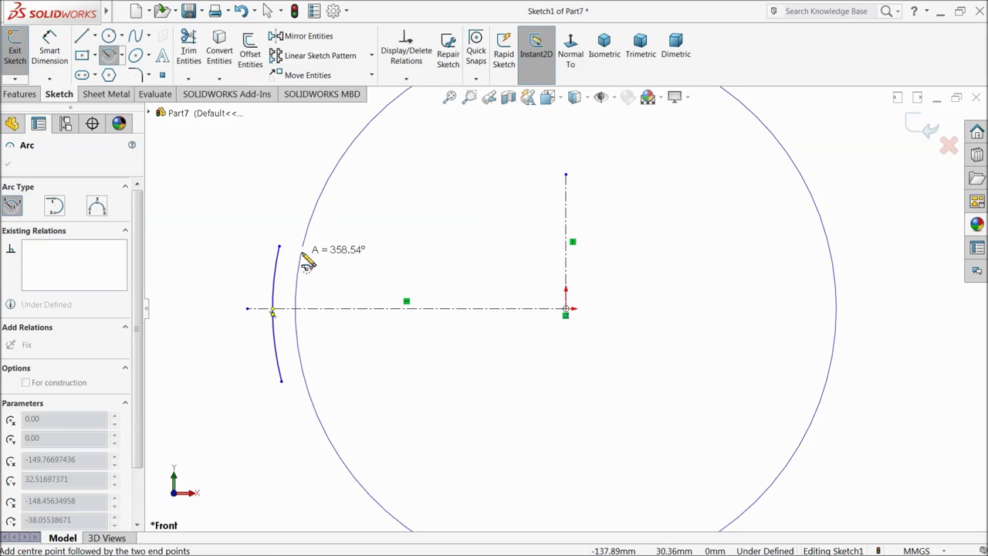
left_click(312, 388)
right_click(320, 315)
left_click(356, 360)
key("f")
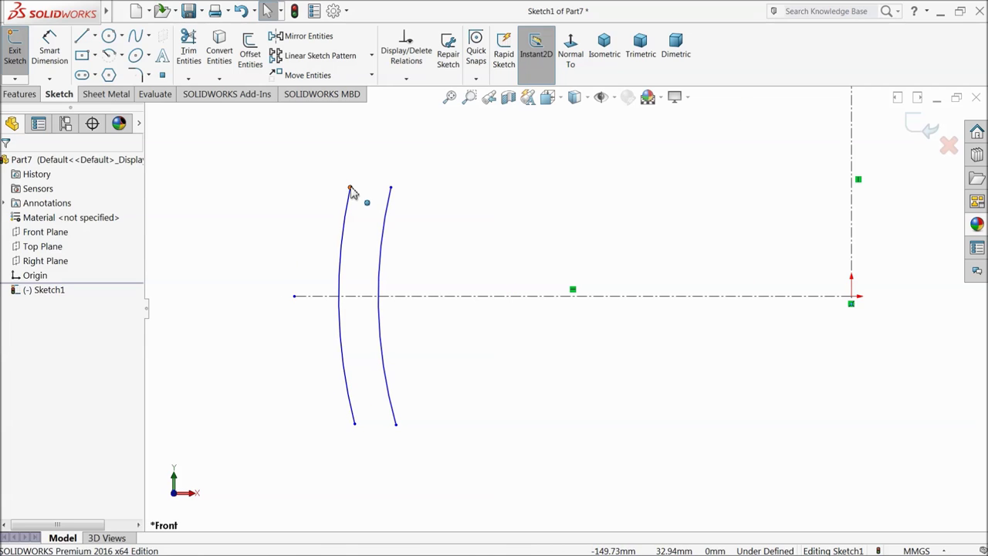
- Make the outer arc's two endpoints symmetric about the horizontal centerline
left_click(351, 189)
left_click(356, 425, "ctrl")
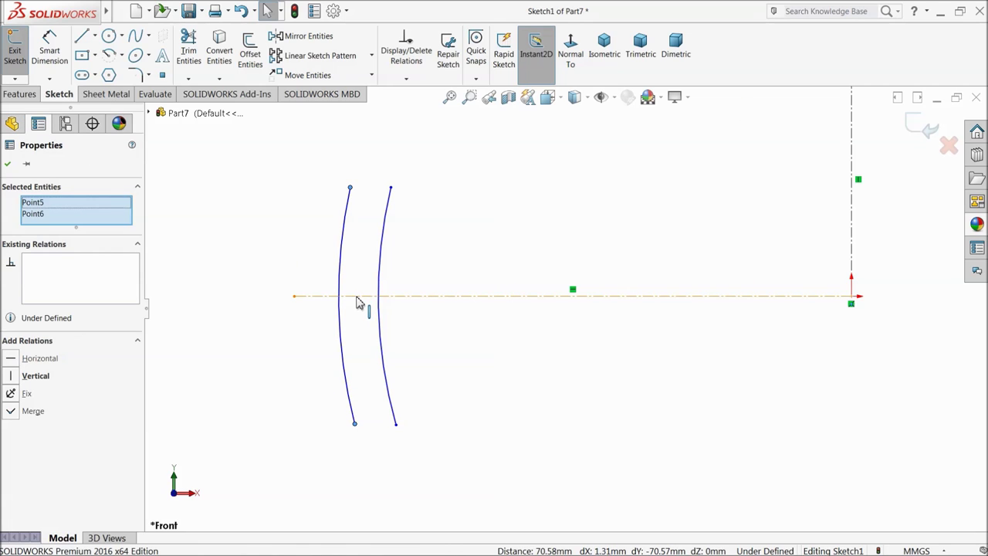
left_click(360, 297, "ctrl")
left_click(386, 254)
left_click(455, 215)
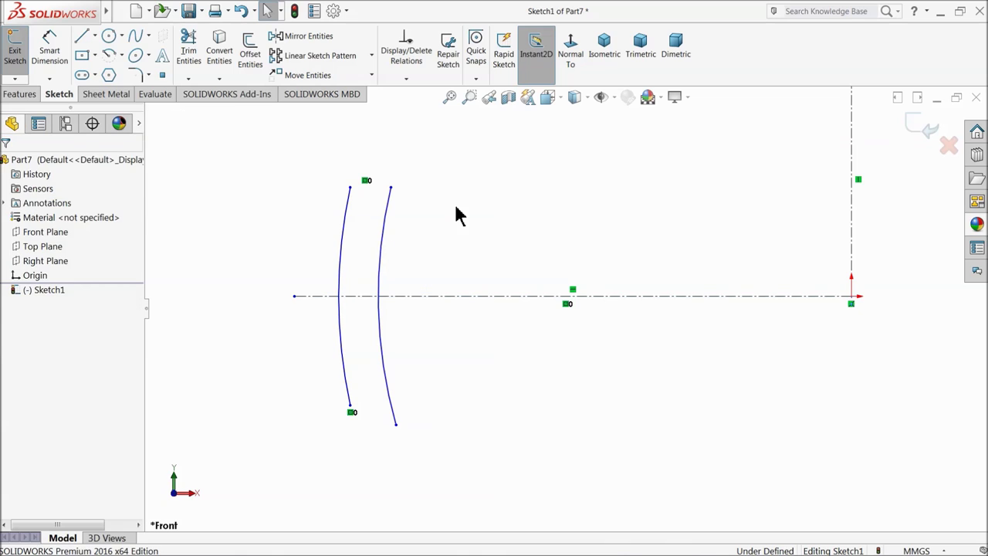
- Make the inner arc's two endpoints symmetric about the horizontal centerline
left_click(391, 189)
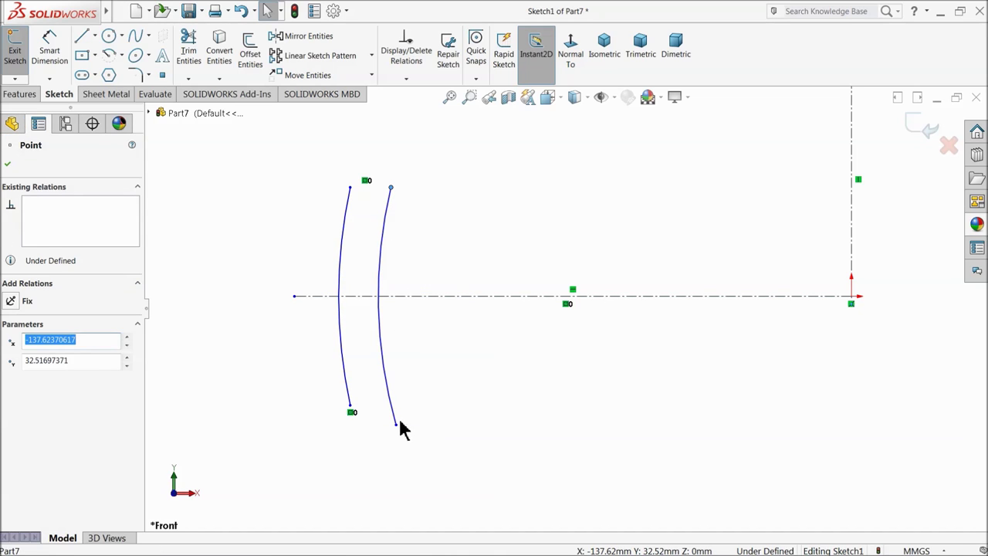
left_click(396, 424, "ctrl")
left_click(421, 296, "ctrl")
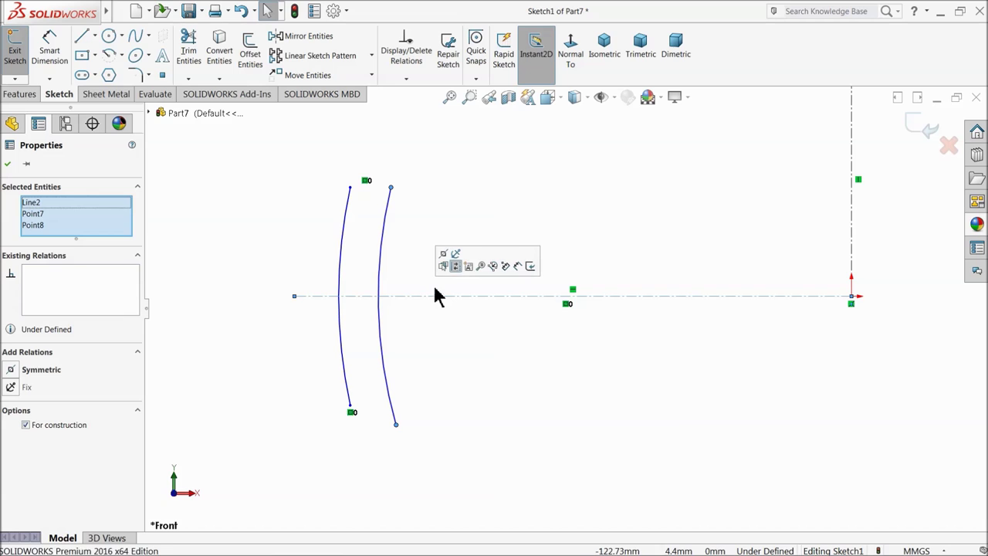
left_click(443, 255)
left_click(255, 185)
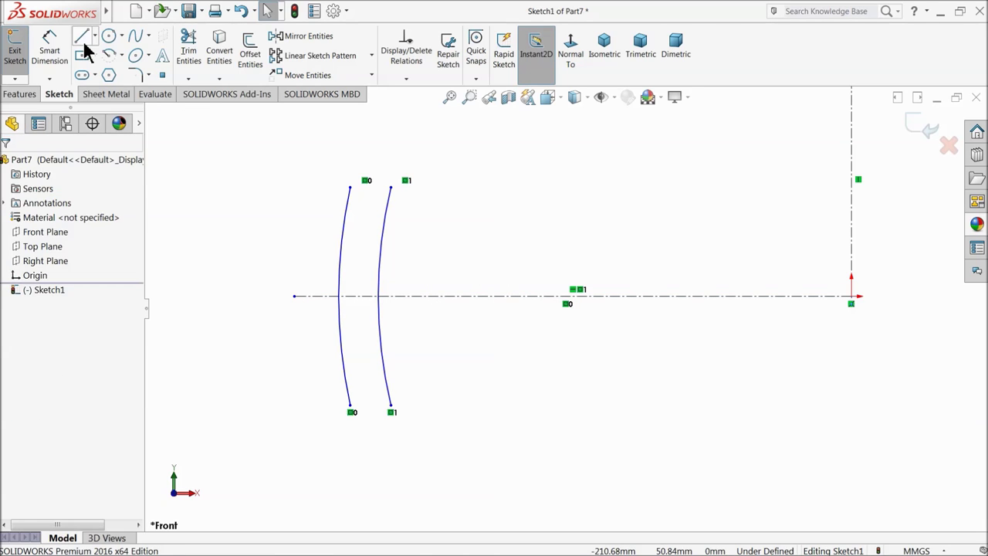
- Close the profile with short horizontal lines joining the two arcs' upper ends and their lower ends
left_click(81, 36)
left_click(350, 187)
left_click(391, 187)
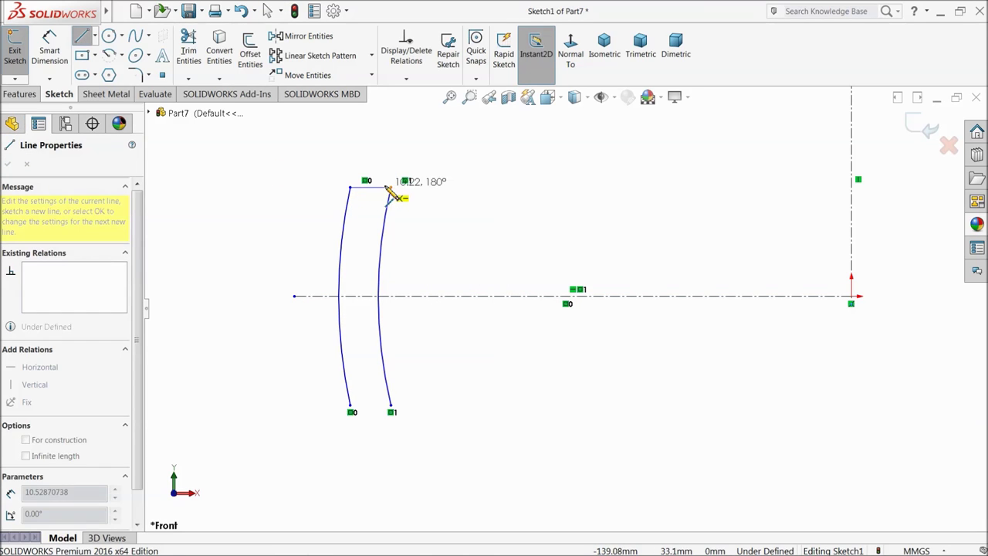
left_click(349, 405)
left_click(391, 405)
right_click(431, 351)
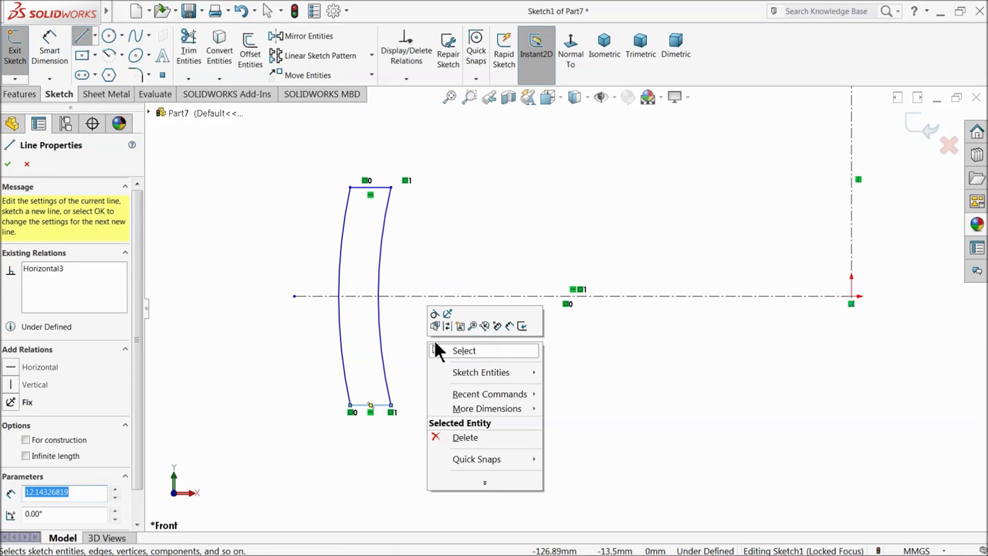
left_click(444, 350)
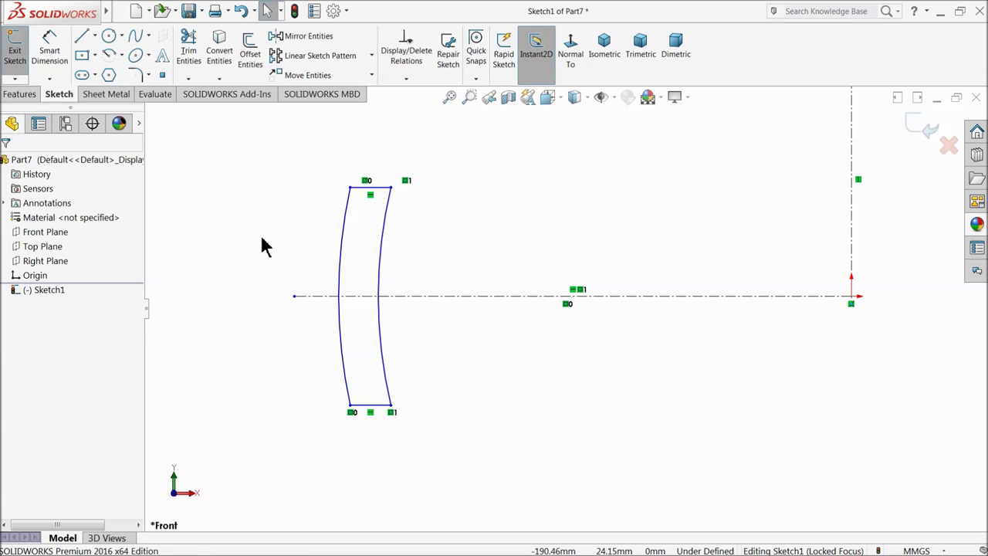
- Dimension the vertical distance between the profile's upper and lower end lines as 15 mm
left_click(50, 48)
left_click(373, 189)
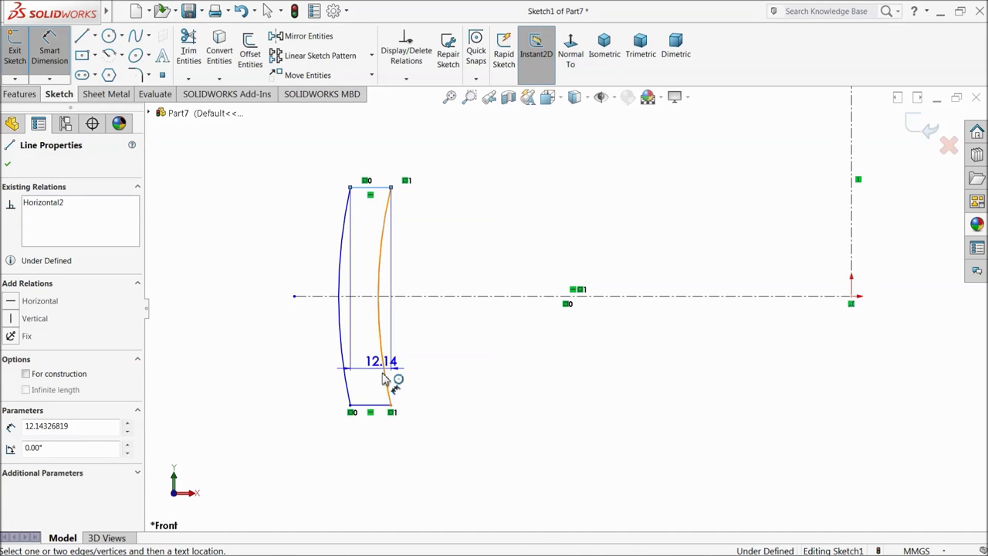
left_click(382, 406)
left_click(229, 297)
type("15")
key("Return")
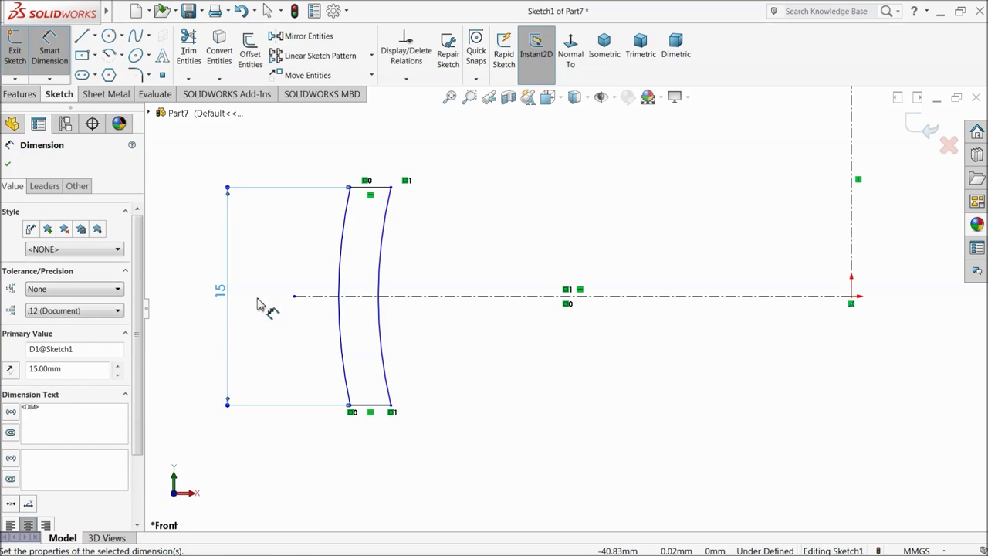
- Dimension the outer arc's radius as 25 mm
left_click(344, 262)
left_click(416, 238)
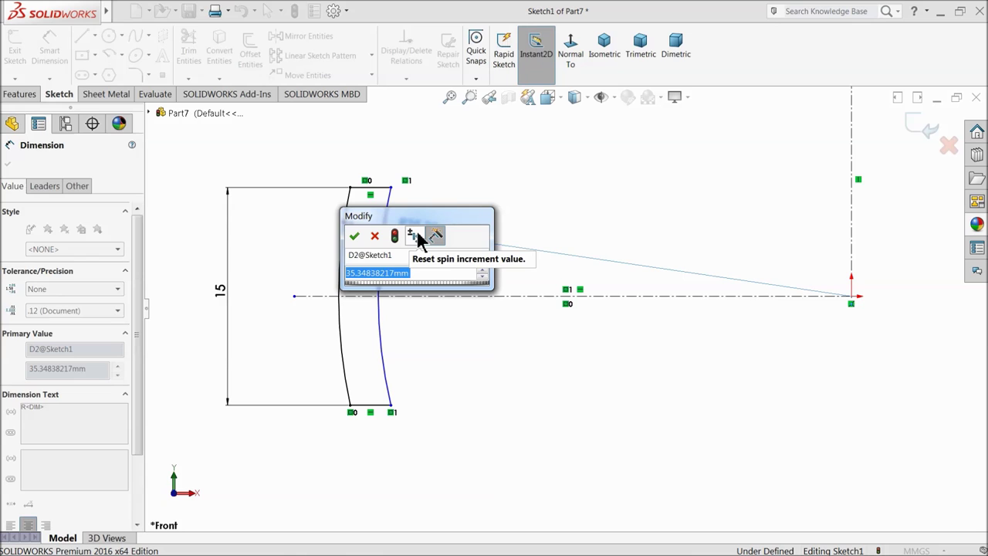
type("25")
key("Return")
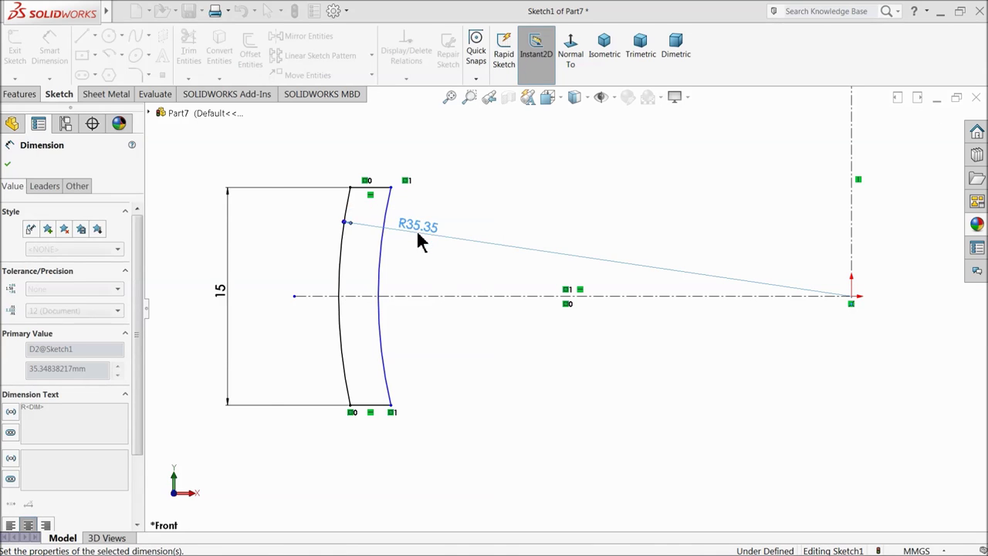
- Dimension the inner arc's radius as 24 mm
left_click(383, 257)
left_click(538, 346)
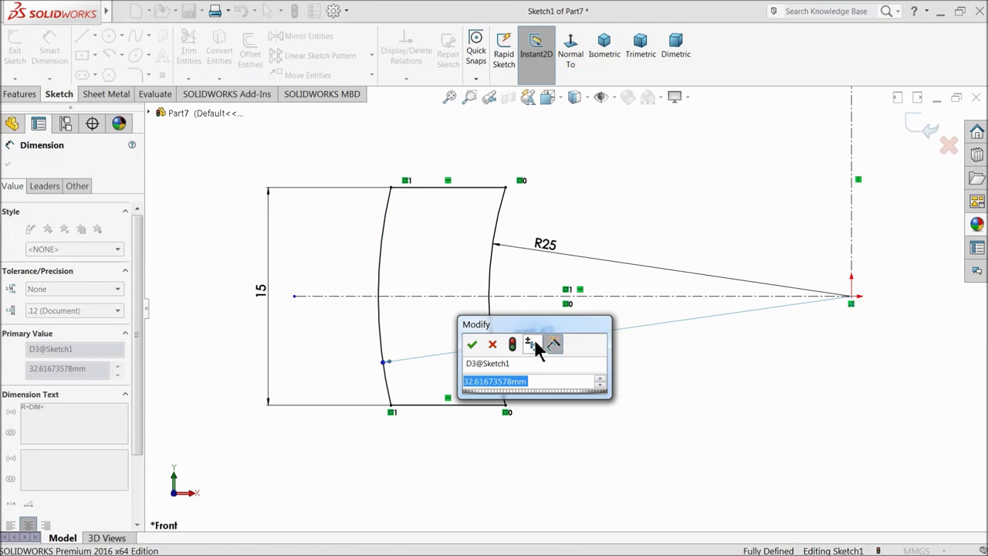
type("48/2")
key("Return")
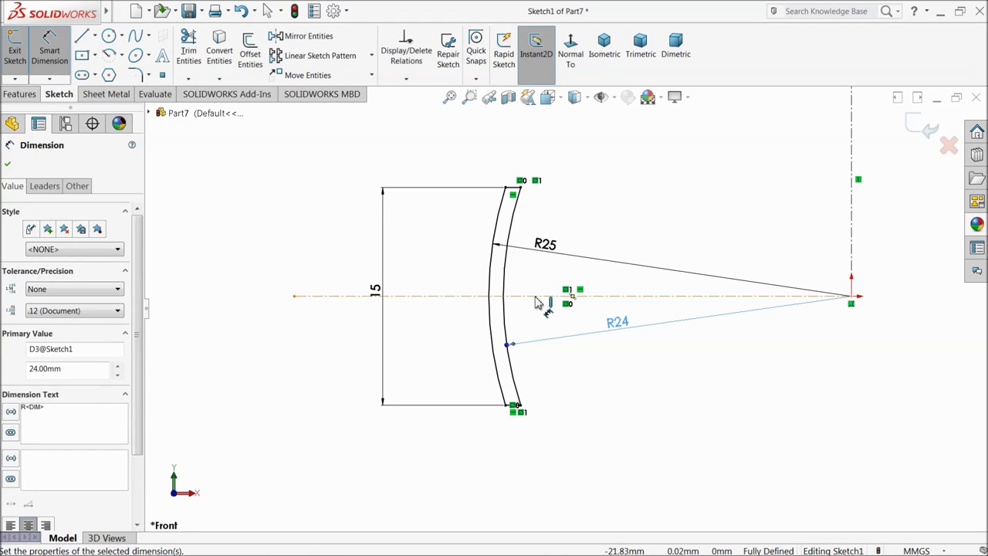
scroll(505, 242, "up", 3)
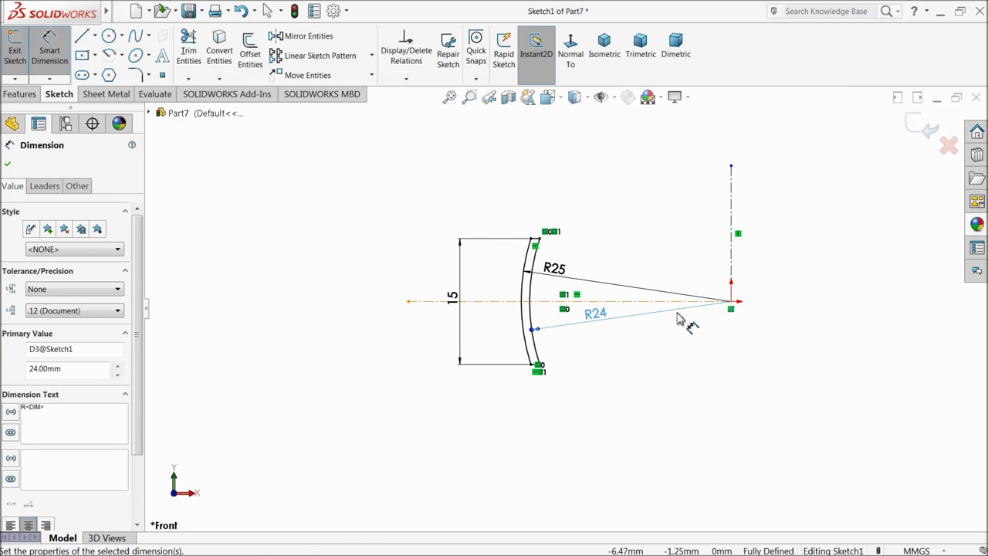
scroll(679, 323, "down", 2)
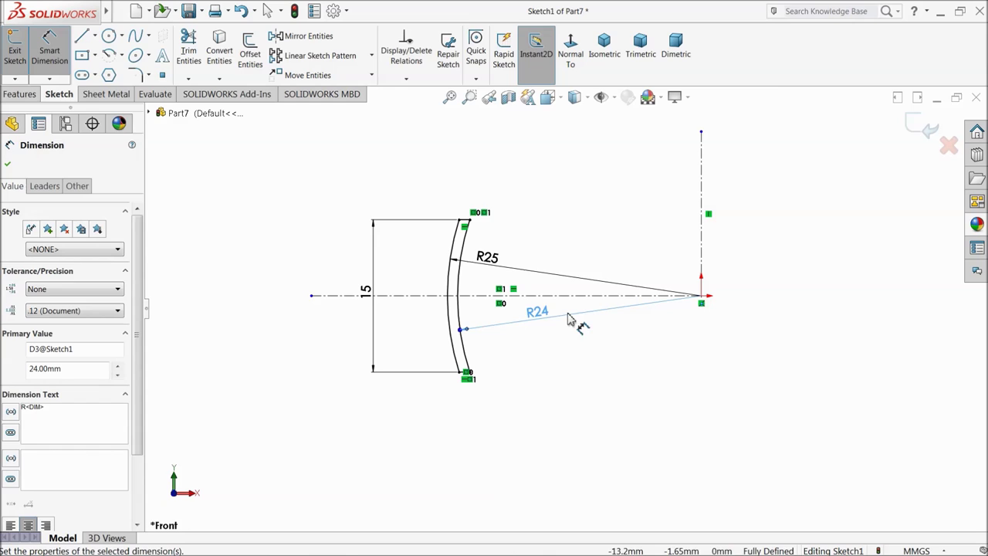
scroll(552, 324, "down", 2)
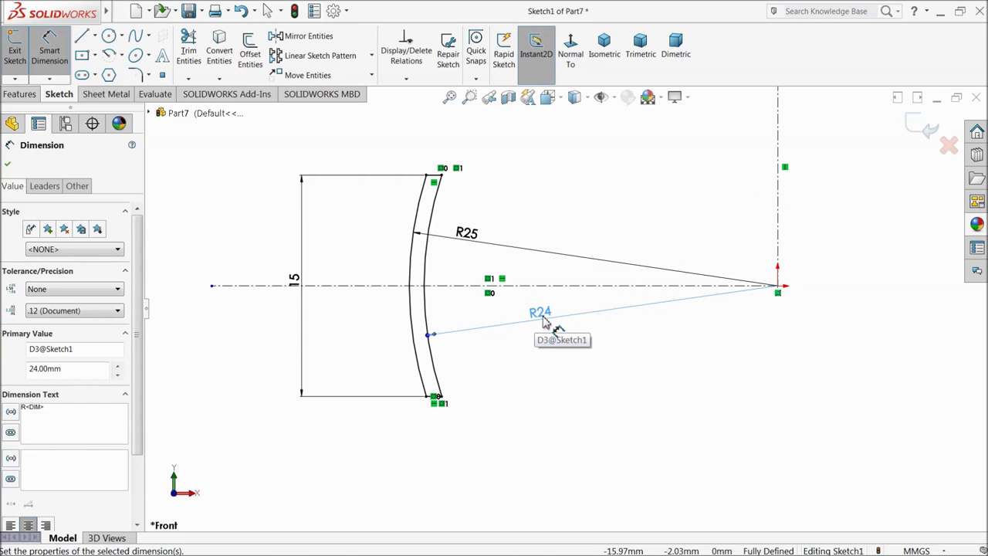
- Set the inner arc's radius to 23 mm
double_click(544, 318)
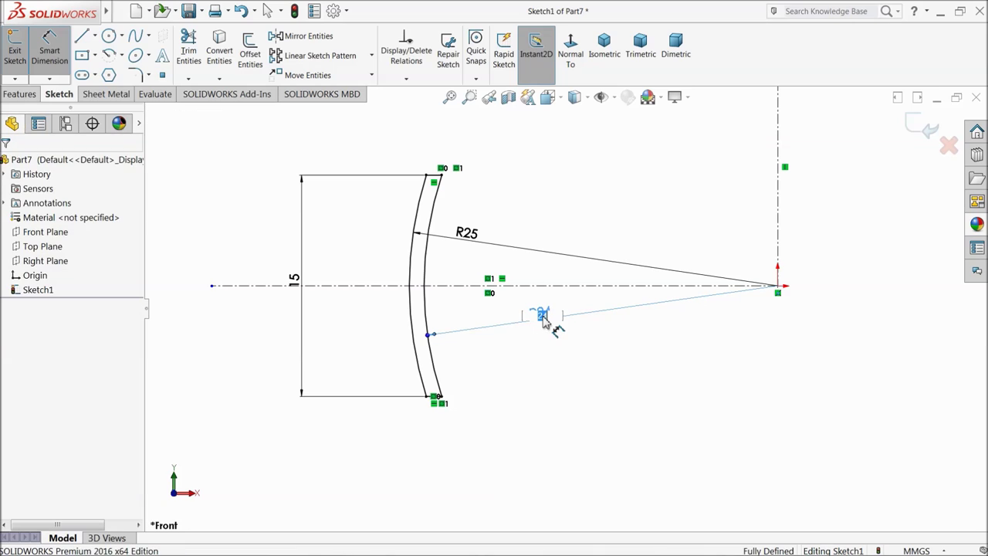
key("Return")
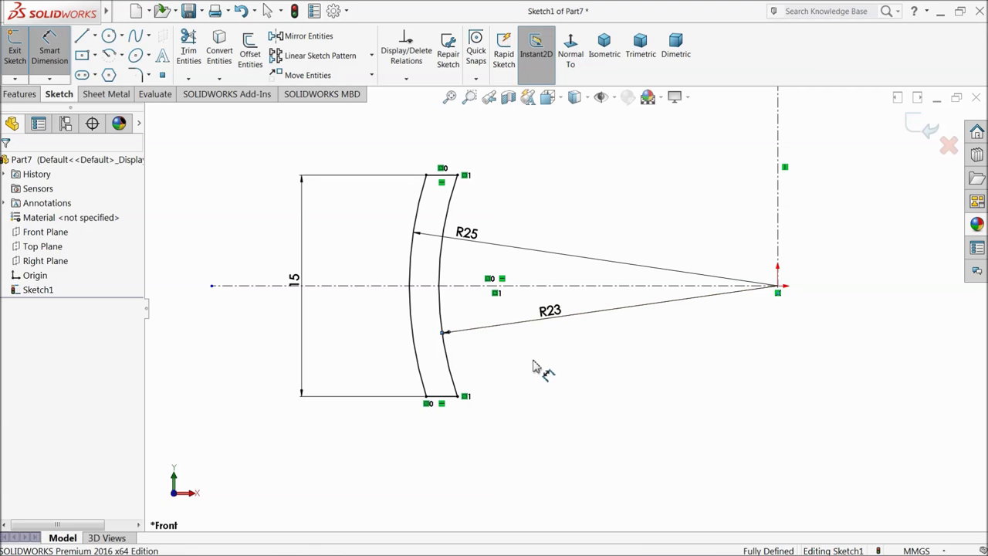
key("Escape")
- Revolve the closed arc profile 360 degrees about the vertical centerline to create the ring
middle_click_drag(533, 360, 542, 370)
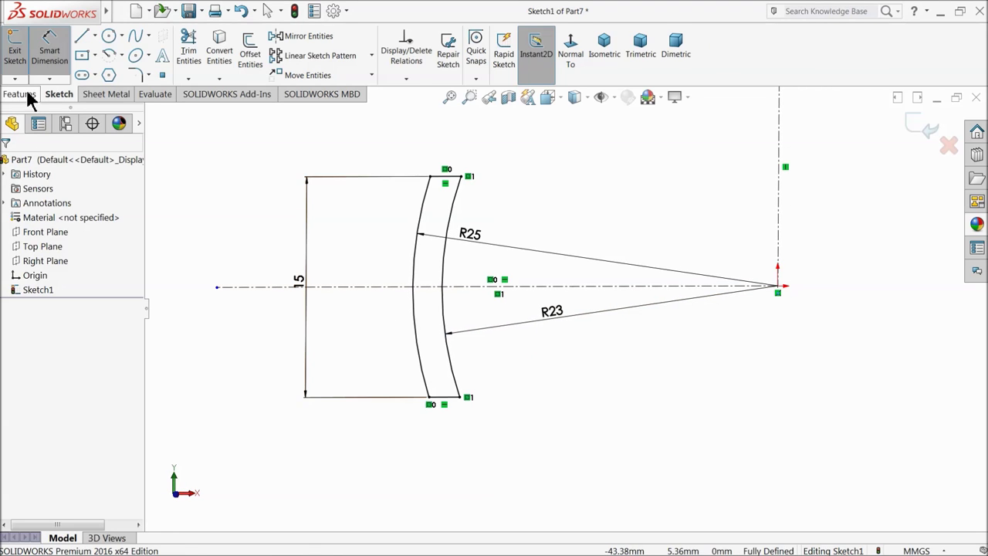
left_click(21, 93)
left_click(60, 50)
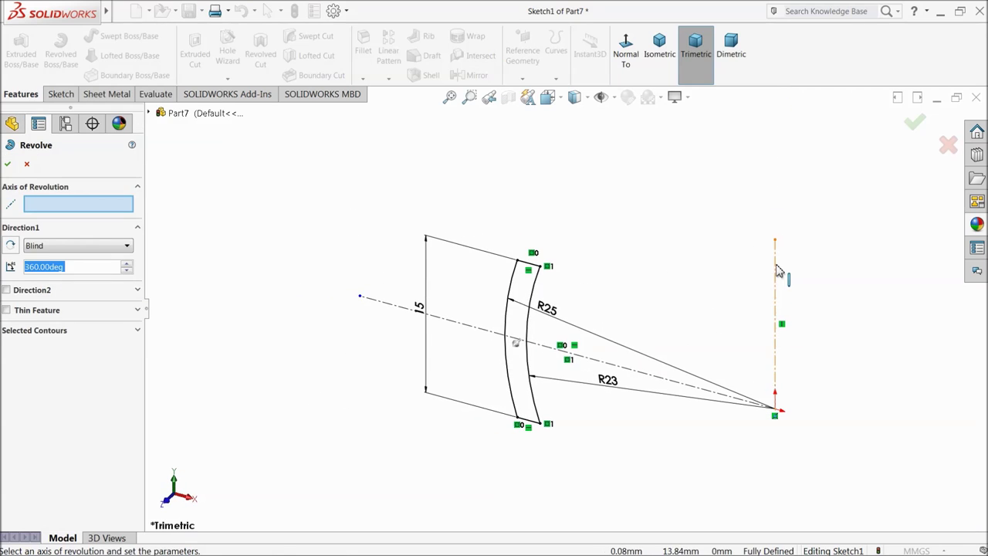
left_click(779, 274)
scroll(647, 311, "up", 3)
scroll(709, 397, "down", 3)
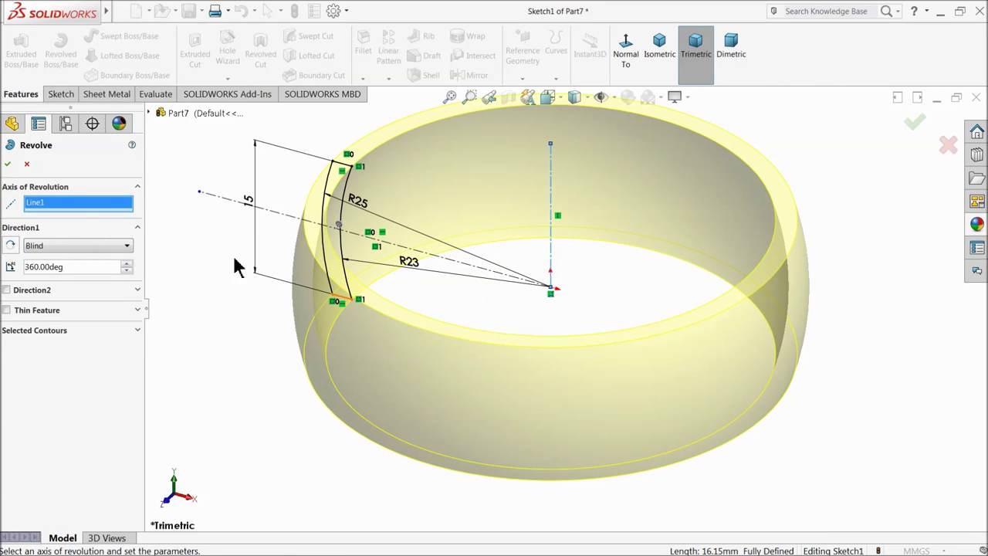
left_click(8, 164)
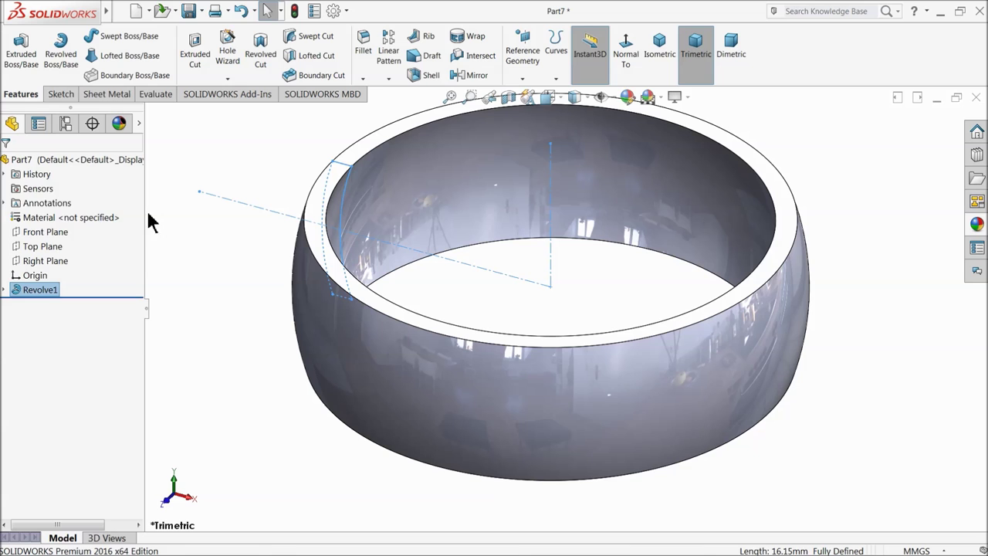
- Sketch a circle on the Right Plane, centred on the origin, with a radius of about 5.5 mm
left_click(44, 261)
left_click(52, 250)
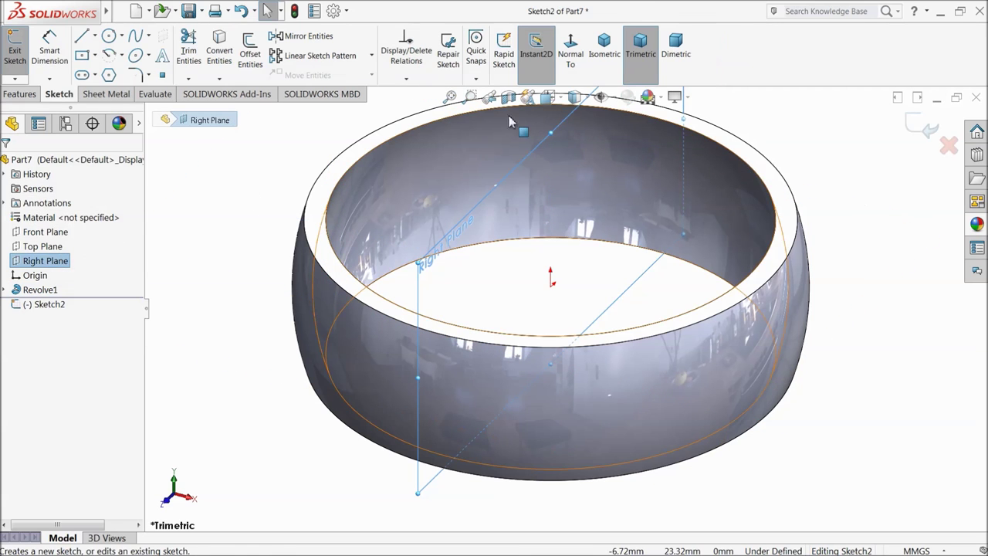
left_click(572, 48)
left_click(110, 37)
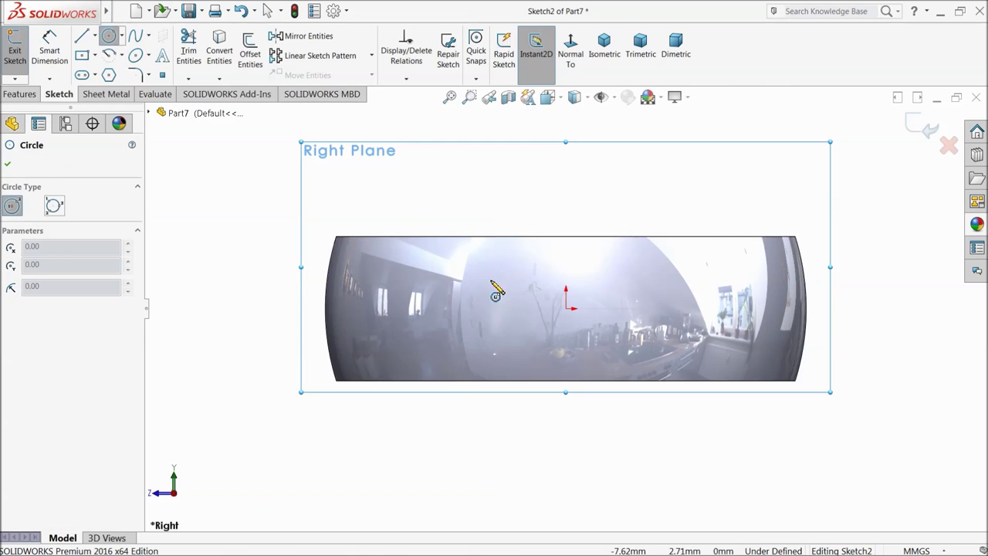
left_click(566, 308)
left_click(529, 272)
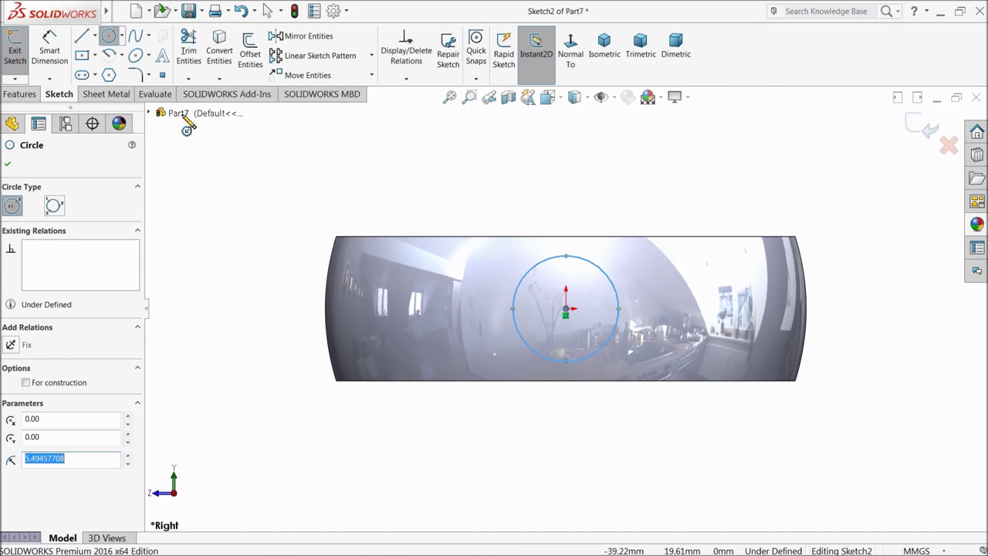
- Dimension the circle on the Right Plane to a diameter of 8 mm
left_click(60, 60)
left_click(536, 268)
left_click(554, 214)
type("8")
key("Return")
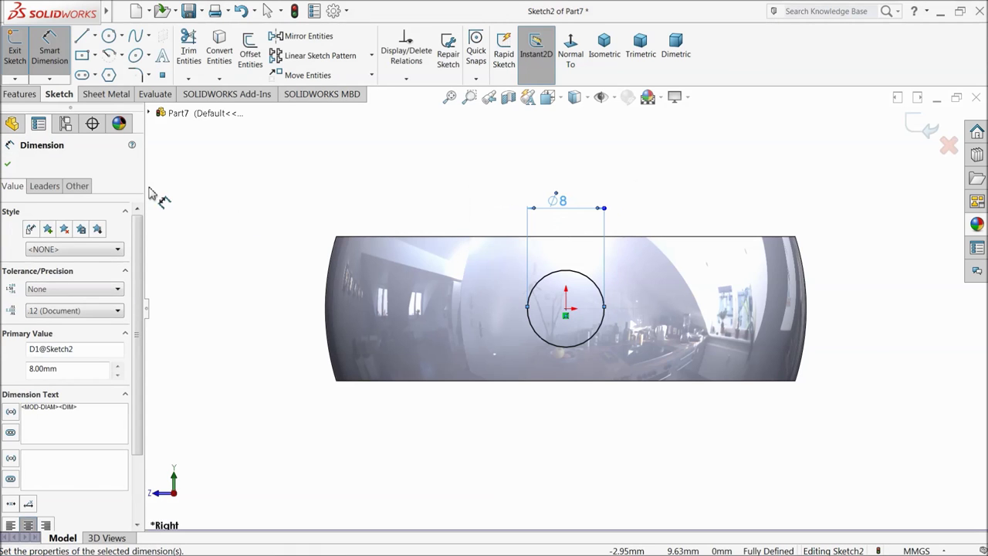
- Set up an extruded cut of the 8 mm circle with the Through All - Both end condition
left_click(20, 94)
left_click(195, 48)
left_click(659, 48)
left_click(48, 243)
left_click(62, 273)
scroll(530, 340, "down", 3)
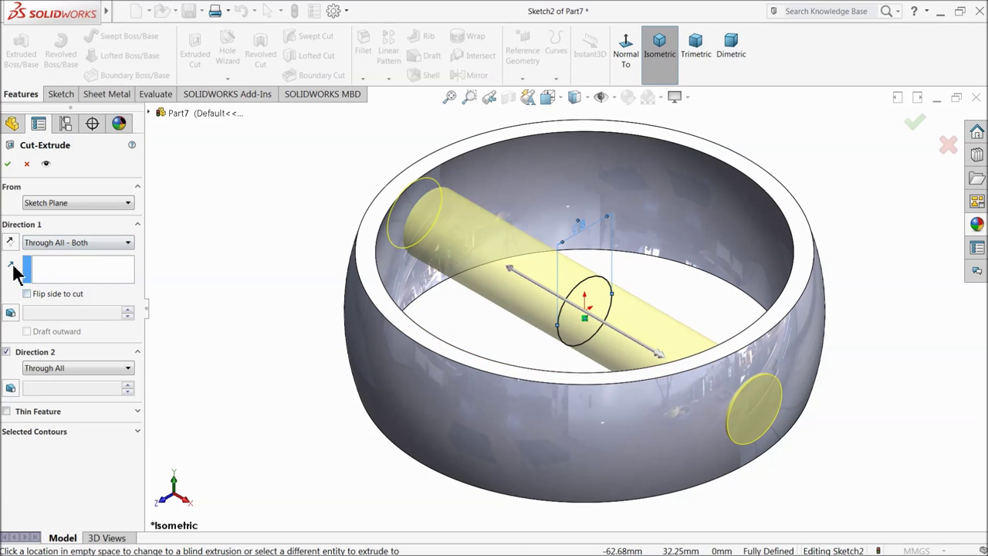
- Change the cut's first direction to Blind with a depth of 30 mm
left_click(42, 244)
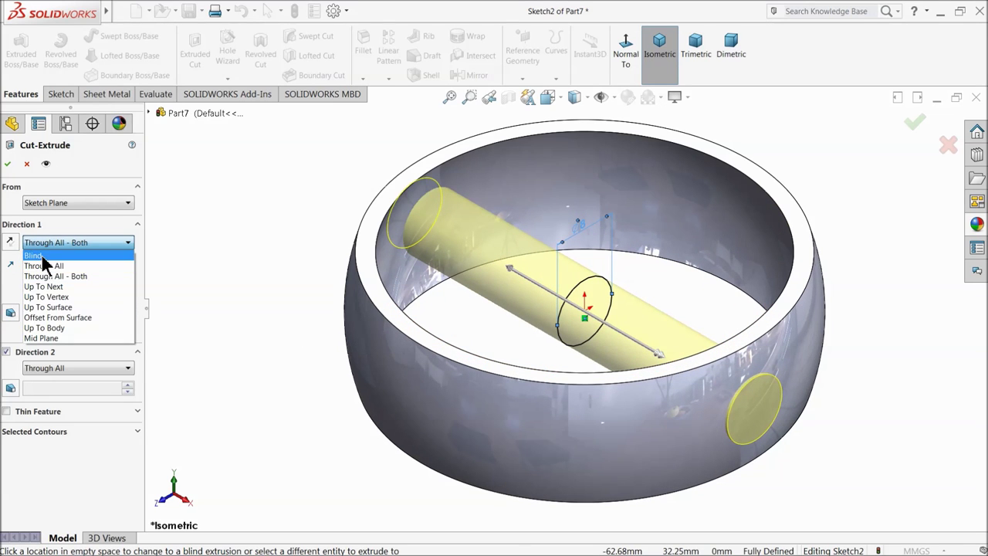
left_click(47, 267)
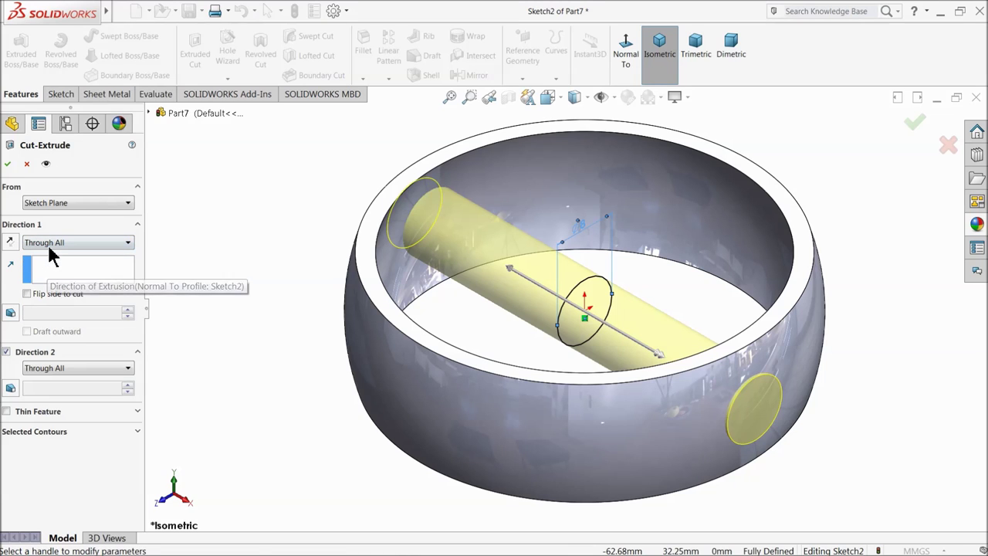
left_click(47, 243)
left_click(48, 259)
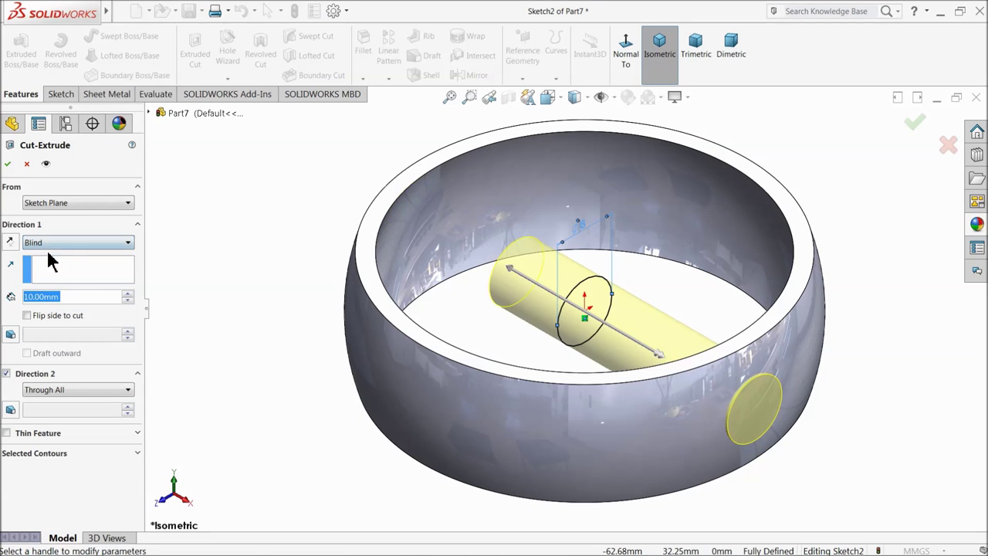
left_click(128, 294)
left_click(127, 295)
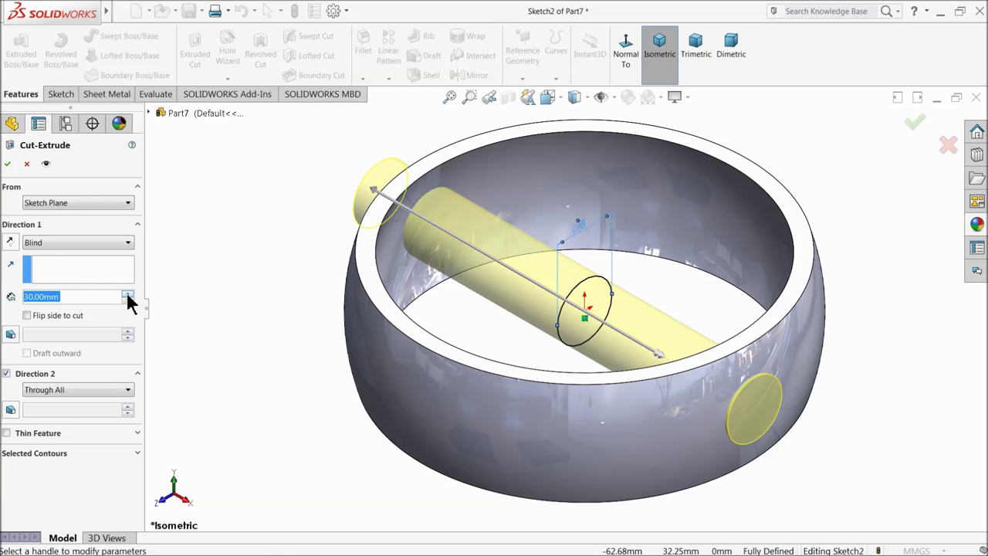
- Set the cut's second direction to Blind, deep enough to pierce the opposite ring wall, and complete the cut
left_click(6, 374)
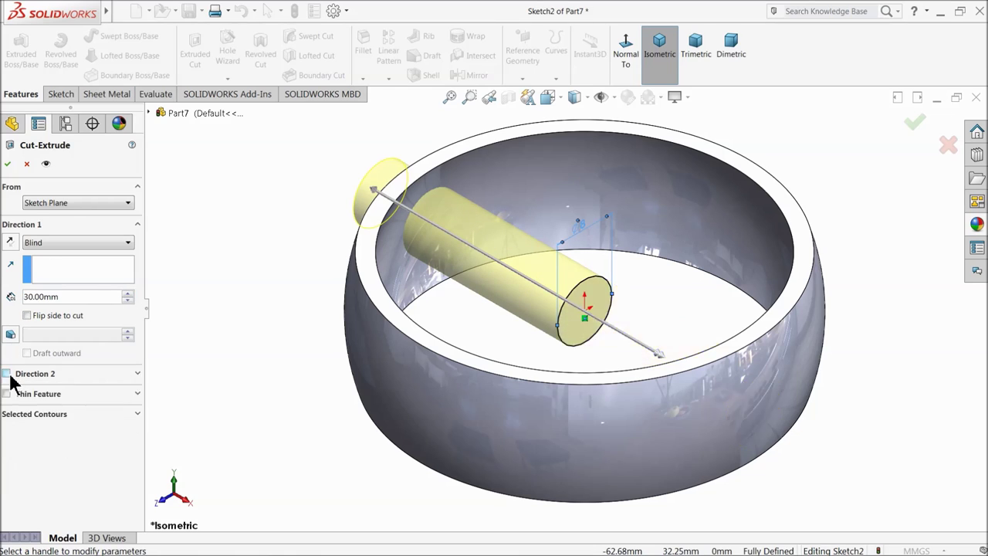
left_click(6, 373)
left_click(48, 389)
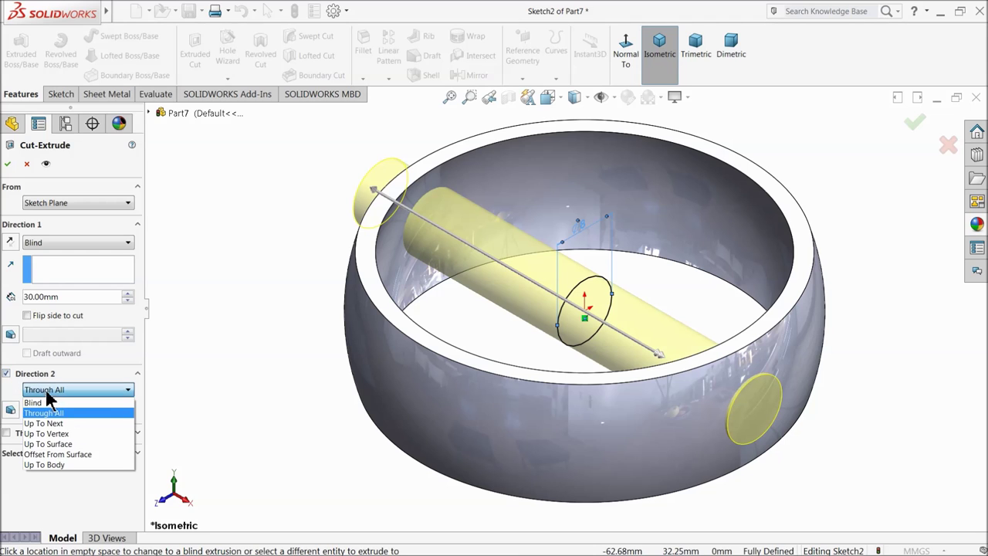
left_click(120, 408)
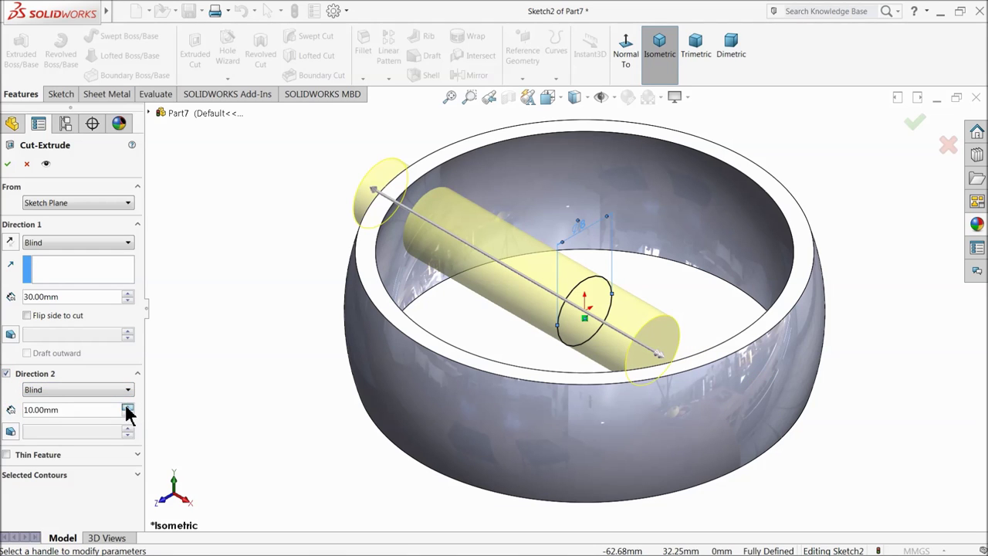
left_click(127, 408)
left_click(127, 408)
left_click(7, 164)
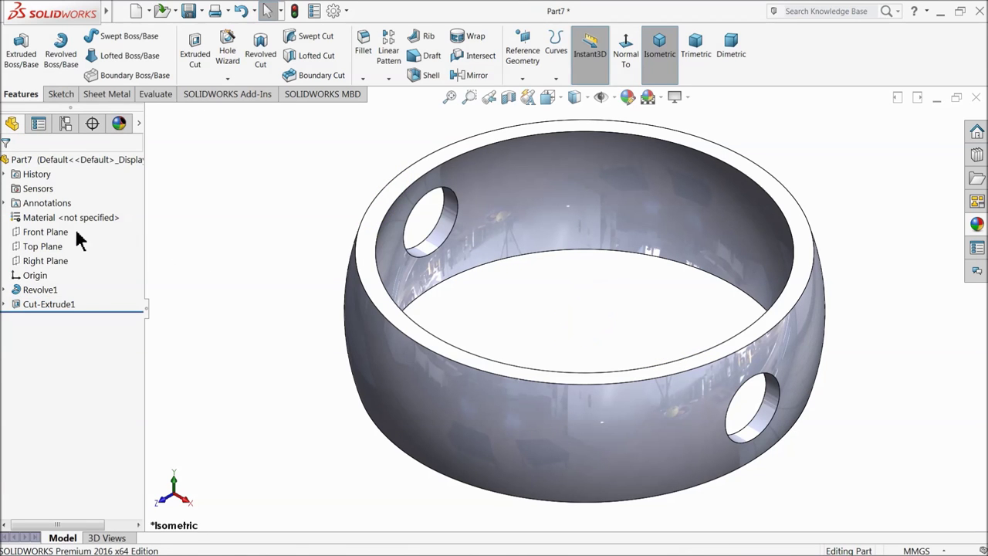
left_click(38, 232)
left_click(49, 222)
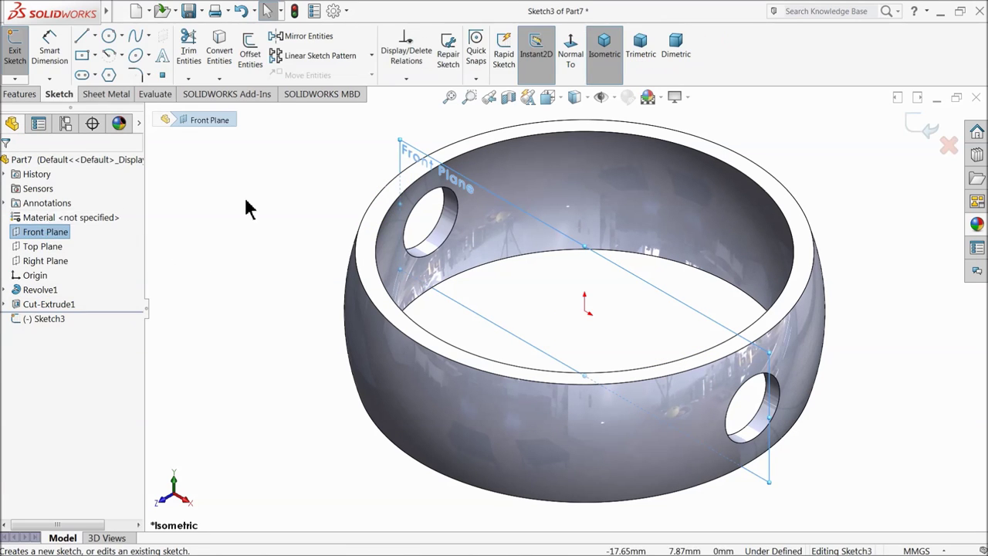
left_click(949, 146)
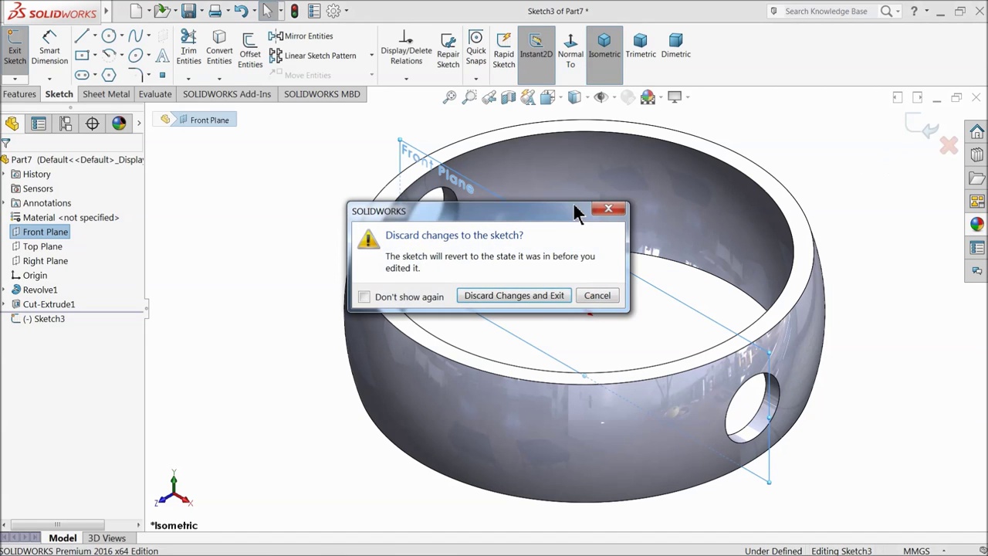
left_click(546, 307)
- Create a reference plane offset 37.5 mm from the Front Plane
left_click(35, 233)
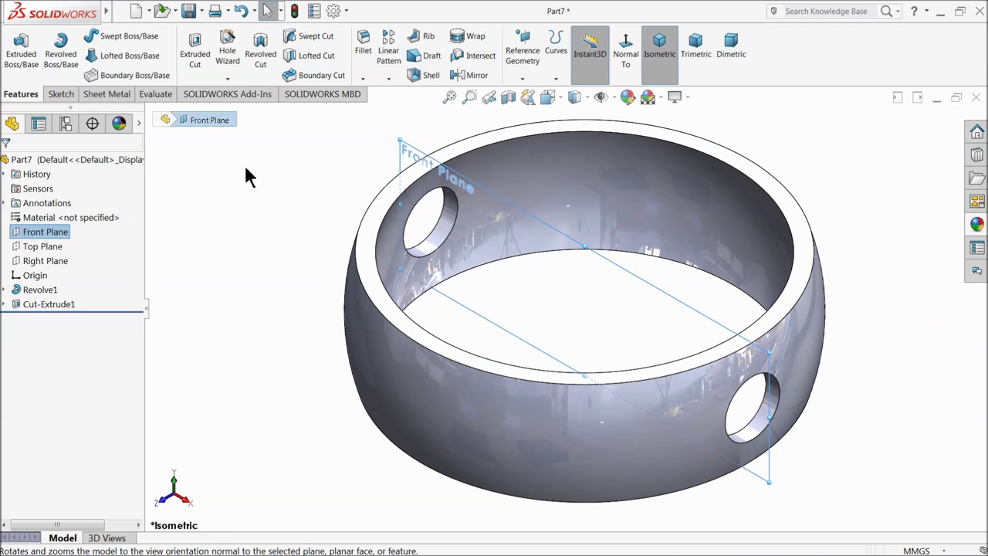
left_click(522, 78)
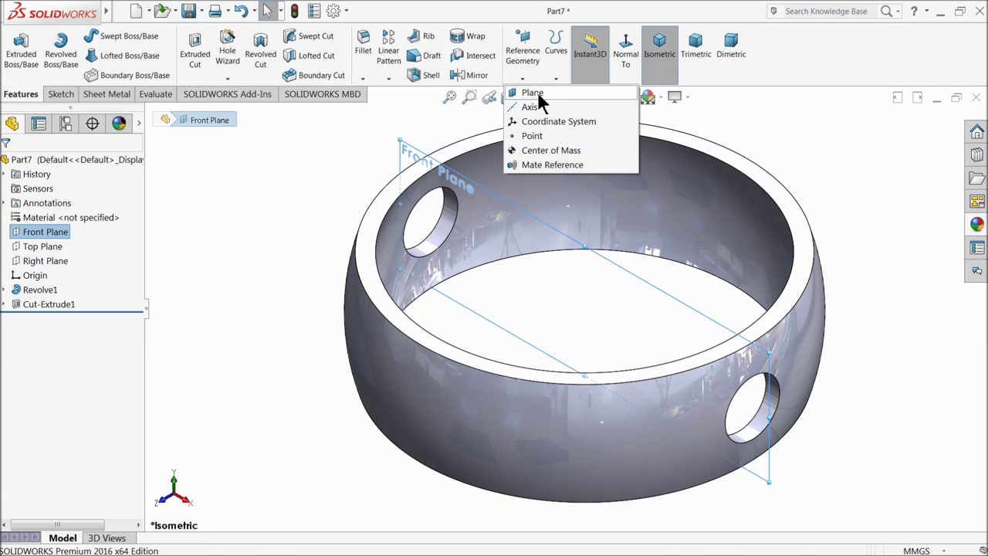
left_click(538, 96)
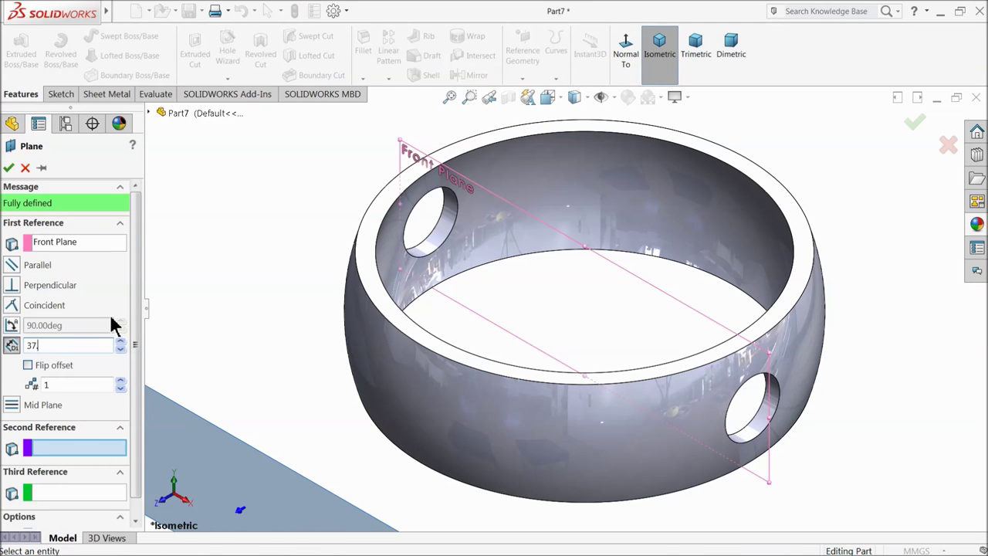
key("Return")
middle_click_drag(289, 256, 293, 271)
left_click(8, 169)
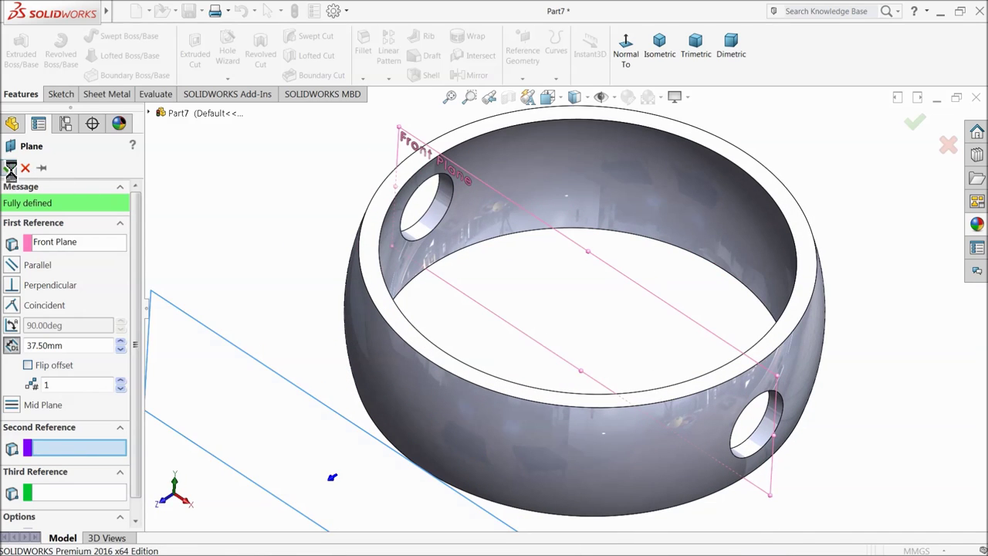
- Sketch a circle on the new offset plane, centred on the origin, with a radius of about 5.2 mm
left_click(60, 94)
left_click(23, 55)
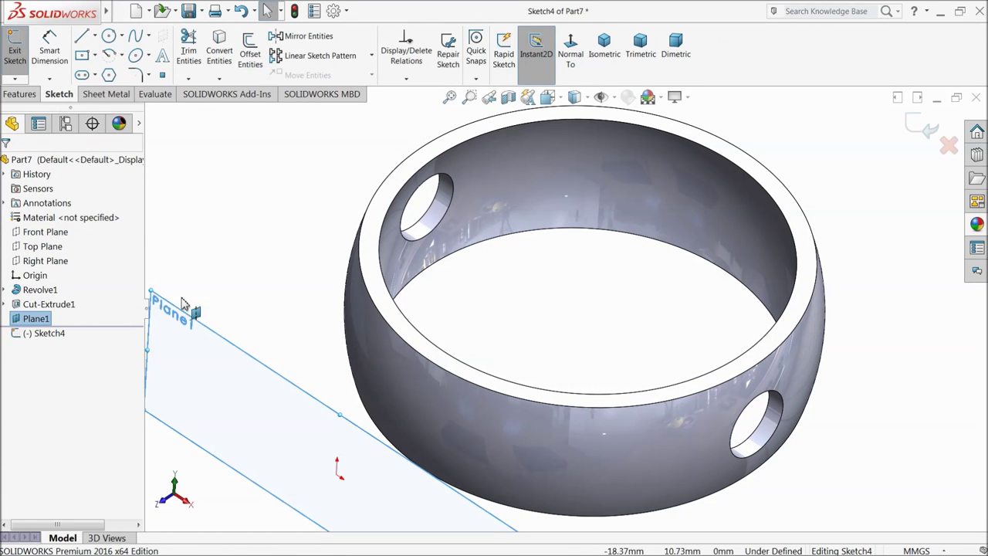
left_click(108, 36)
scroll(507, 308, "up", 3)
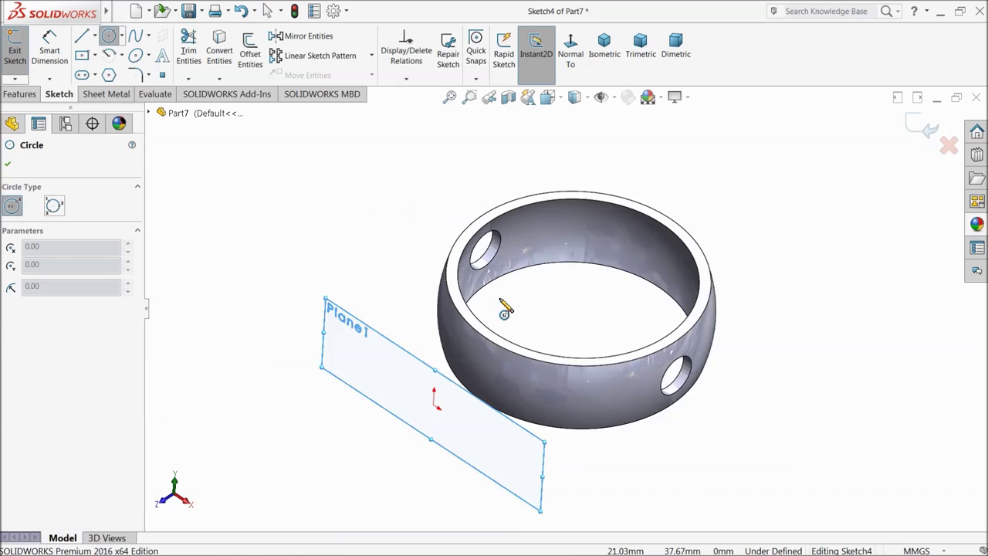
scroll(530, 425, "down", 5)
left_click(371, 323)
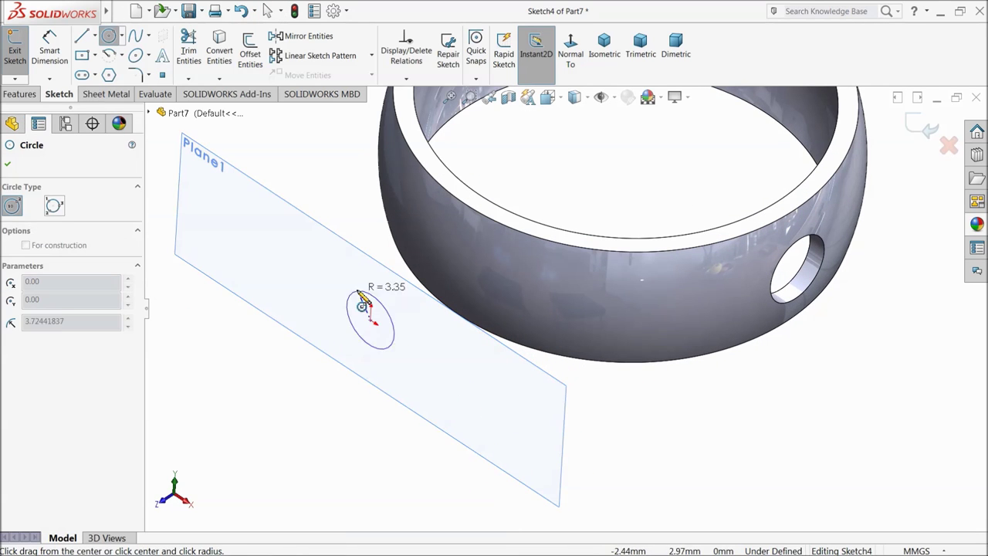
left_click(361, 276)
- Dimension the circle on the offset plane to a diameter of 8 mm
left_click(571, 59)
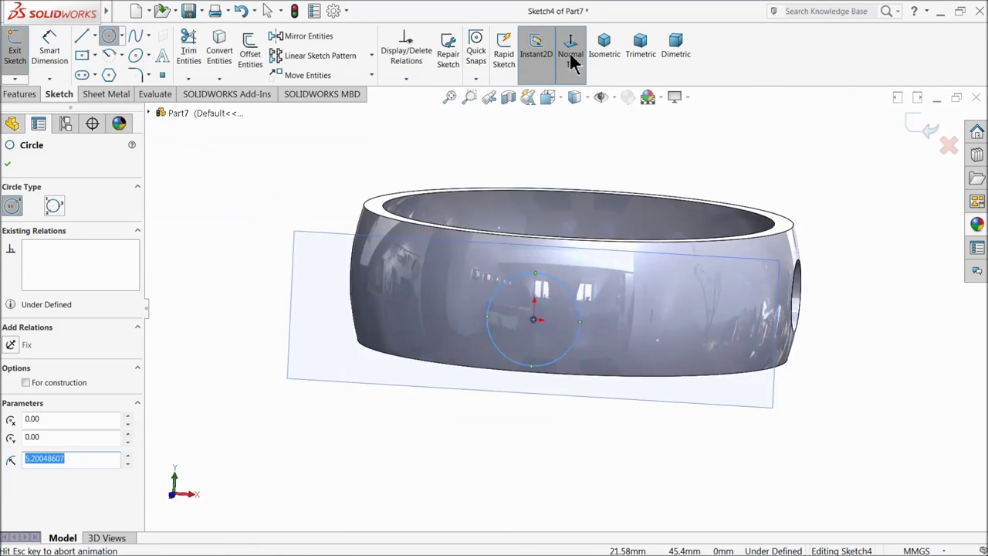
left_click(48, 42)
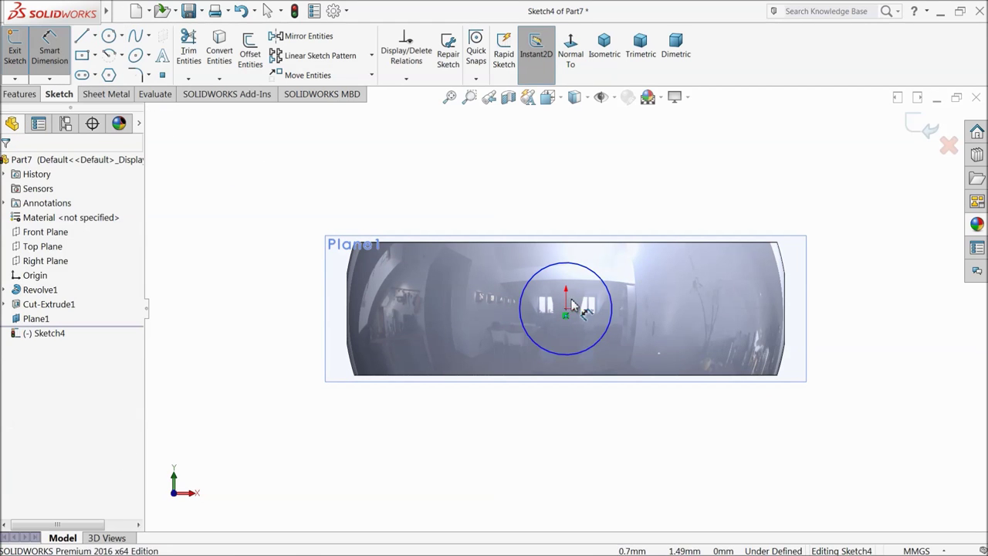
left_click(579, 264)
left_click(544, 204)
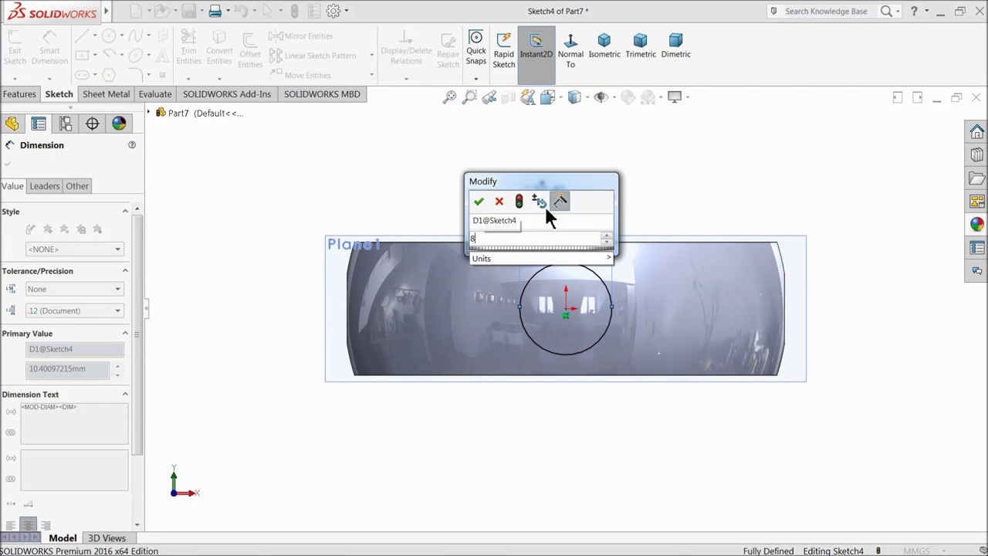
type("8")
key("Return")
- Extrude the 8 mm circle as a merged boss in the reversed direction, Up To Surface, ending at the ring's outer curved face
left_click(601, 72)
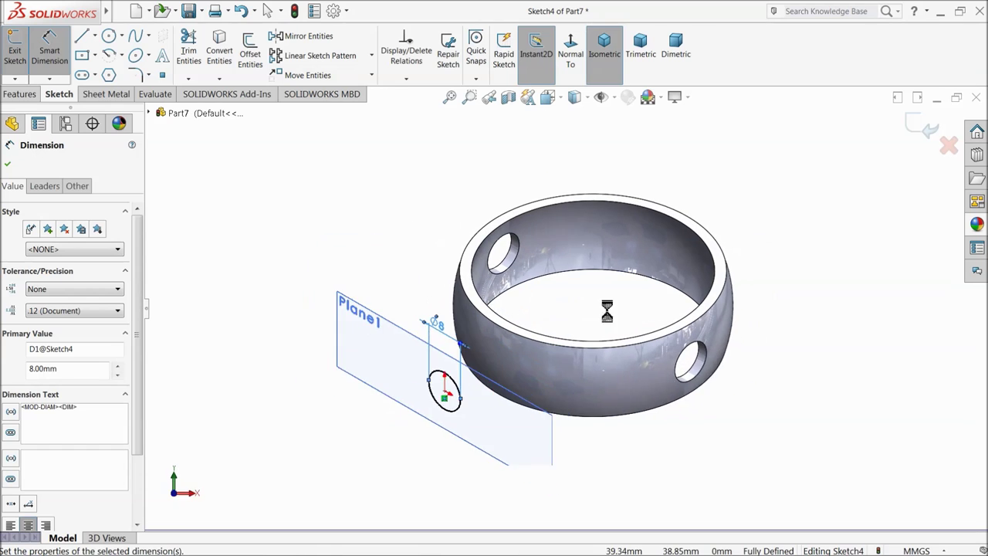
left_click(19, 94)
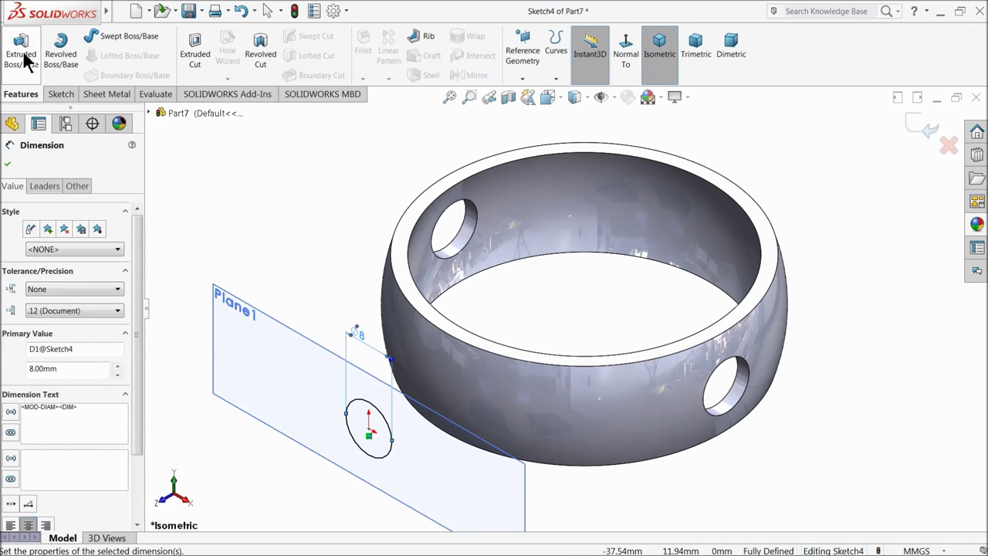
left_click(21, 53)
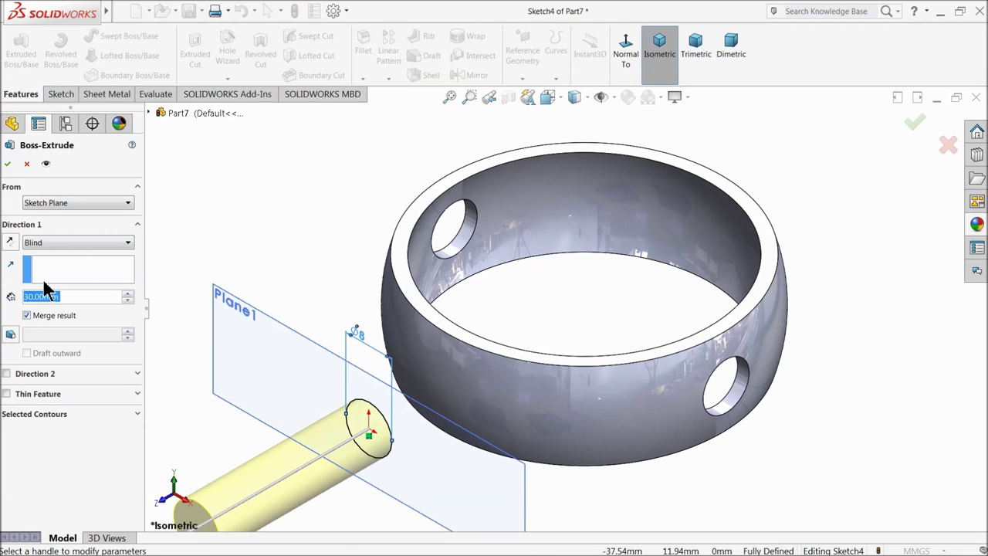
left_click(9, 242)
left_click(45, 243)
left_click(75, 297)
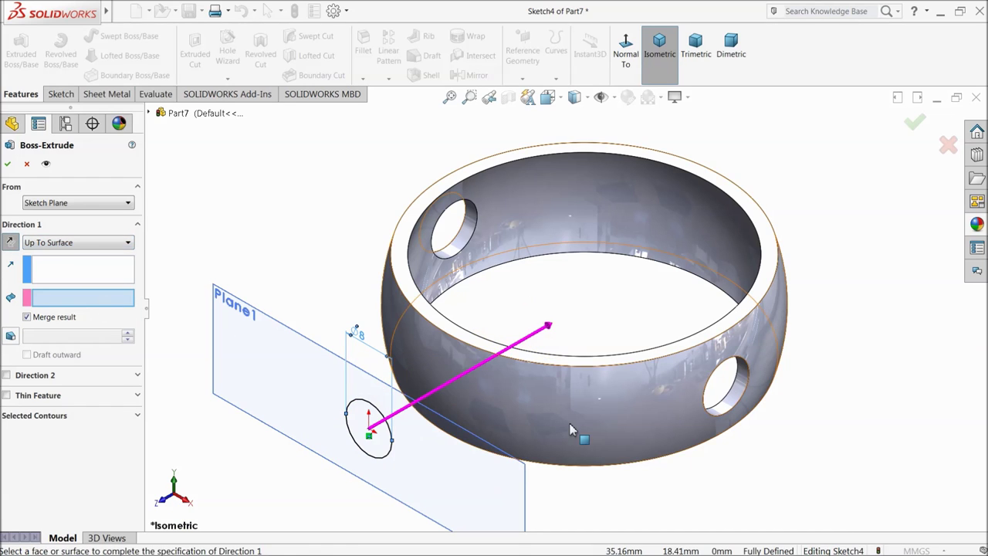
left_click(588, 413)
left_click(9, 165)
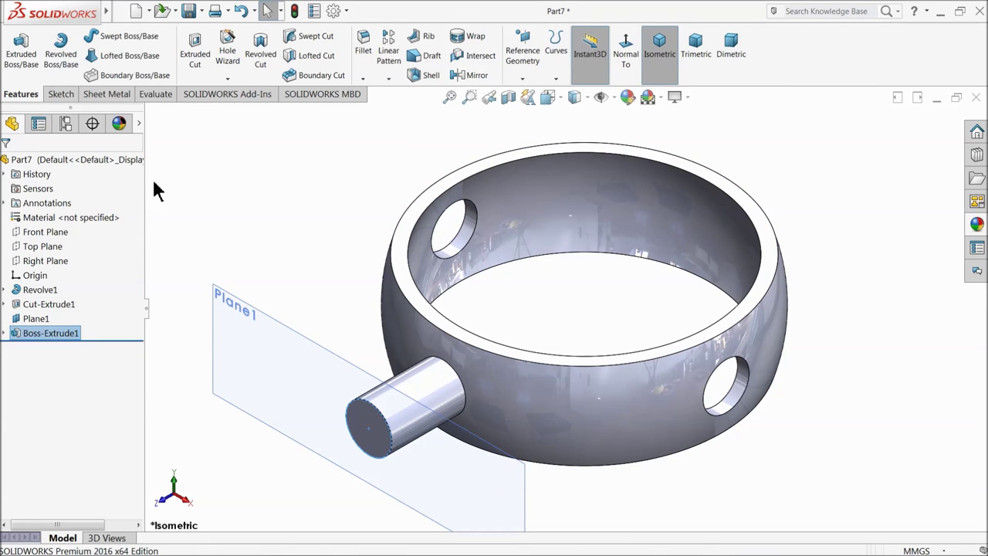
- Mirror the cylindrical boss about the Front Plane and hide the offset reference plane
left_click(42, 233)
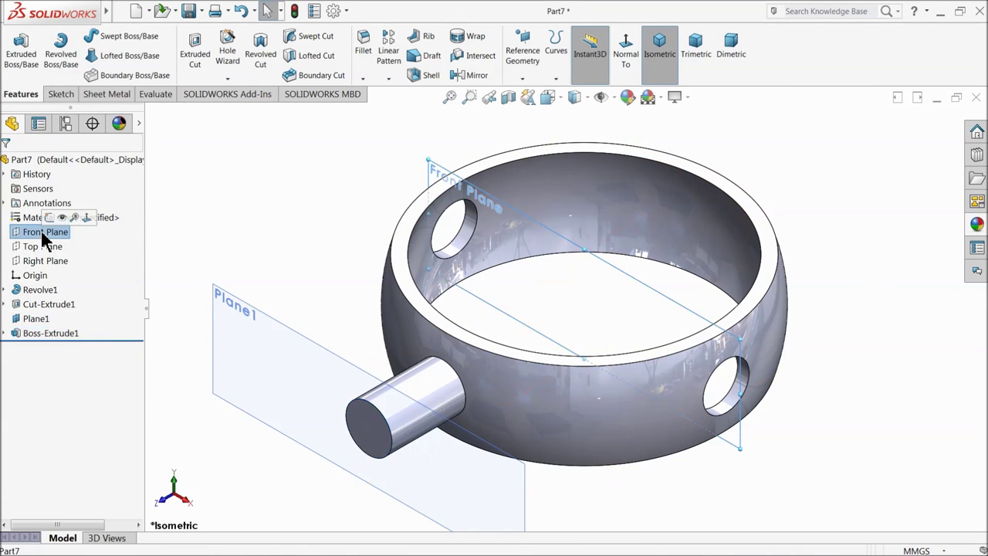
left_click(474, 76)
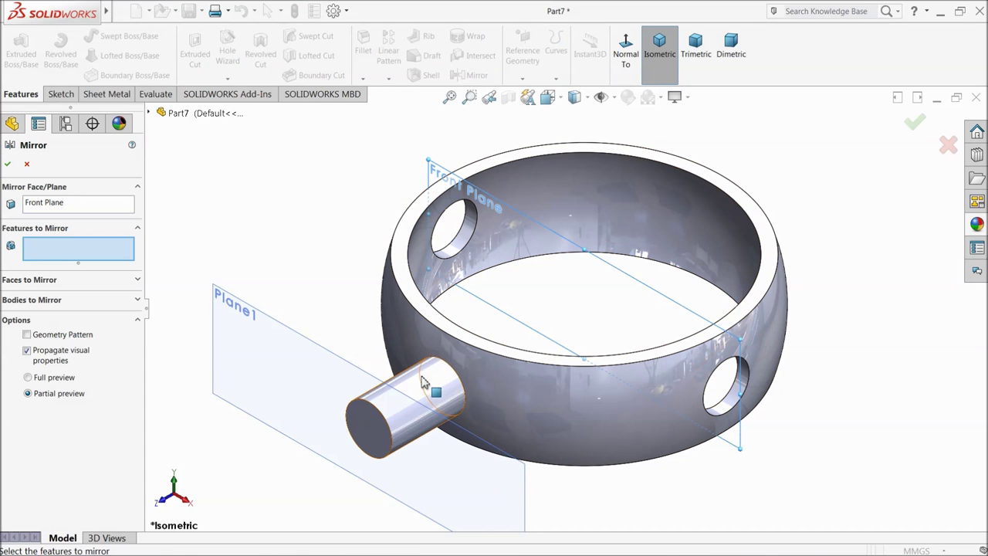
left_click(424, 386)
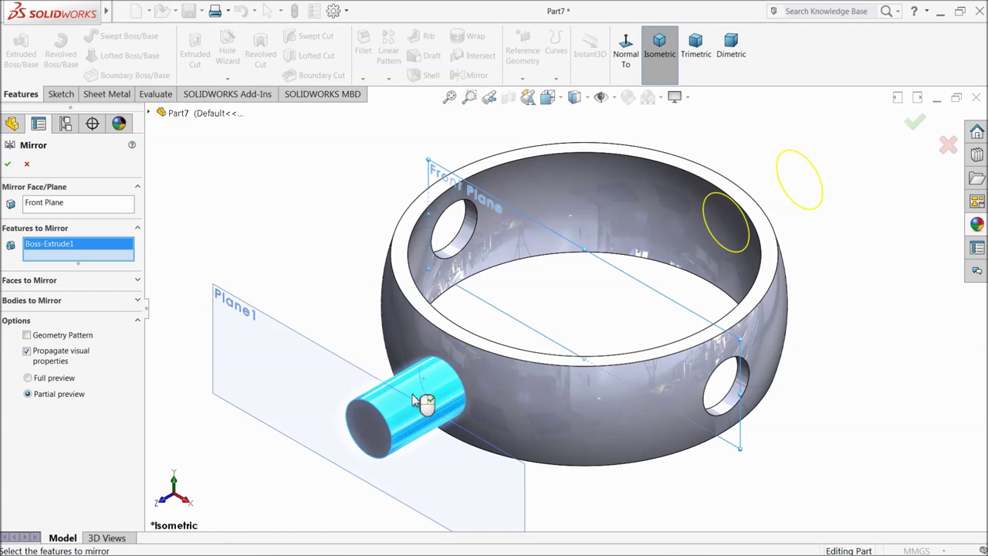
left_click(6, 164)
middle_click_drag(239, 280, 223, 301)
left_click(232, 317)
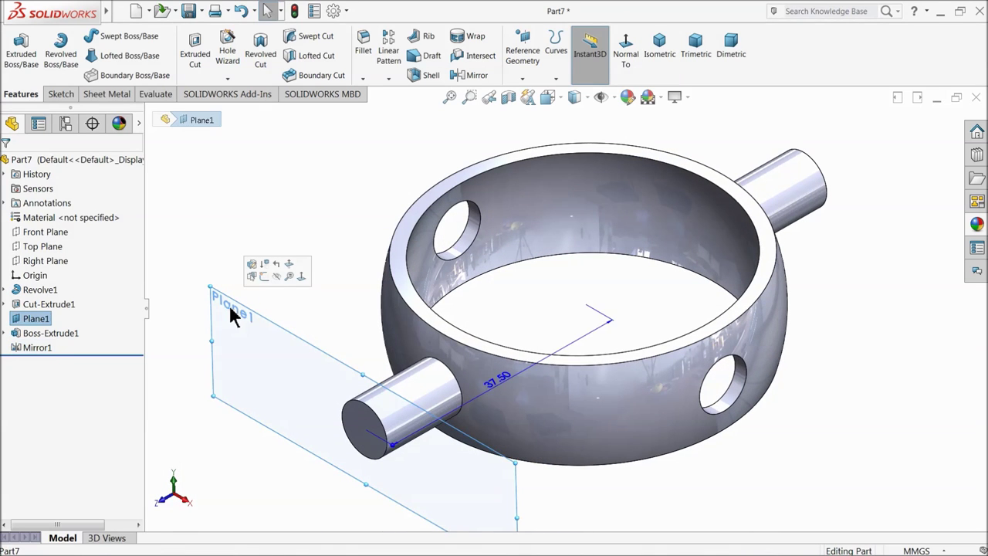
left_click(277, 277)
- Apply an orange colour from the standard swatches to the whole part
left_click(628, 97)
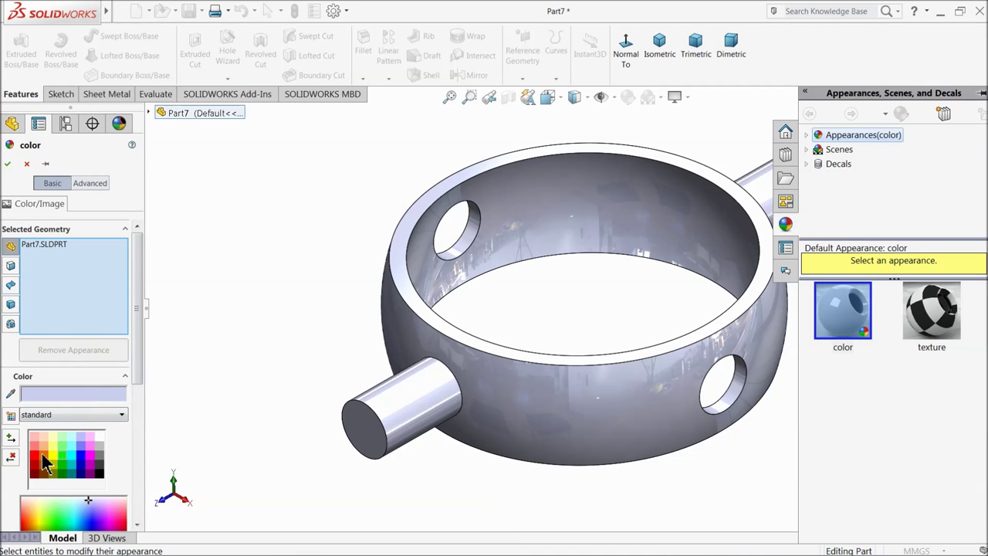
left_click(43, 456)
mouse_move(322, 370)
middle_mouse_down()
mouse_move(335, 368)
mouse_move(315, 353)
middle_mouse_up()
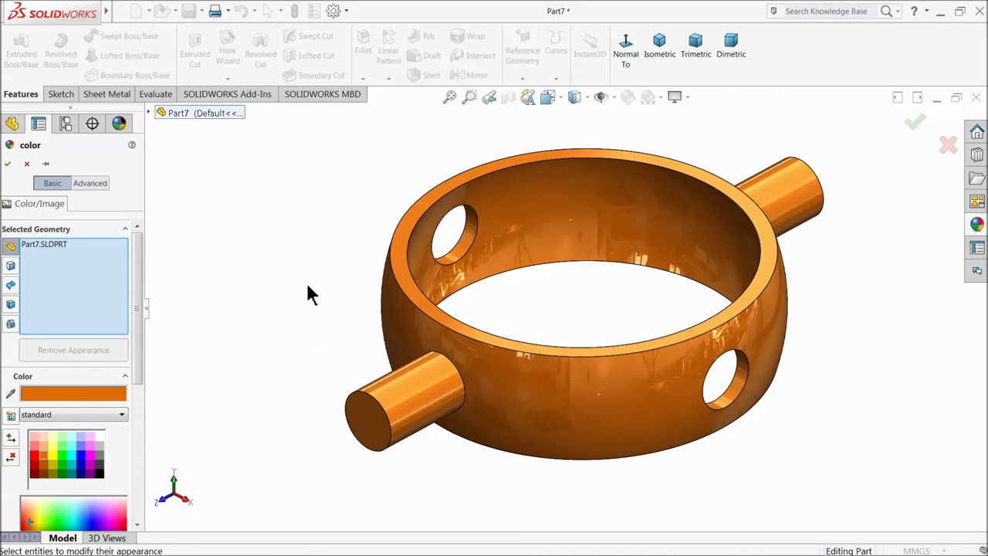
left_click(9, 164)
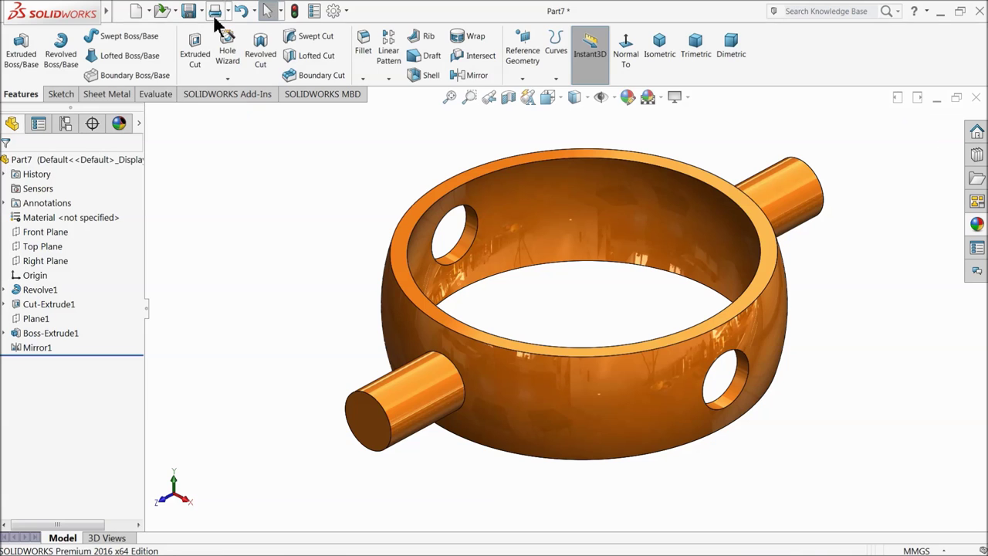
- Start a new sketch on the Right Plane and view it face-on
middle_click_drag(345, 258, 331, 286)
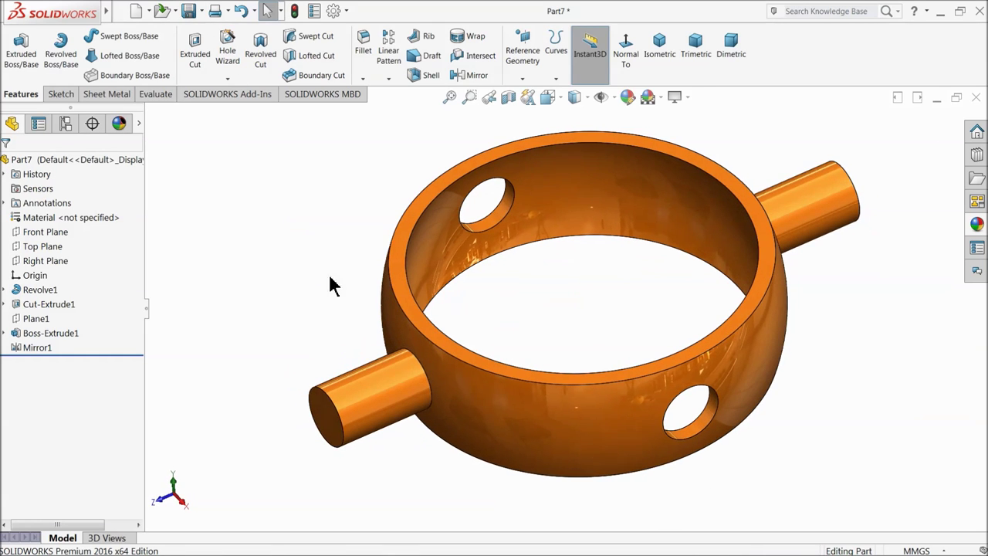
left_click(38, 261)
left_click(44, 248)
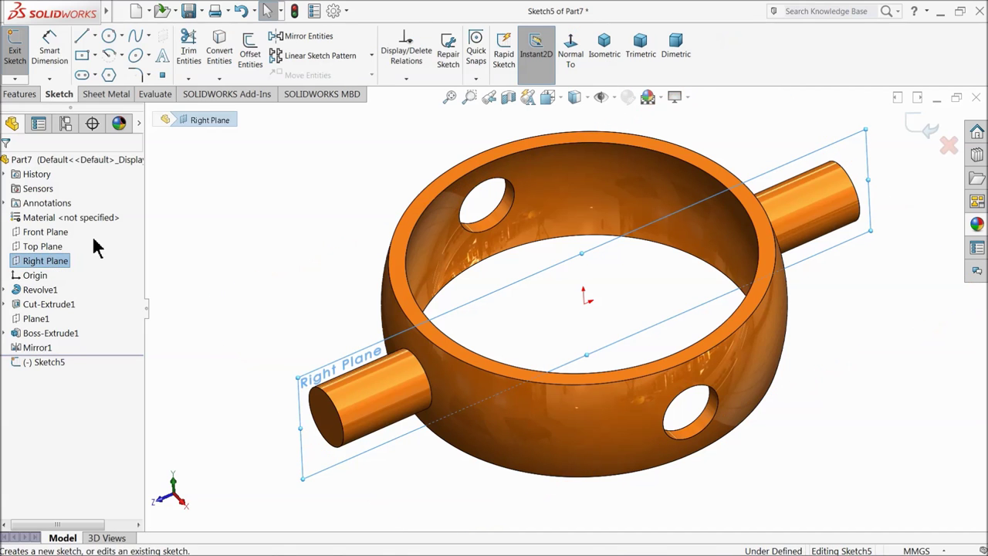
left_click(581, 65)
- Draw a vertical centreline through the origin, extending above and below the ring
left_click(95, 36)
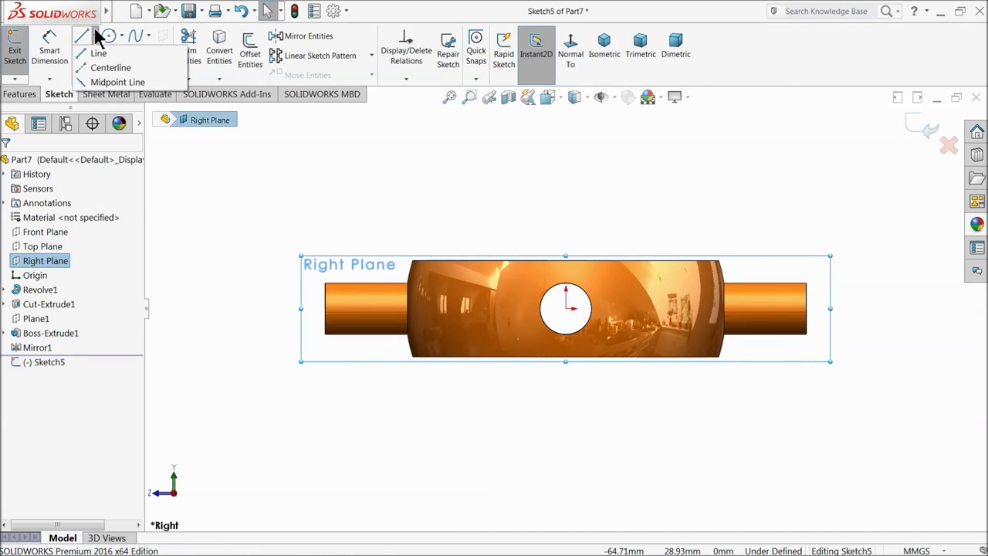
left_click(96, 67)
scroll(587, 155, "up", 3)
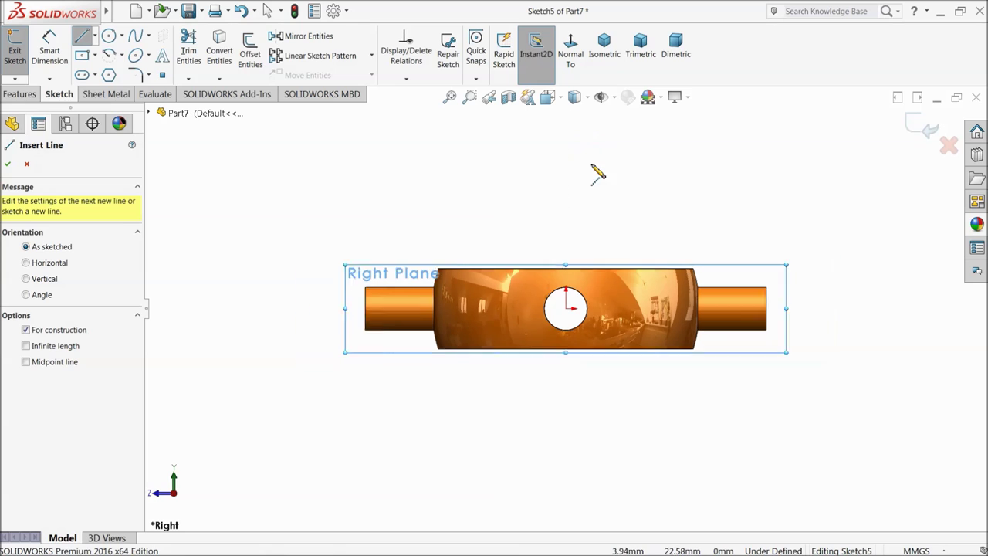
left_click(567, 151)
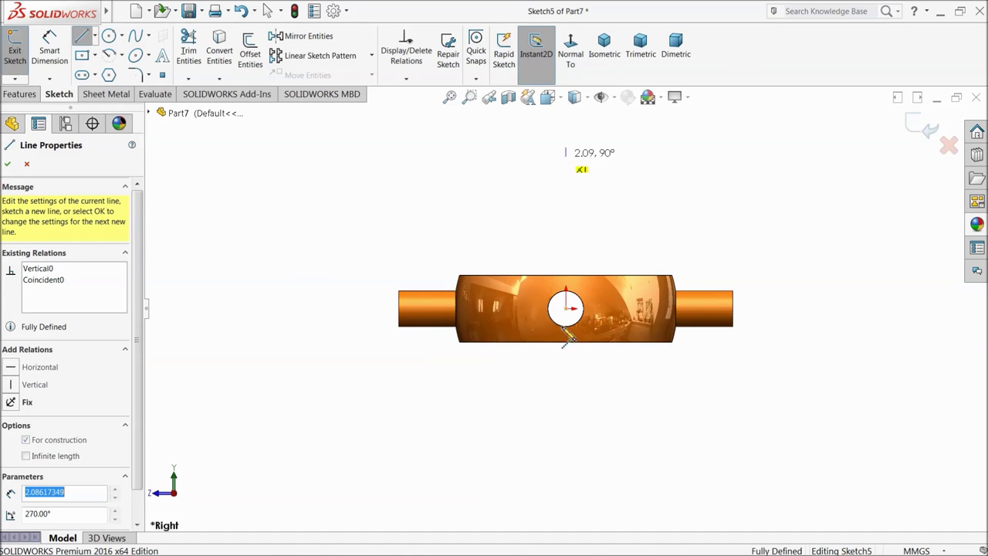
double_click(566, 445)
left_click(567, 153)
right_click(616, 161)
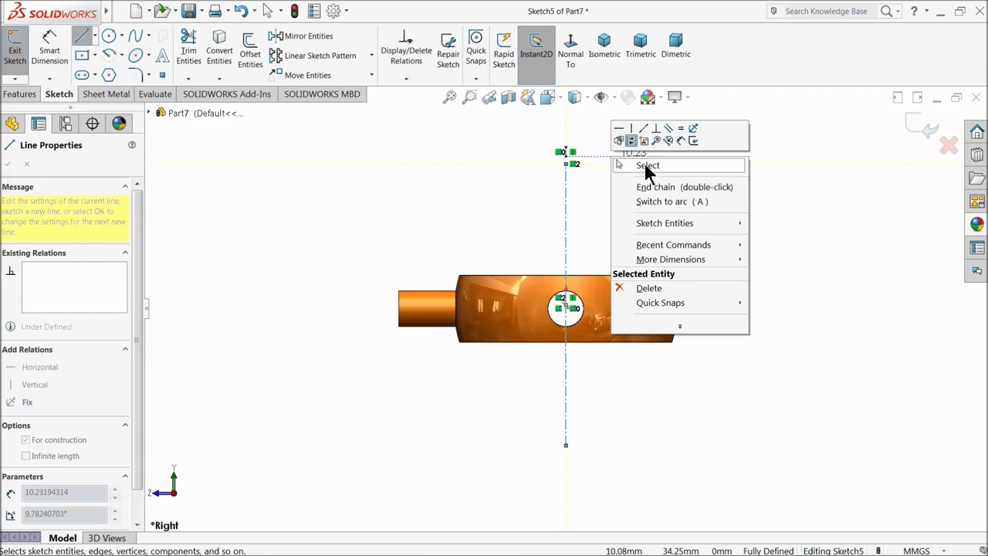
left_click(646, 168)
scroll(618, 174, "down", 4)
left_click(610, 164)
key("Escape")
- Sketch a centerpoint arc centred on the origin, with a radius of about 41 mm, beyond the end of one boss
scroll(611, 181, "up", 5)
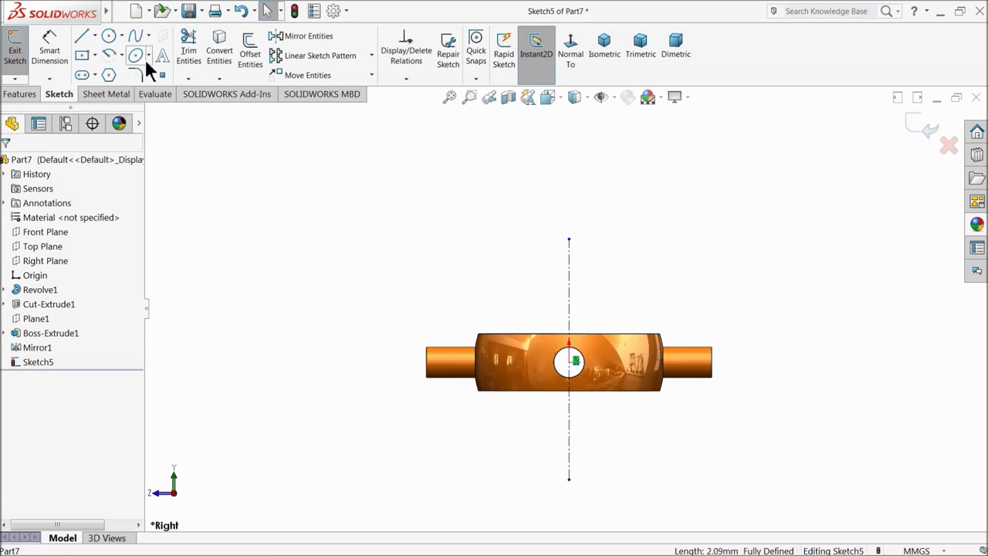
left_click(110, 58)
scroll(509, 401, "down", 4)
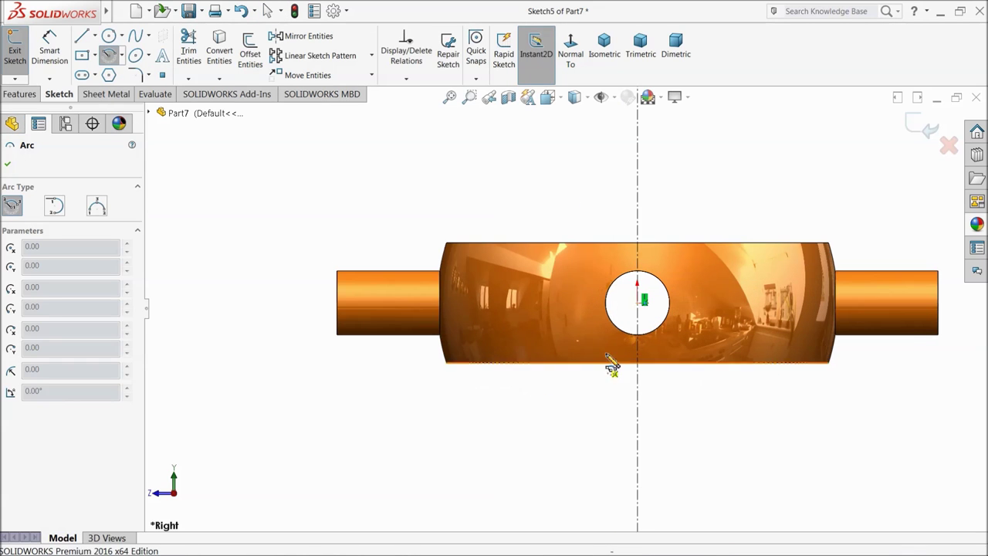
left_click(638, 301)
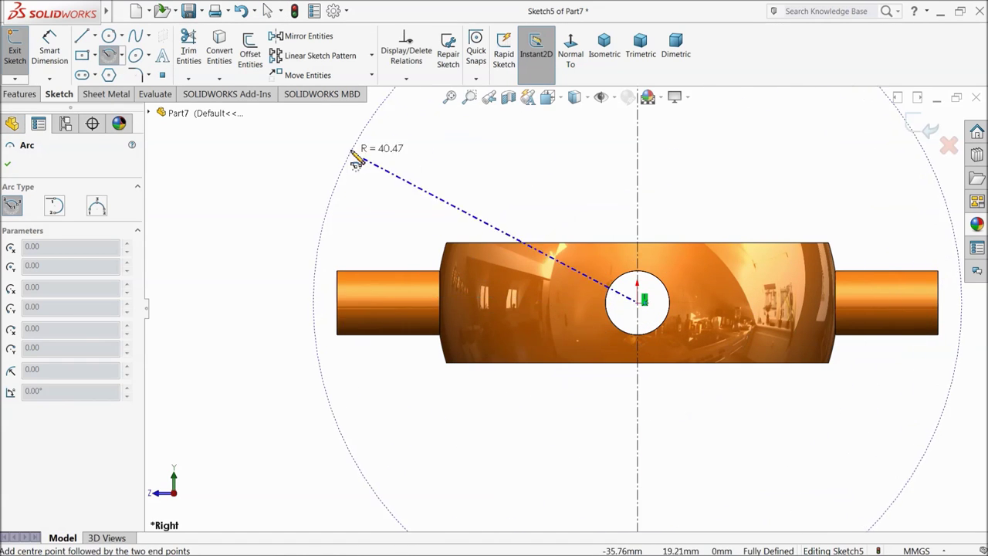
left_click(355, 138)
left_click(367, 484)
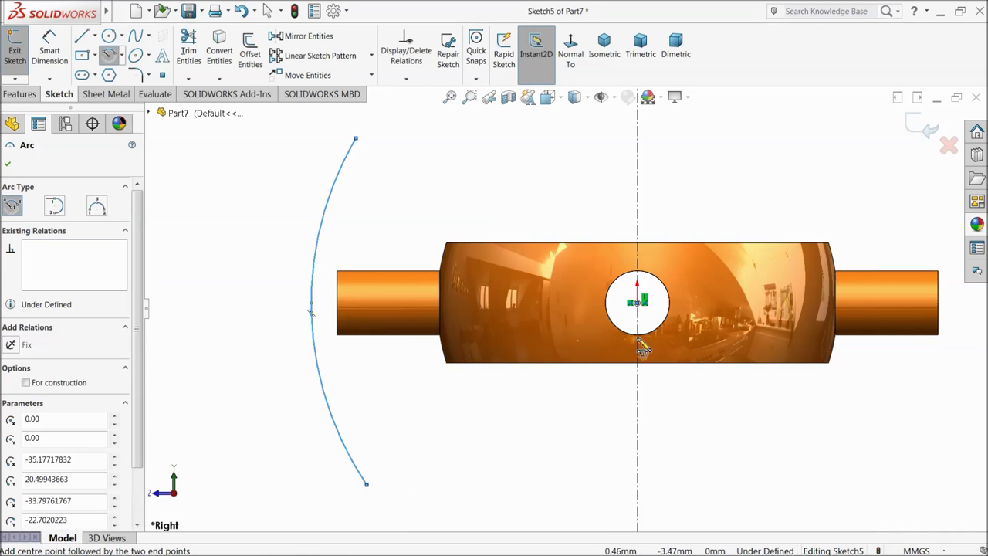
- Sketch a concentric inner semicircular arc of about 32 mm radius starting at the centreline's upper end, and stretch the outer arc's ends toward the centreline
left_click(638, 303)
scroll(638, 302, "up", 3)
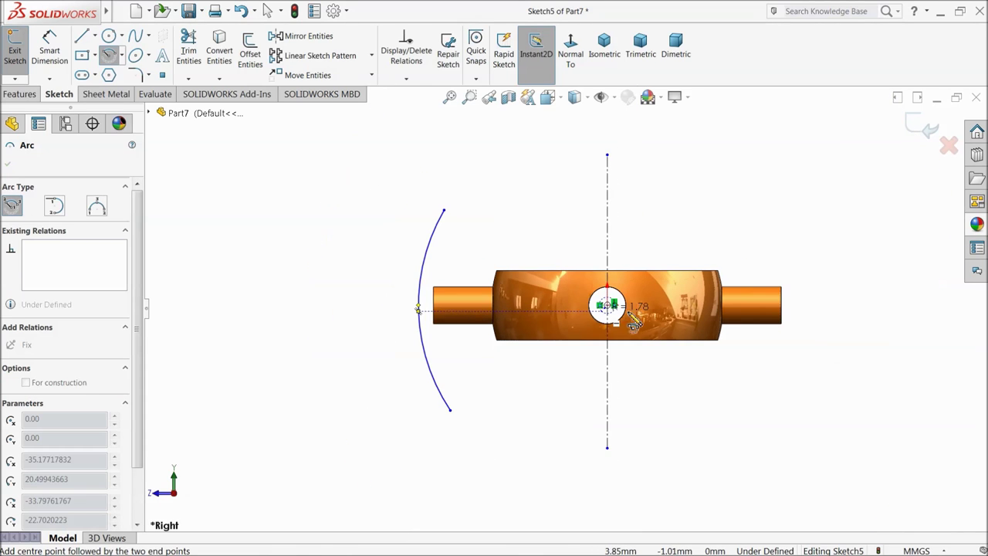
left_click(607, 156)
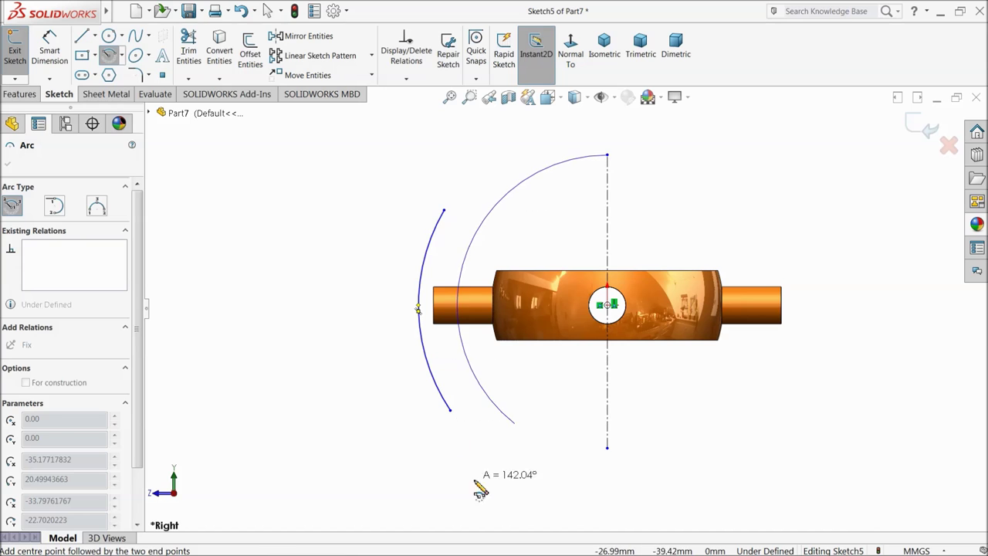
left_click(610, 461)
right_click(640, 405)
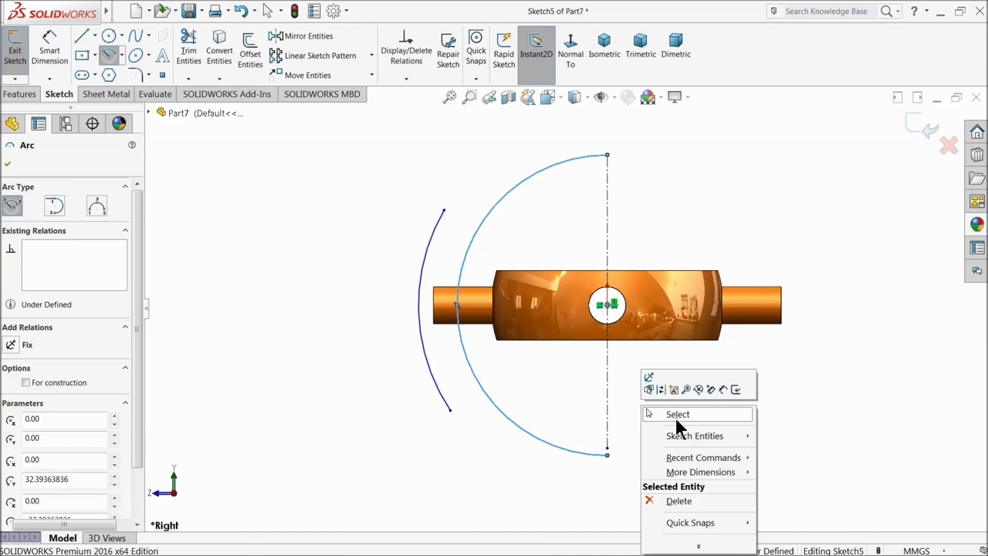
left_click(668, 416)
left_click_drag(444, 210, 598, 124)
left_click_drag(456, 410, 587, 490)
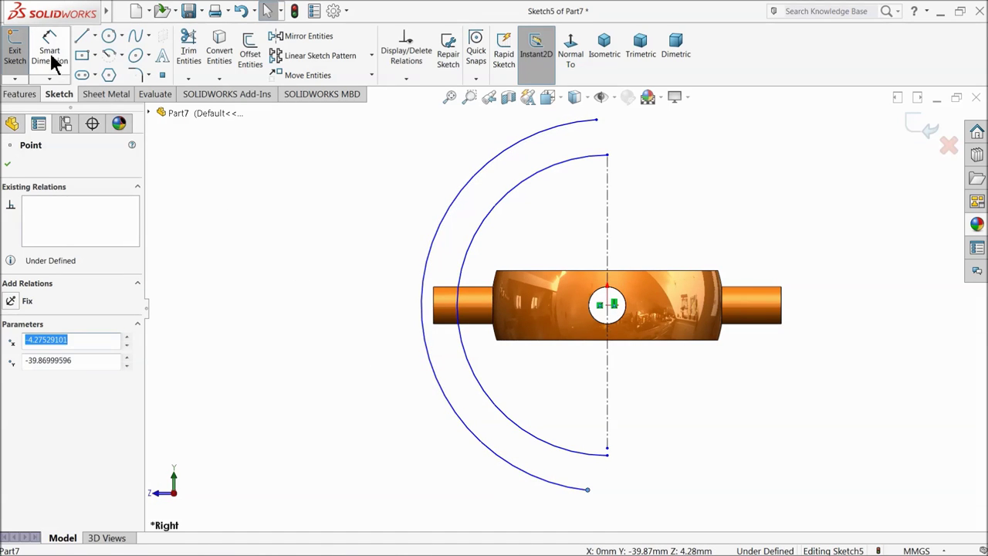
- Dimension the inner arc to a radius of 37.5 mm
left_click(54, 62)
left_click(465, 269)
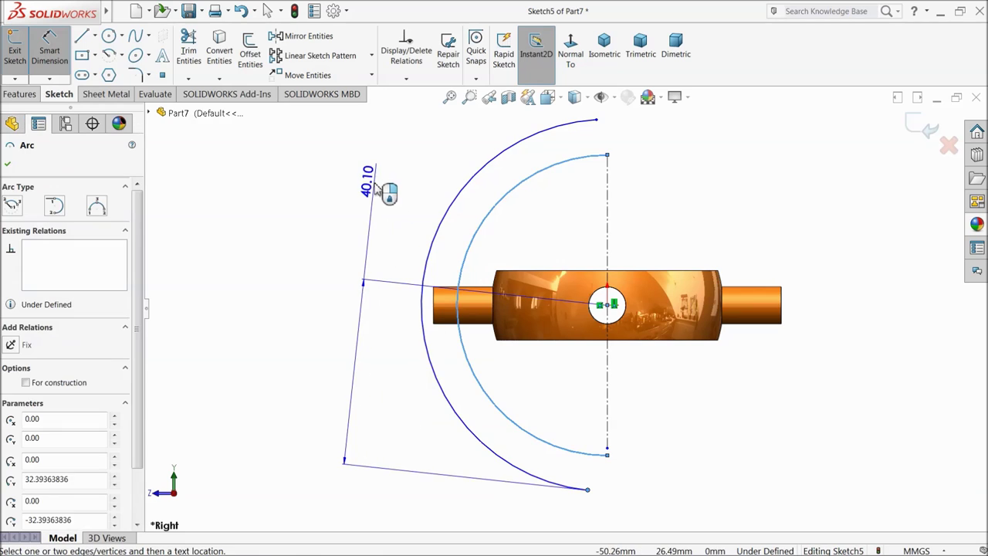
key("Escape")
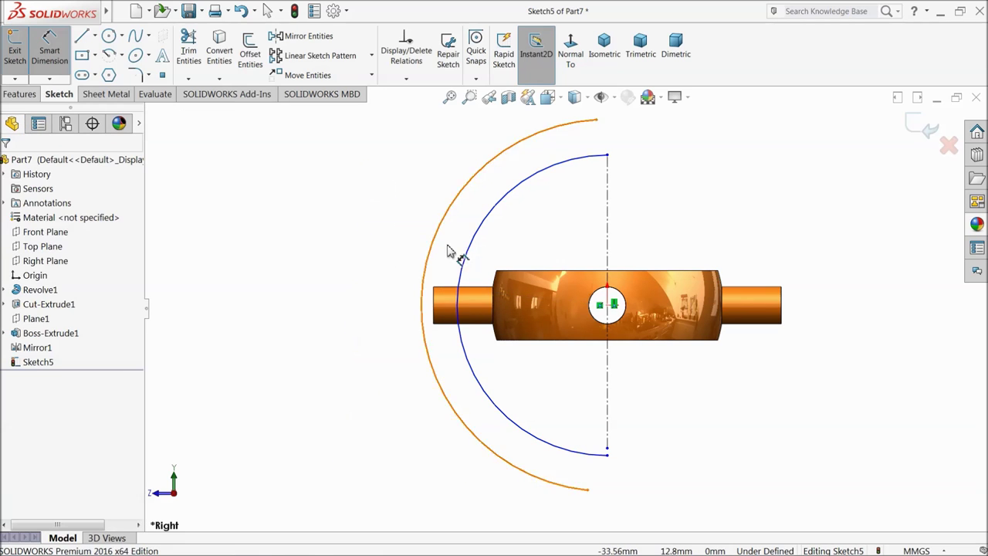
left_click(479, 244)
left_click(379, 203)
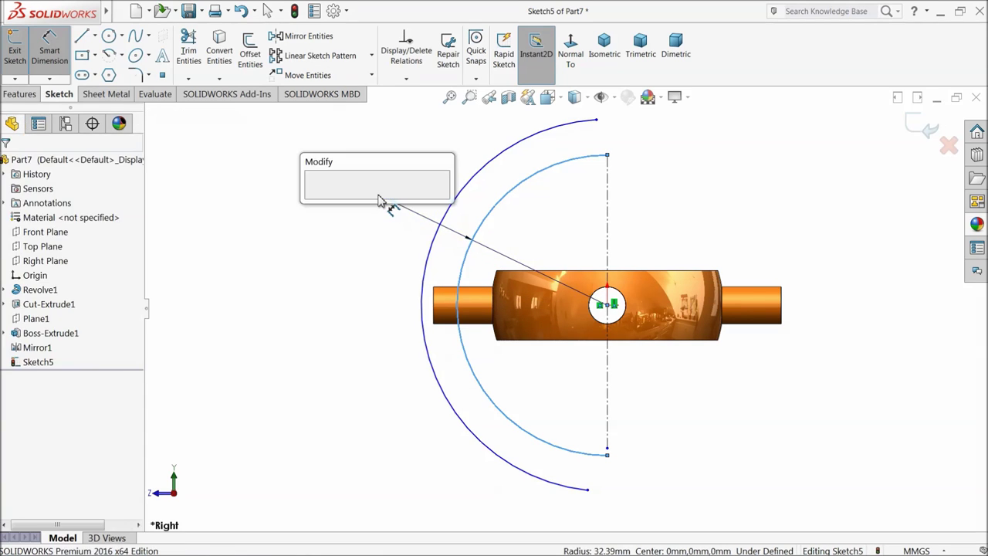
type("37.5")
key("Return")
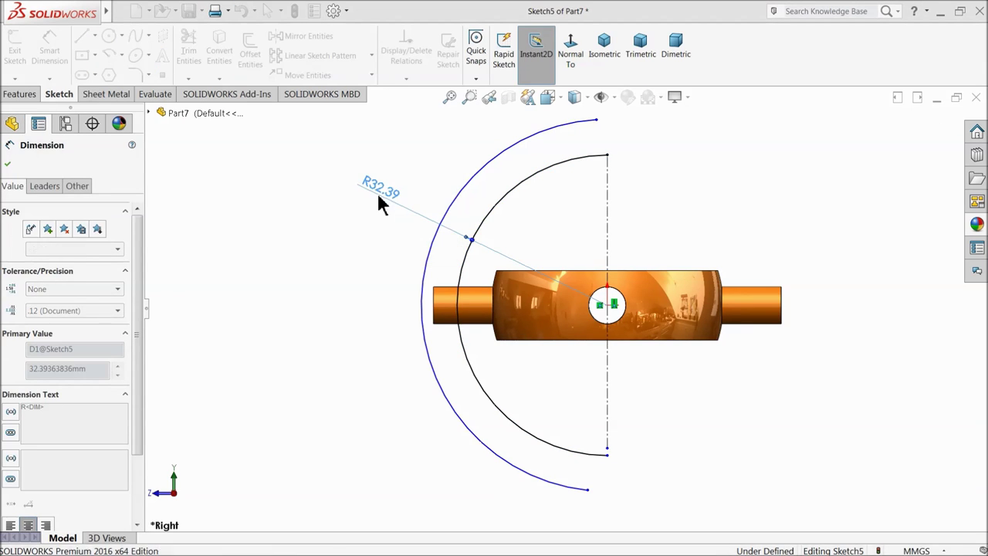
- Dimension the outer arc to a radius of 40 mm
left_click(454, 217)
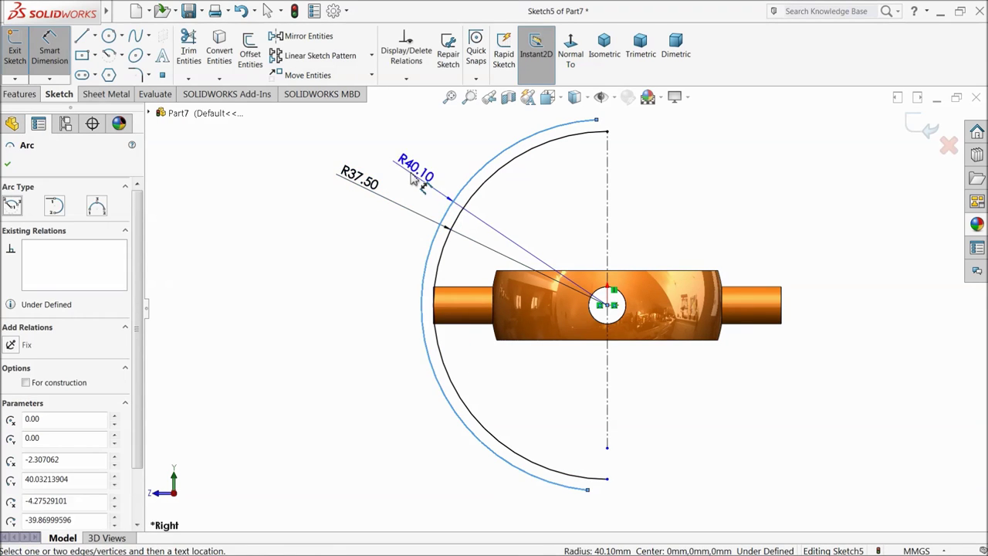
left_click(397, 165)
type("40")
key("Return")
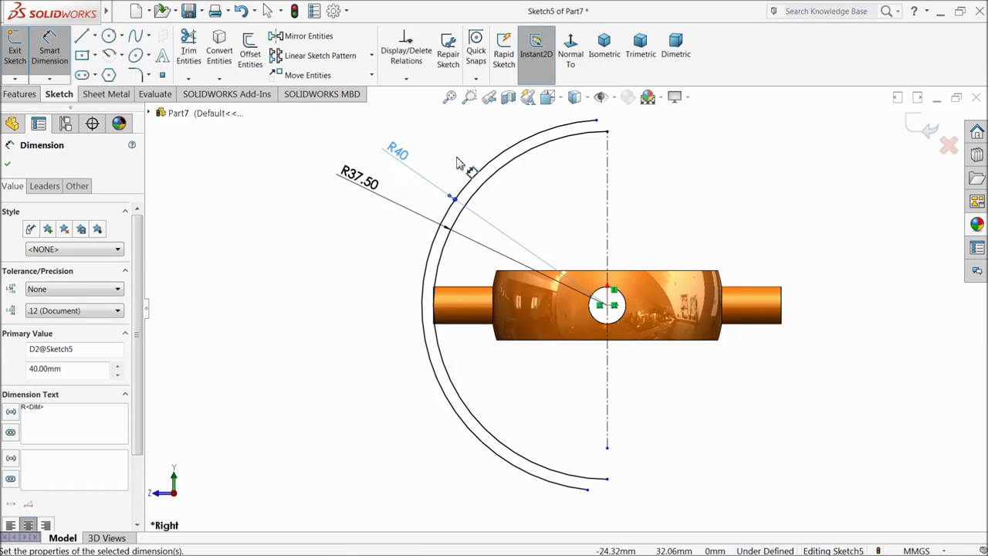
- Close the gap between the two arcs with one line joining their upper ends and another joining their lower ends
left_click(82, 42)
scroll(629, 150, "down", 4)
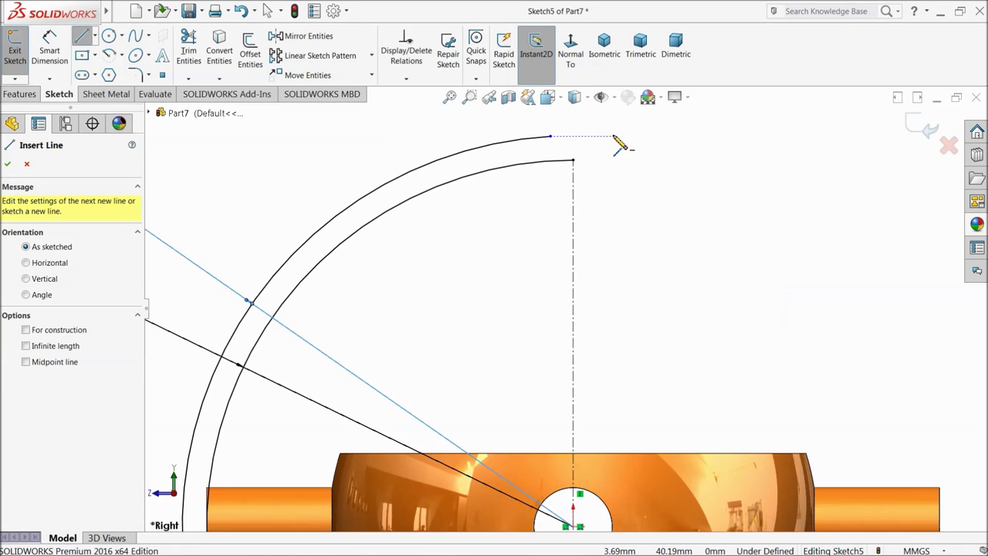
left_click_drag(551, 138, 573, 162)
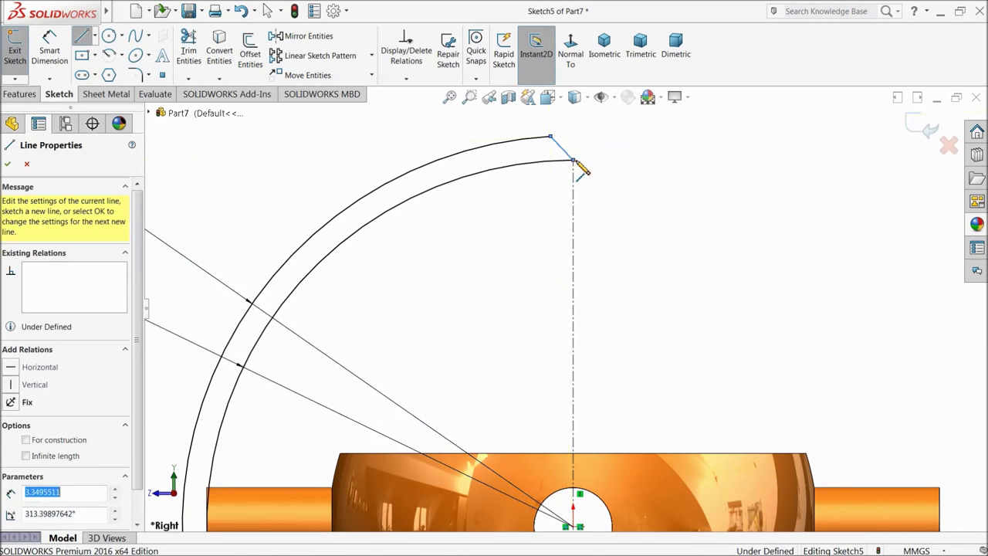
scroll(540, 232, "up", 6)
scroll(611, 379, "down", 6)
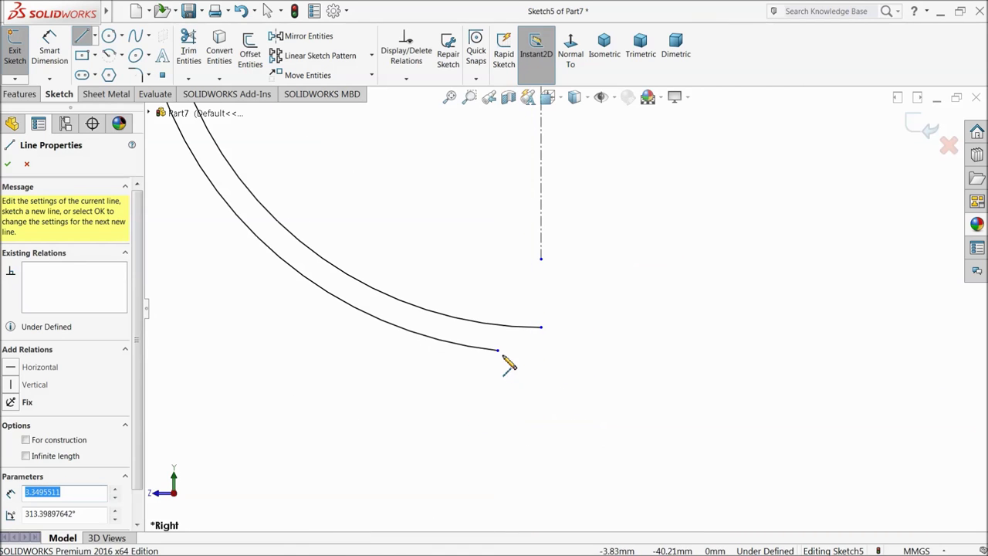
left_click_drag(498, 350, 541, 327)
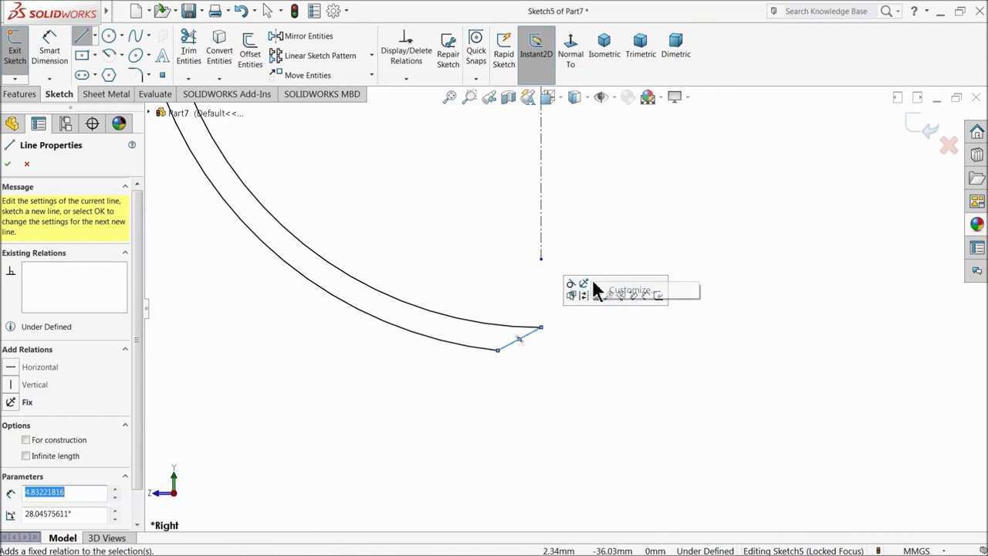
right_click(633, 233)
left_click(668, 247)
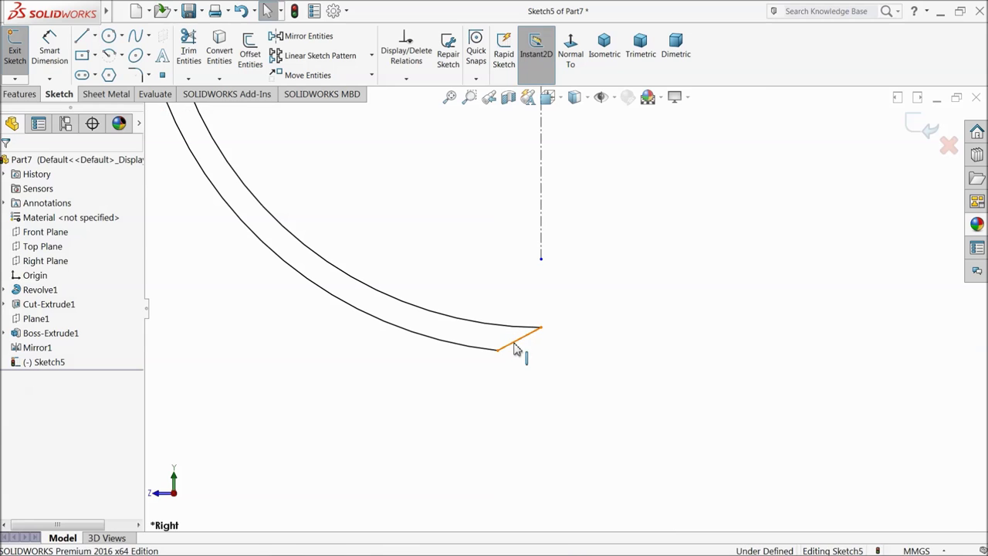
- Make both the lower and upper closing lines of the arc profile vertical
left_click(516, 349)
left_click(563, 303)
scroll(551, 237, "up", 3)
scroll(572, 220, "up", 2)
scroll(549, 196, "down", 8)
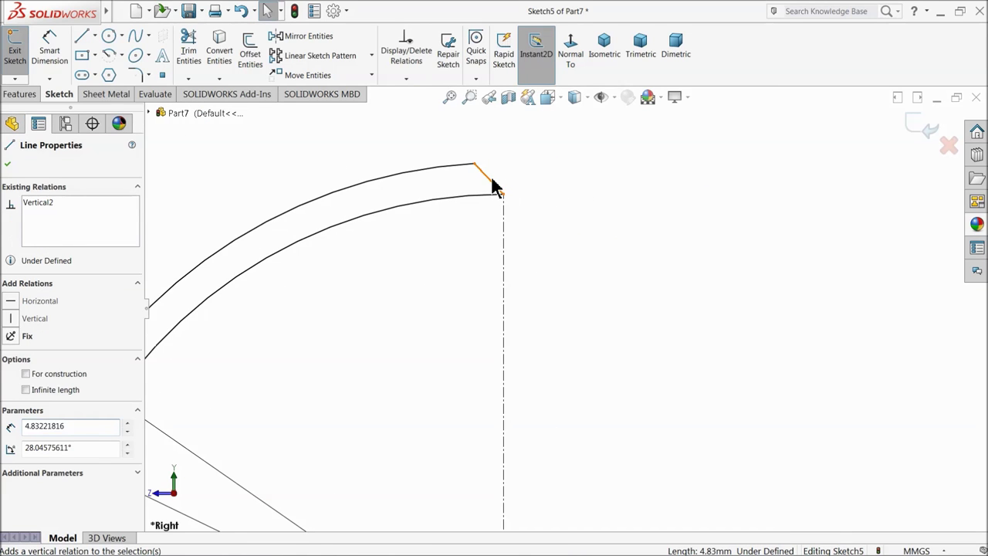
left_click(520, 172)
left_click(492, 187)
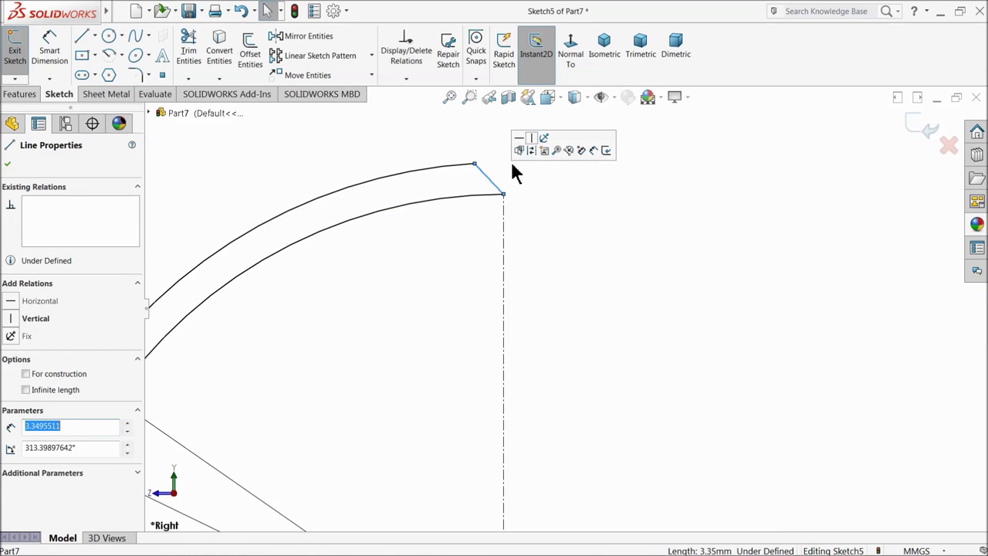
left_click(534, 147)
left_click(555, 228)
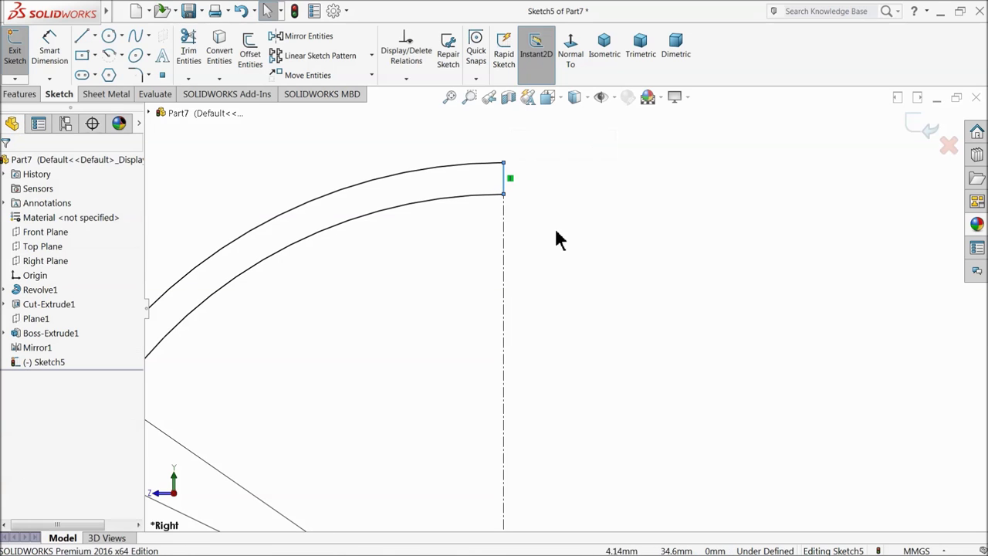
- Move the lower closing line near the centreline and align the inner arc's lower end vertically with the centreline's lower end
scroll(549, 276, "up", 5)
scroll(585, 435, "up", 2)
scroll(585, 435, "down", 5)
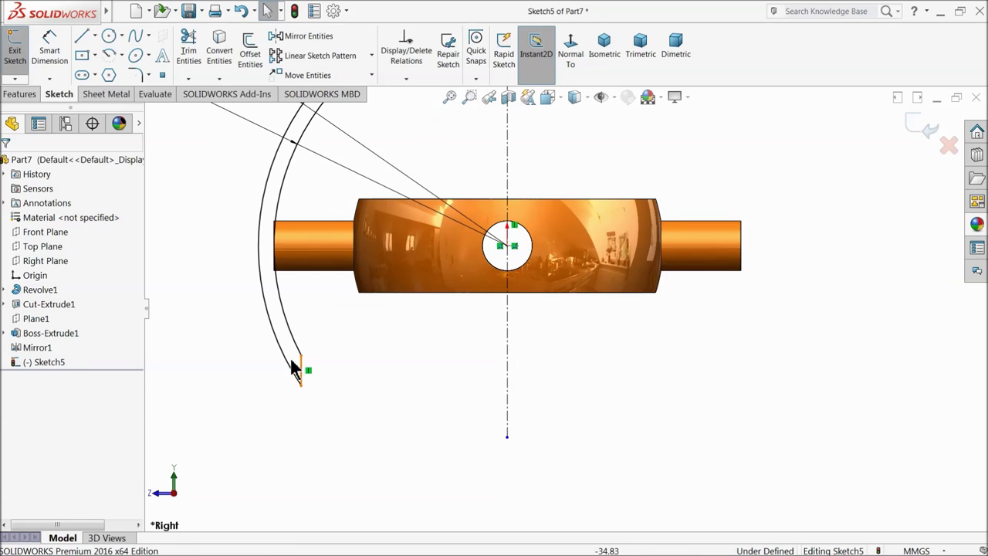
left_click_drag(304, 374, 518, 479)
scroll(522, 491, "down", 4)
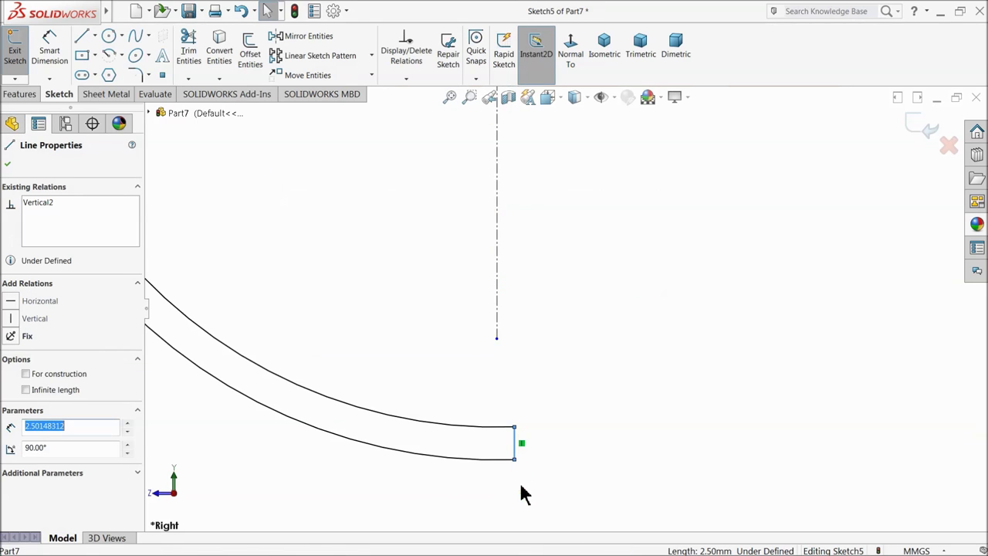
left_click(497, 340)
left_click(515, 428, "ctrl")
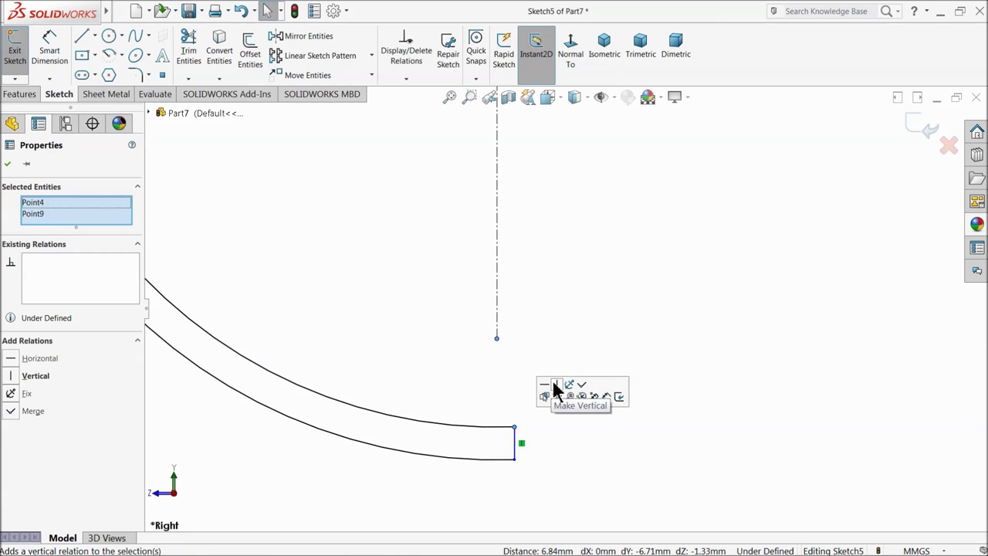
left_click(560, 386)
left_click(576, 307)
scroll(481, 300, "up", 5)
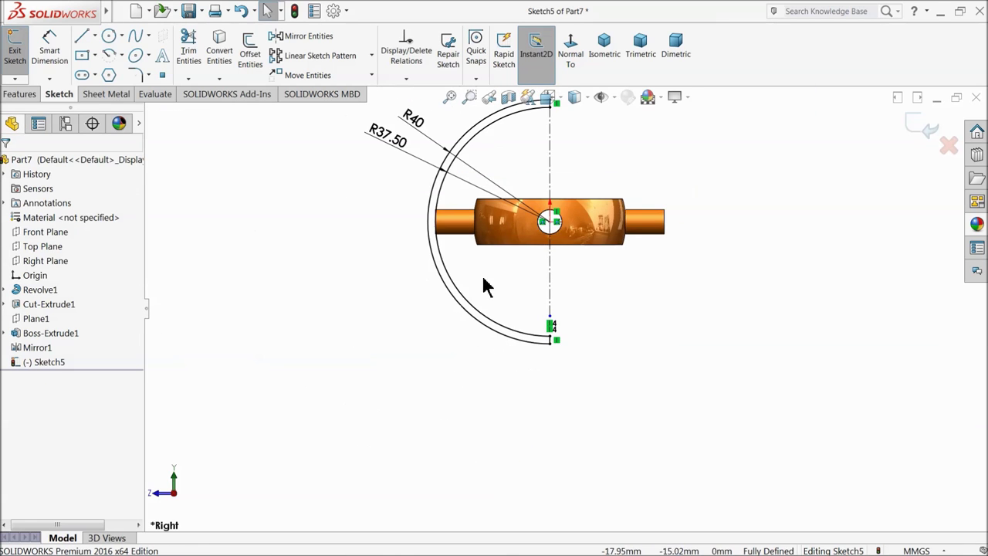
- Cut the boss ends with a Revolved Cut of the arc profile, 360 degrees about the vertical centreline
scroll(562, 199, "down", 2)
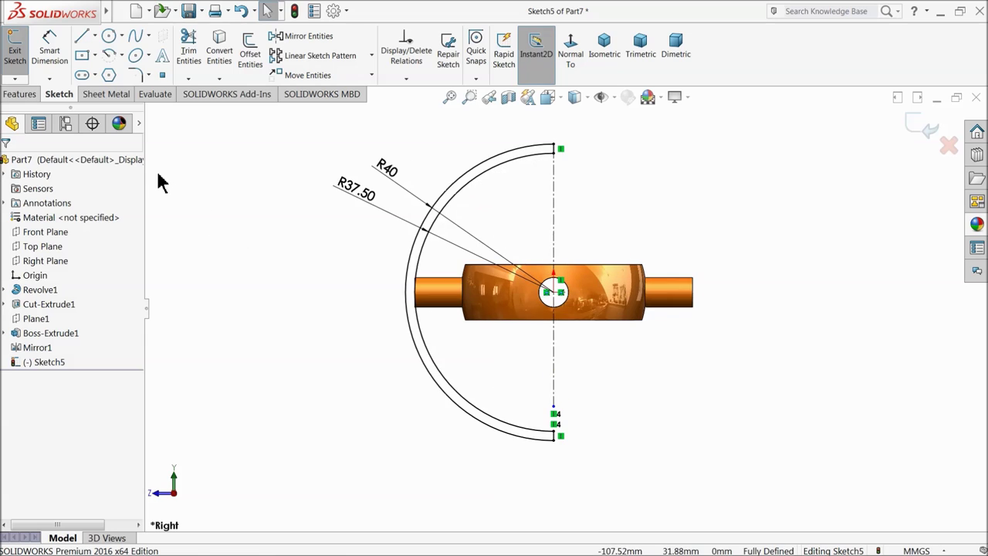
left_click(28, 94)
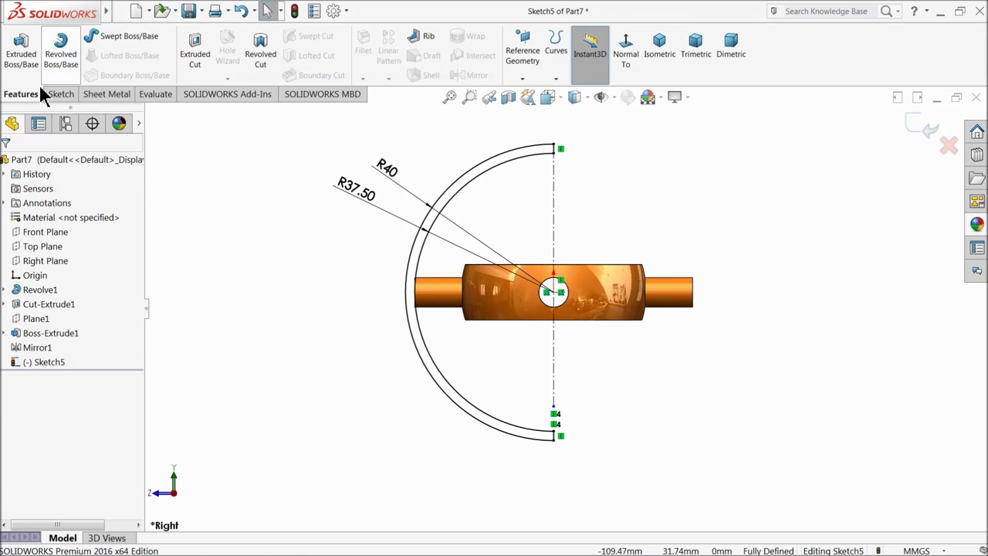
left_click(264, 56)
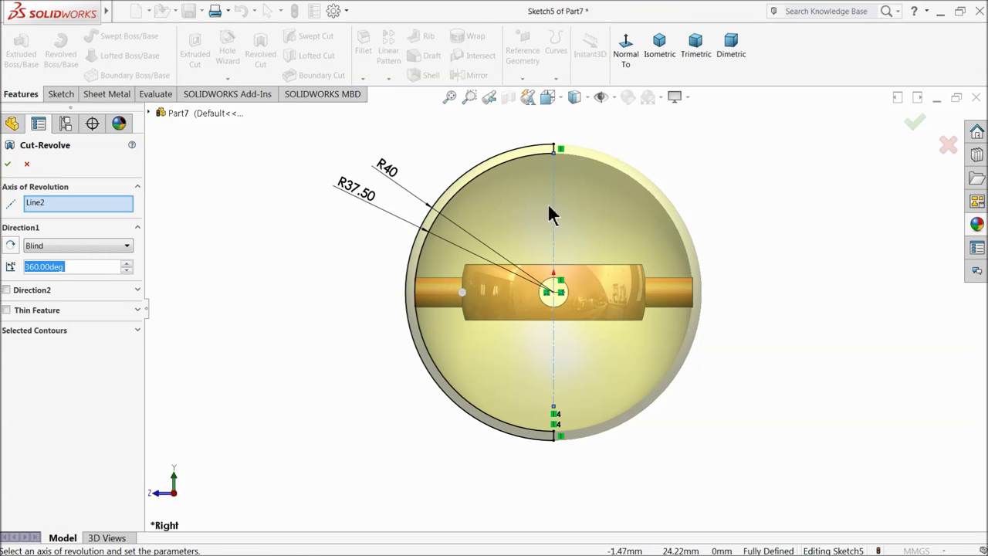
left_click(9, 164)
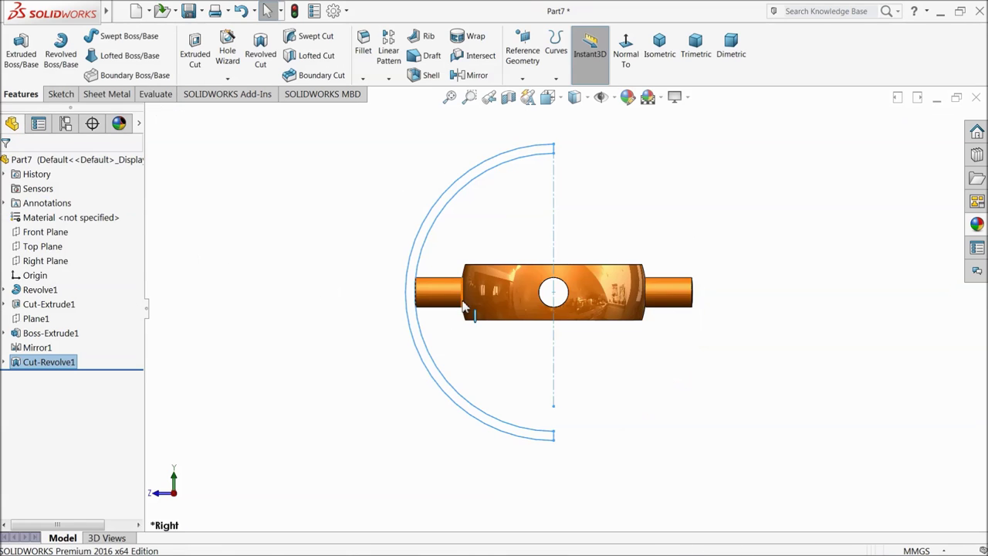
- Inspect the rounded boss end and save the part in isometric view as 3.Part3 in the Gyroscope folder
scroll(432, 292, "down", 2)
scroll(379, 276, "down", 4)
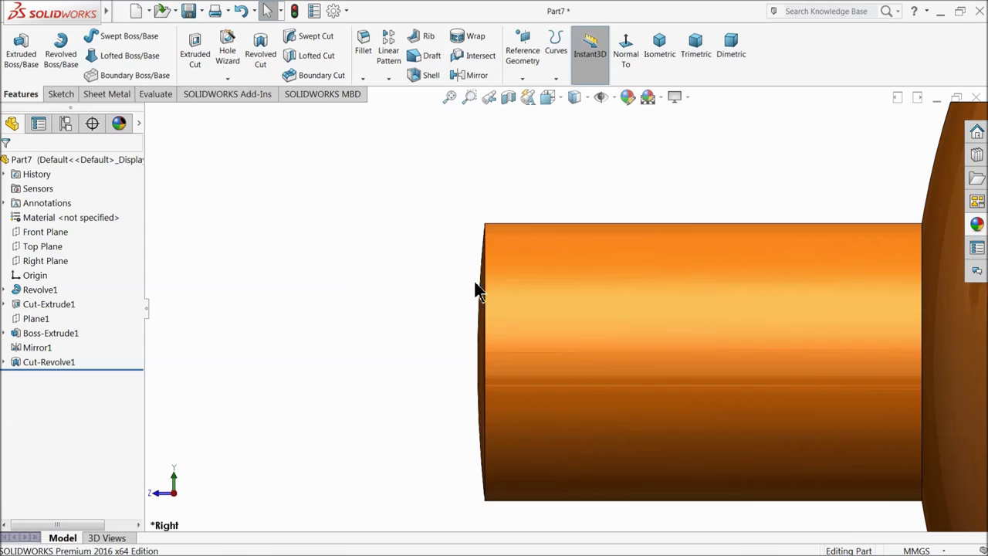
scroll(489, 359, "up", 4)
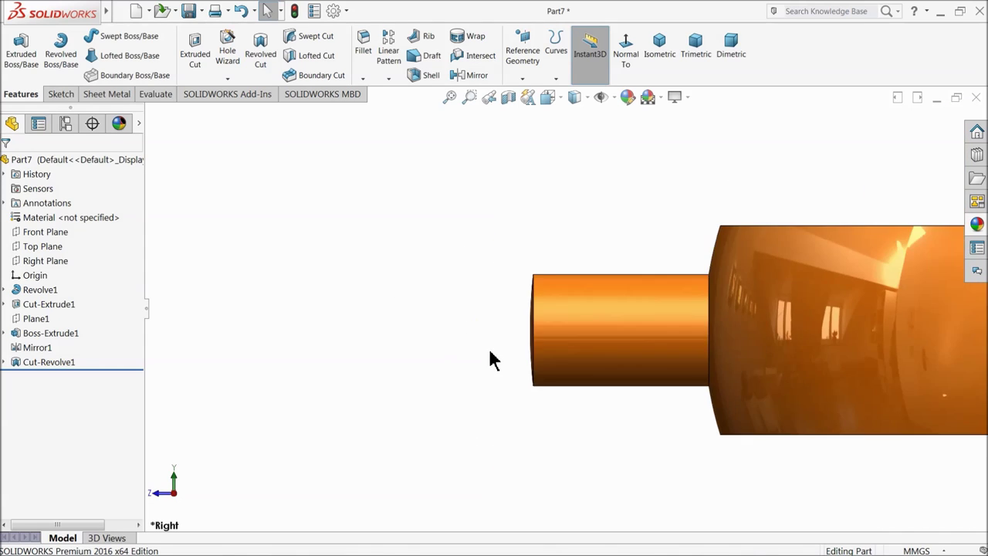
scroll(490, 353, "up", 4)
middle_click_drag(465, 340, 638, 139)
left_click(660, 45)
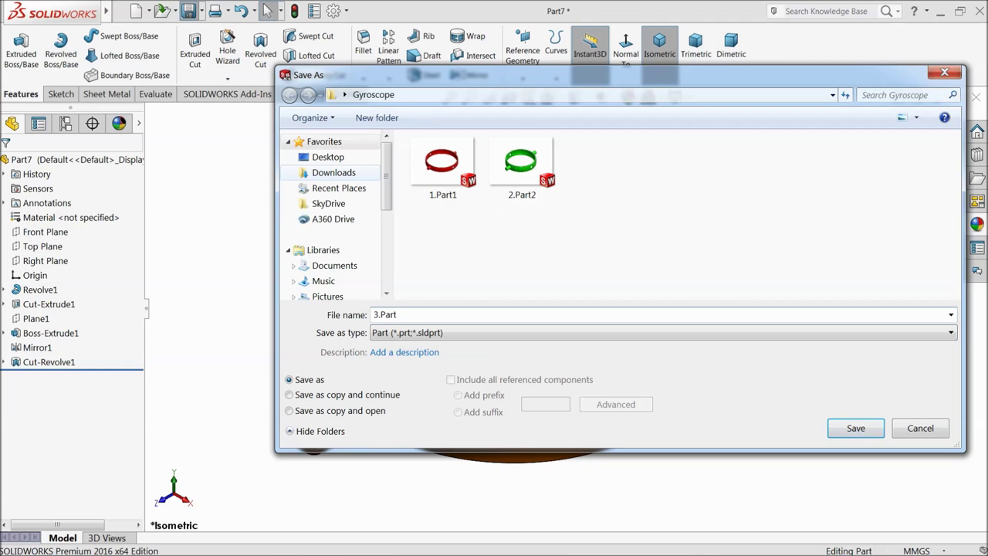
type("3")
key("Return")
middle_click_drag(314, 189, 275, 251)
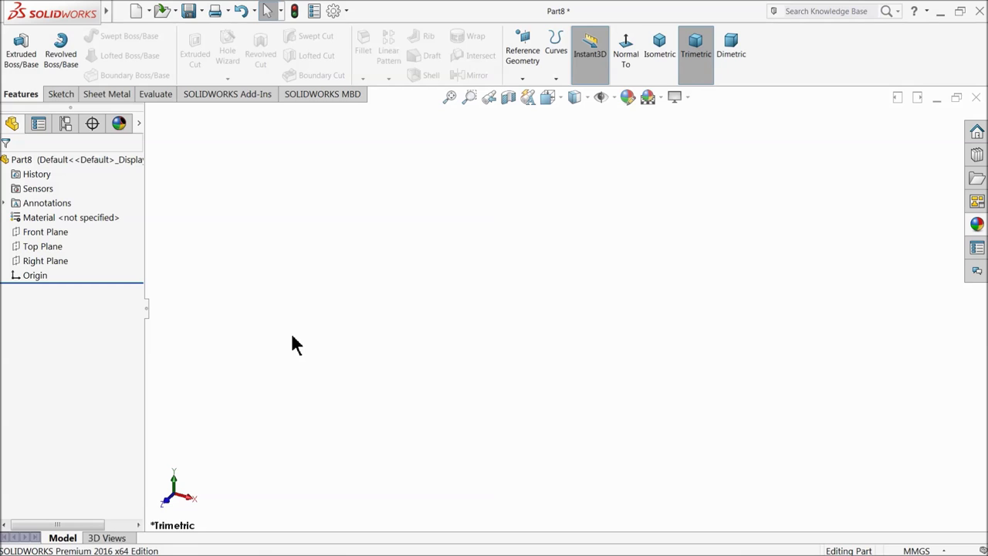
- On the new part's Front Plane, sketch a vertical centreline about 94 mm long ending at the origin and a horizontal one about 126 mm long
left_click(25, 233)
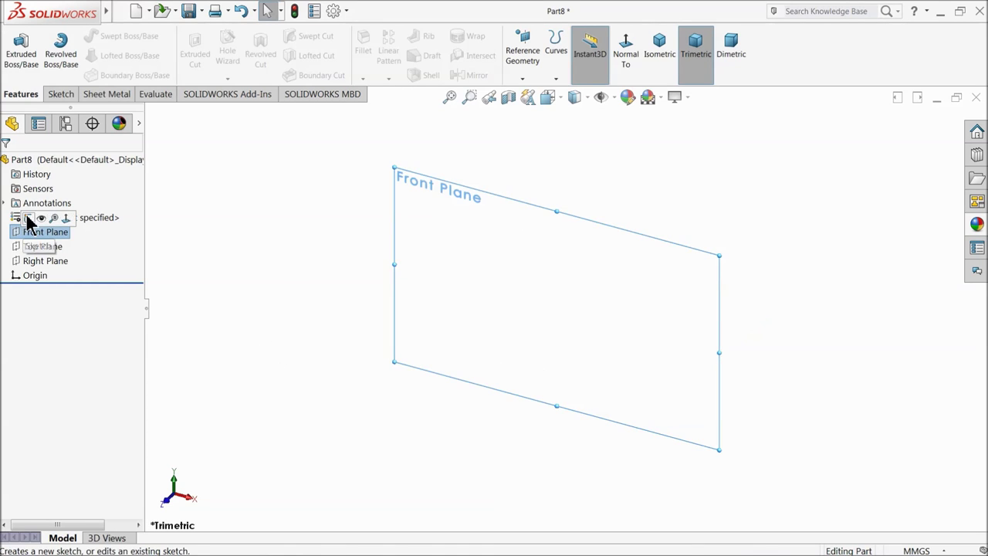
left_click(28, 219)
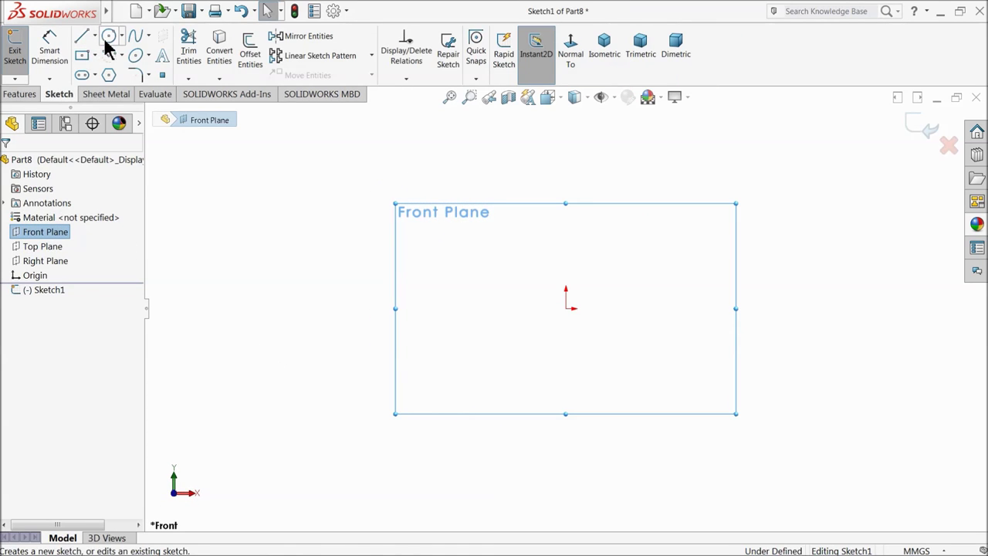
left_click(95, 36)
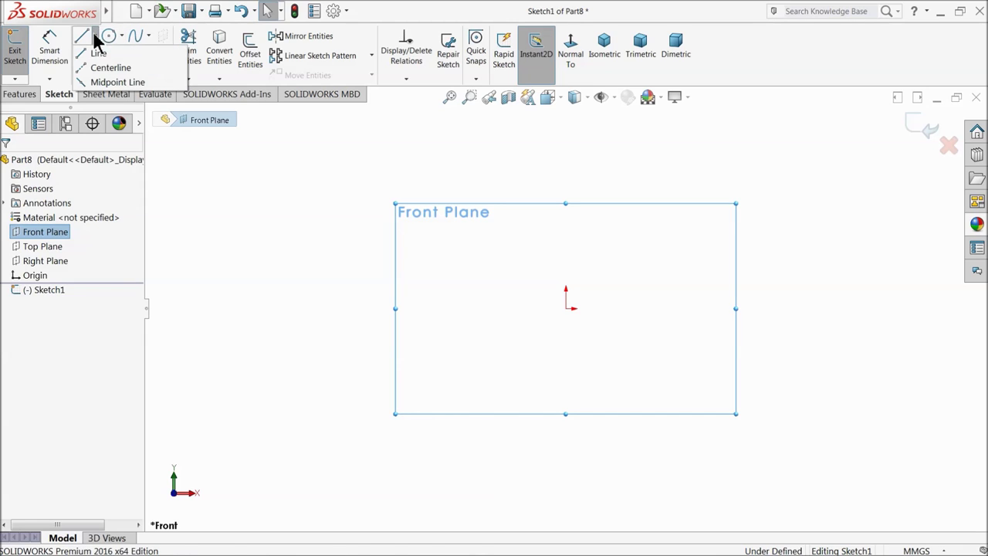
left_click(100, 68)
mouse_move(566, 130)
left_mouse_down()
mouse_move(600, 260)
mouse_move(573, 316)
mouse_move(566, 308)
left_mouse_up()
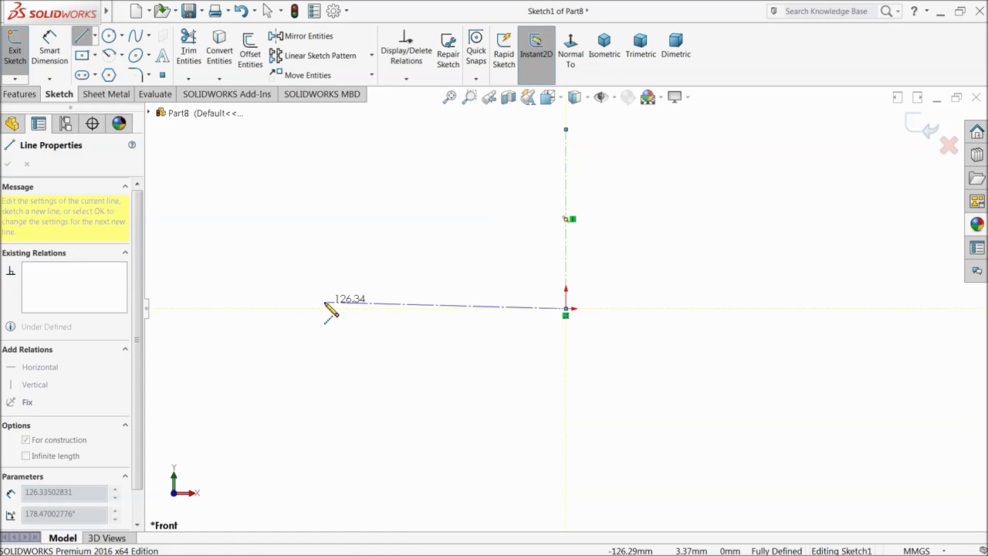
left_click(326, 309)
right_click(334, 258)
left_click(367, 267)
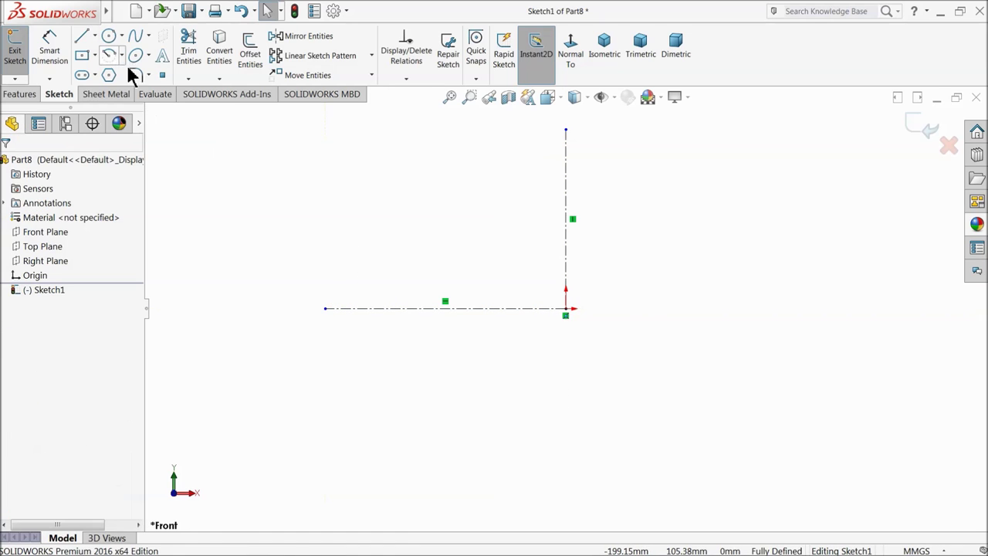
- Sketch a 180-degree centerpoint arc centred on the origin, starting at the vertical centreline's upper end, with a radius of about 94 mm
left_click(120, 56)
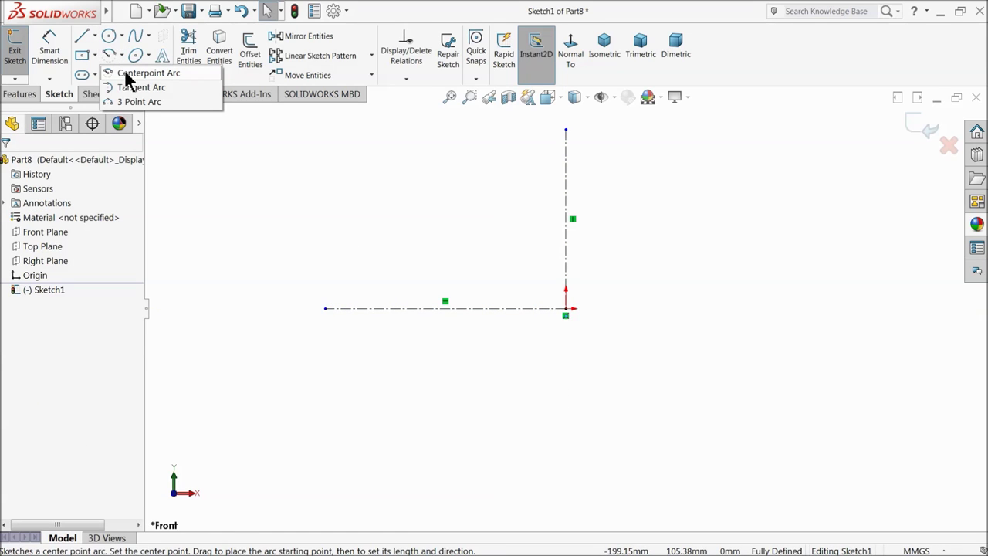
left_click(128, 74)
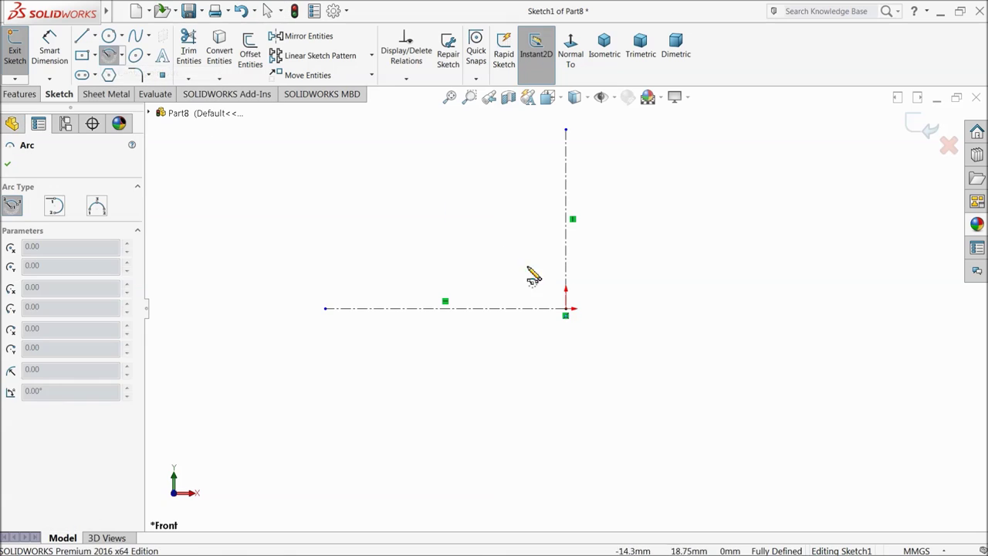
left_click(566, 309)
left_click(566, 131)
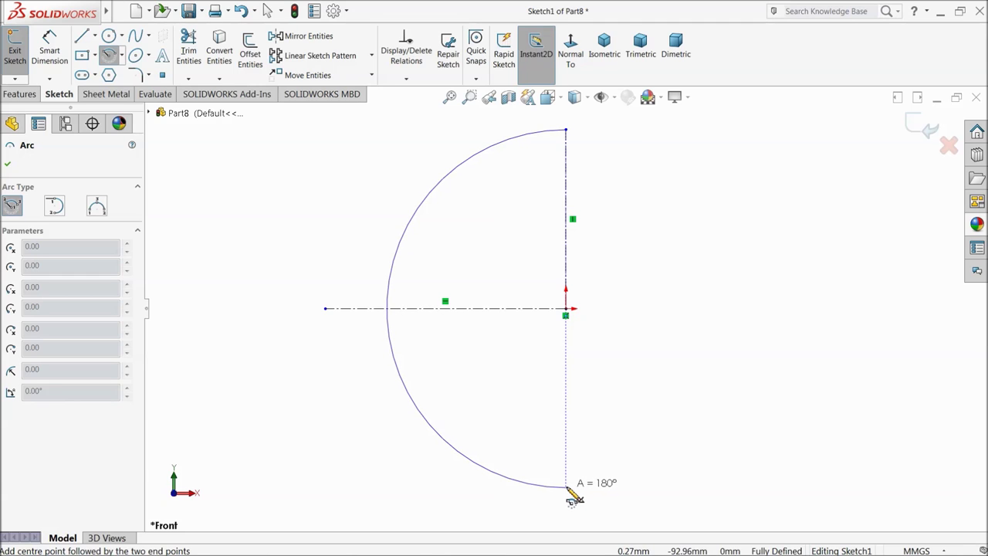
left_click(569, 489)
right_click(591, 445)
left_click(624, 419)
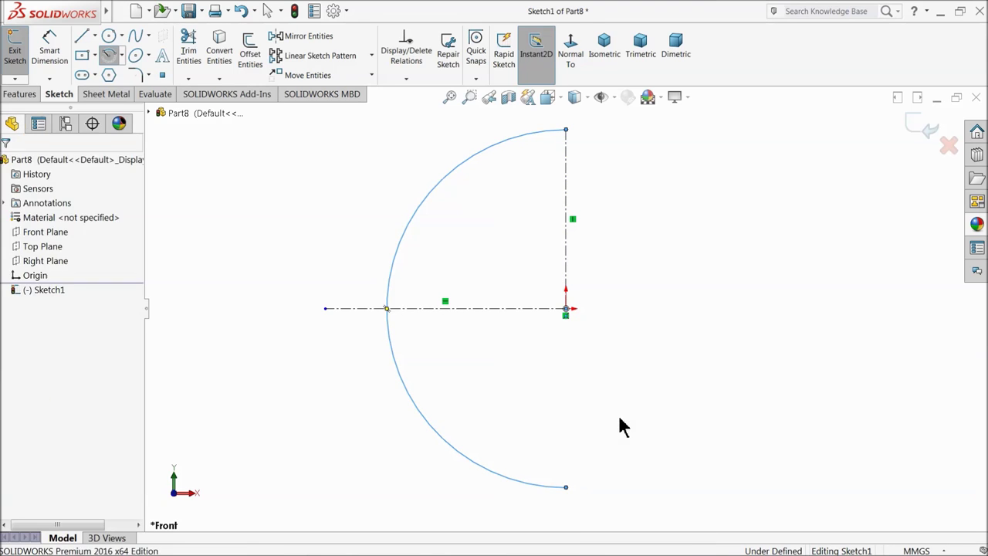
- Draw short horizontal lines about 21 mm long from the upper and lower ends of the arc, pointing away from it
left_click(83, 38)
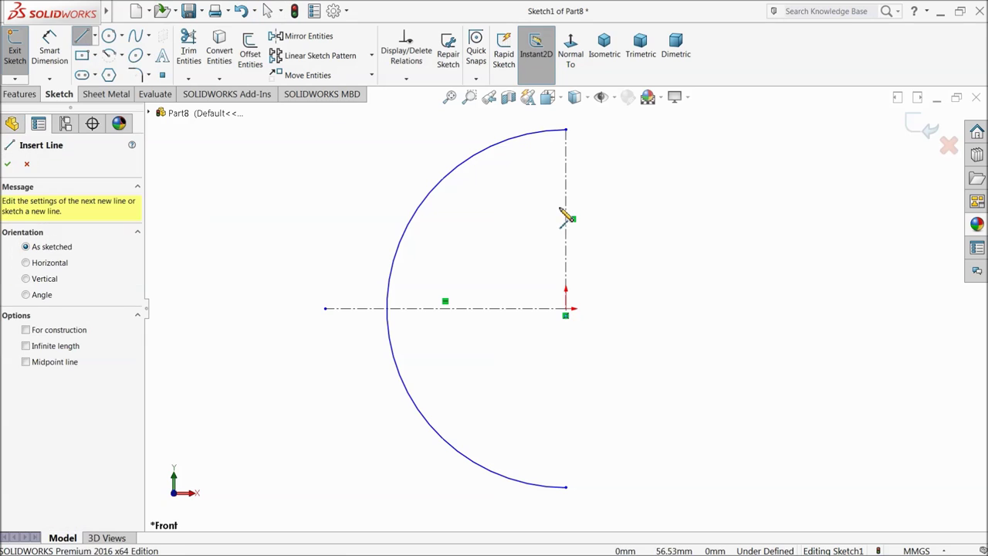
left_click(567, 130)
left_click(606, 129)
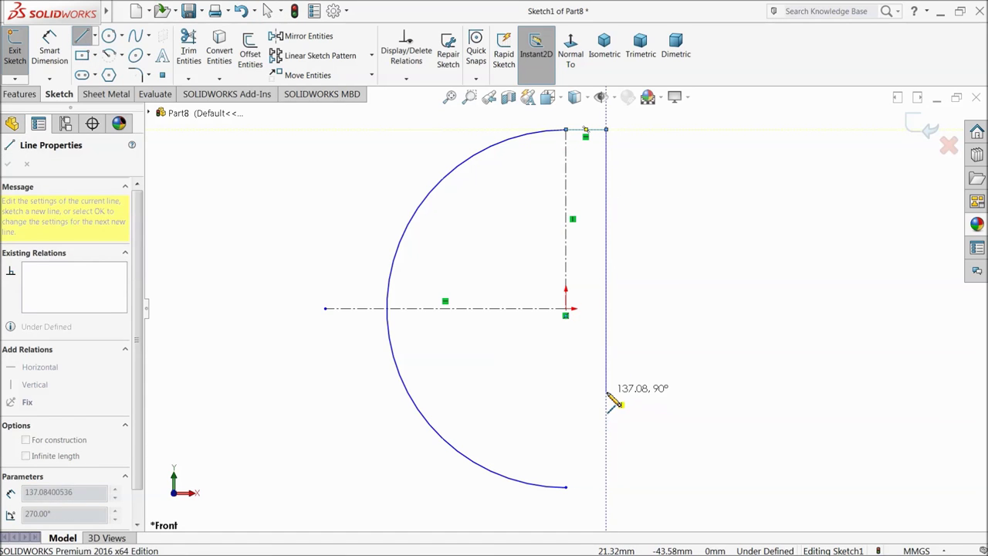
key("Escape")
left_click(82, 37)
scroll(533, 390, "down", 4)
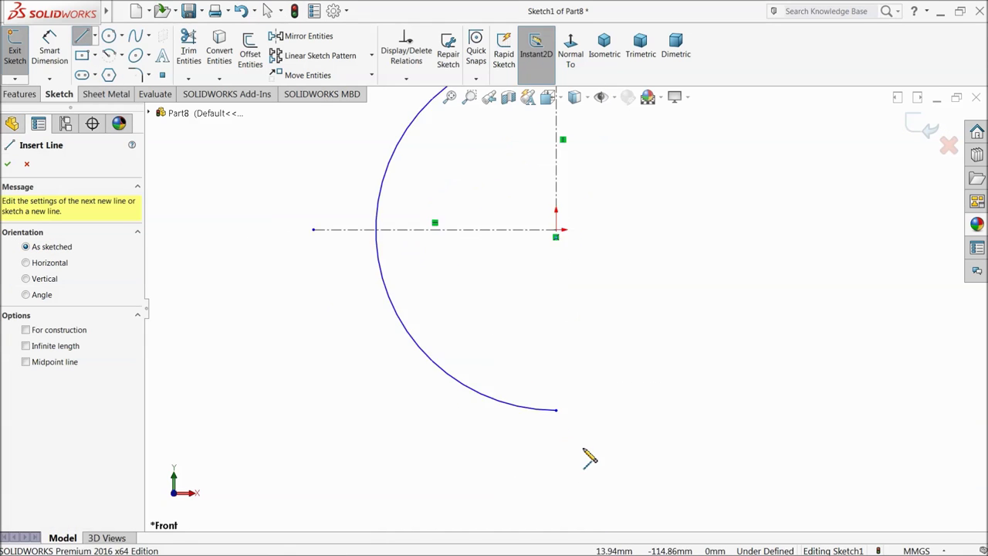
left_click(543, 380)
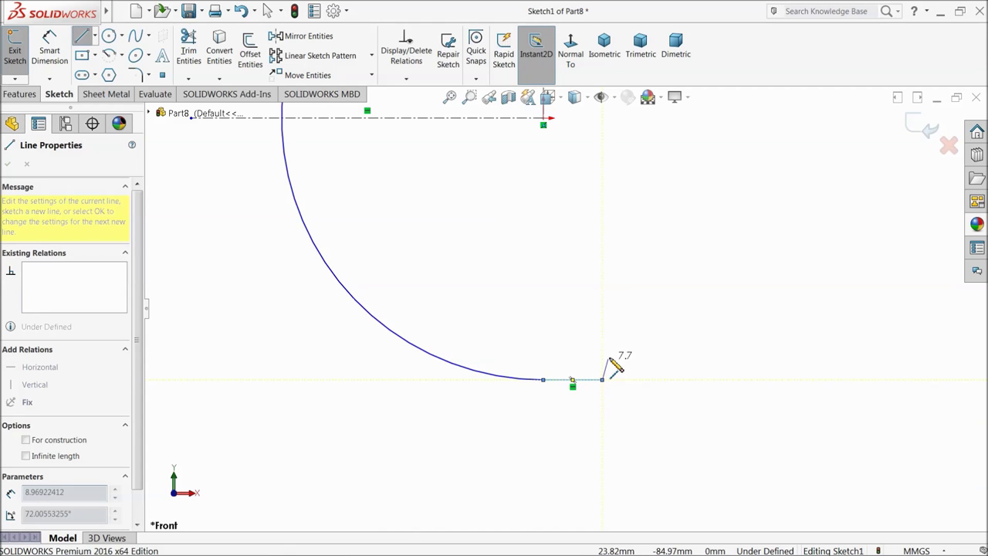
right_click(603, 379)
left_click(650, 356)
scroll(578, 355, "up", 3)
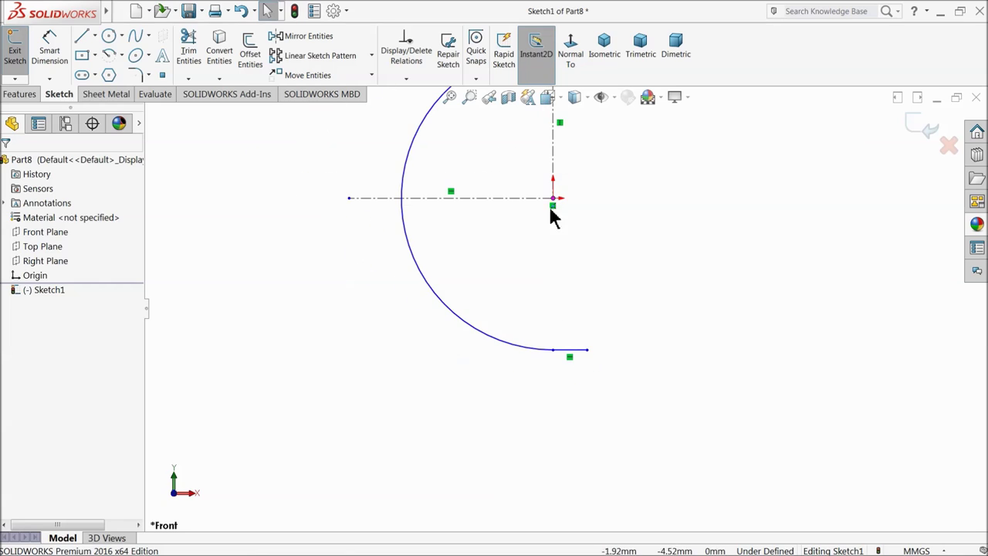
- Add a vertical relation between the origin and the lower endpoint of the arc
left_click(553, 202)
left_click(554, 351, "ctrl")
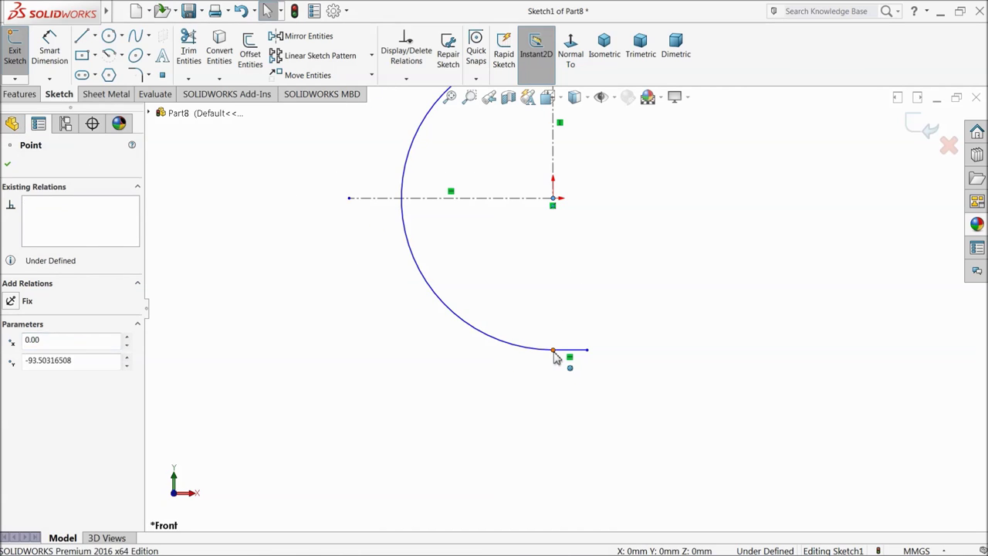
left_click(600, 317)
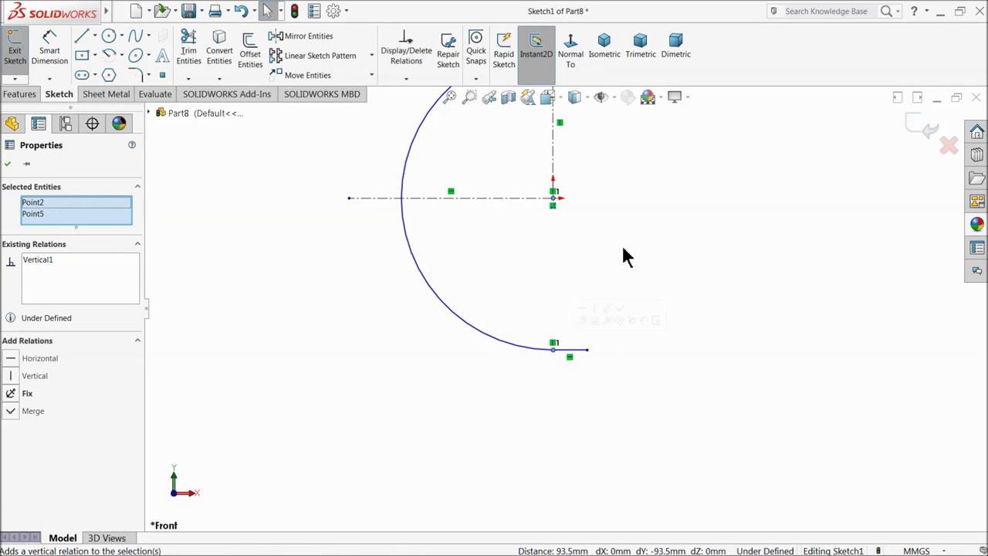
left_click(633, 265)
scroll(605, 242, "up", 3)
scroll(540, 216, "down", 2)
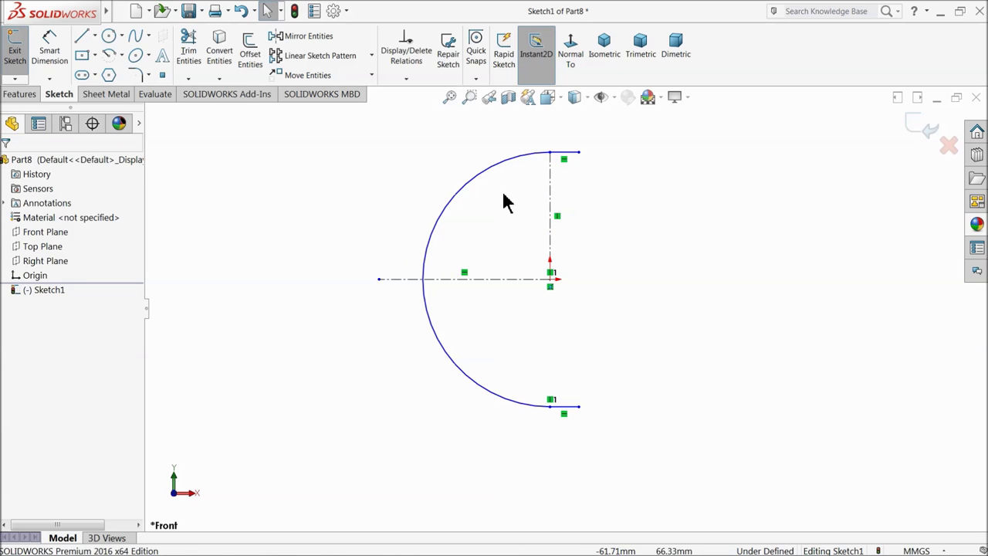
- Dimension the arc's radius at 120 mm and change that value to 60 mm
left_click(49, 46)
left_click(425, 262)
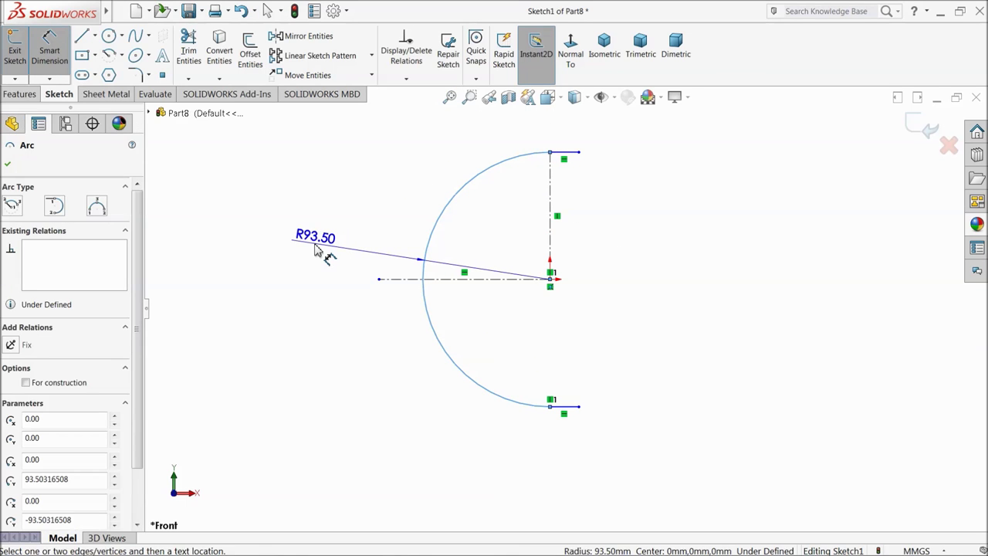
left_click(327, 256)
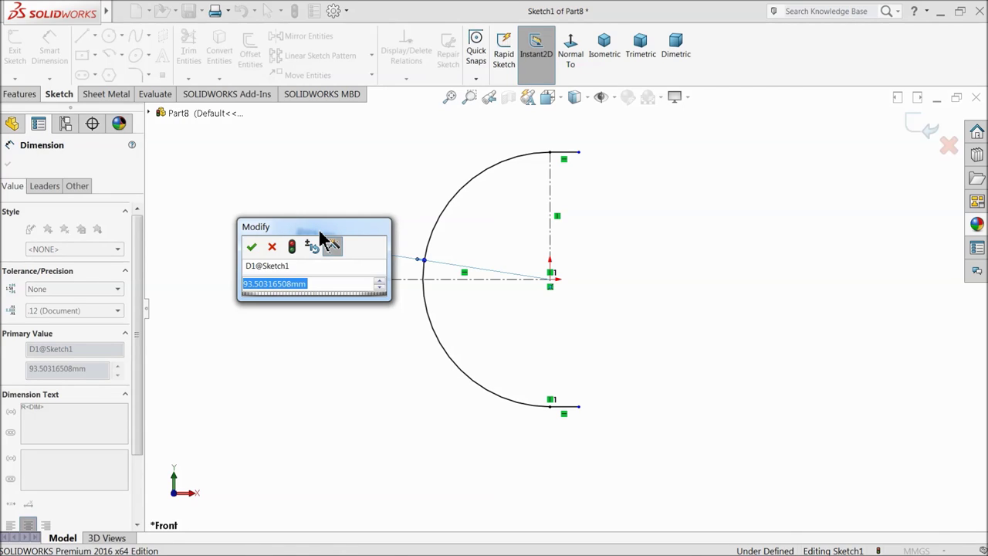
type("120")
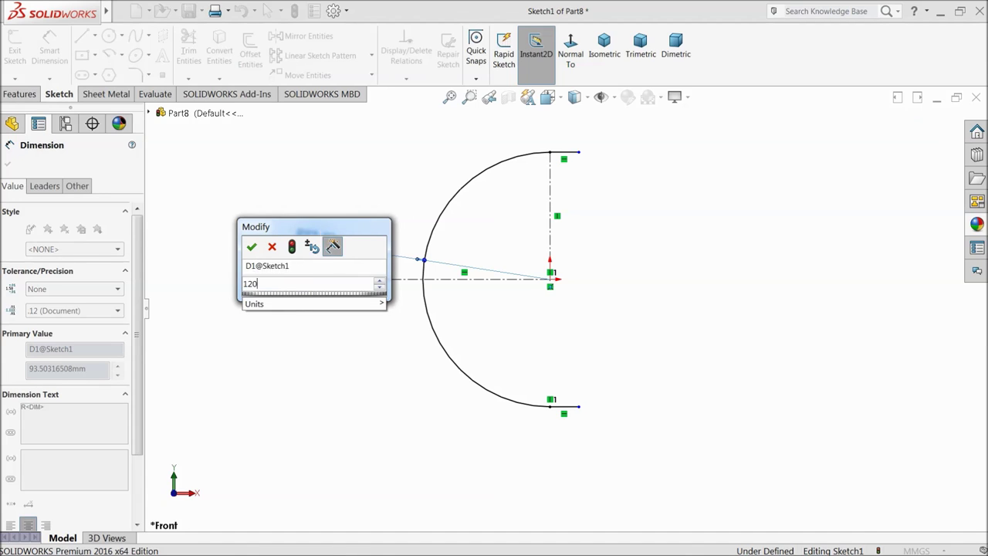
key("Return")
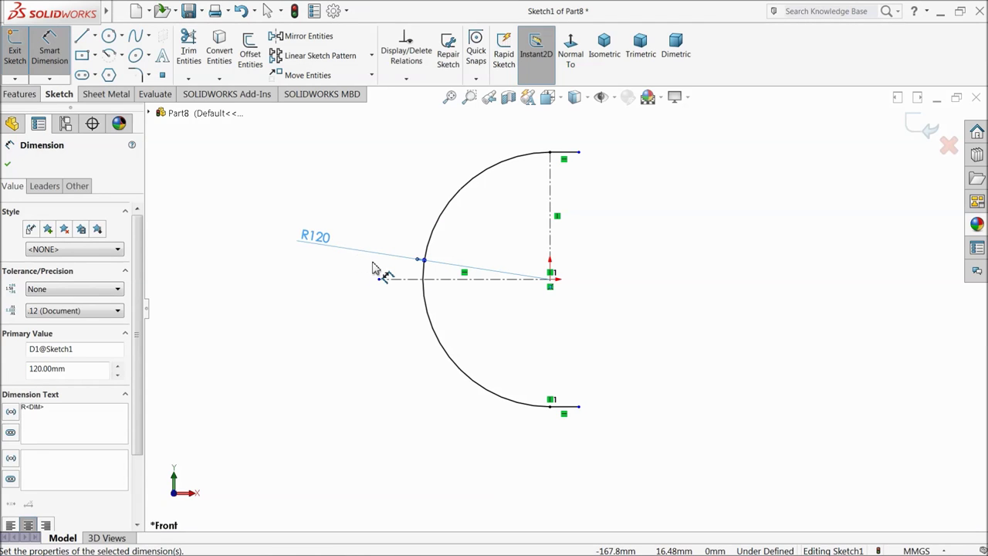
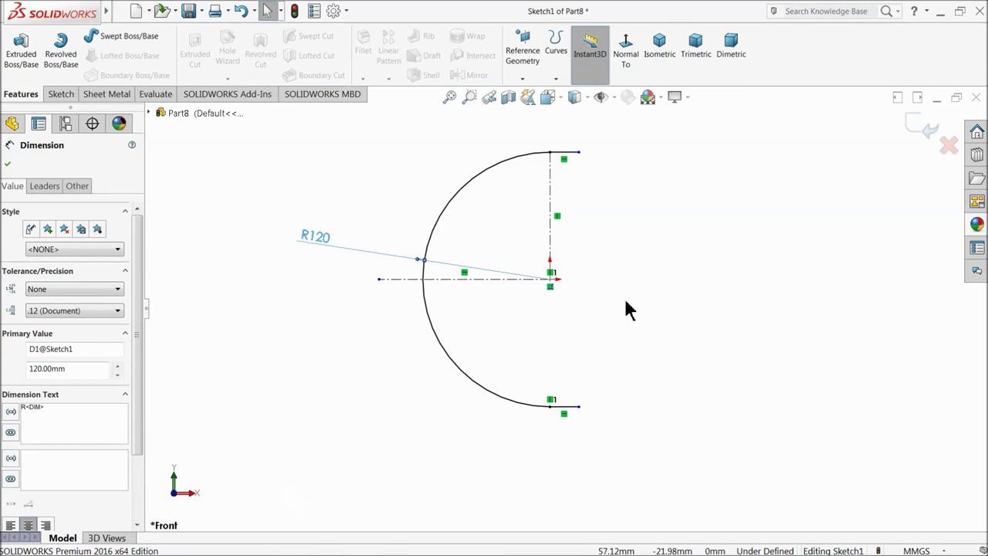
key("Escape")
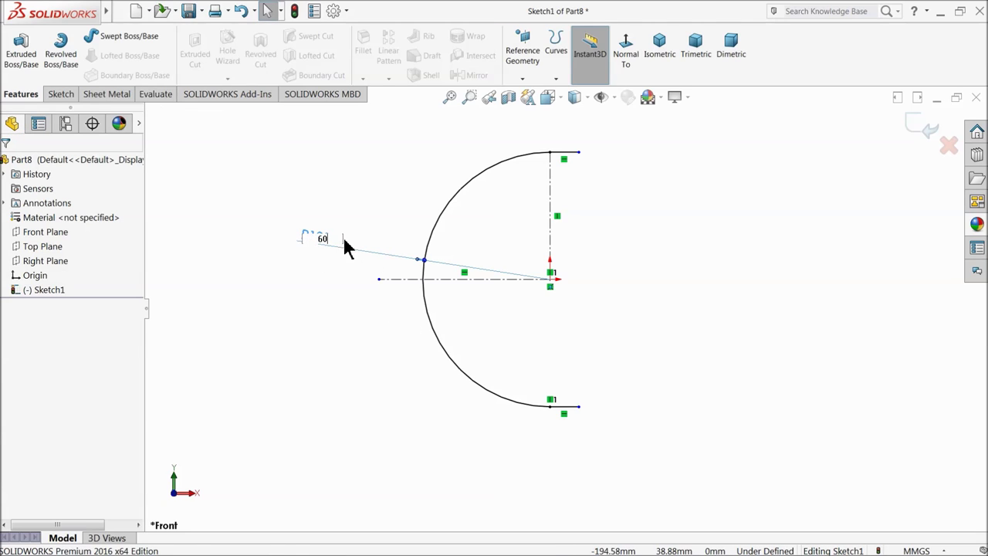
key("Return")
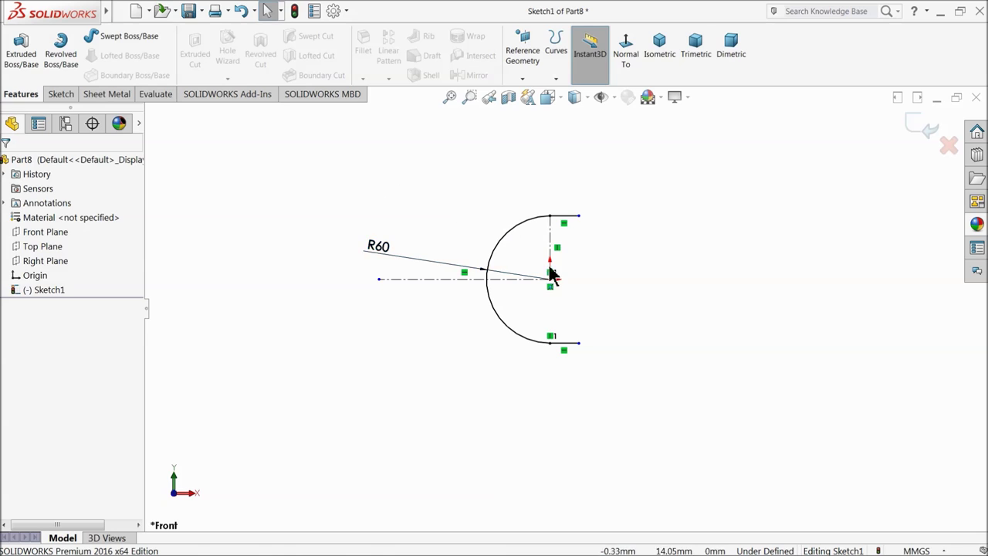
scroll(544, 263, "down", 5)
left_click(596, 159)
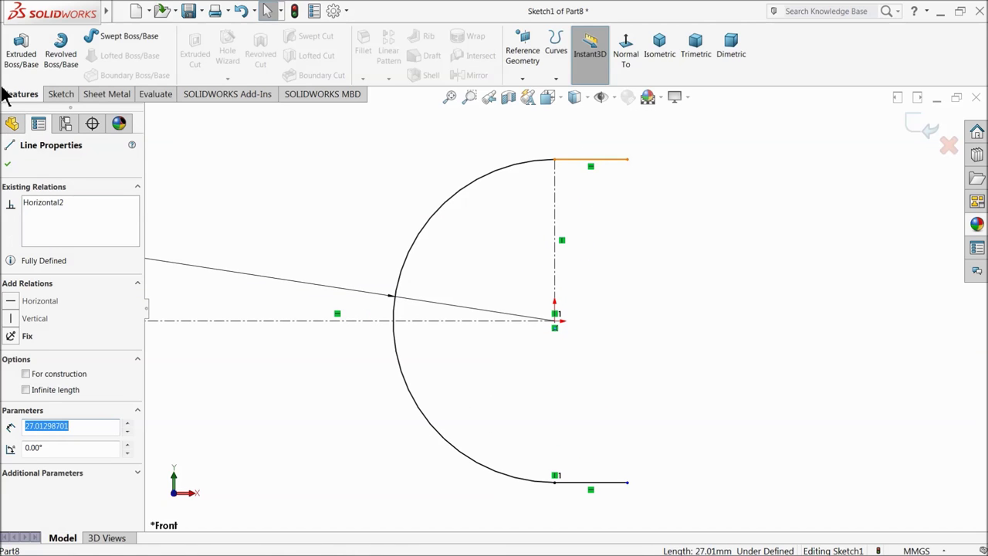
left_click(227, 177)
left_click(62, 62)
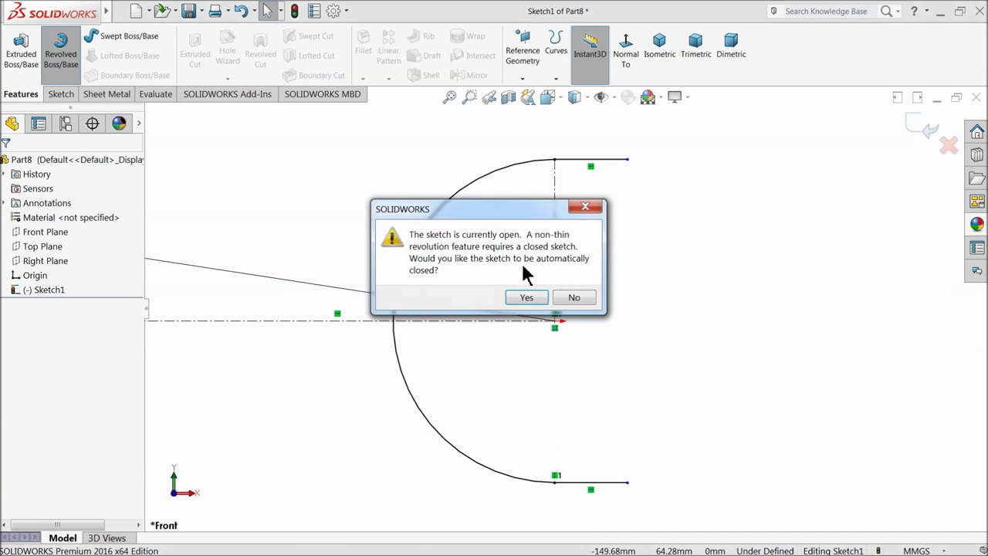
left_click(587, 208)
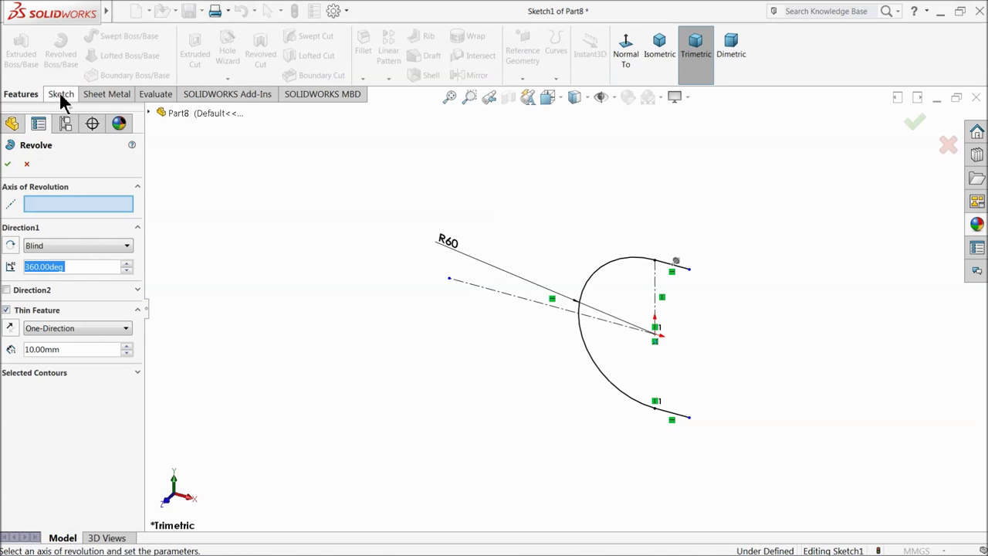
left_click(27, 164)
- Dimension the short horizontal line at the arc's upper end to a length of 10 mm
left_click(61, 95)
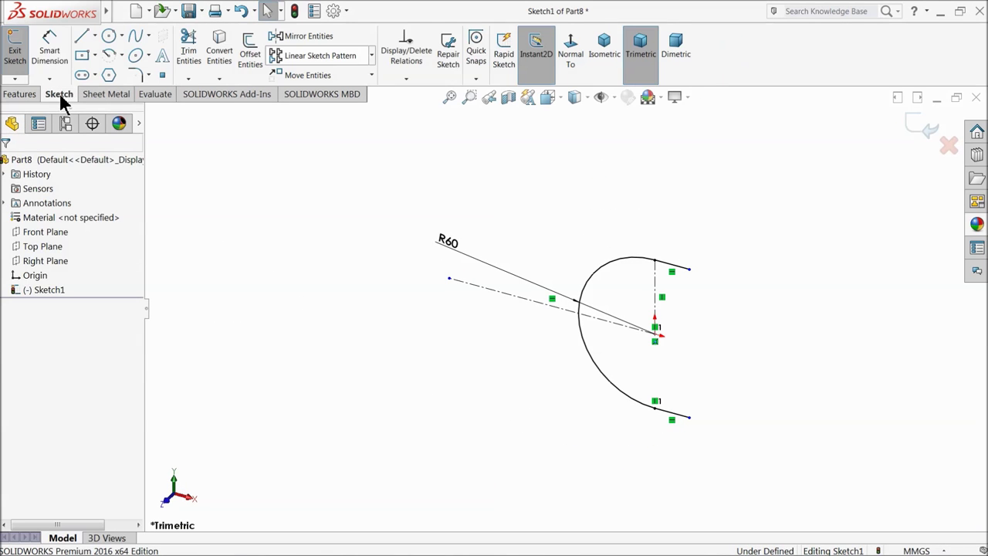
left_click(50, 46)
scroll(718, 309, "down", 3)
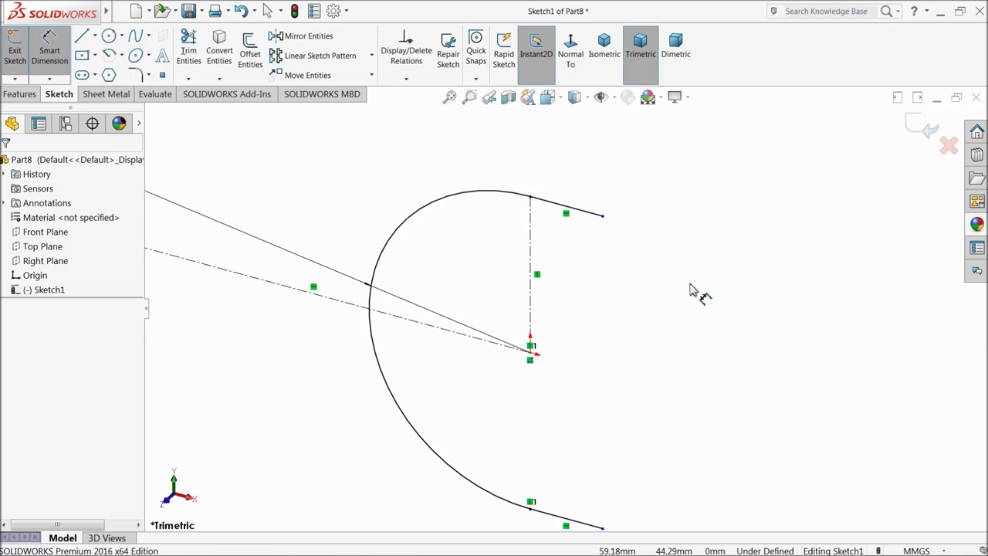
left_click(570, 50)
scroll(723, 268, "down", 1)
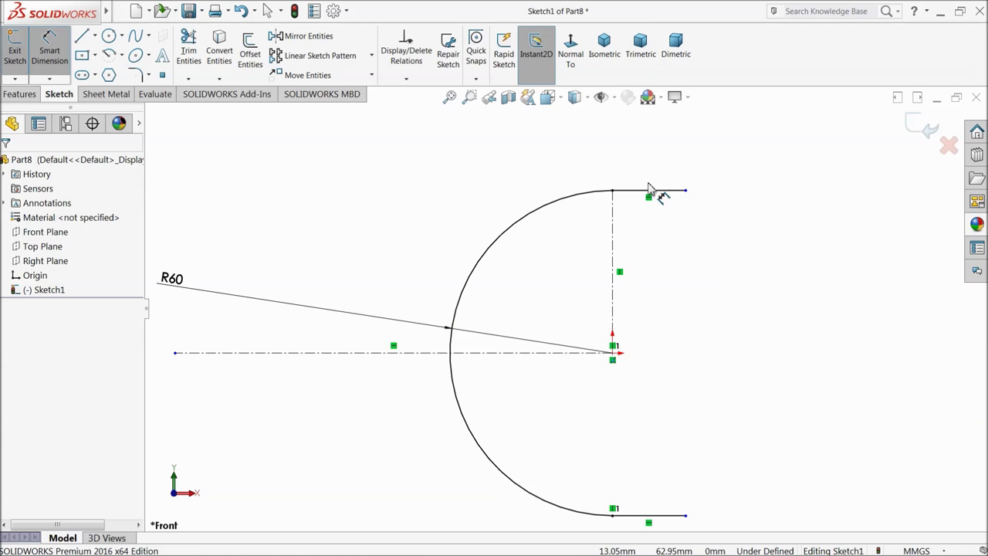
left_click(649, 193)
left_click(641, 159)
type("10")
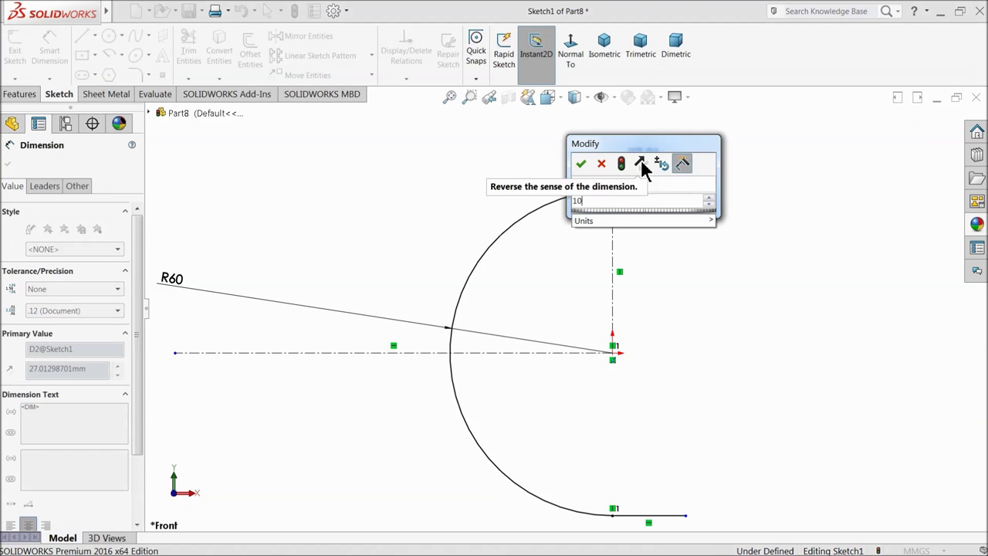
key("Return")
- Dimension the short horizontal line at the arc's lower end to a length of 10 mm
scroll(624, 417, "up", 2)
scroll(624, 417, "down", 4)
left_click(591, 395)
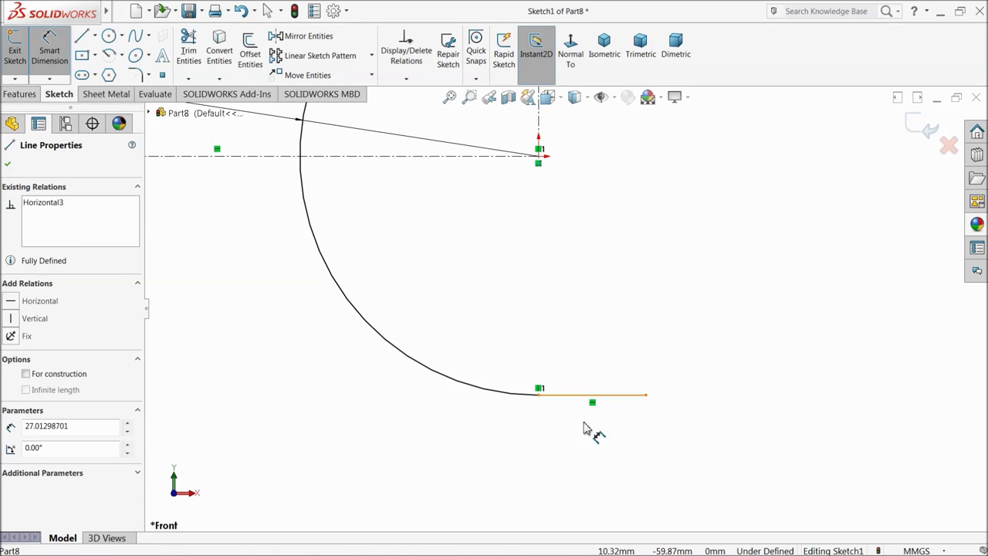
left_click(587, 436)
type("10")
key("Return")
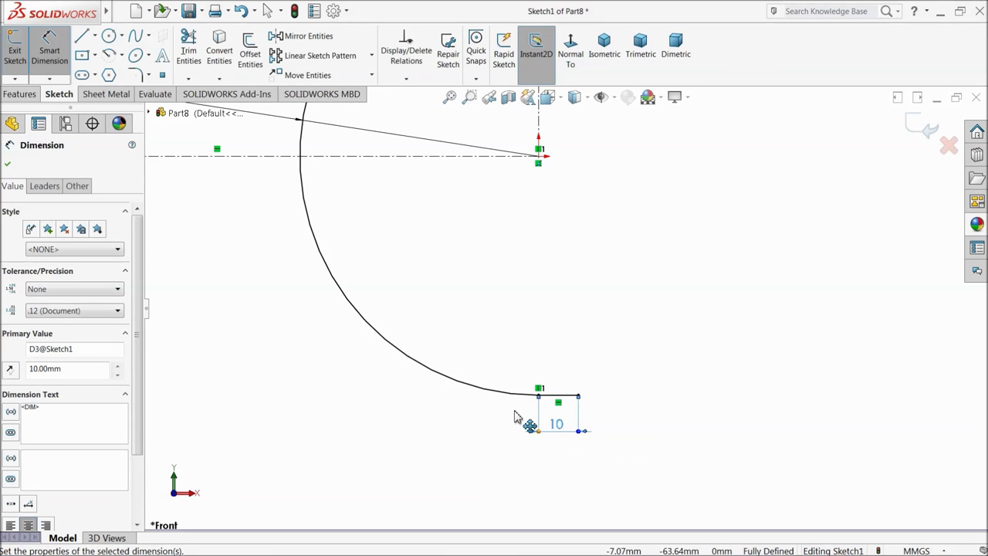
scroll(475, 340, "up", 2)
left_click(8, 165)
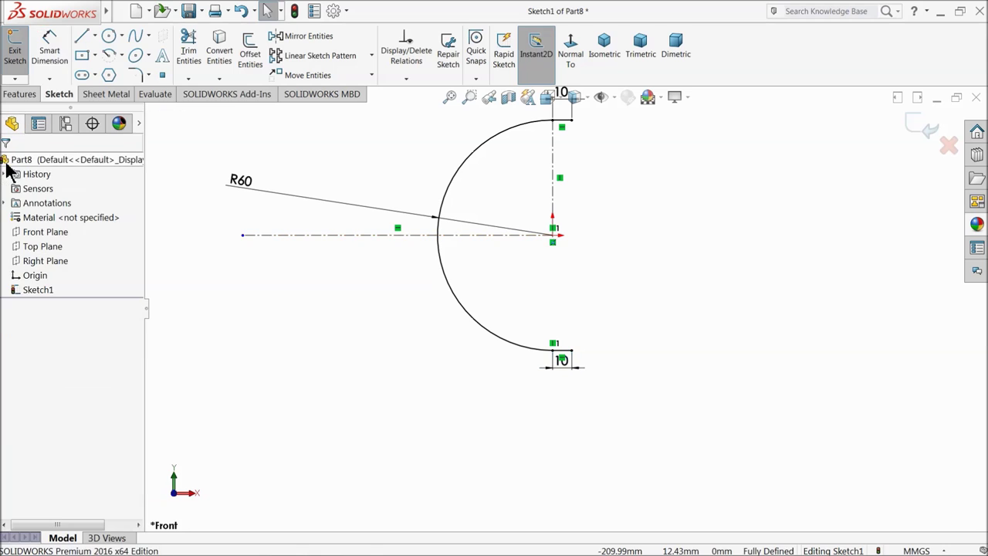
- Reposition the R60 radius dimension so its text sits closer to the arc
left_click_drag(243, 181, 412, 182)
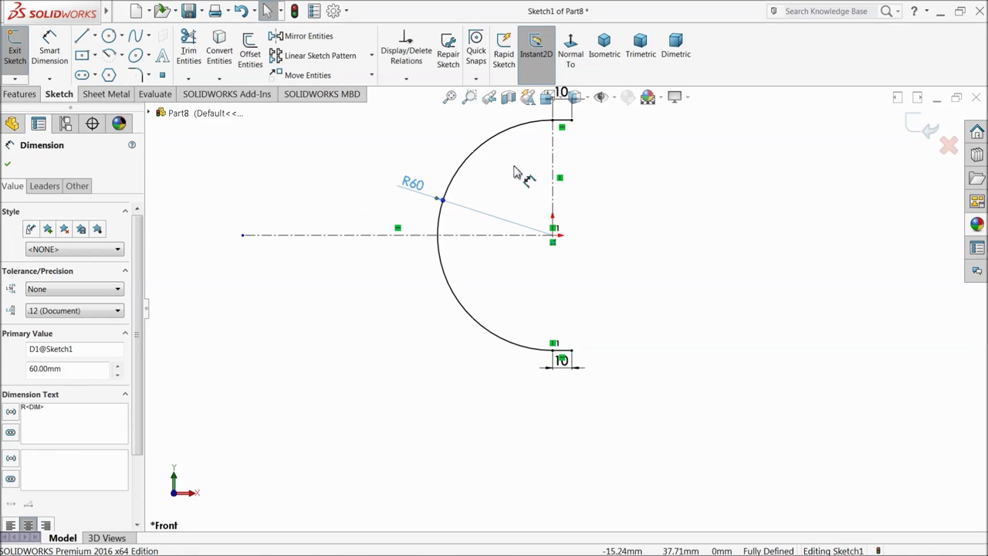
scroll(582, 151, "down", 1)
scroll(582, 150, "up", 1)
scroll(558, 313, "up", 2)
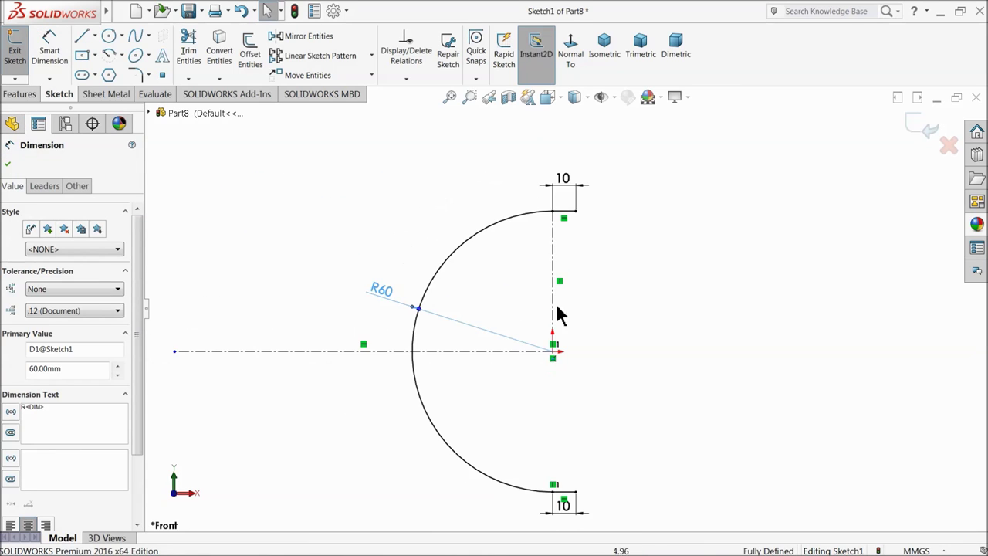
scroll(571, 437, "down", 1)
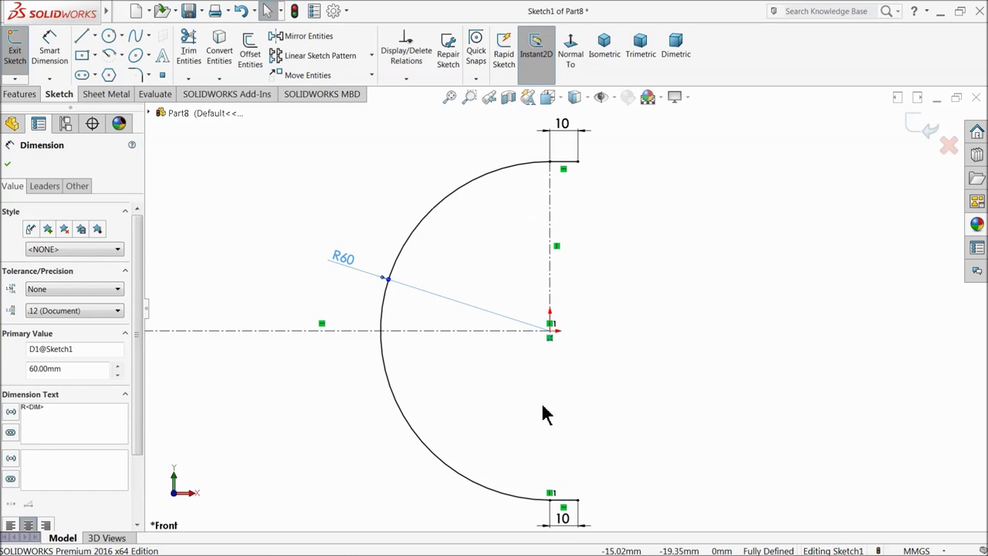
- Offset the whole chain of the arc and its end lines inward by 2 mm, using the reversed direction
left_click(249, 54)
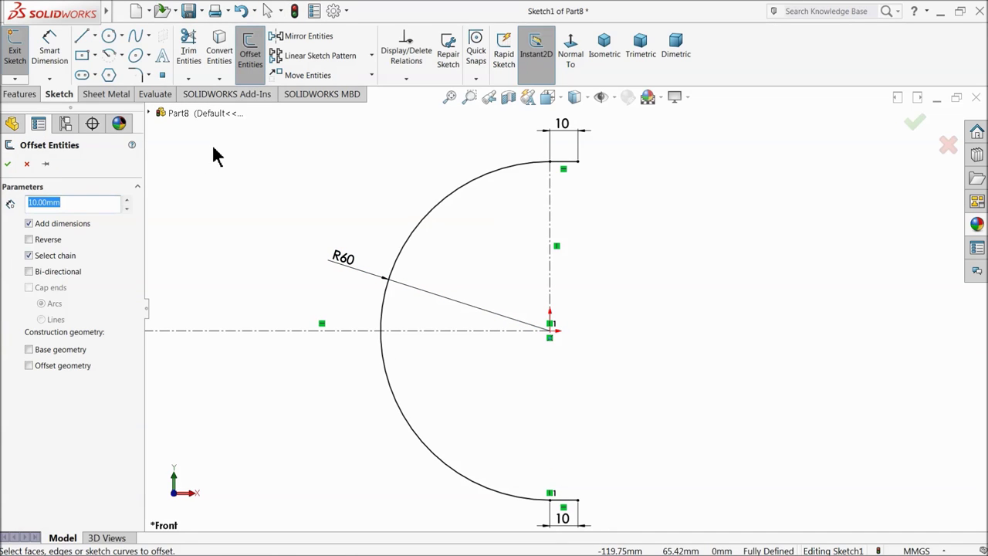
left_click(446, 214)
left_click(44, 246)
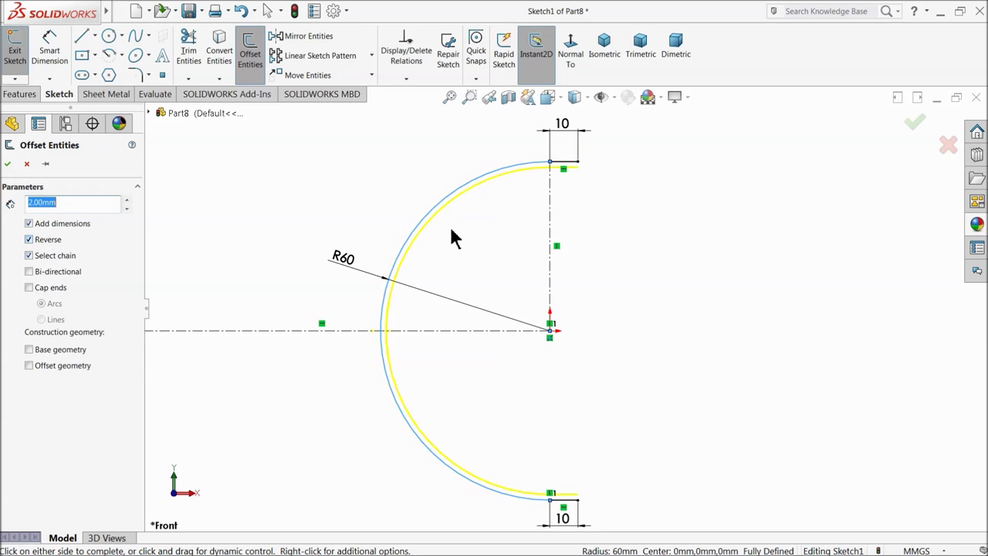
scroll(562, 169, "down", 3)
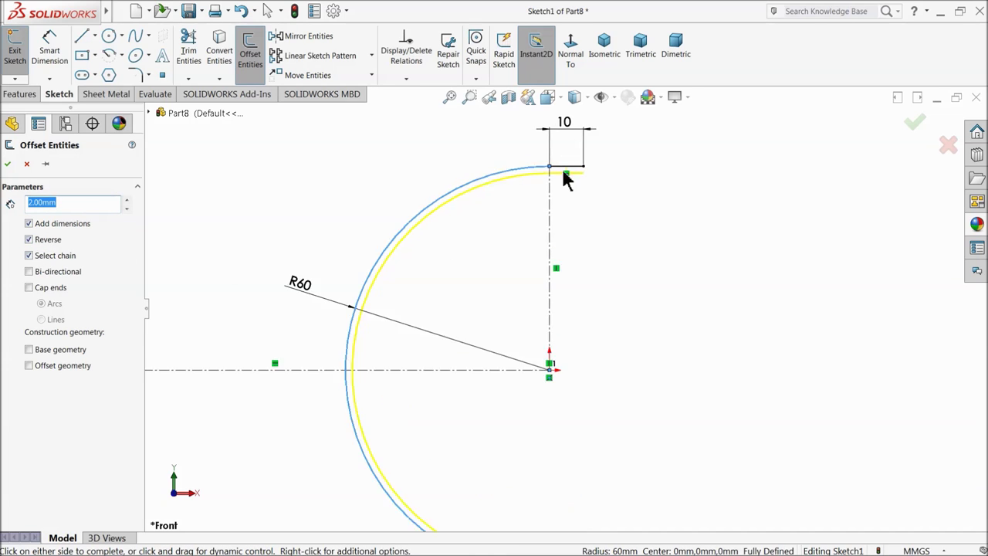
left_click(9, 164)
- Draw a 2 mm vertical line closing the open upper end between the original and offset lines
left_click(82, 38)
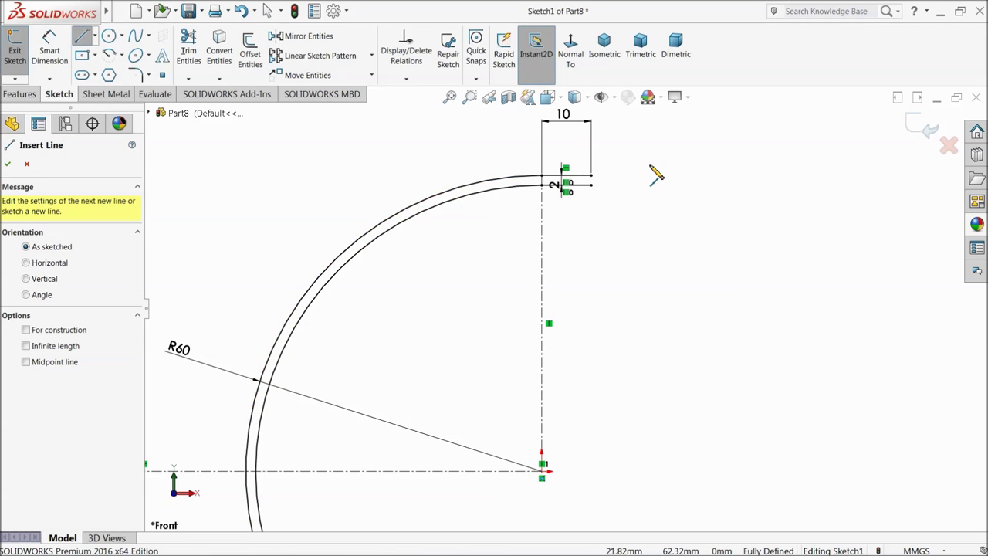
scroll(576, 185, "down", 5)
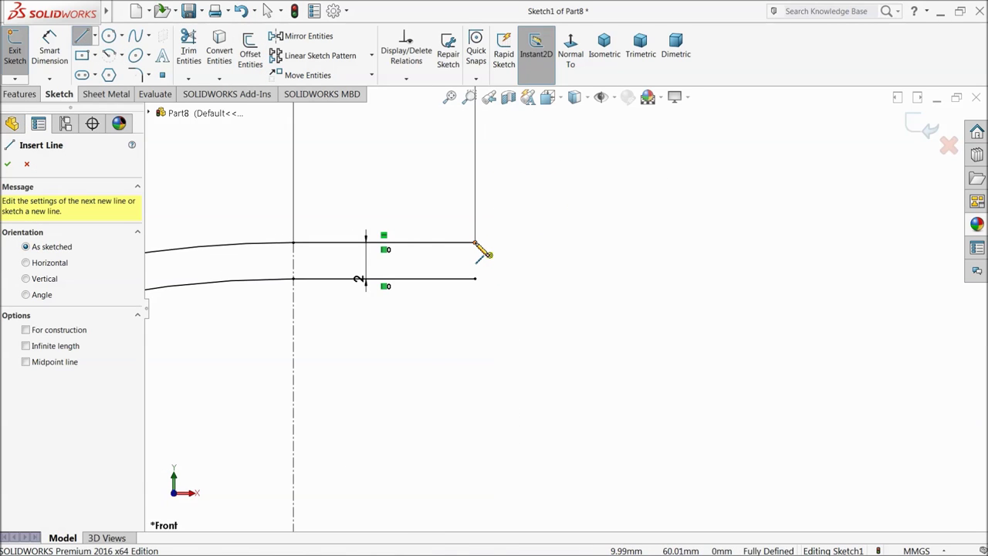
left_click(476, 243)
left_click(475, 279)
scroll(486, 284, "up", 5)
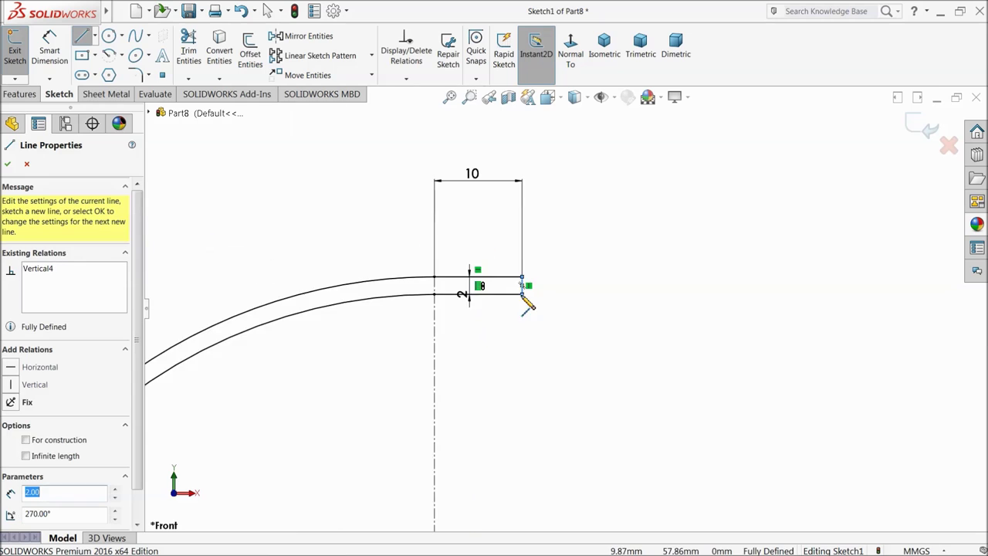
- Close the open lower end of the profile with a 2 mm vertical line between the original and offset lines
scroll(564, 371, "up", 3)
scroll(592, 457, "down", 8)
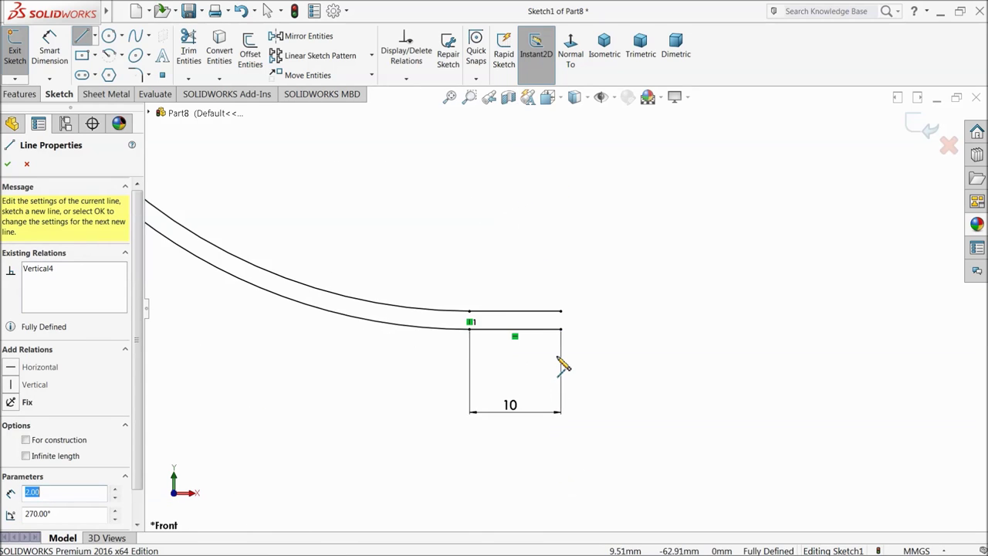
left_click(566, 270)
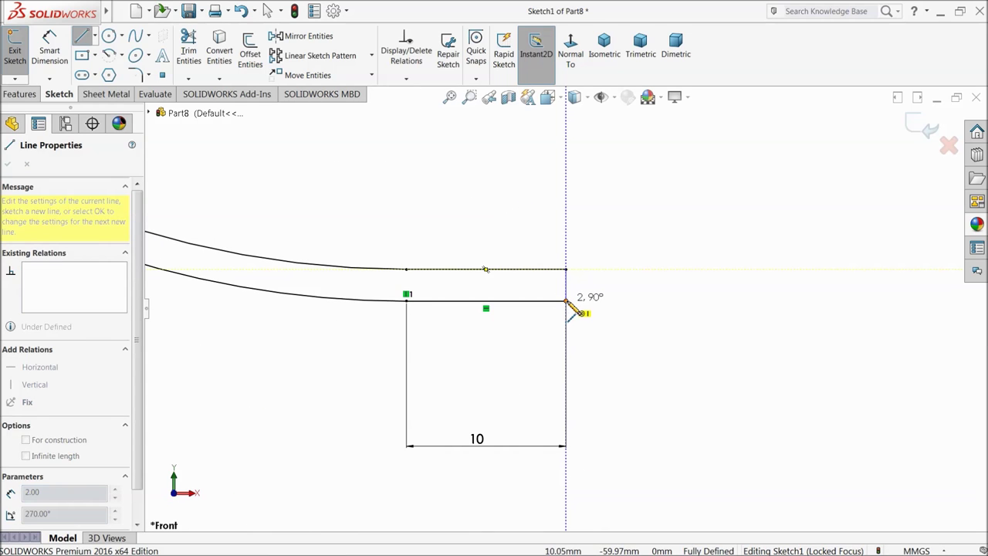
left_click(565, 300)
left_click(7, 164)
scroll(376, 214, "up", 3)
scroll(421, 241, "up", 5)
scroll(606, 172, "down", 3)
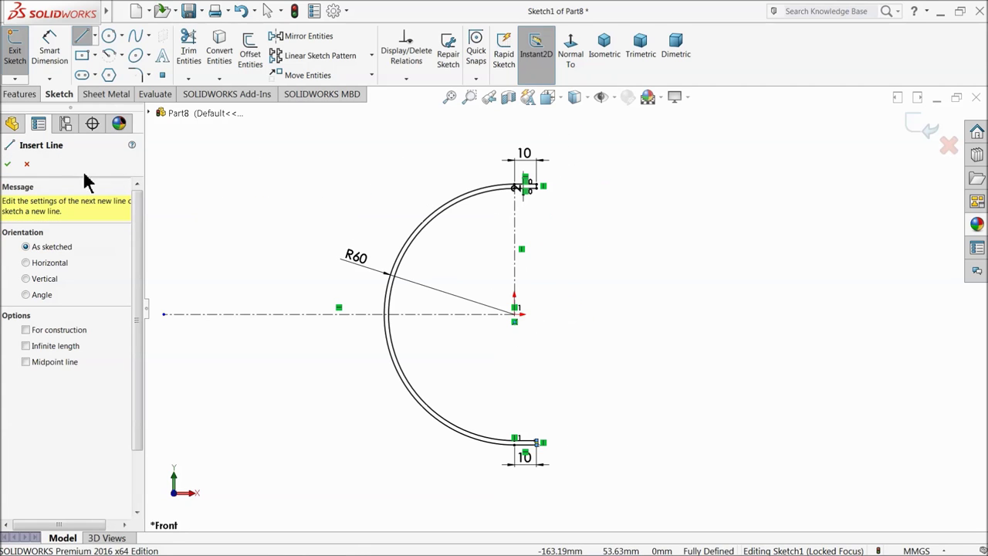
- Extrude the closed C-shaped profile 20 mm with the Mid Plane end condition
left_click(19, 94)
left_click(21, 54)
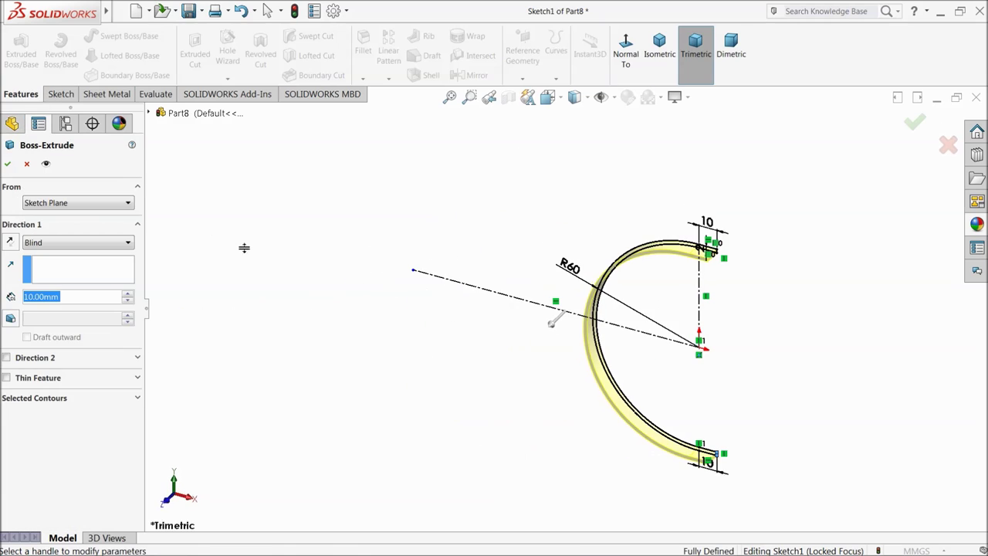
left_click(42, 241)
left_click(99, 315)
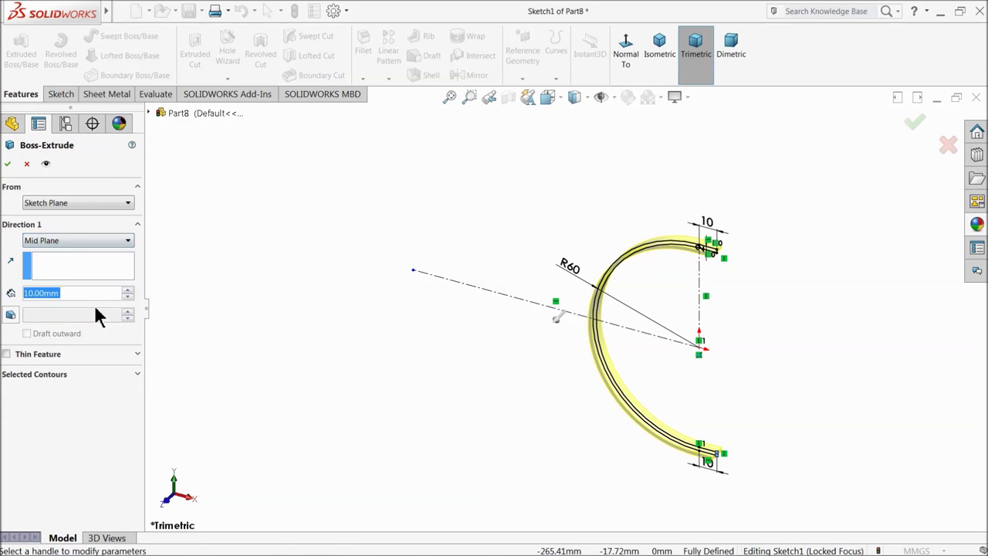
left_click(128, 291)
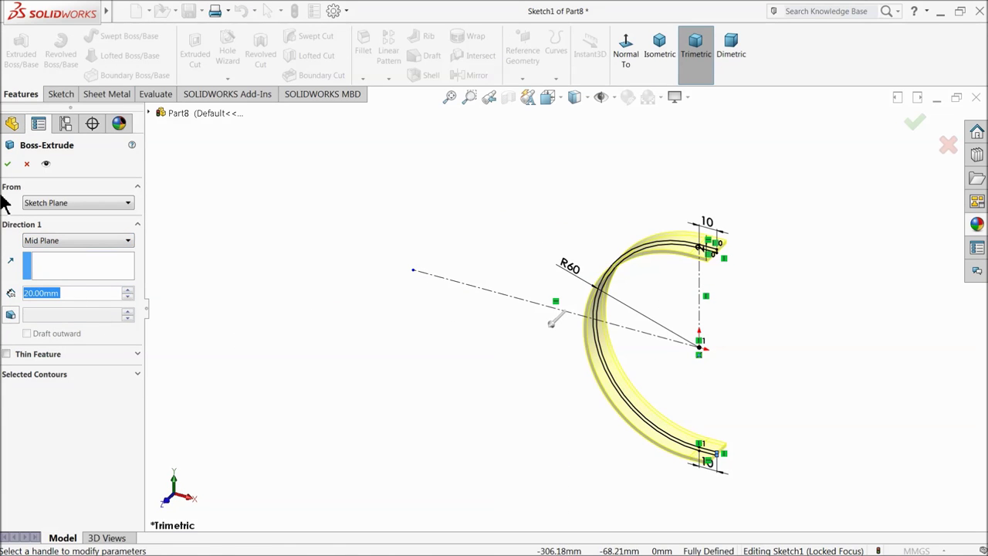
left_click(8, 164)
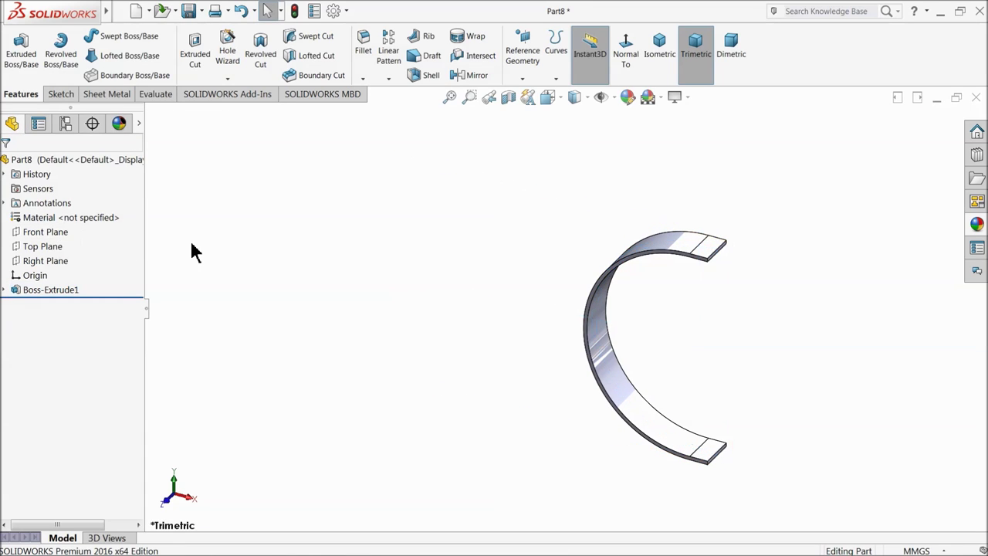
- Start a sketch on the flat top face of the band's upper end and draw a circle about 12.3 mm in diameter centred on the origin
scroll(708, 257, "down", 5)
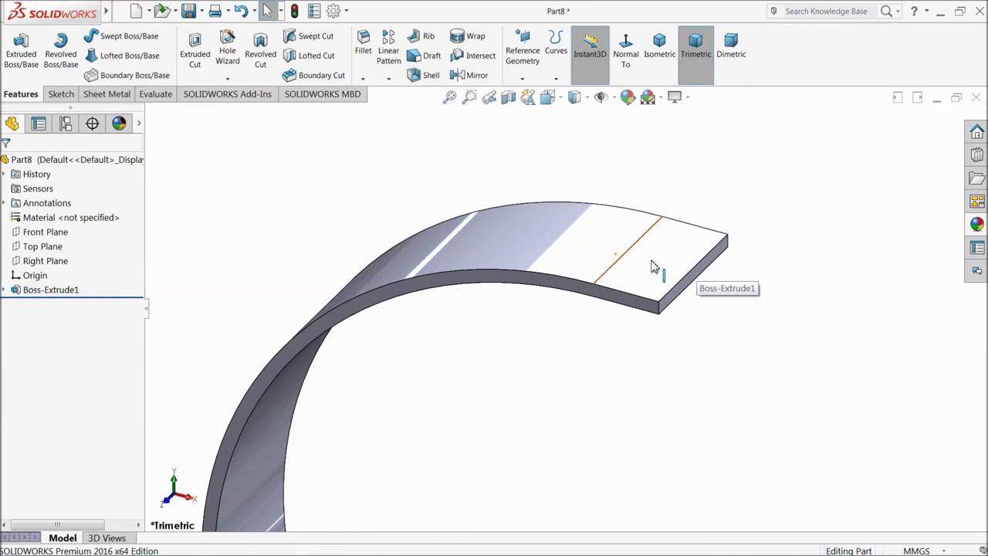
left_click(660, 262)
left_click(691, 229)
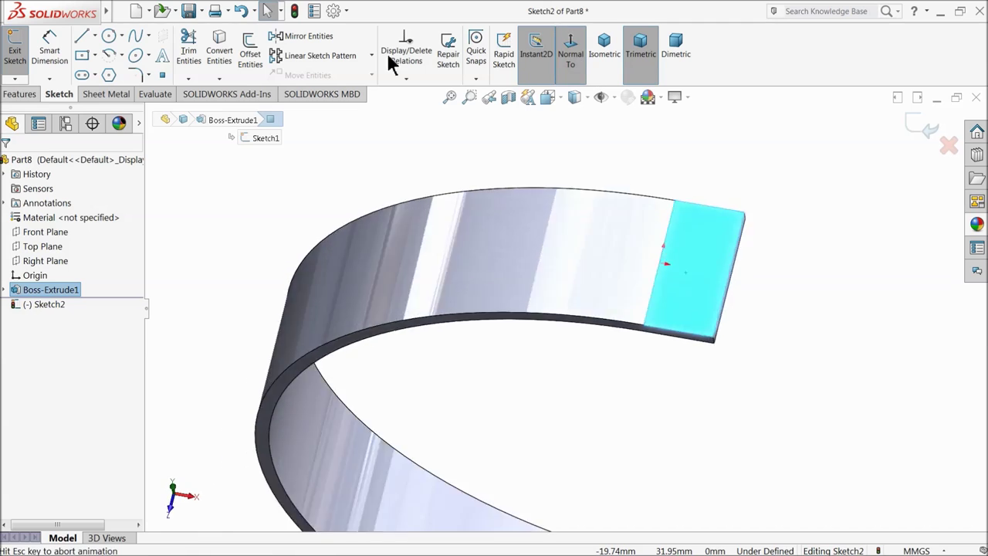
left_click(108, 35)
scroll(756, 320, "down", 3)
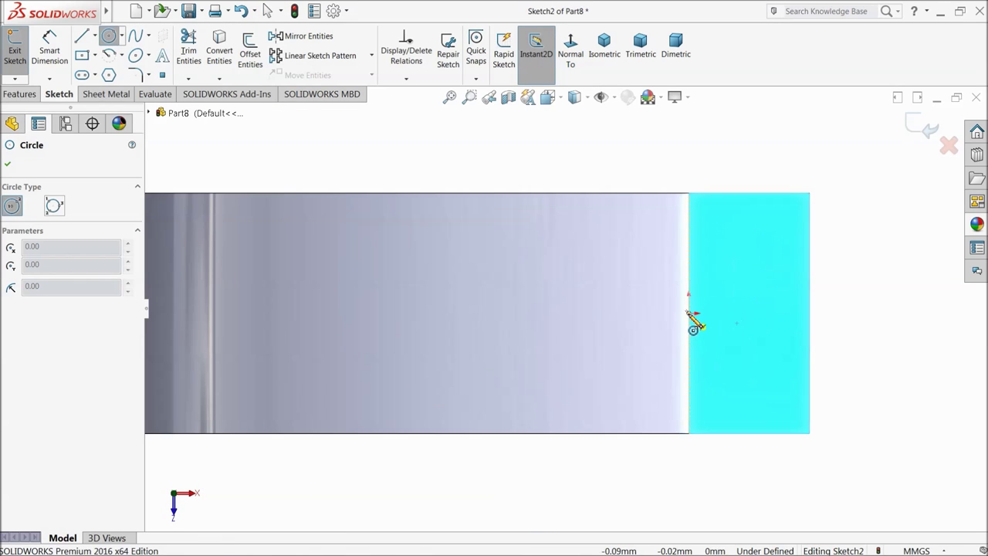
left_click(688, 313)
left_click(711, 255)
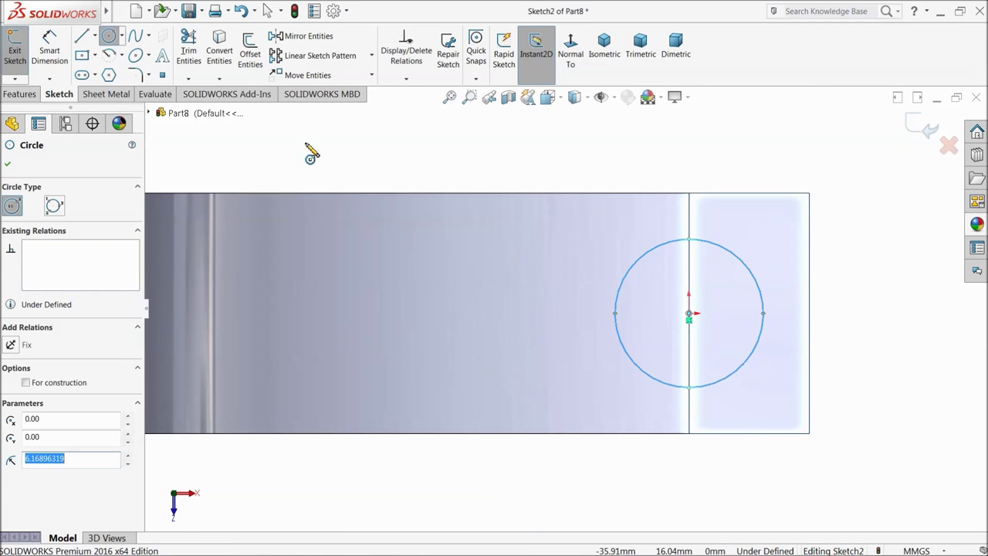
- Dimension the circle on the upper end with a diameter of 8 mm
left_click(49, 61)
left_click(652, 257)
left_click(632, 166)
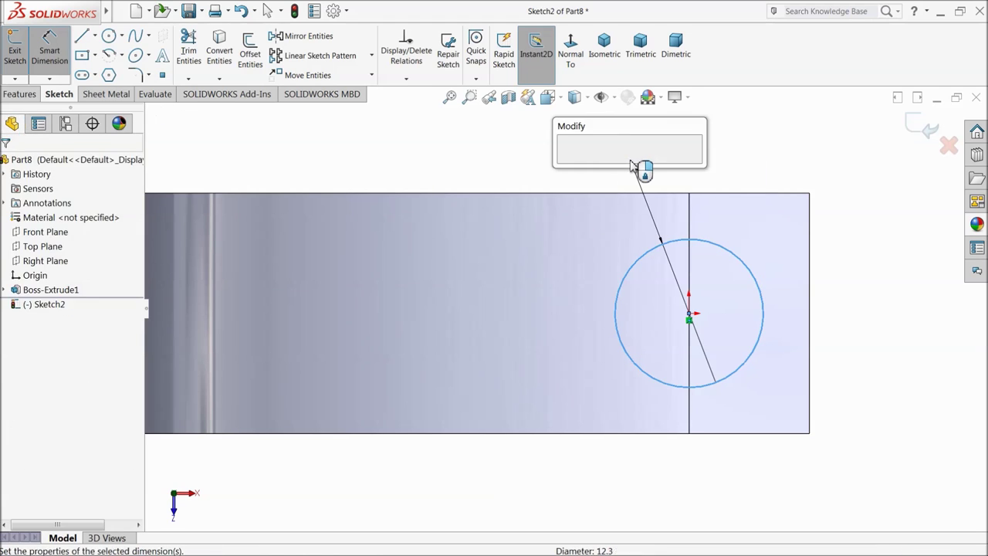
type("8")
key("Return")
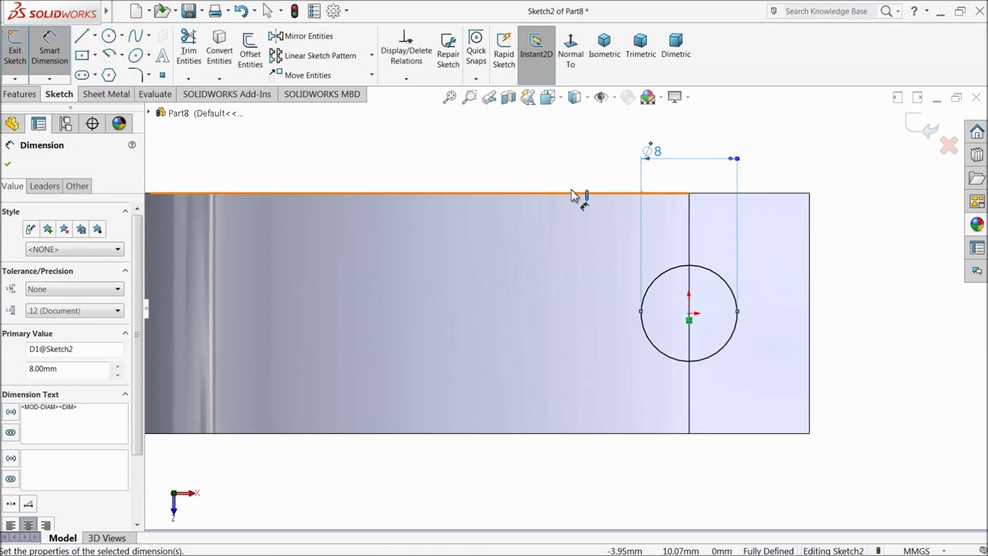
left_click(14, 83)
left_click(50, 79)
left_click(278, 132)
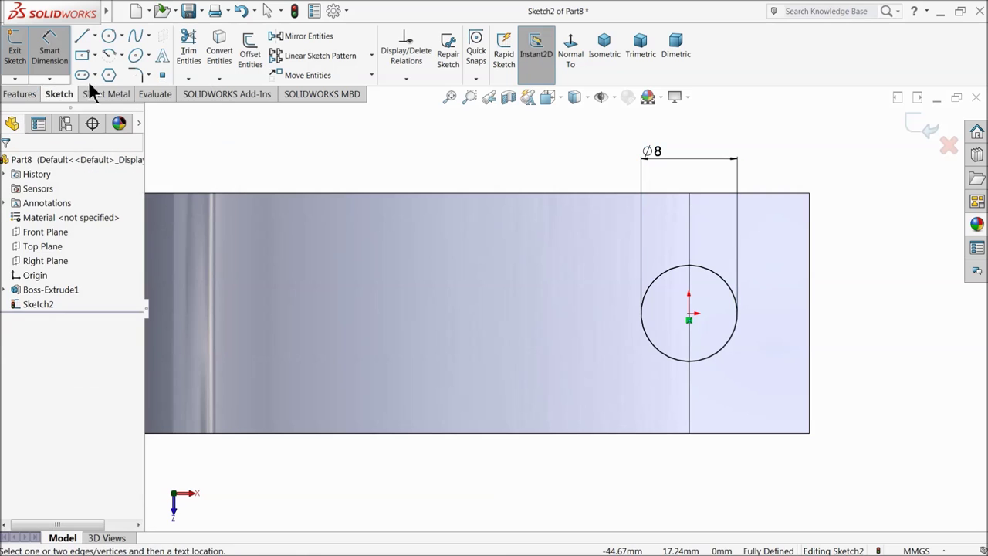
- Cut the 8 mm circle Through All so it pierces both ends of the band
left_click(21, 94)
left_click(195, 51)
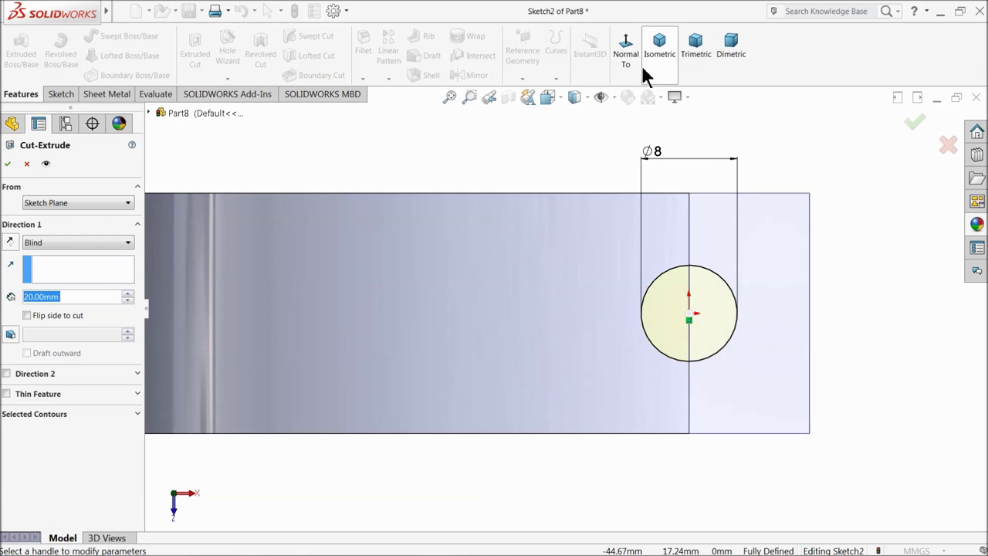
left_click(658, 60)
left_click(57, 244)
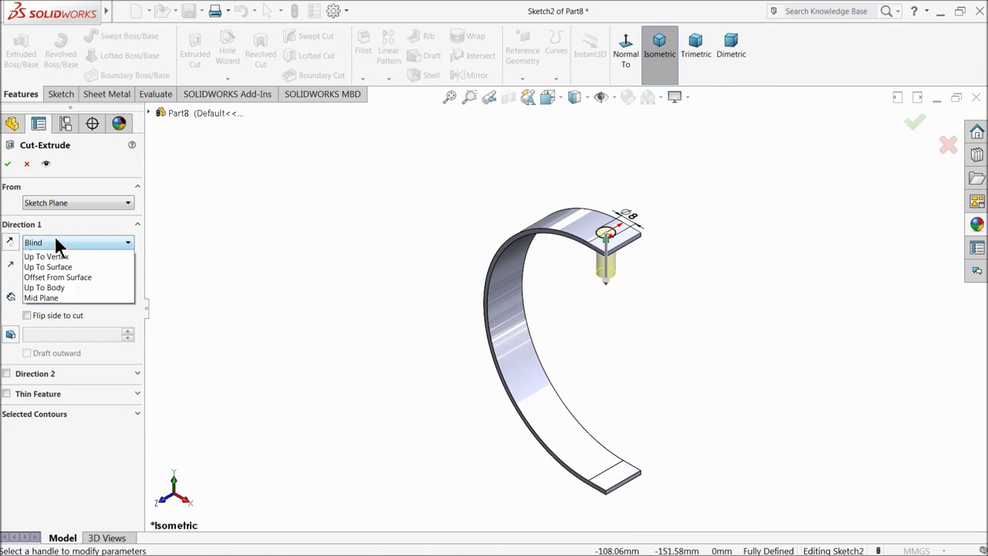
left_click(62, 276)
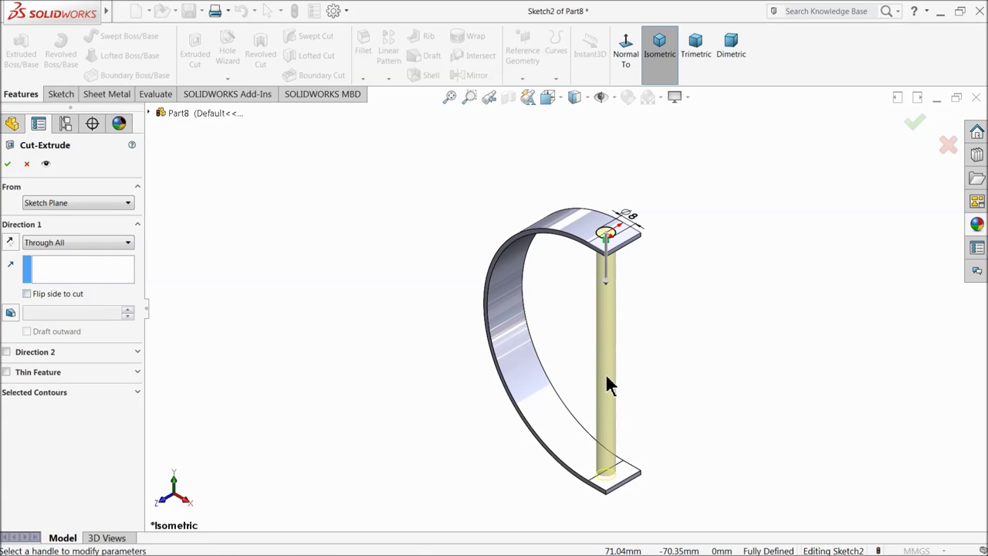
scroll(608, 386, "down", 3)
left_click(7, 165)
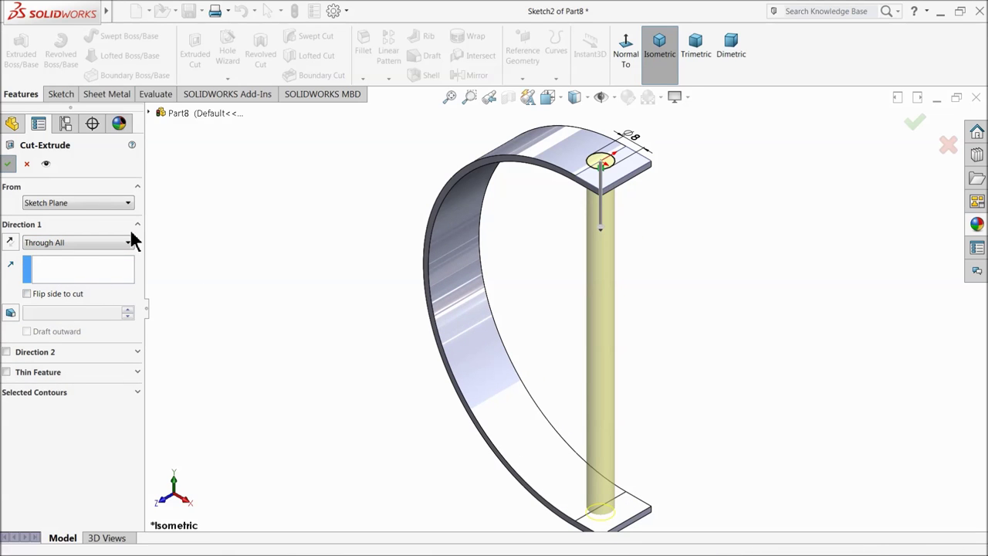
- Fillet the four vertical corner edges at the band's two ends with a 10 mm radius
left_click(363, 68)
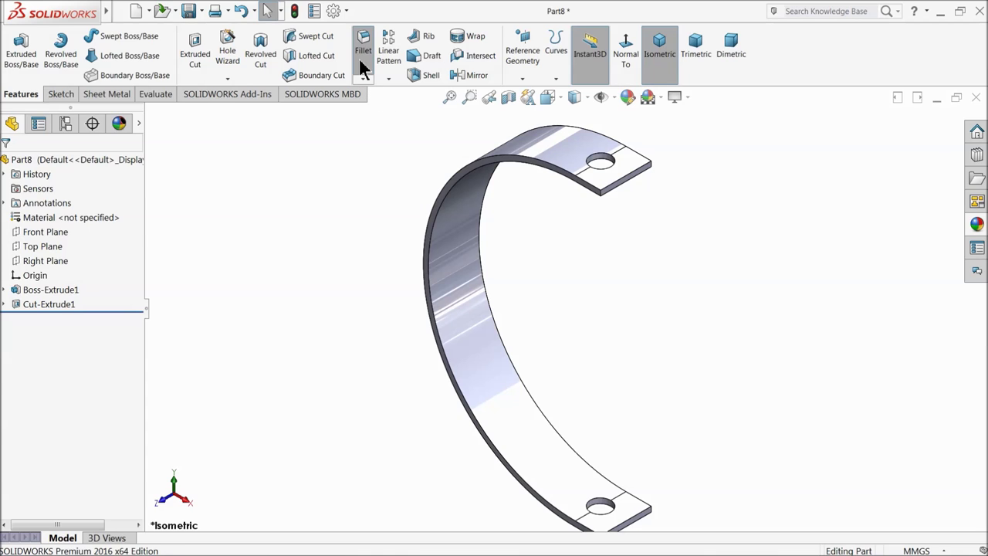
left_click(603, 197)
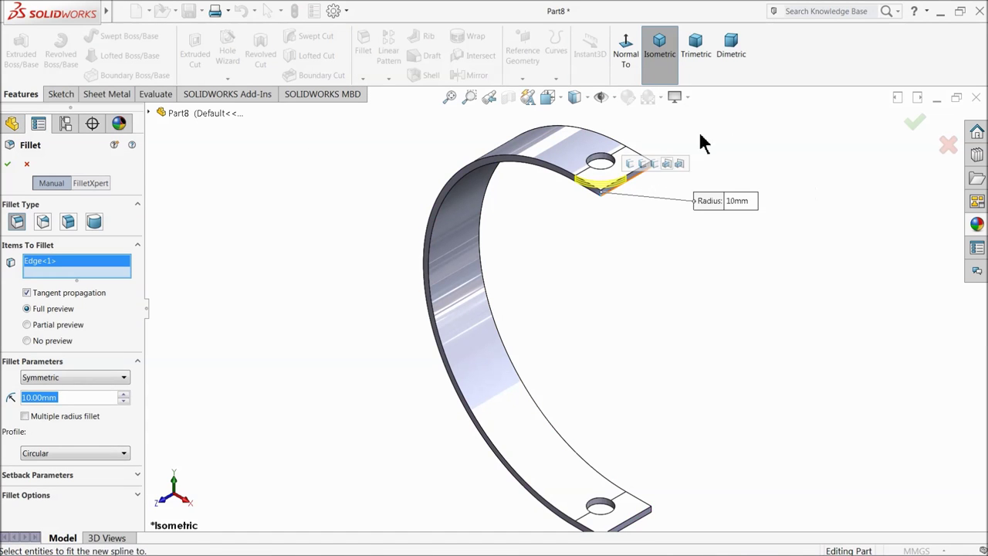
left_click(653, 172)
scroll(584, 463, "down", 6)
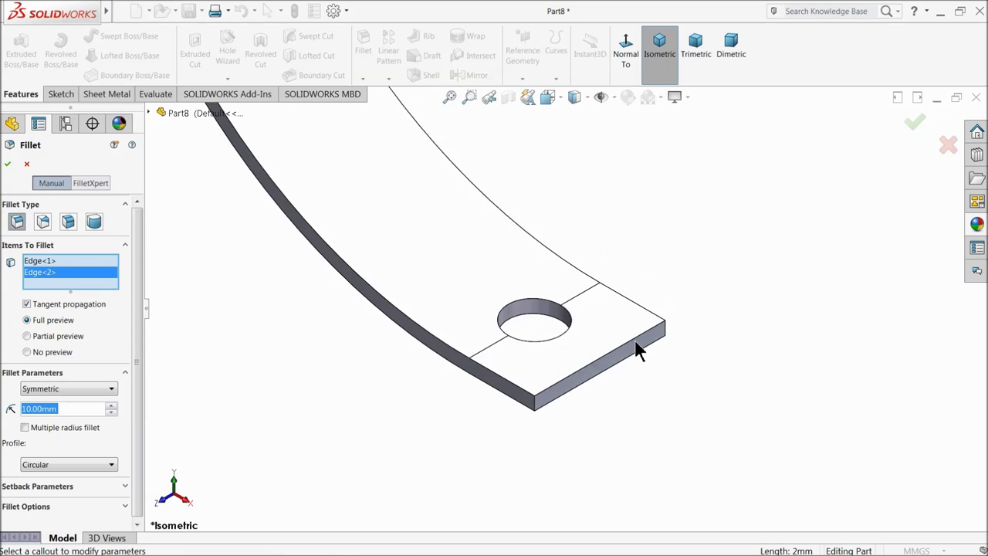
left_click(511, 421)
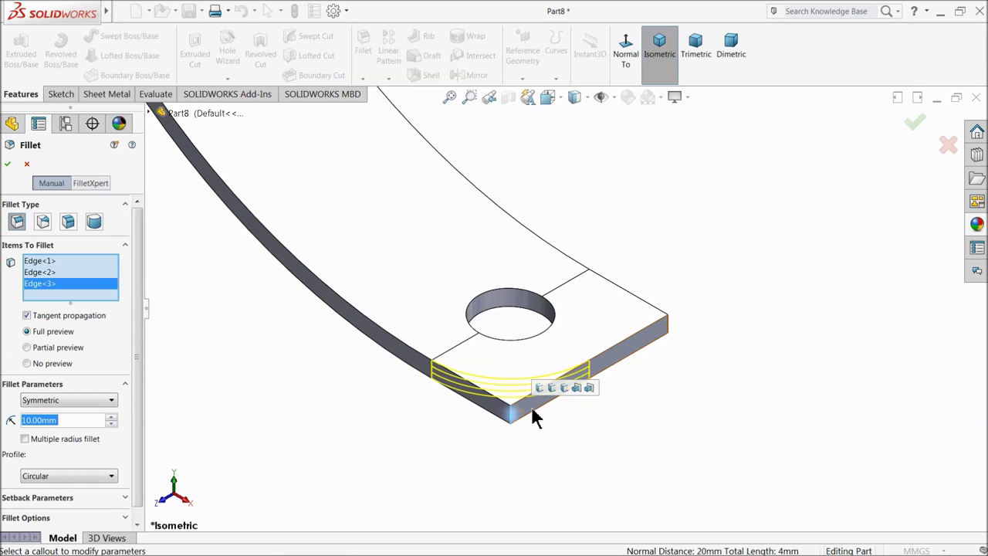
left_click(669, 328)
left_click(914, 125)
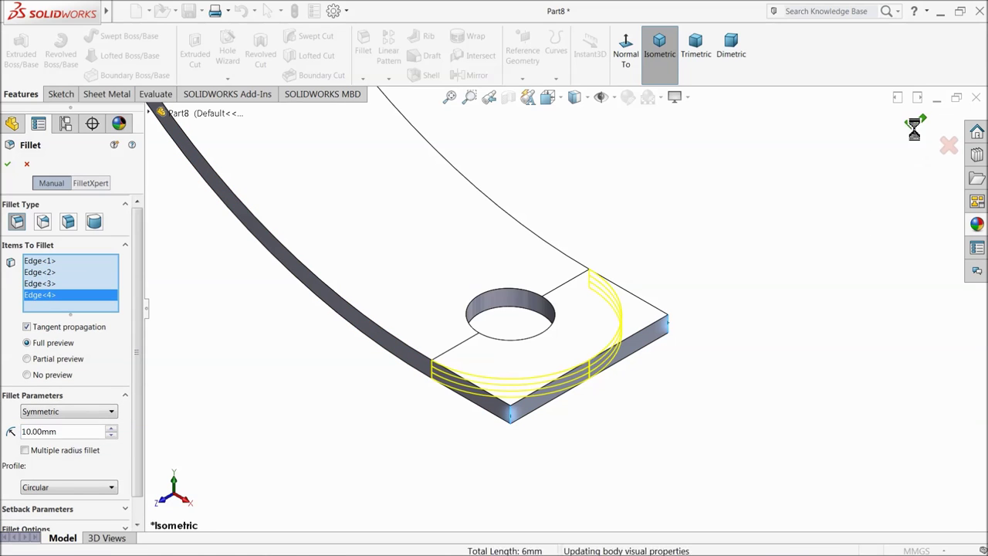
- Apply a magenta colour appearance to the whole part
scroll(541, 332, "up", 5)
scroll(522, 313, "up", 5)
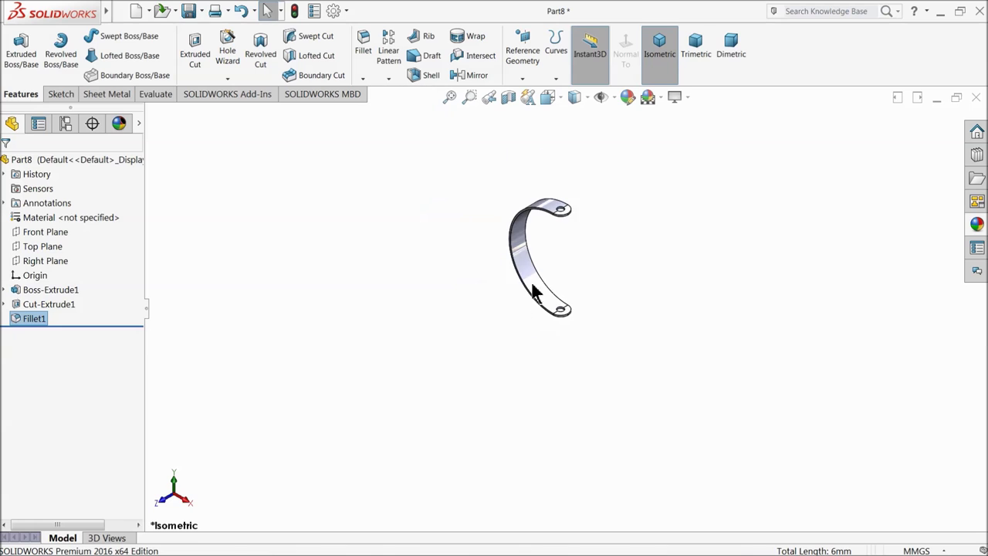
scroll(572, 255, "down", 4)
left_click(47, 159)
left_click(627, 96)
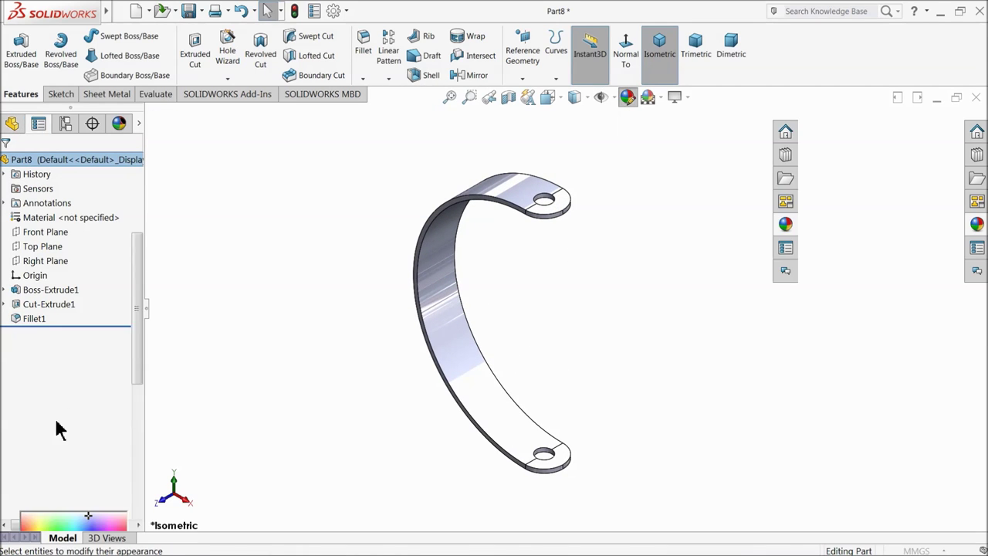
left_click(91, 456)
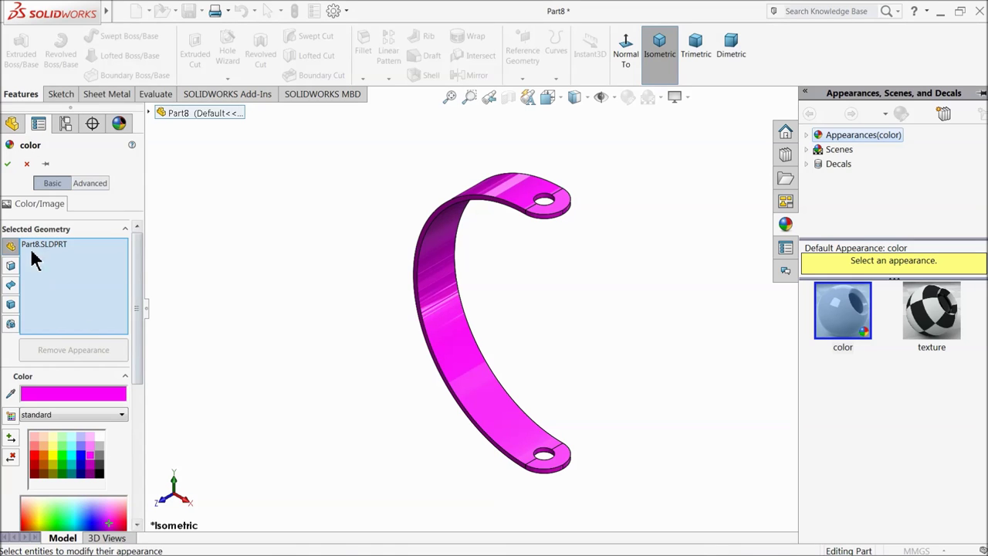
left_click(7, 165)
- Start a sketch on the underside of the band's lower end and draw a circle about 14.9 mm in diameter concentric with the hole
middle_click_drag(304, 311, 587, 210)
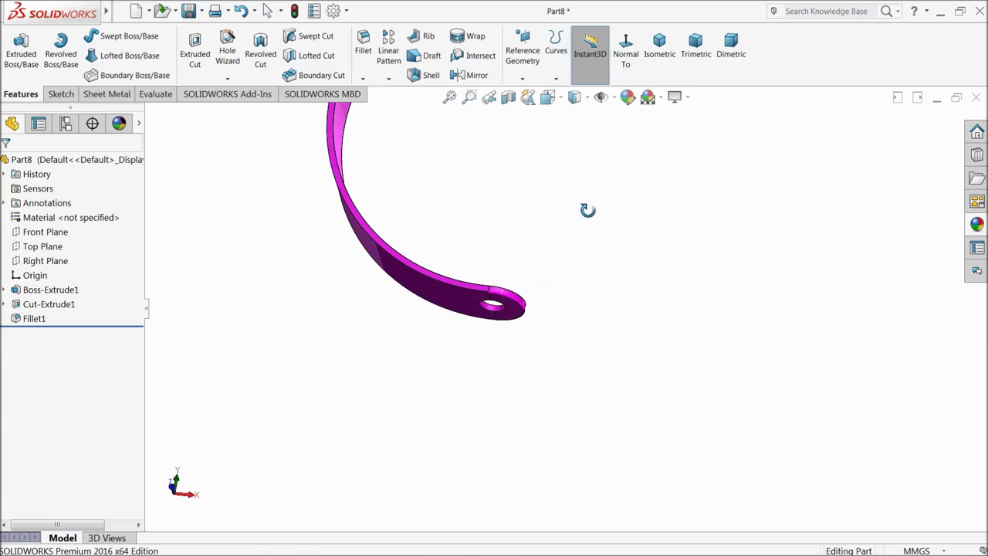
scroll(509, 311, "down", 2)
scroll(518, 323, "down", 1)
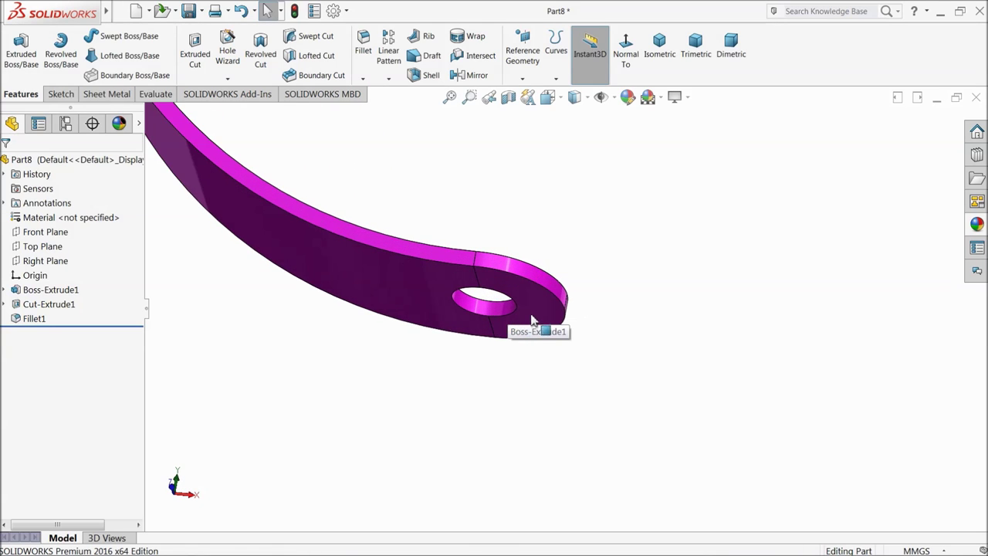
left_click(534, 321)
left_click(574, 278)
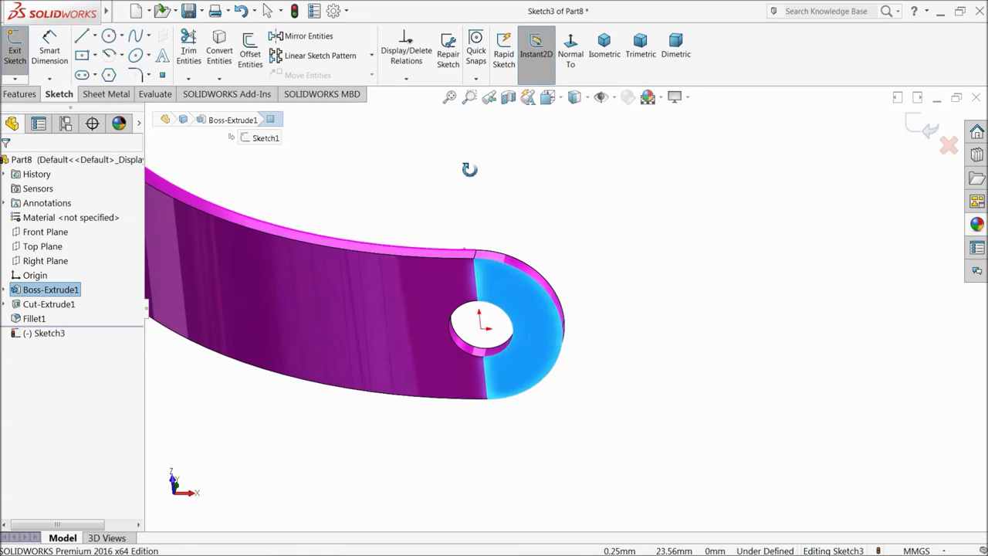
left_click(109, 37)
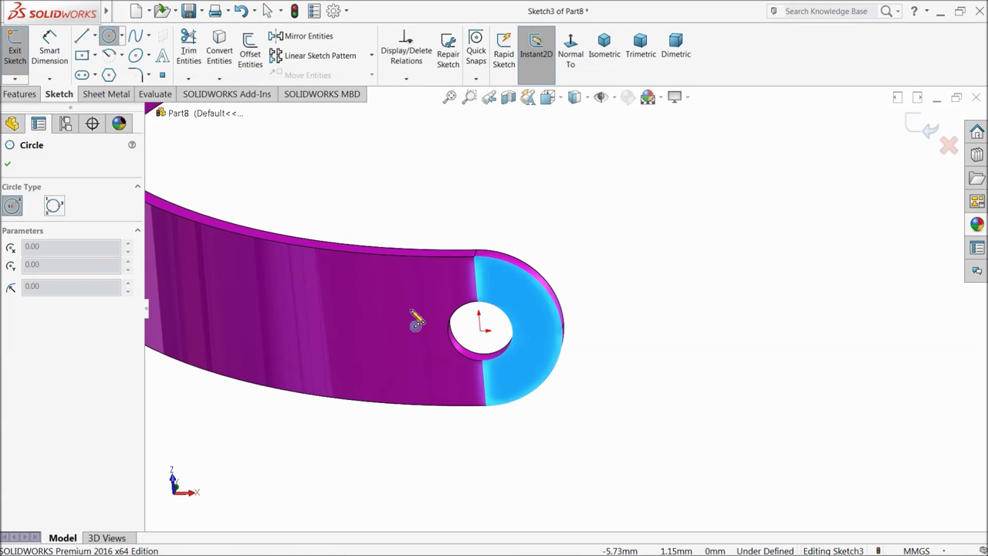
left_click(480, 331)
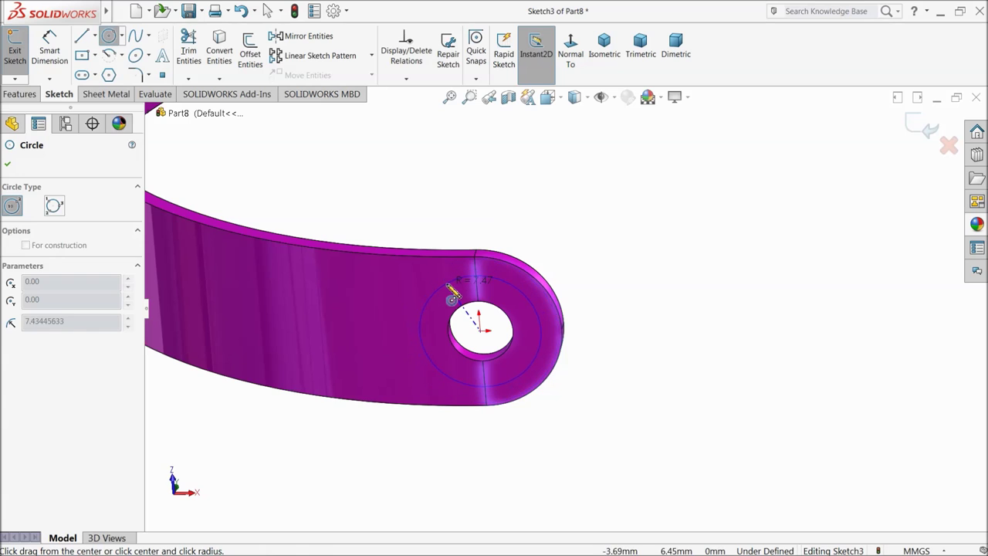
left_click(448, 287)
- Dimension the circle around the lower hole with a diameter of 11 mm
left_click(49, 54)
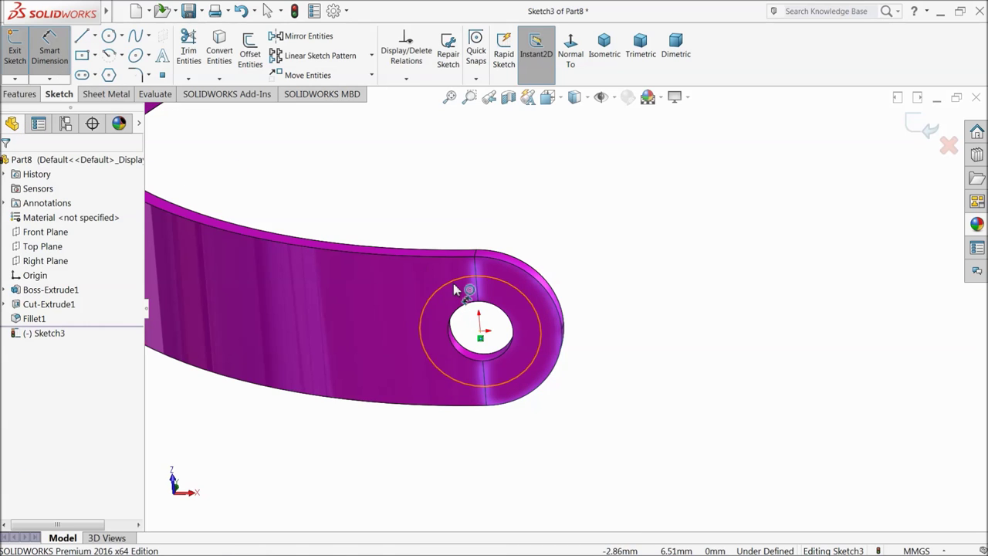
left_click(447, 287)
left_click(456, 234)
type("11")
key("Return")
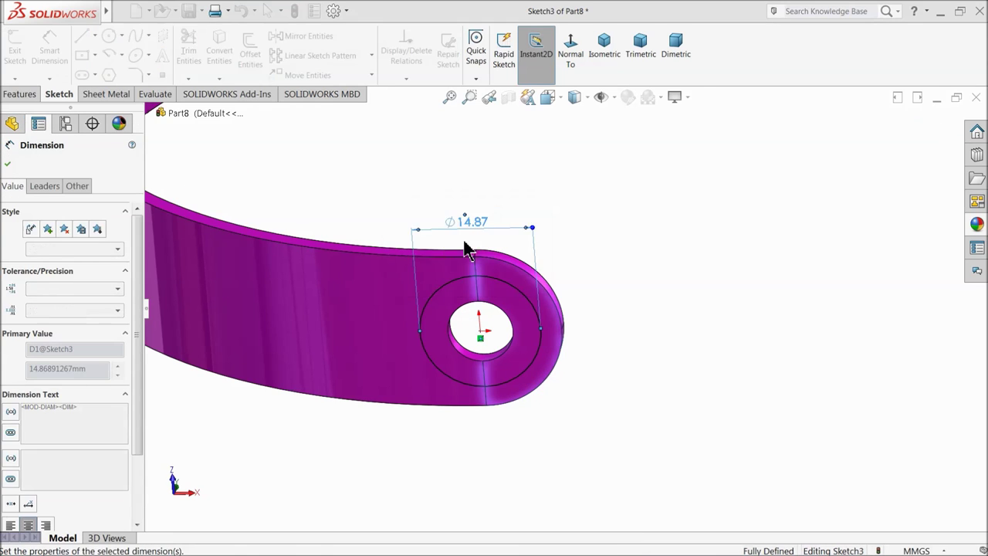
- Extrude the 11 mm circle 40 mm downward from the underside of the band's lower end
left_click(18, 94)
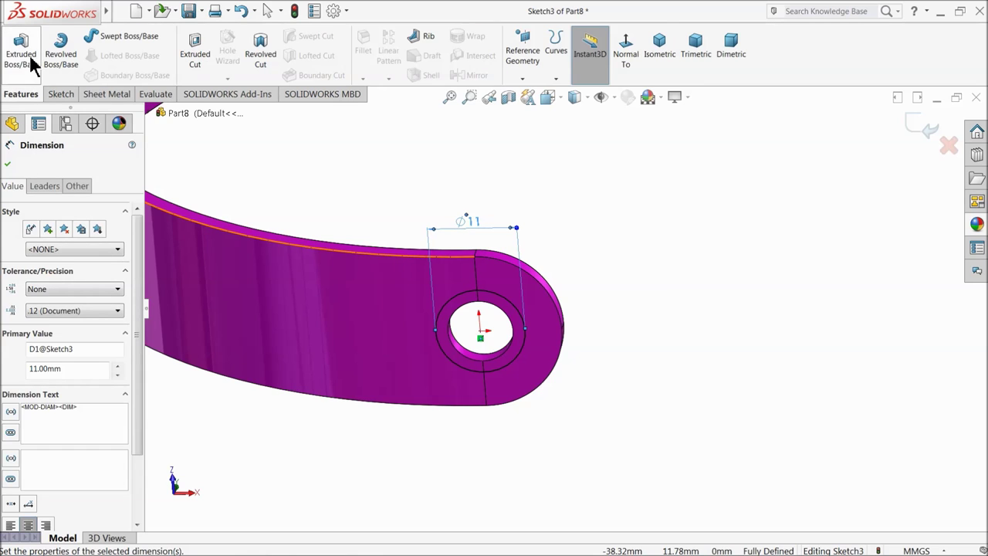
left_click(22, 54)
type("40.00mm")
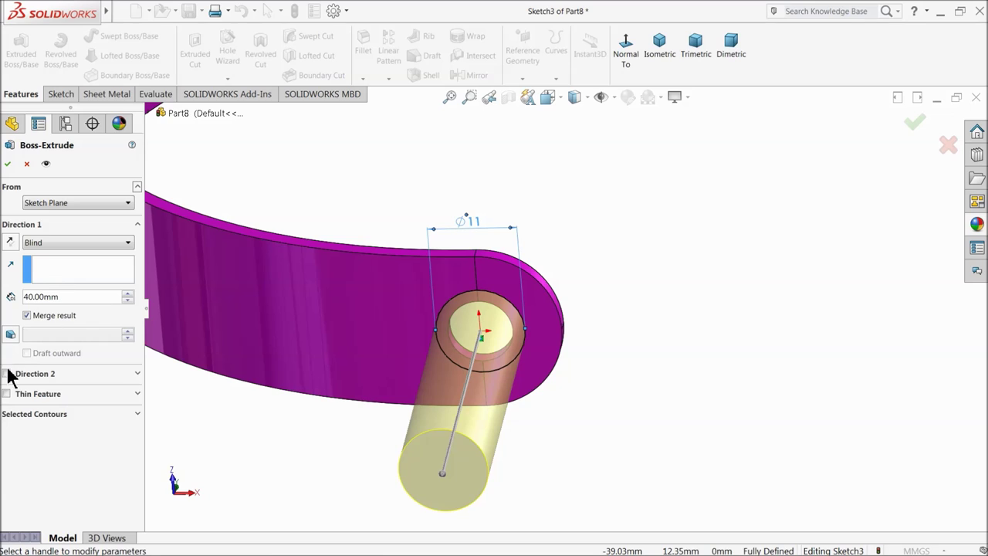
- Enable a second direction for the handle extrusion with a blind depth of 1 mm
left_click(8, 374)
left_click(50, 391)
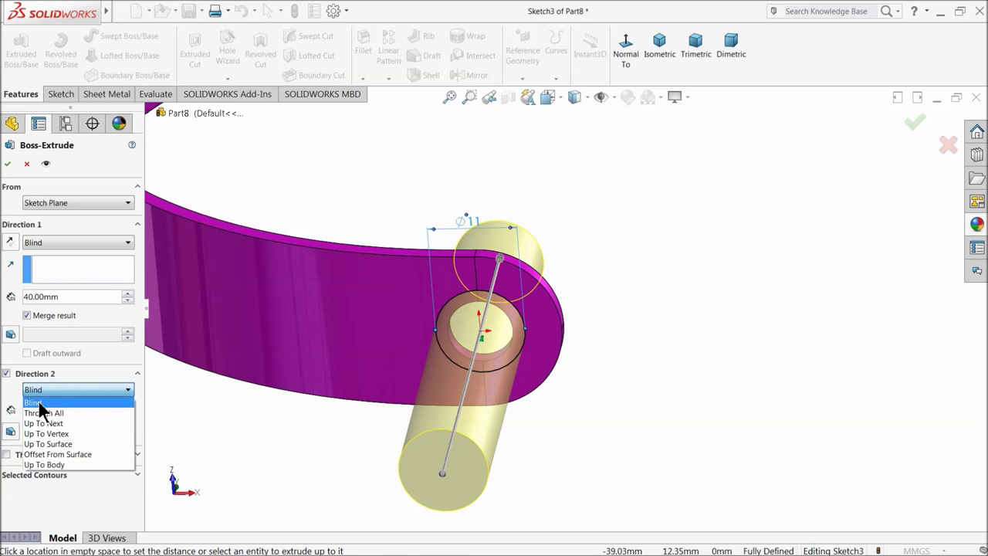
left_click(40, 403)
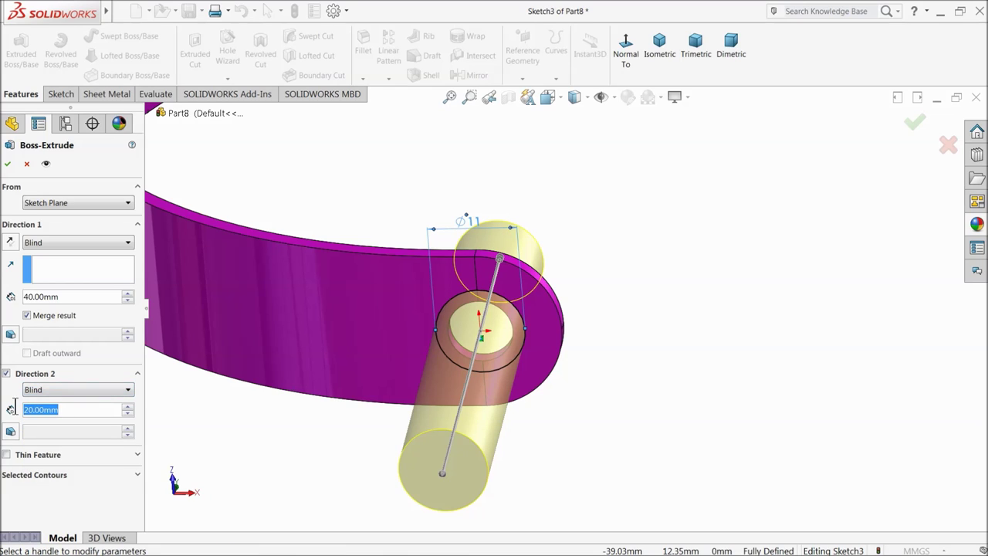
type("1")
key("Return")
- Change the second direction's end condition to Up To Surface on the band's outer curved face and complete the handle extrusion
middle_click_drag(375, 192, 376, 292)
scroll(564, 412, "down", 3)
mouse_move(564, 412)
middle_mouse_down()
mouse_move(450, 446)
mouse_move(457, 412)
mouse_move(473, 438)
mouse_move(470, 411)
middle_mouse_up()
scroll(478, 386, "down", 2)
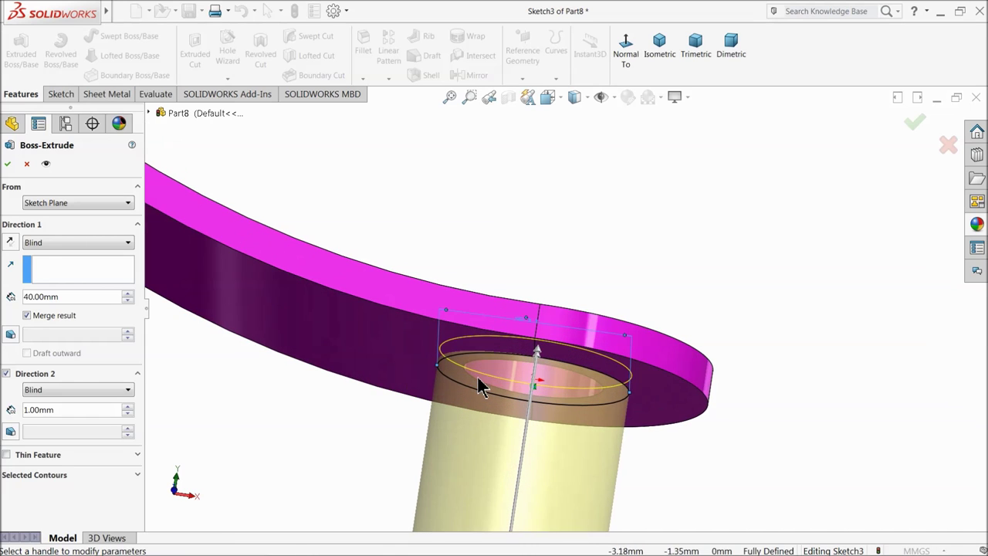
left_click(40, 390)
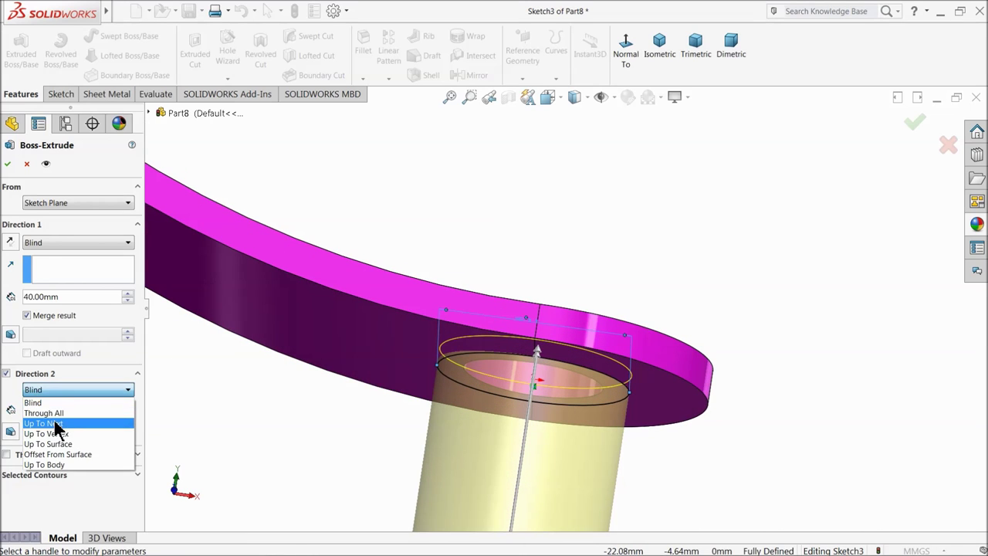
left_click(65, 445)
left_click(423, 345)
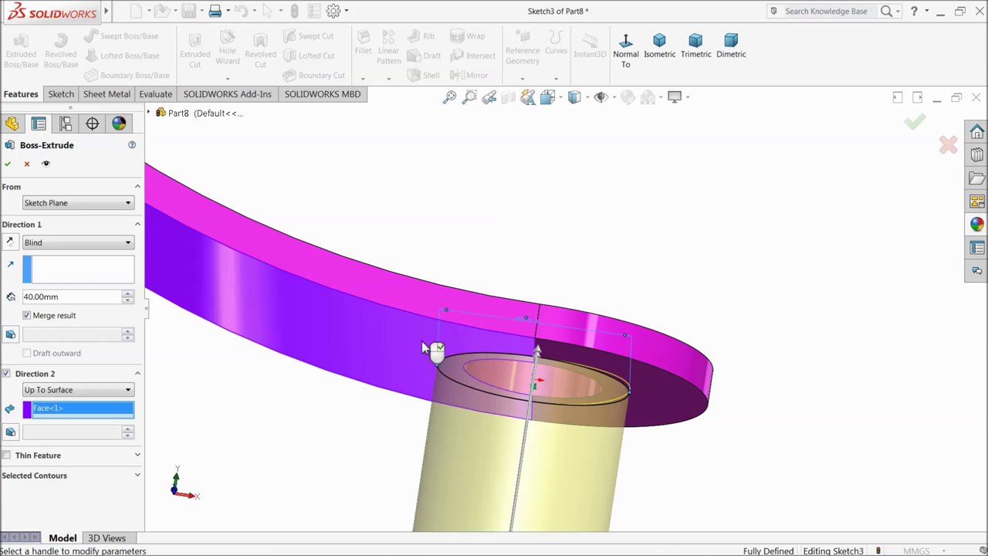
left_click(4, 165)
- Start a sketch on the handle's lower end face and draw a concentric circle about 23 mm in radius
middle_click_drag(455, 353, 541, 288)
scroll(390, 409, "down", 5)
scroll(541, 287, "up", 3)
left_click(505, 344)
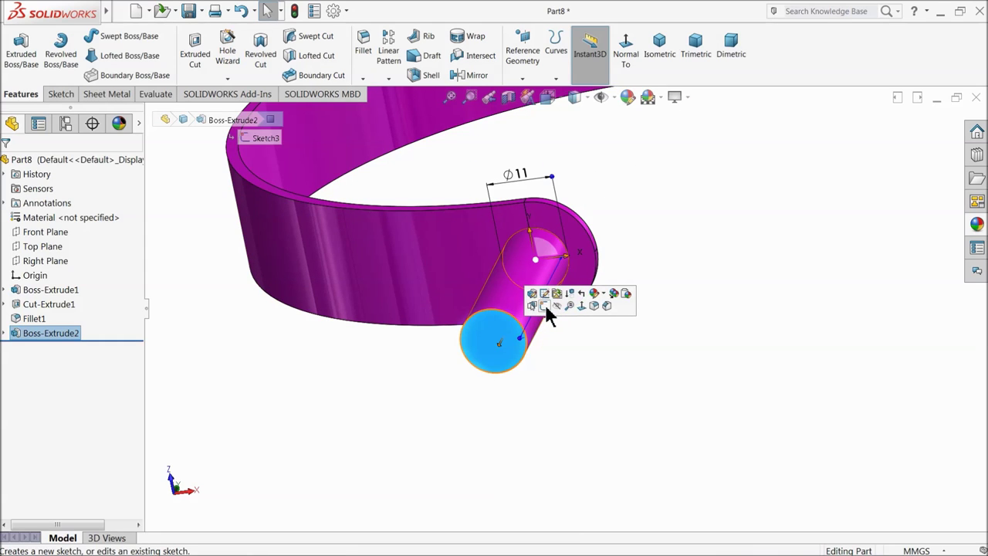
left_click(546, 308)
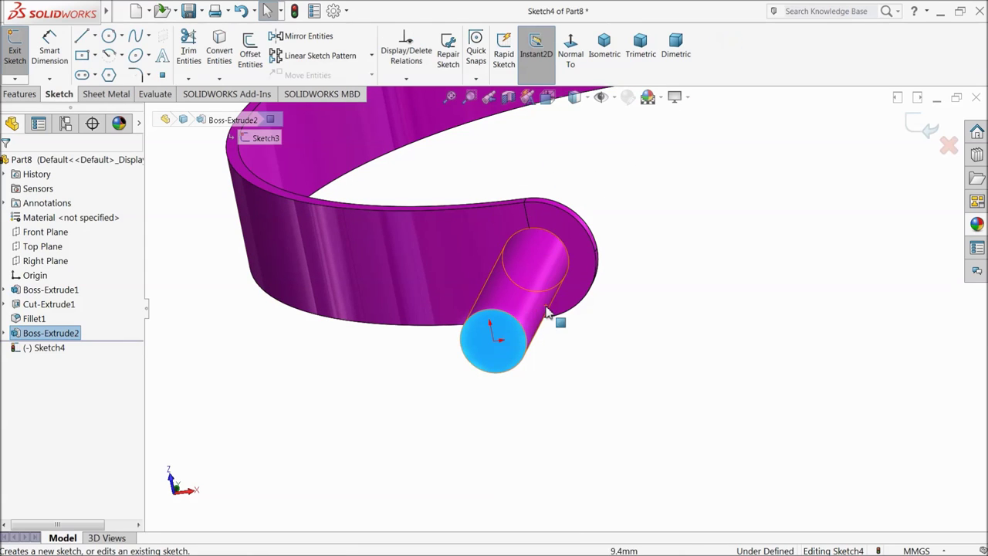
left_click(109, 36)
left_click(493, 340)
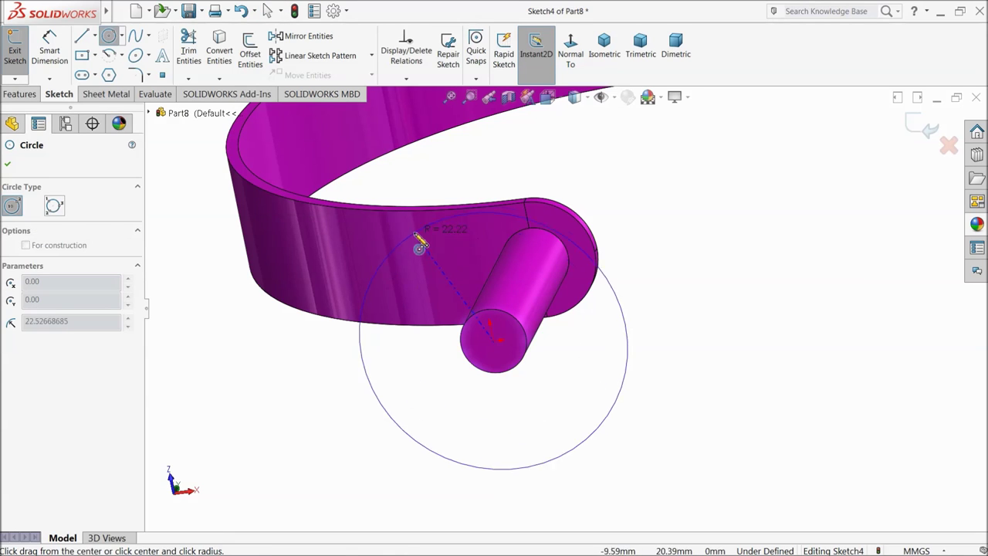
left_click(407, 233)
- Dimension the base circle with a diameter of 60 mm
left_click(44, 62)
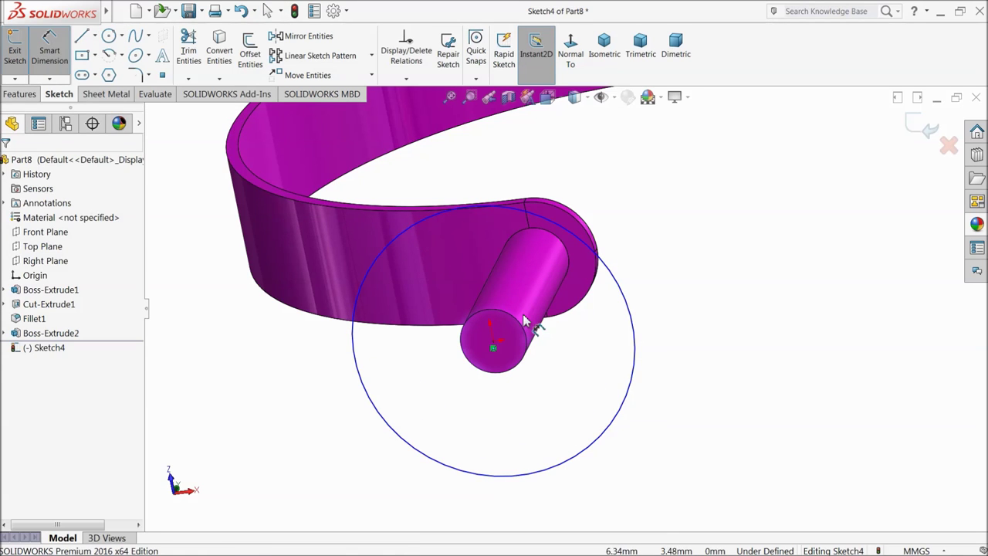
left_click(636, 332)
left_click(699, 334)
type("60")
key("Return")
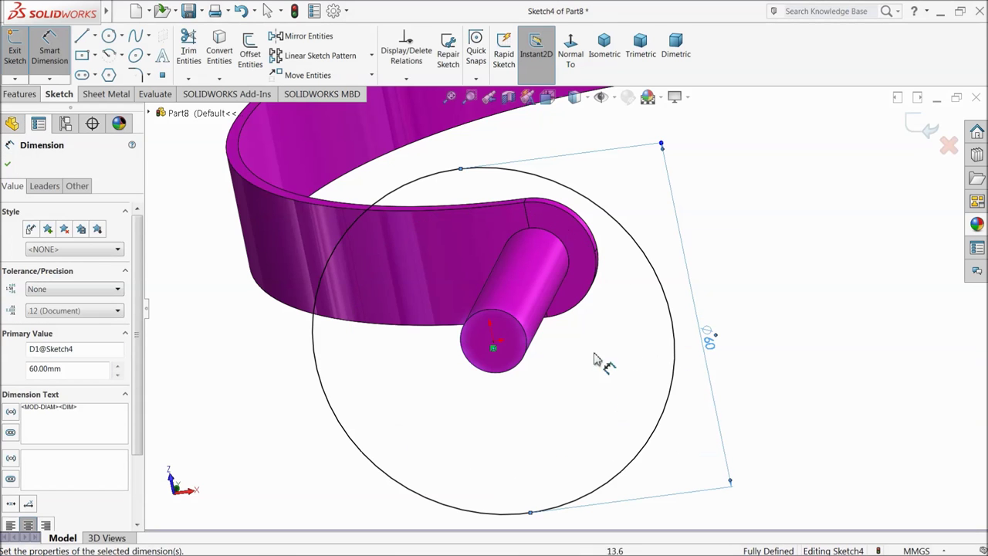
- Extrude the 60 mm circle 8 mm downward as a base disc, merged with the handle
left_click(23, 95)
left_click(23, 62)
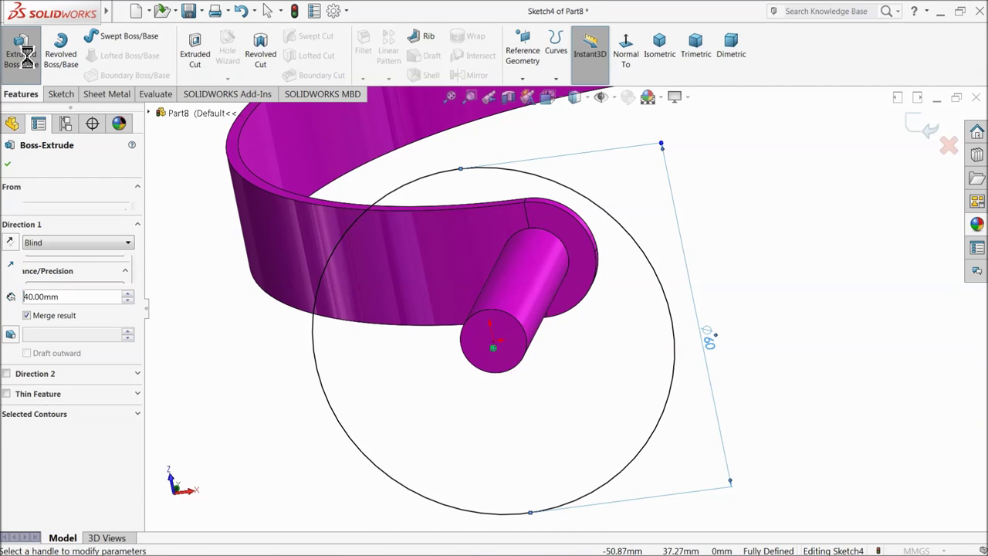
type("8")
middle_click_drag(398, 239, 455, 425)
scroll(551, 434, "up", 3)
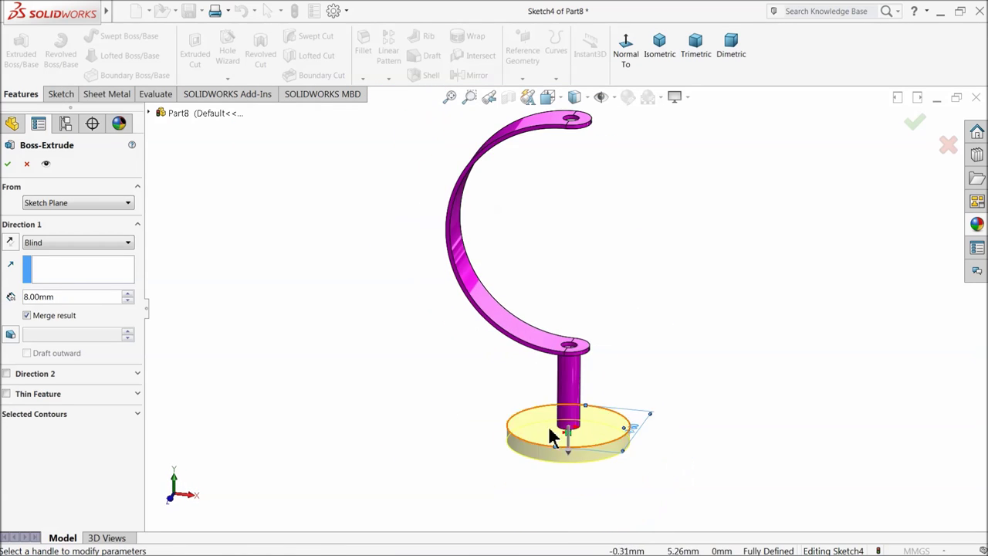
scroll(502, 404, "down", 5)
left_click(8, 163)
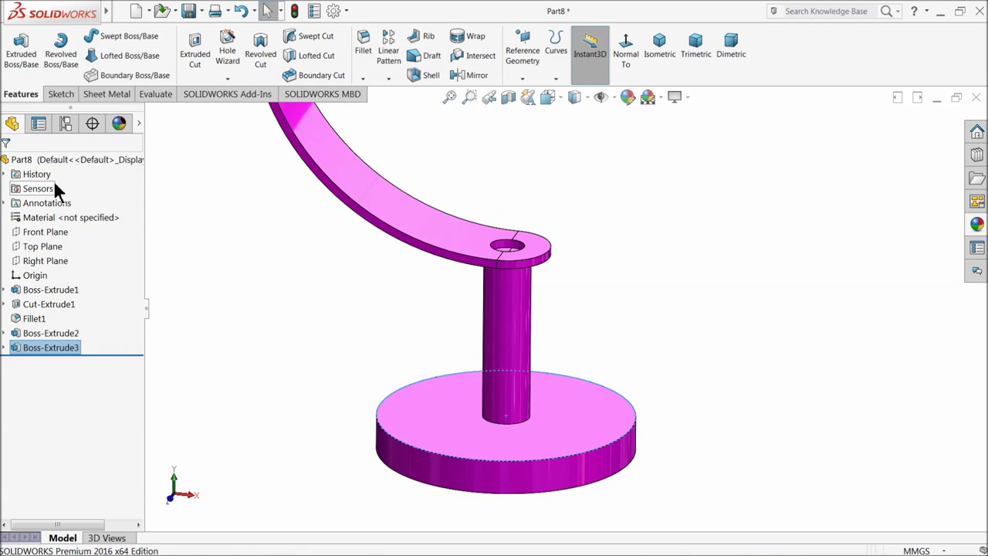
- Fillet the edge where the handle meets the base disc with a 15 mm radius
left_click(366, 48)
type("15")
key("Return")
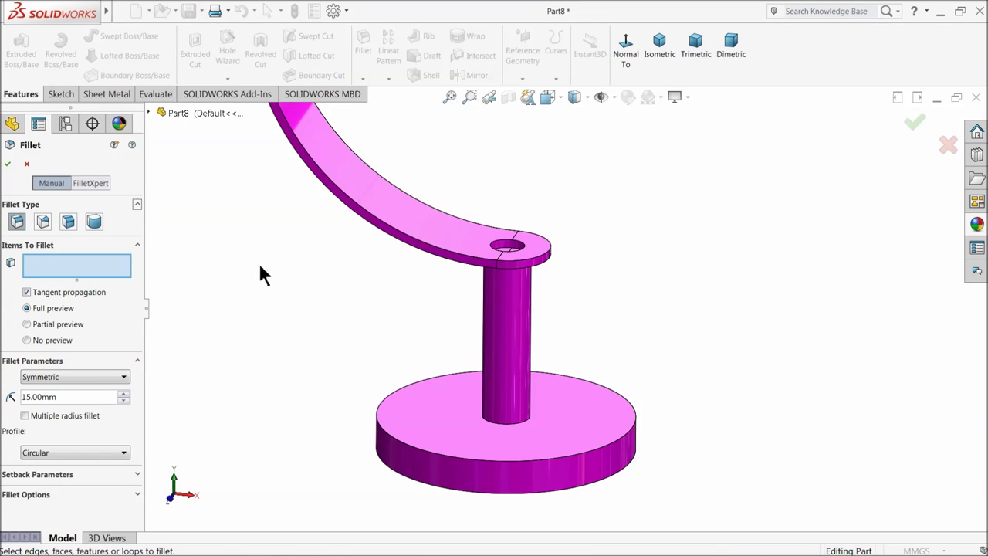
left_click(507, 433)
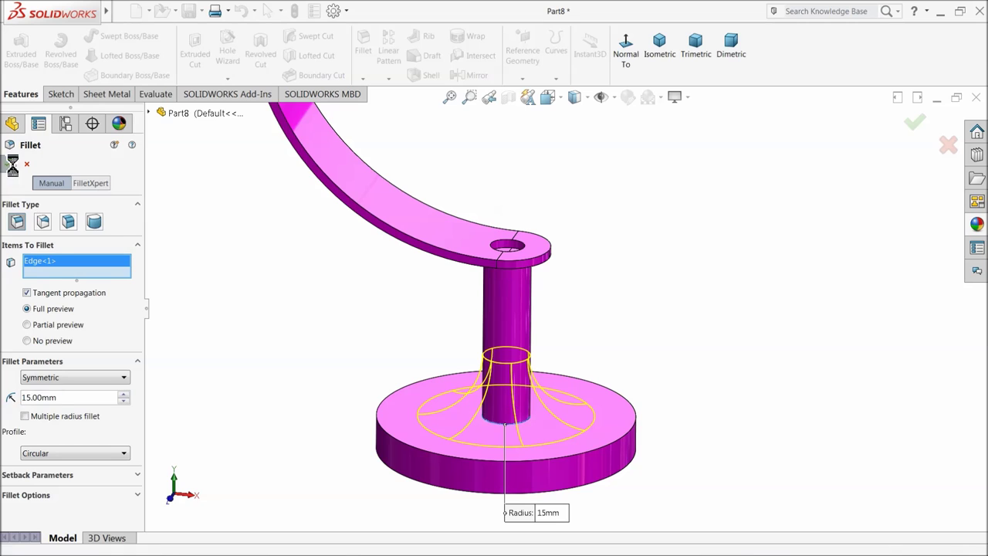
left_click(7, 163)
key("f")
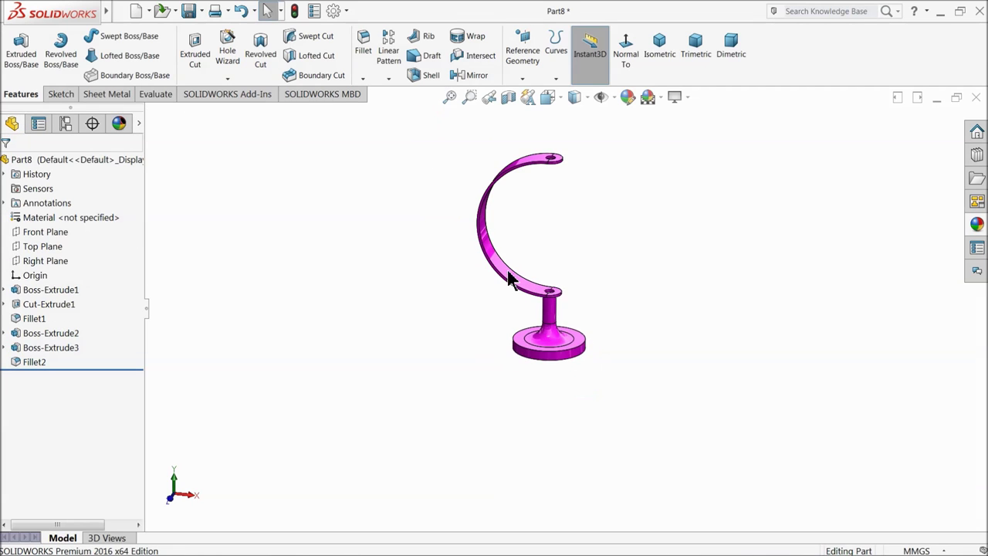
- Fillet the upper outer edge of the base disc with a 5 mm radius
scroll(598, 221, "down", 2)
scroll(549, 232, "down", 1)
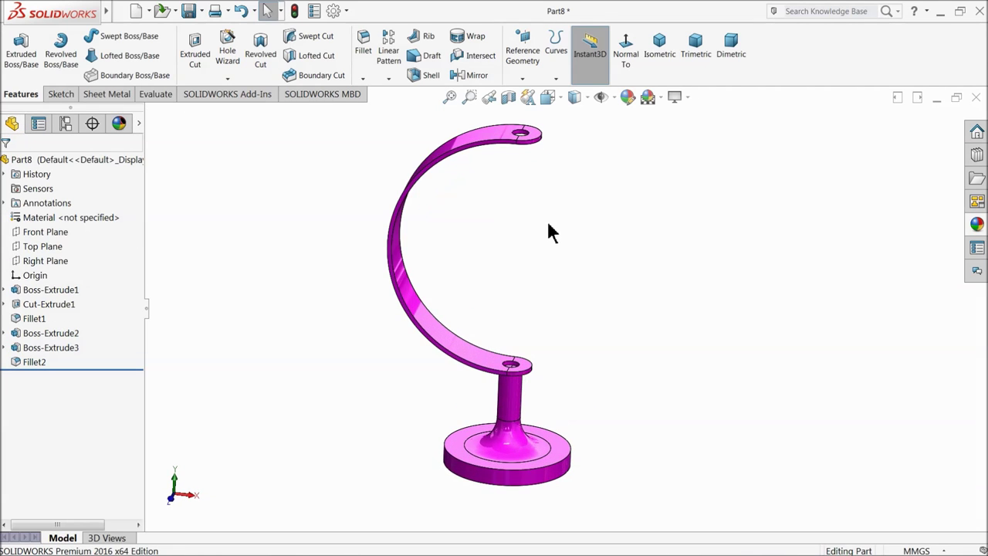
middle_click_drag(533, 295, 533, 345)
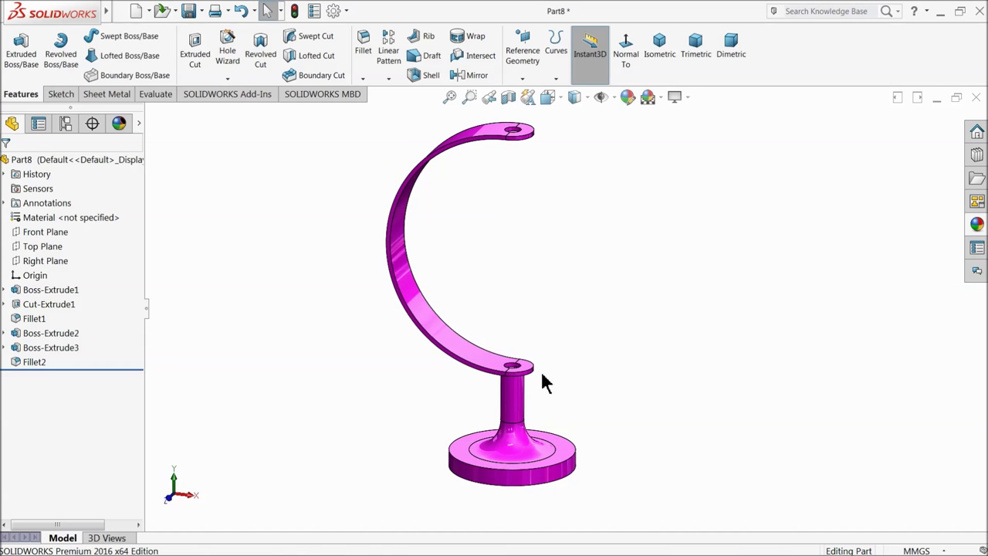
left_click(363, 55)
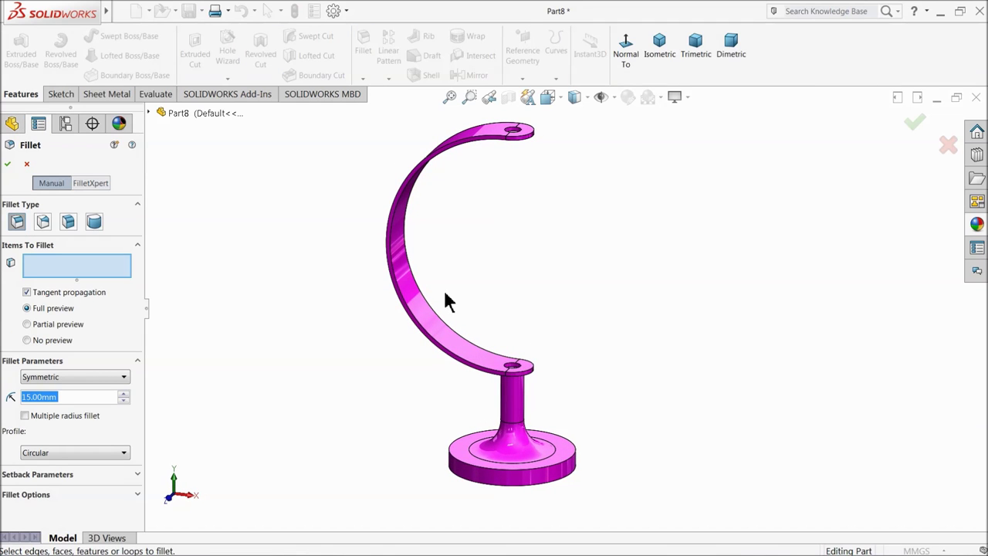
type("5")
left_click(515, 472)
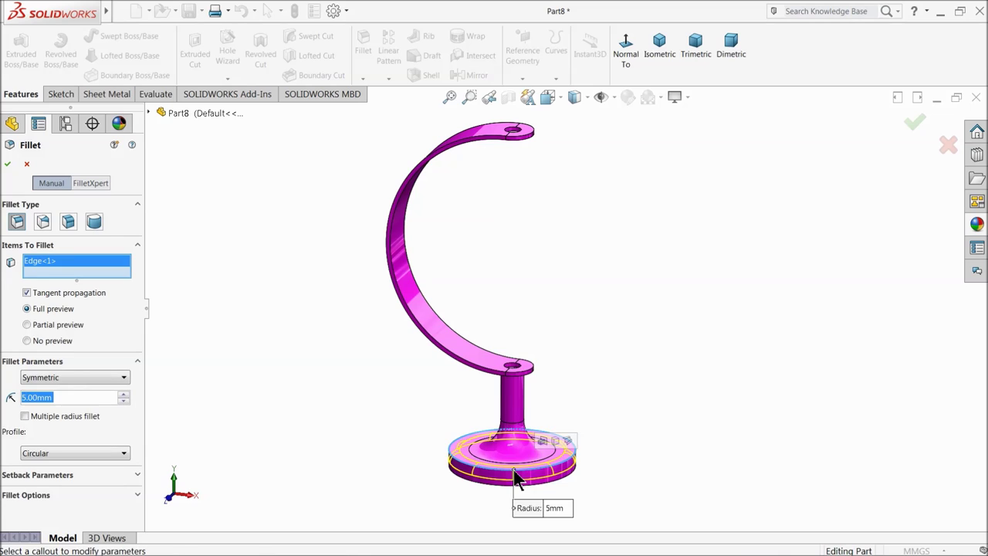
left_click(8, 165)
middle_click_drag(326, 304, 328, 305)
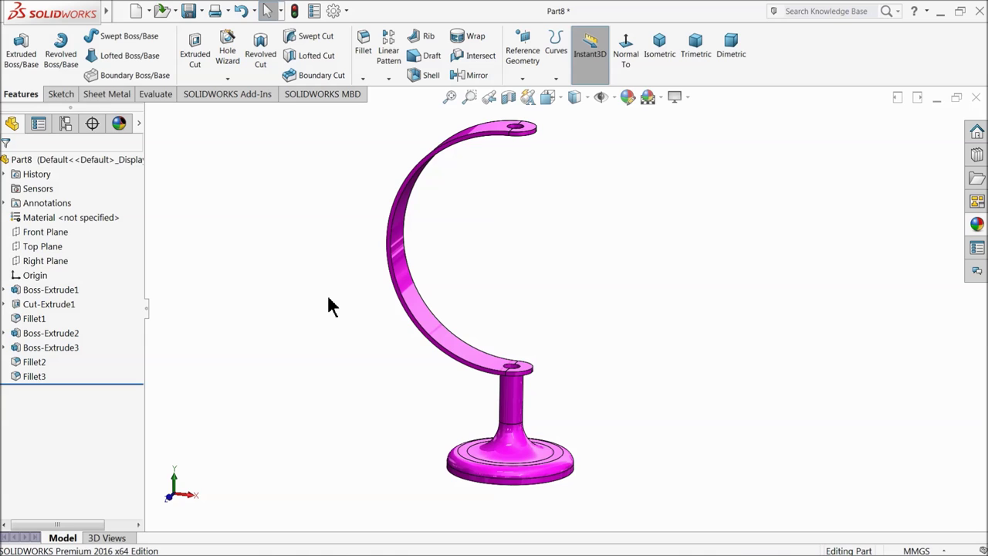
- Save the part as 4.Stand in the Gyroscope folder on the Desktop
left_click(190, 11)
left_click(350, 159)
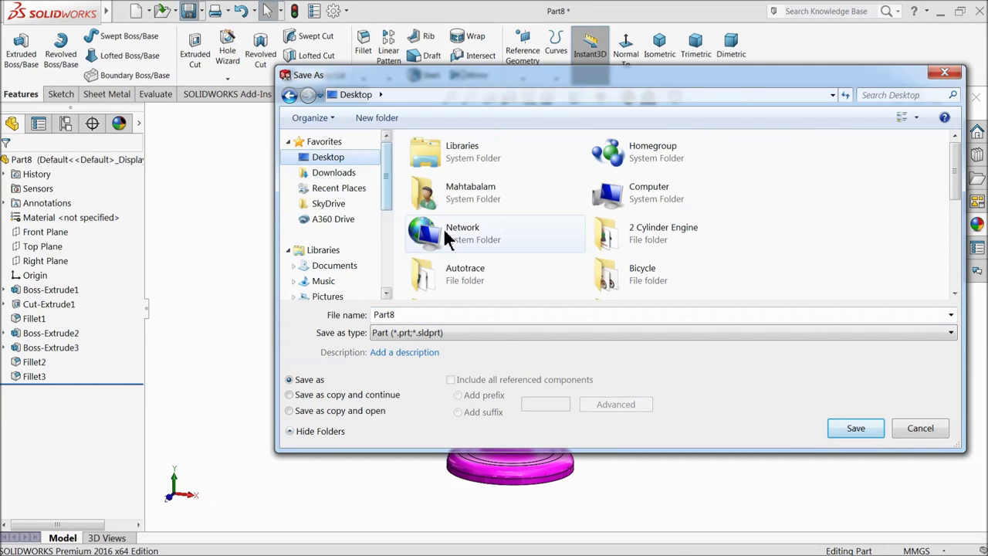
scroll(846, 234, "down", 3)
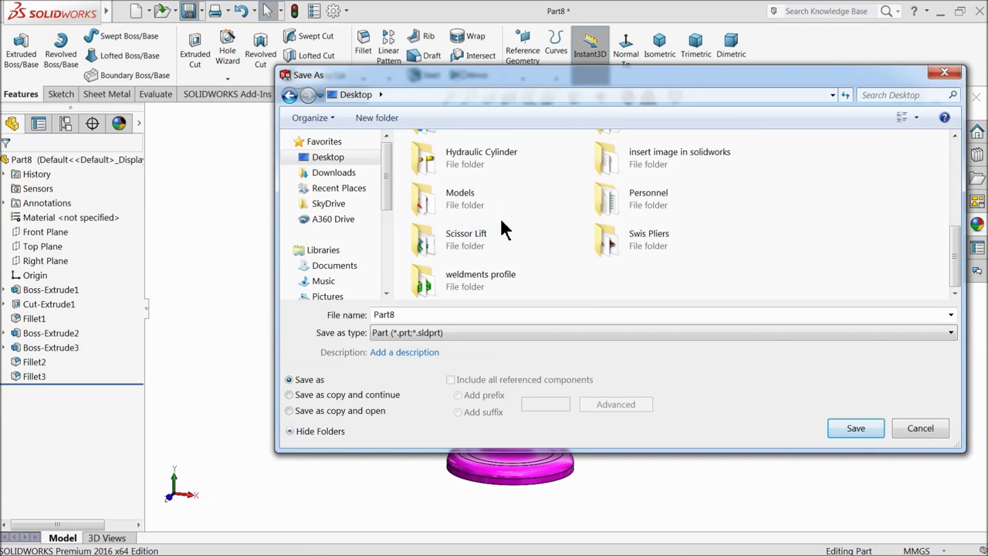
scroll(503, 224, "up", 2)
double_click(633, 229)
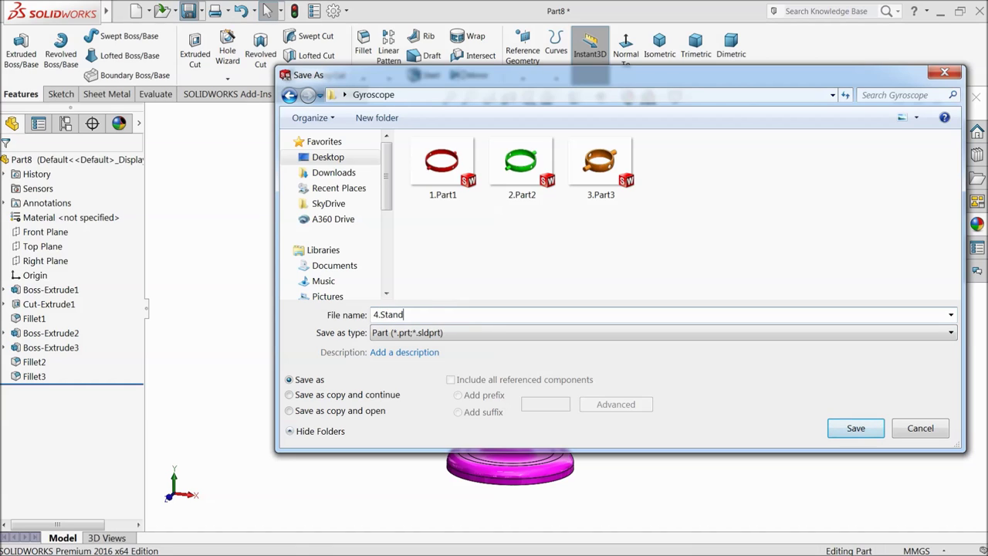
left_click(849, 428)
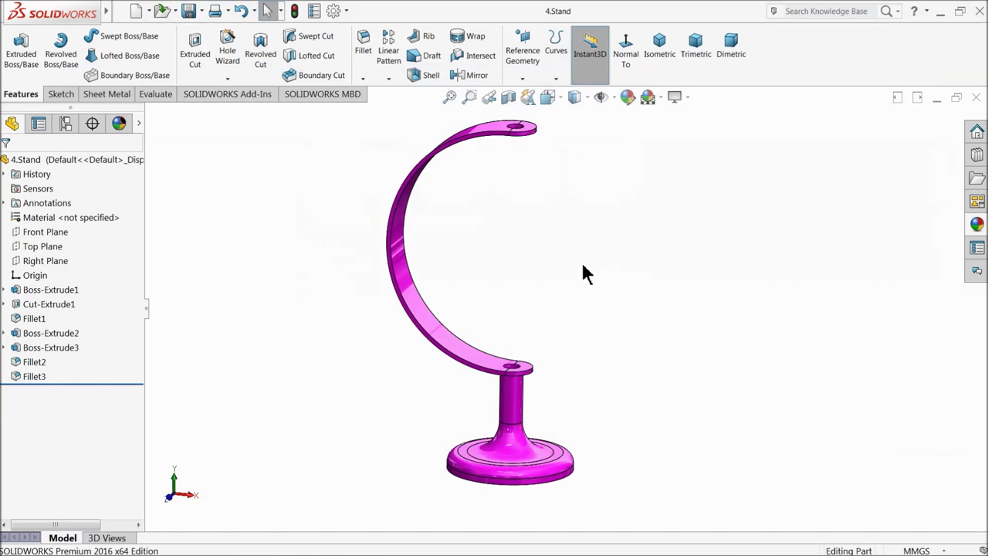
middle_click_drag(508, 282, 520, 291)
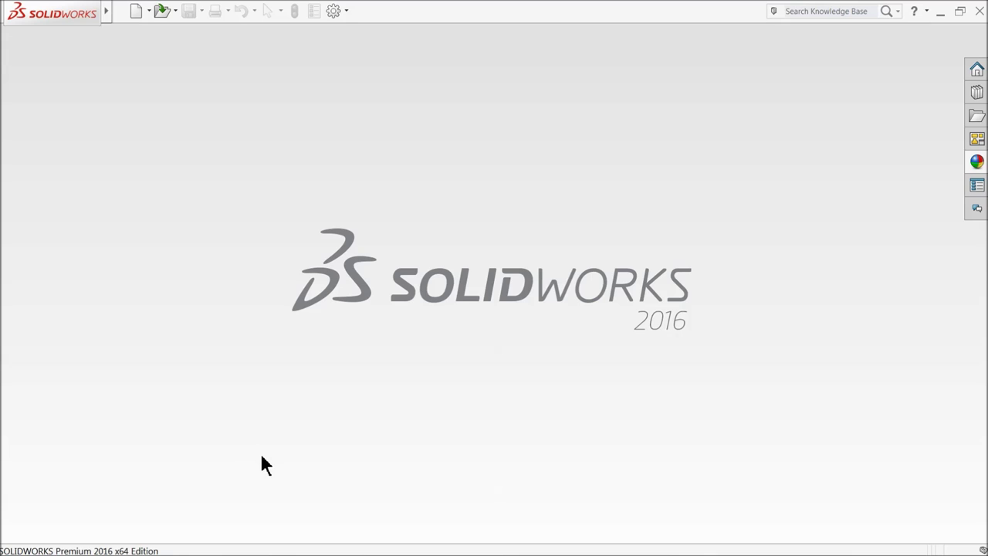
- Create a new assembly document
left_click(137, 11)
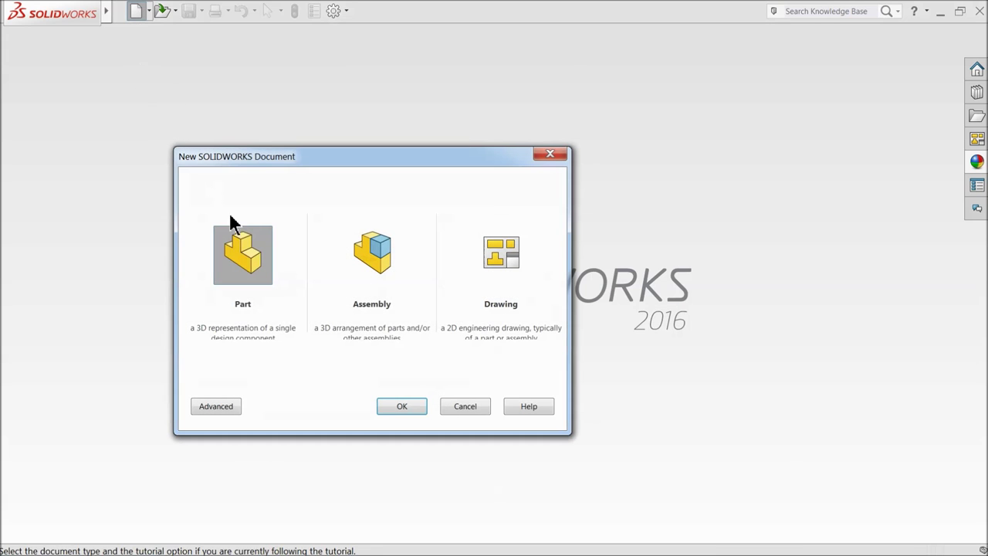
left_click(374, 272)
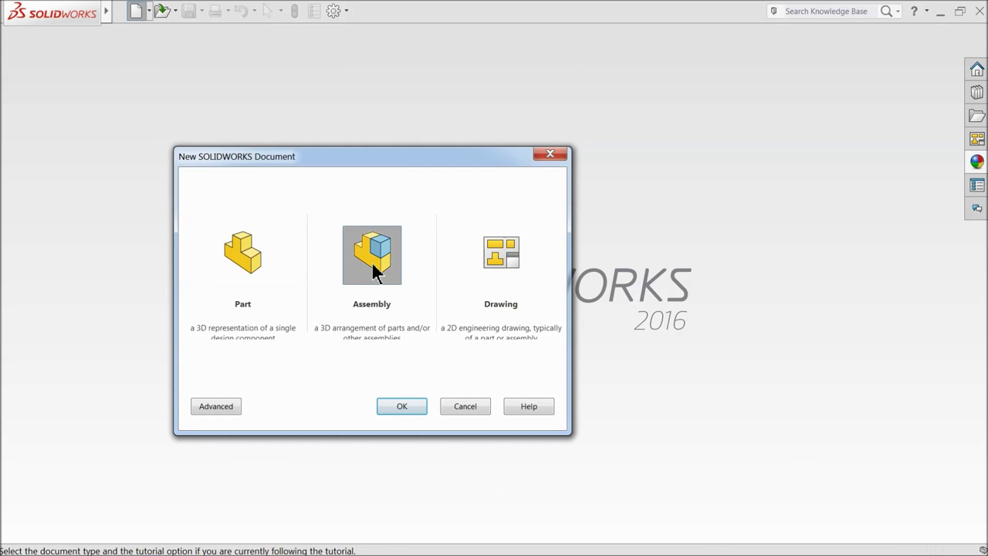
left_click(401, 409)
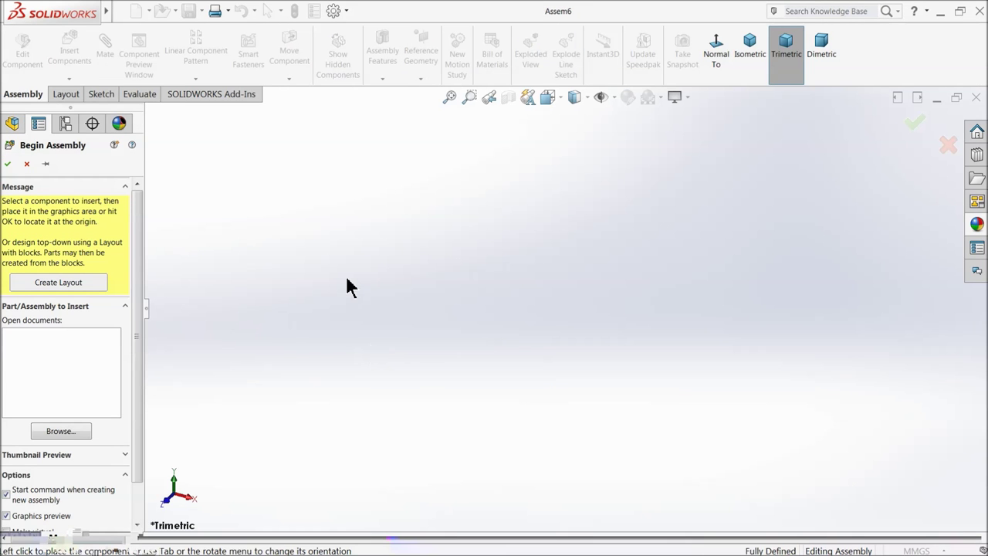
- Insert the 4.Stand part from the Gyroscope folder as the assembly's first component
left_click(61, 432)
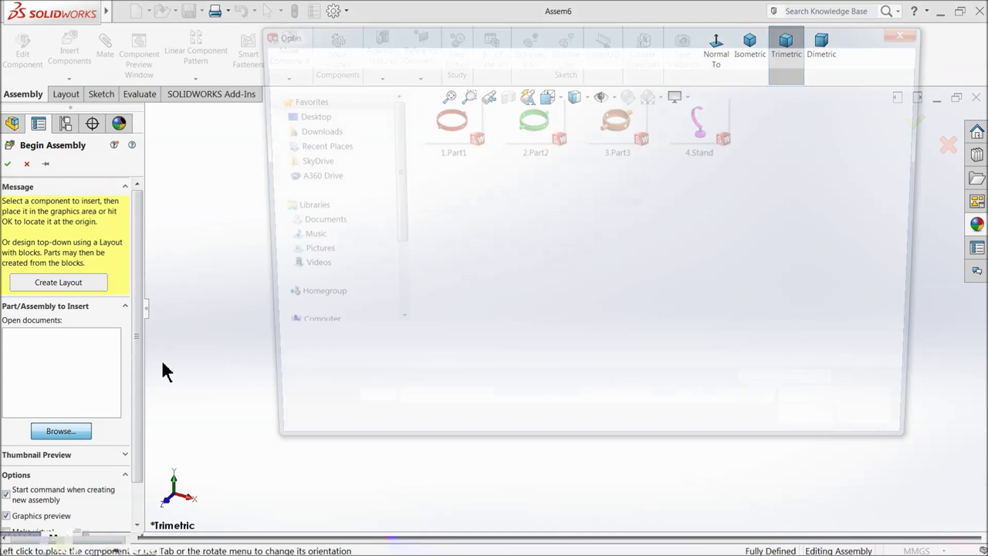
left_click(708, 130)
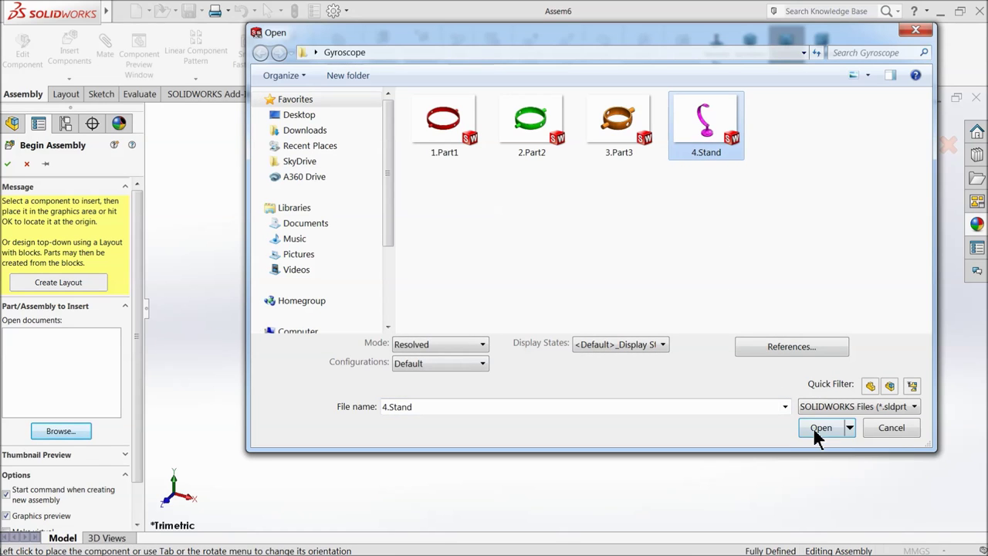
left_click(816, 429)
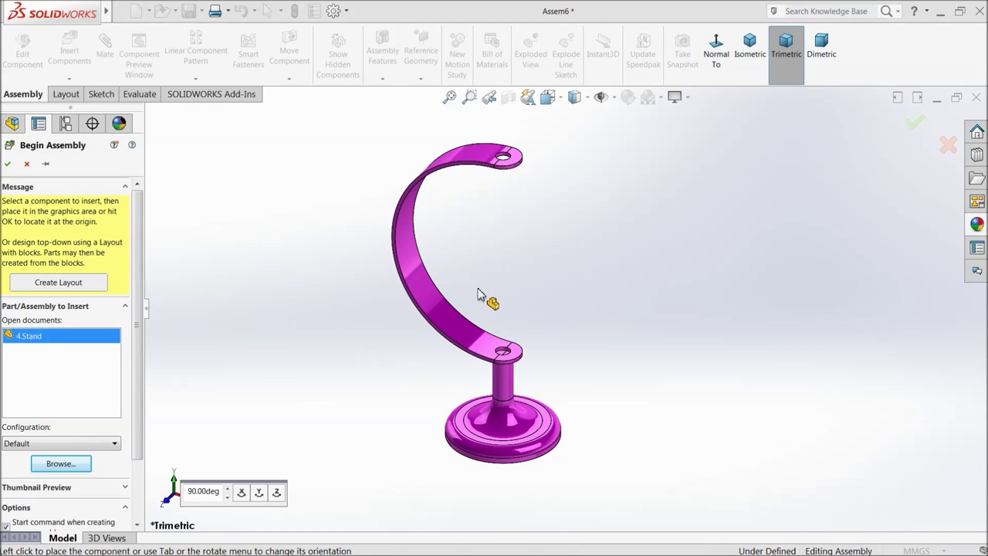
left_click(479, 294)
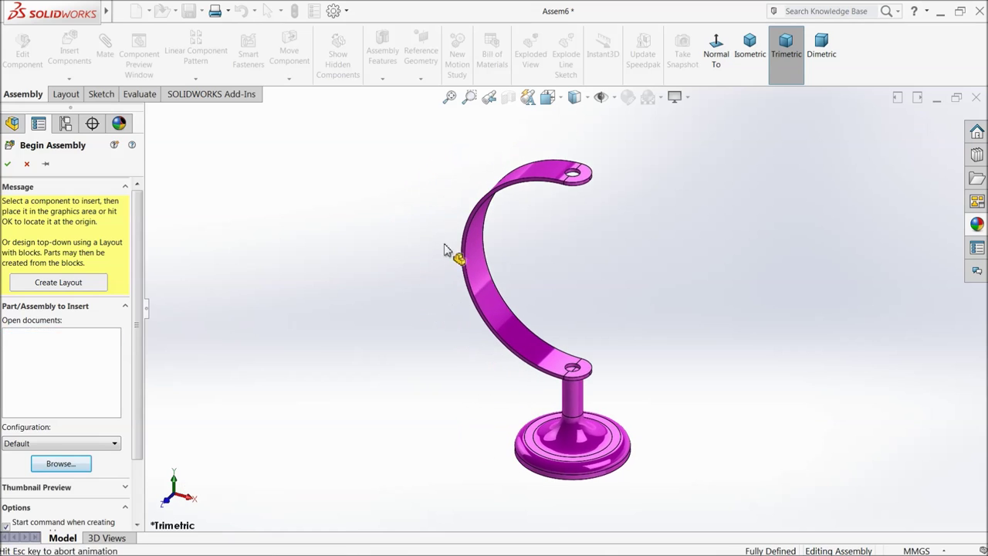
- Apply the Plain White scene to the assembly view
left_click(660, 98)
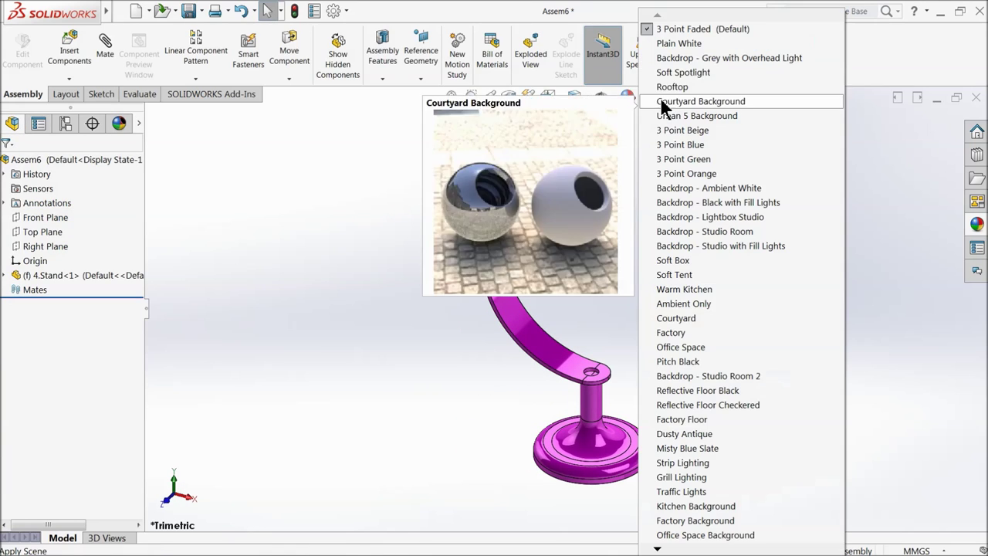
left_click(668, 46)
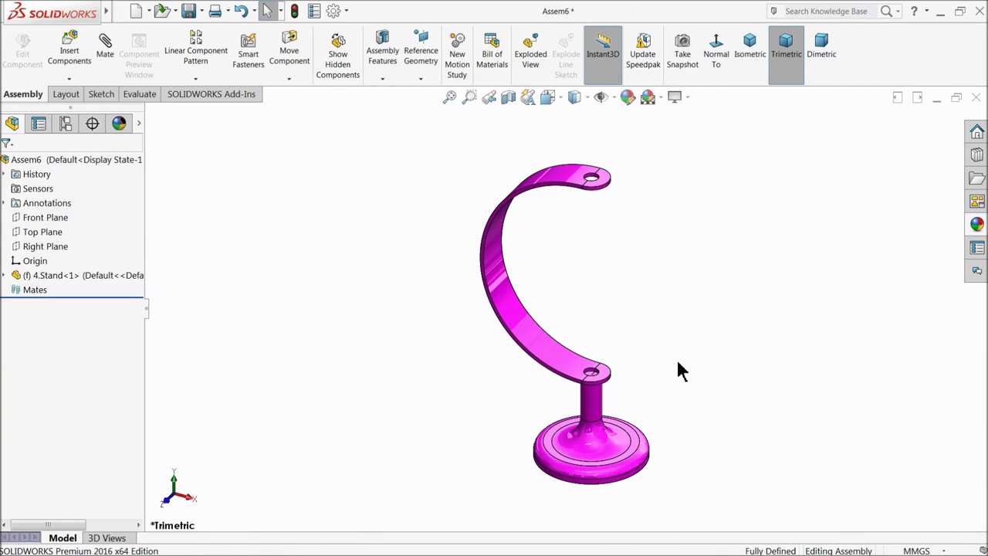
scroll(682, 372, "down", 1)
- Insert the red ring 1.Part1 from the Gyroscope folder and place it beside the stand
left_click(69, 56)
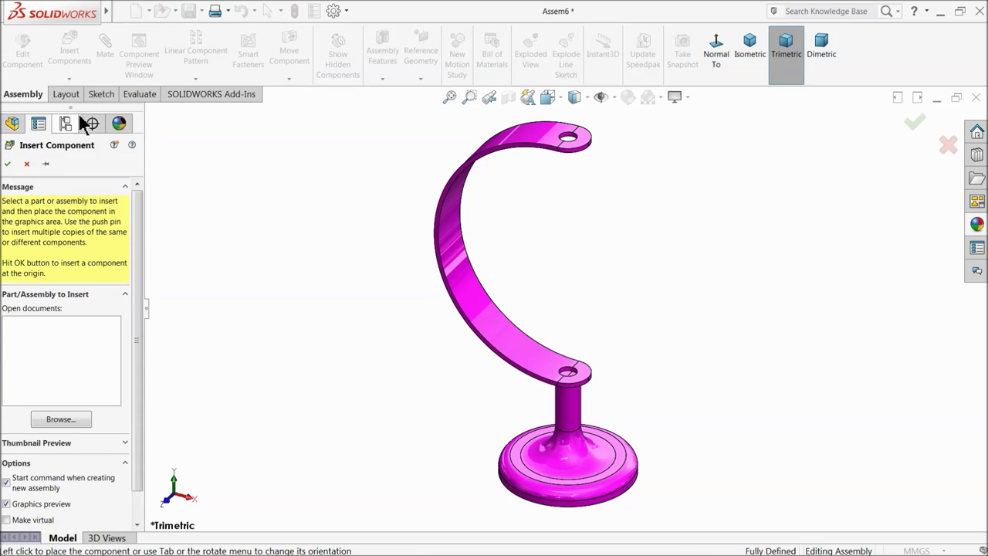
left_click(55, 419)
left_click(446, 146)
left_click(826, 430)
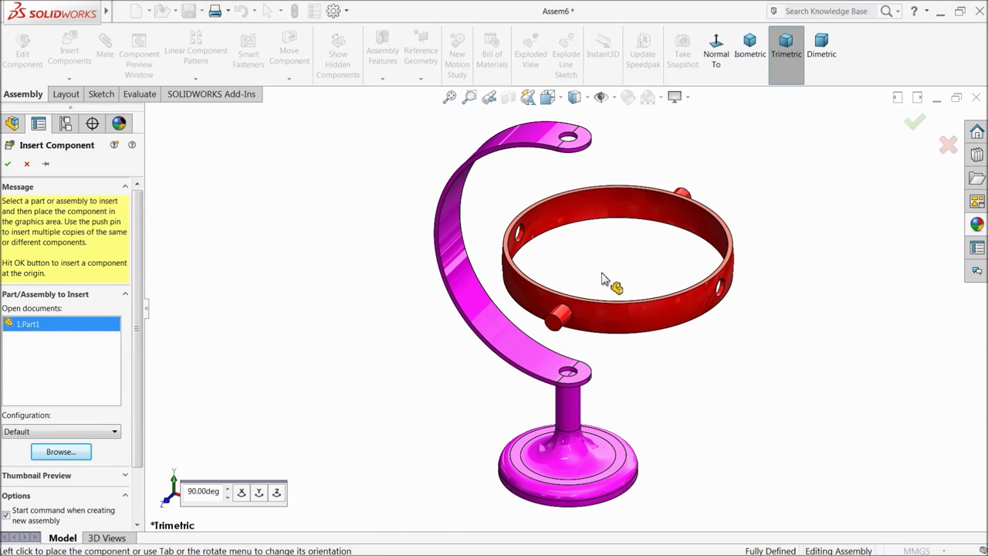
left_click(604, 279)
- Add a concentric mate between the red ring's pin and the hole in the lower end of the stand's arm
left_click(105, 50)
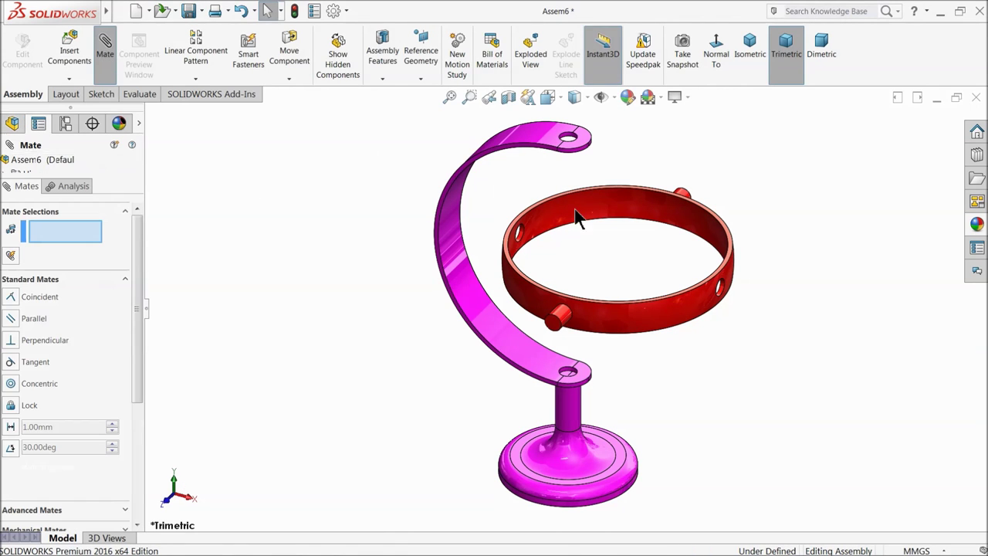
scroll(585, 162, "down", 2)
scroll(580, 373, "down", 3)
scroll(579, 373, "down", 2)
left_click(530, 347)
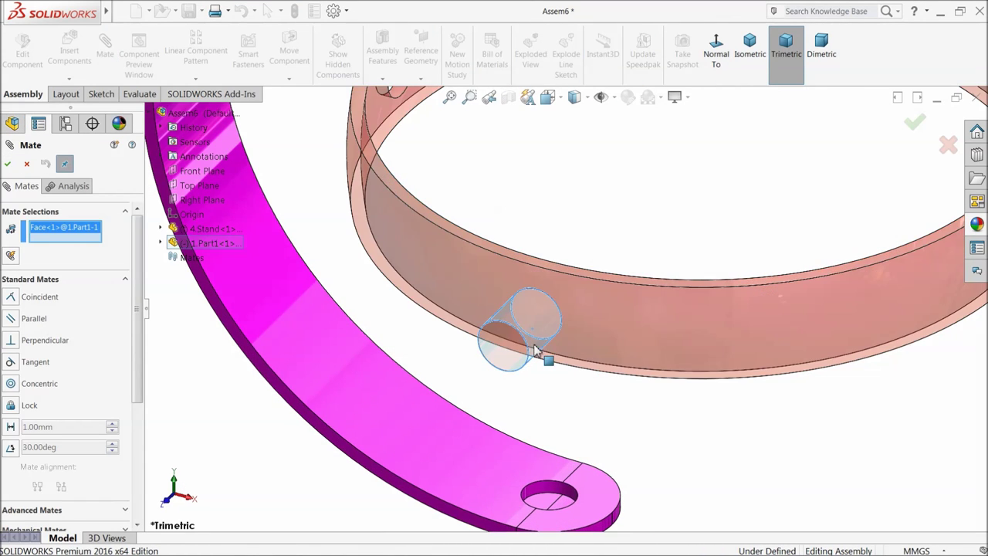
scroll(553, 462, "up", 3)
scroll(557, 370, "down", 4)
left_click(562, 286)
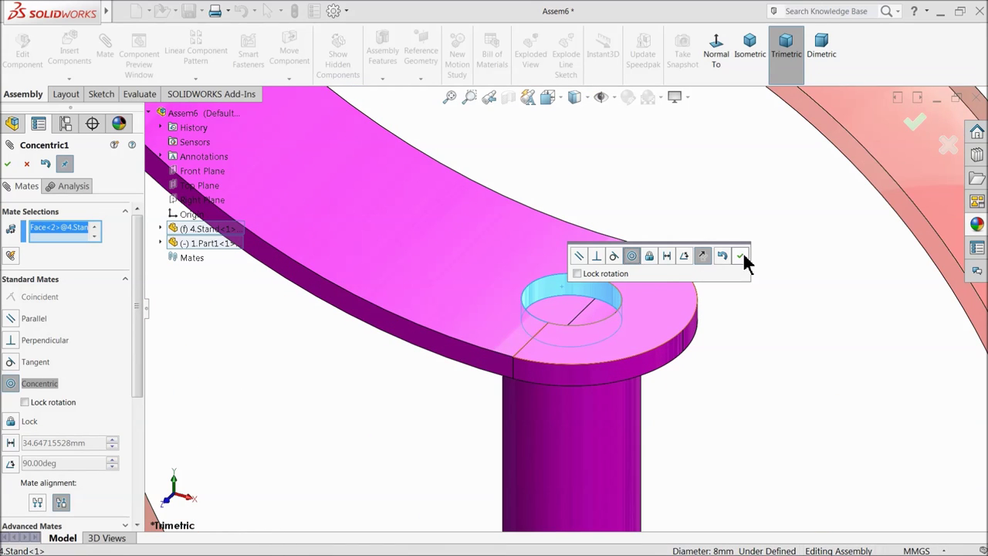
left_click(740, 256)
- Add a concentric mate between the end face of the red ring's upper pin and the outer curved face of the stand's arm
scroll(671, 263, "up", 5)
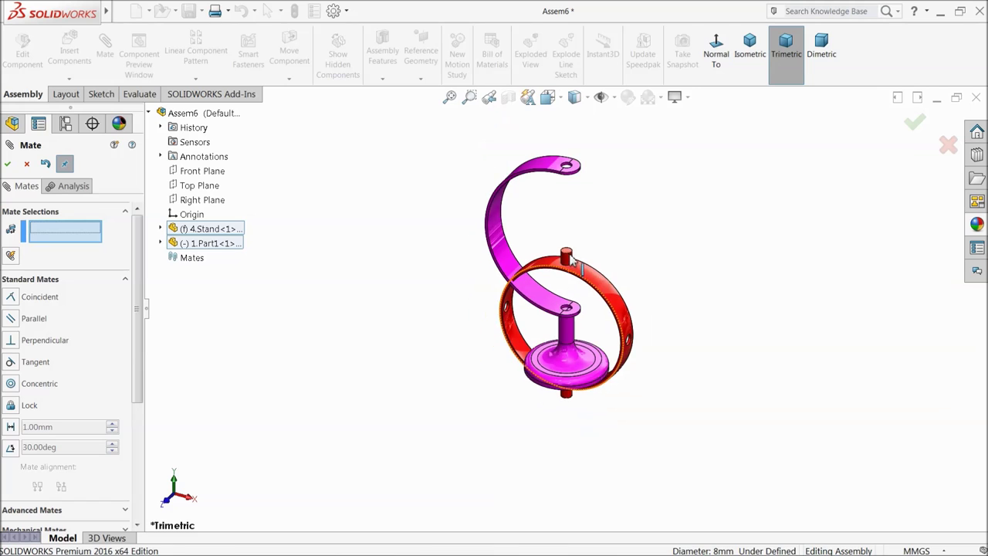
scroll(572, 262, "down", 2)
left_click(563, 328)
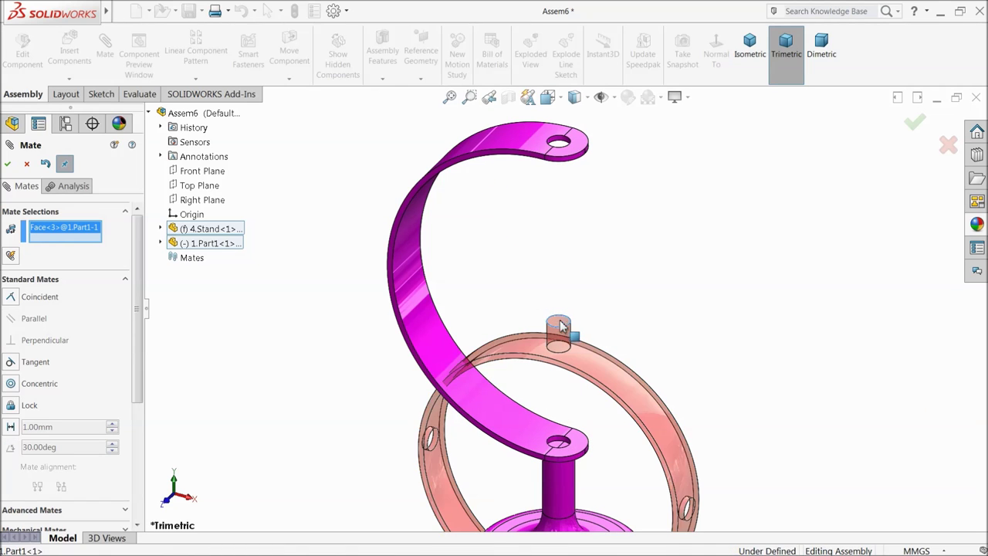
scroll(563, 216, "down", 3)
left_click(542, 214)
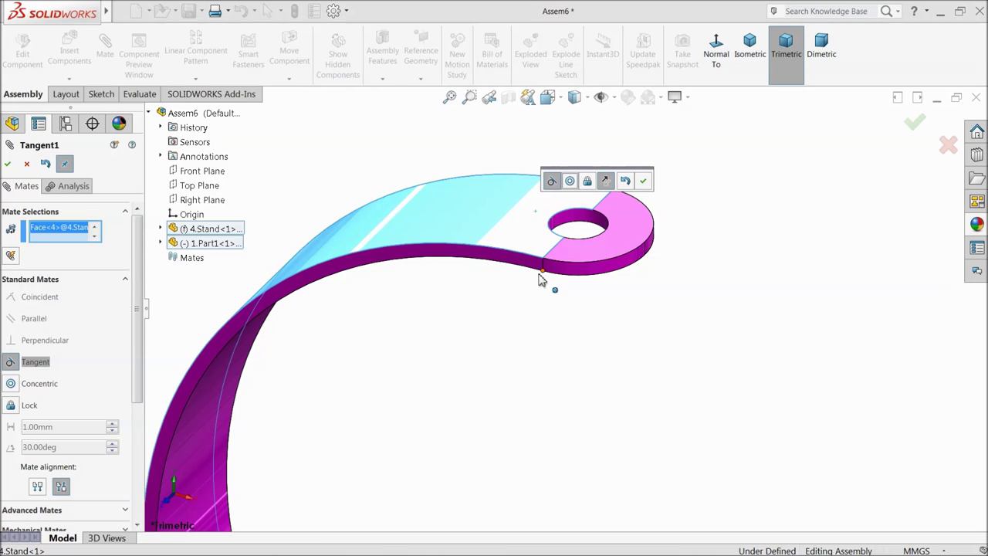
scroll(541, 281, "up", 3)
left_click(568, 180)
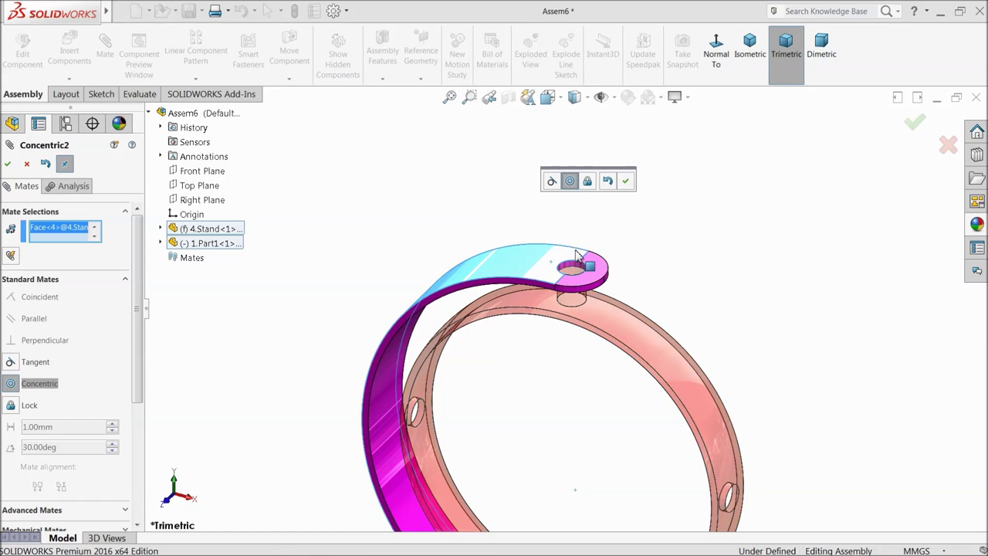
left_click(625, 181)
scroll(579, 266, "down", 8)
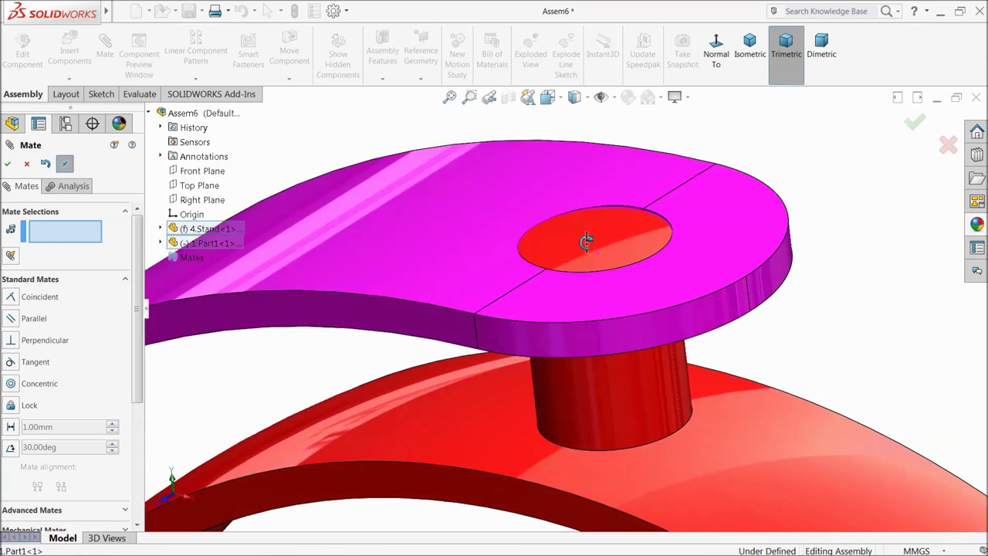
middle_click_drag(587, 241, 607, 249)
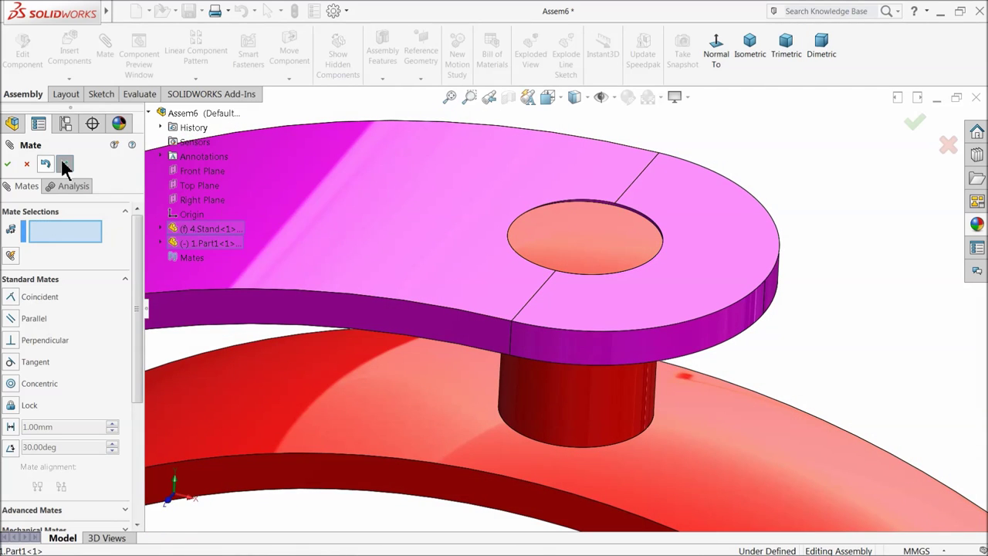
left_click(27, 166)
- Rotate the red ring about its pins so that it stands angled to the stand's arm
scroll(541, 335, "up", 10)
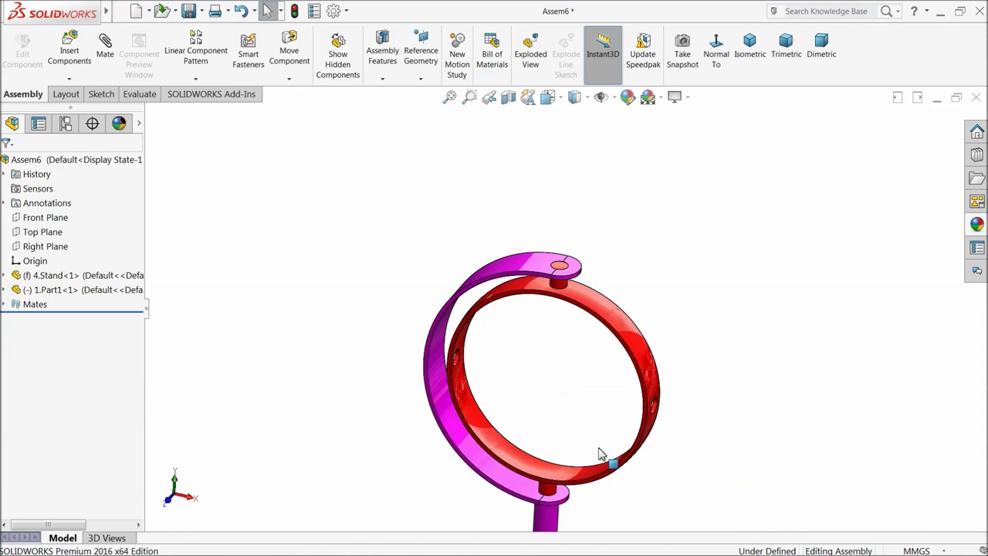
left_click_drag(444, 403, 317, 371)
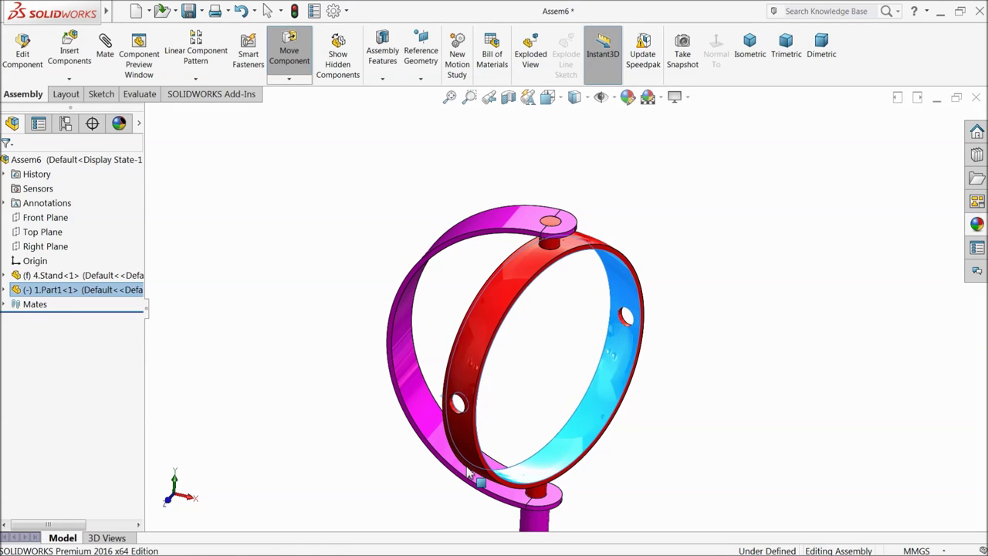
key("Escape")
left_click(301, 368)
- Insert the green ring 2.Part2 from the Gyroscope folder and place it near the red ring
left_click(69, 48)
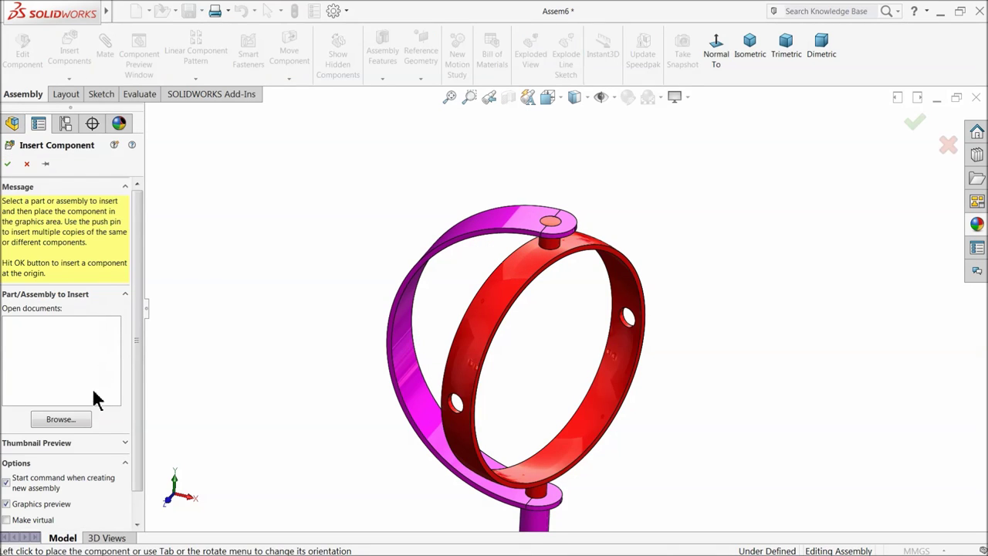
left_click(55, 419)
left_click(531, 122)
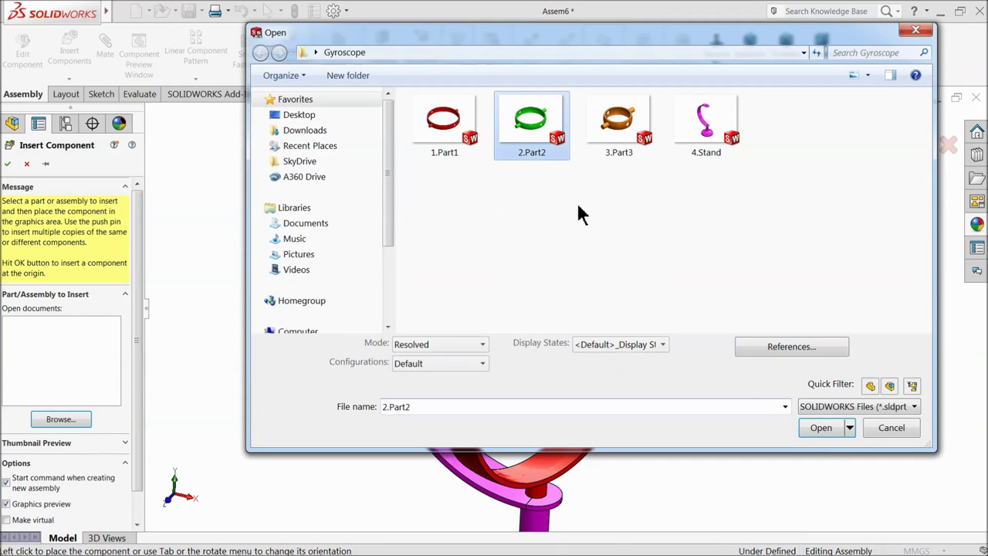
left_click(837, 431)
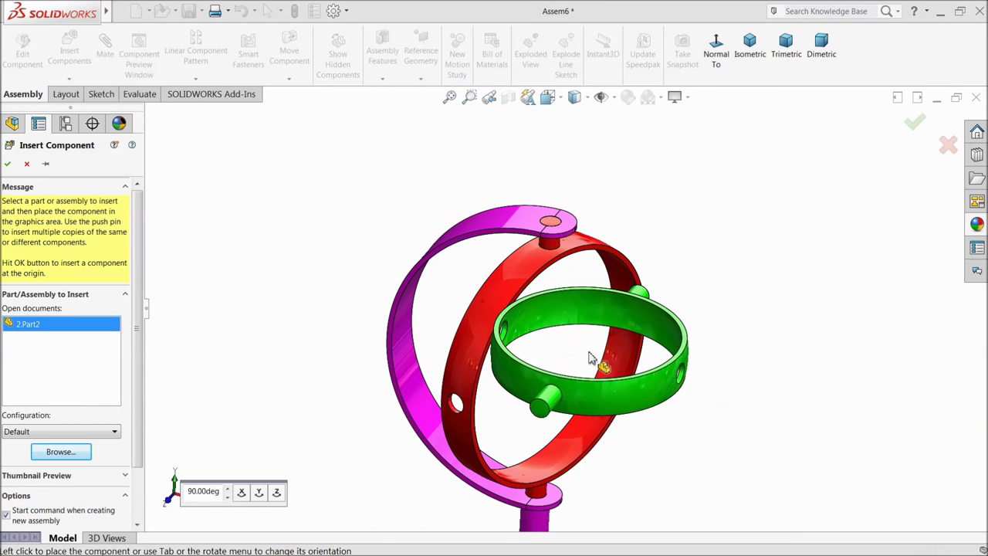
left_click(588, 363)
- Add a concentric mate between the red ring's side hole and the green ring's pin
scroll(544, 445, "down", 5)
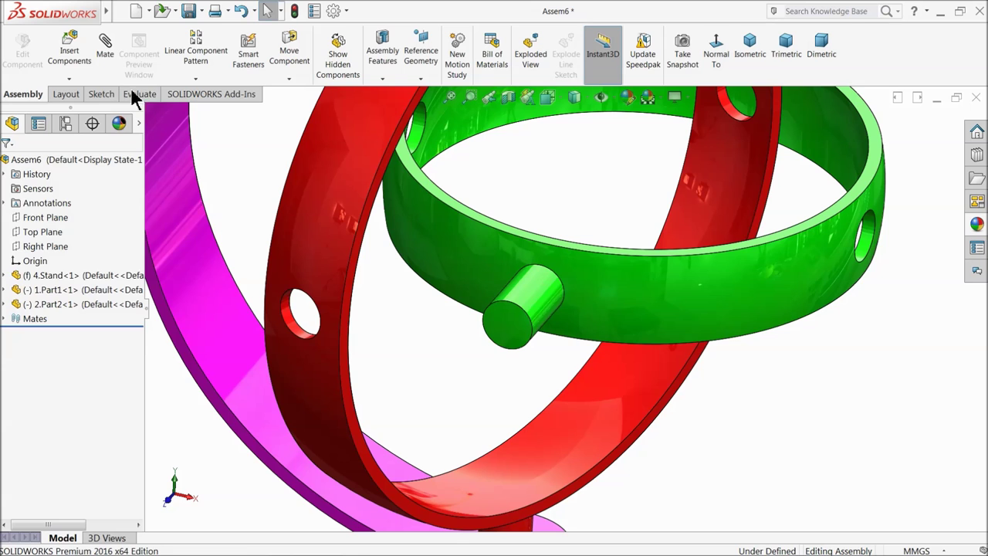
left_click(105, 46)
scroll(313, 309, "down", 3)
left_click(251, 305)
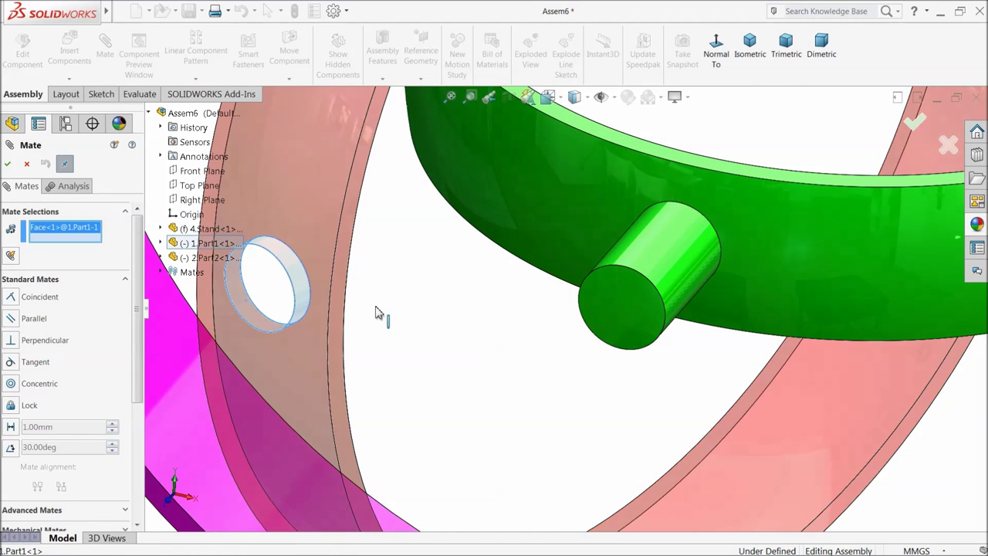
left_click(657, 275)
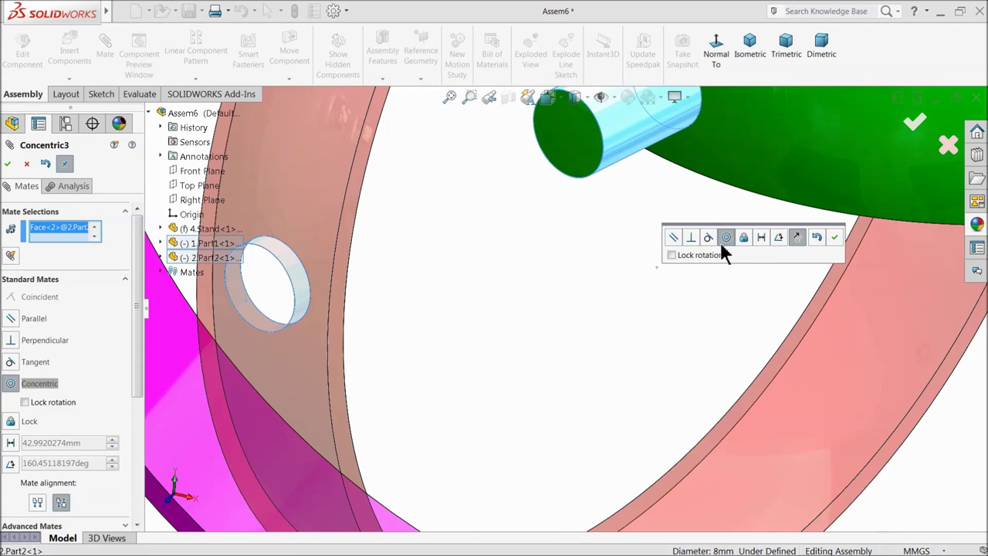
left_click(835, 236)
- Add a concentric mate between the red ring's outer face and the end face of the green ring's pin
scroll(490, 279, "up", 3)
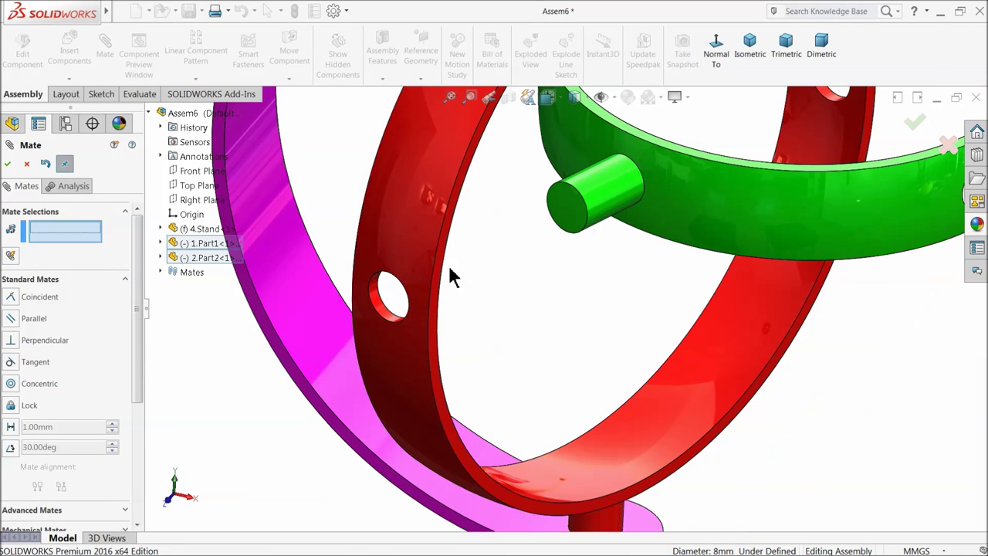
left_click(413, 246)
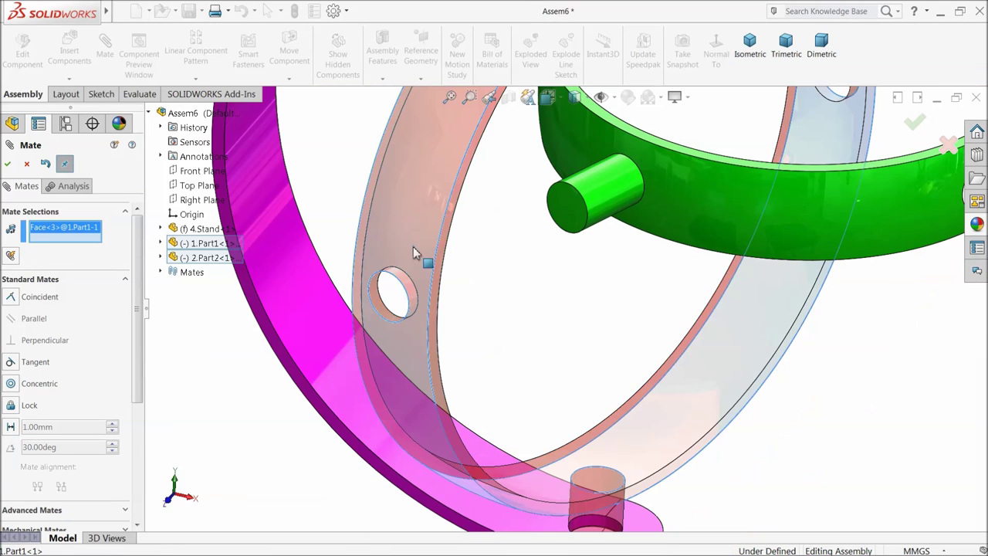
left_click(569, 216)
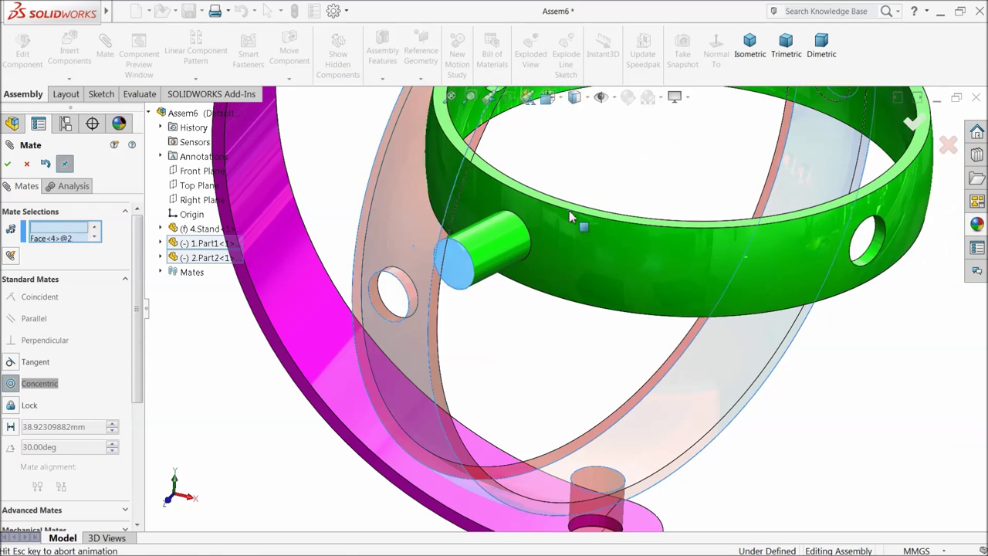
left_click(674, 180)
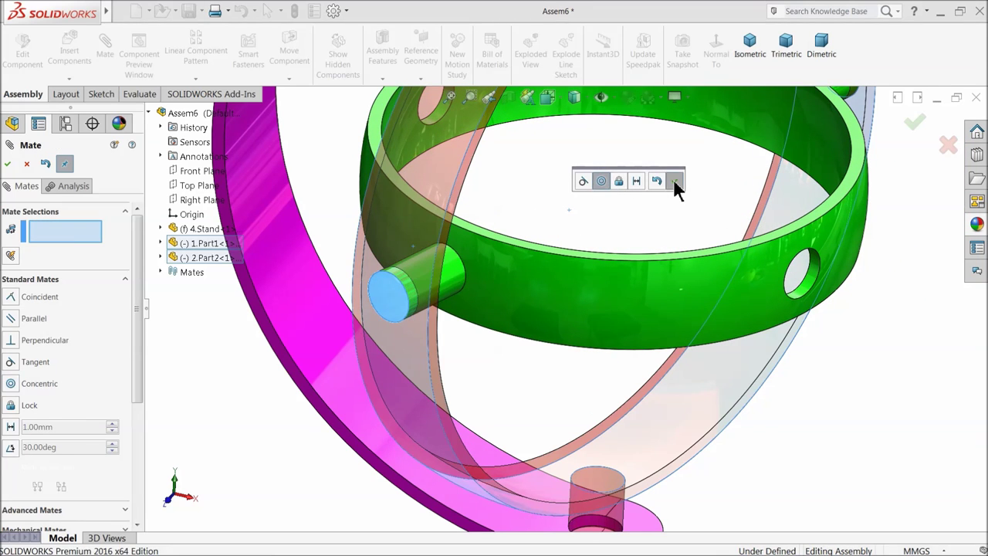
left_click(28, 165)
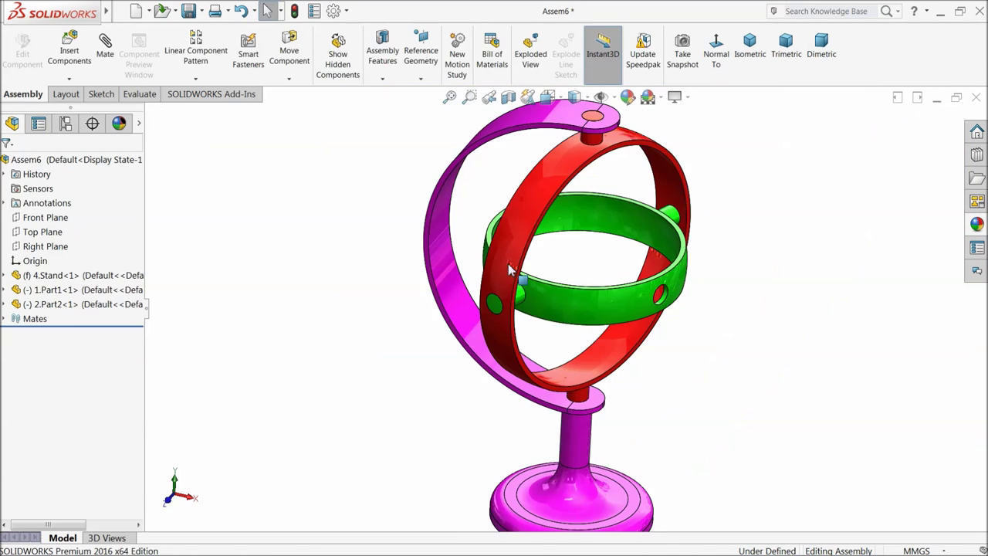
- Swing the mated rings on their pins to check how they move
left_click_drag(596, 335, 543, 275)
left_click_drag(514, 232, 540, 202)
left_click_drag(602, 231, 610, 207)
left_click(610, 207)
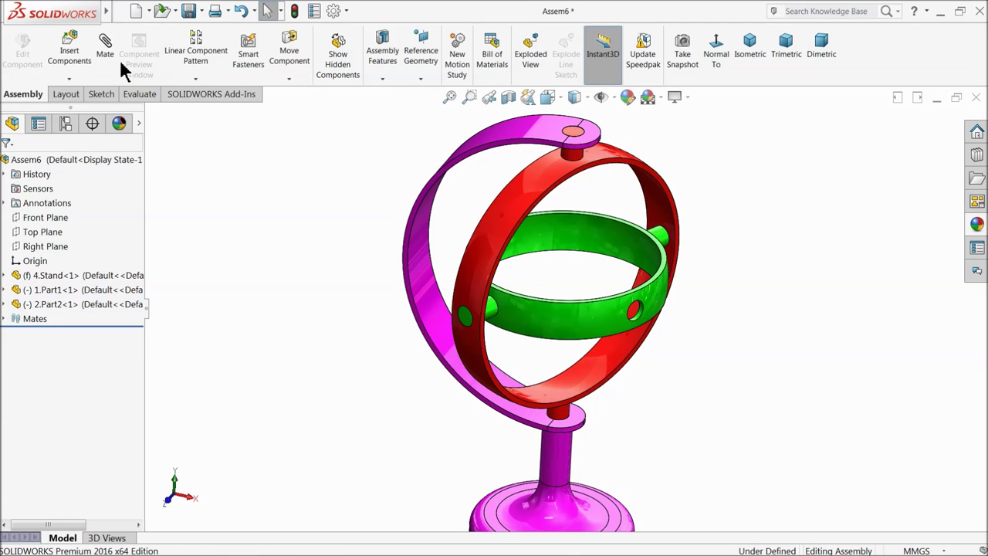
- Insert the orange ring 3.Part3 from the Gyroscope folder and place it near the green ring
left_click(70, 53)
left_click(86, 417)
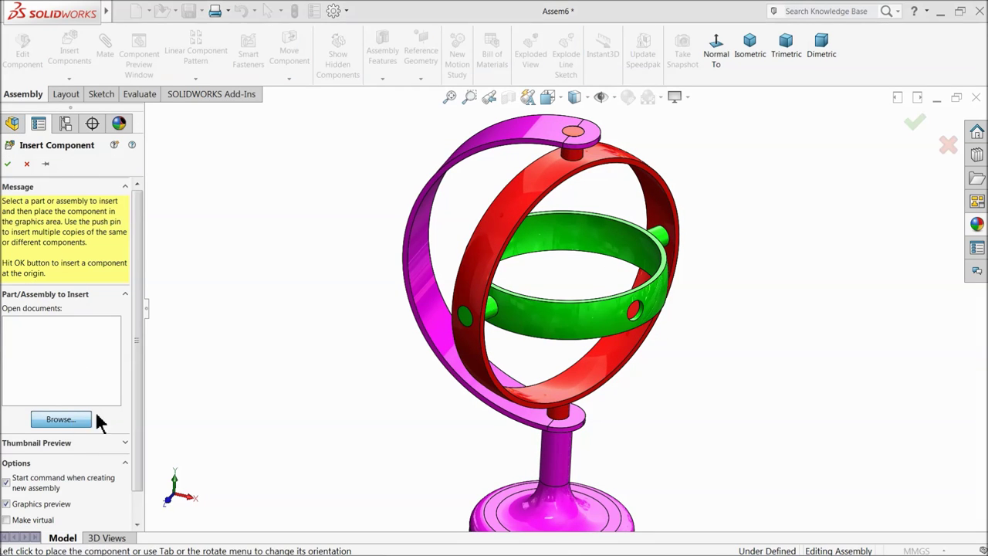
left_click(621, 143)
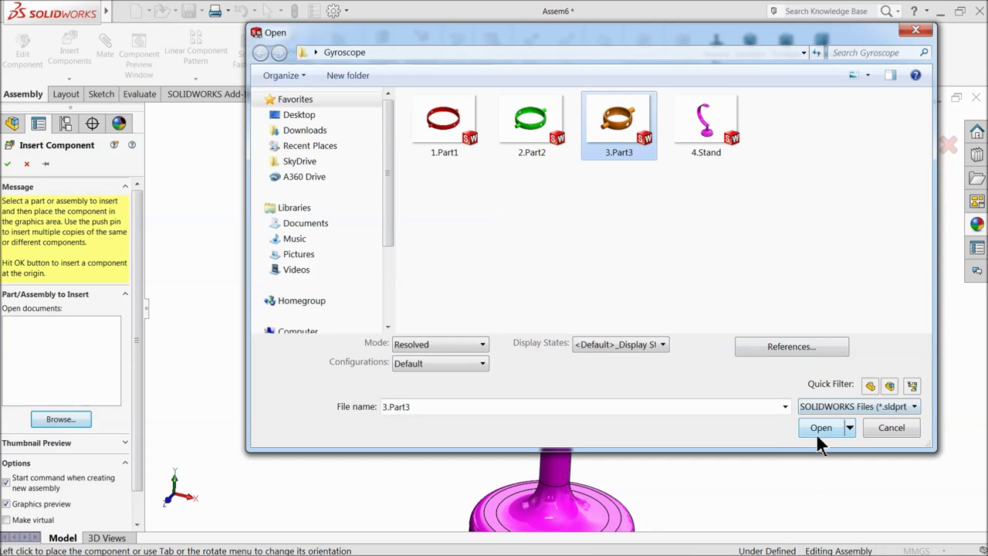
left_click(820, 428)
left_click(623, 313)
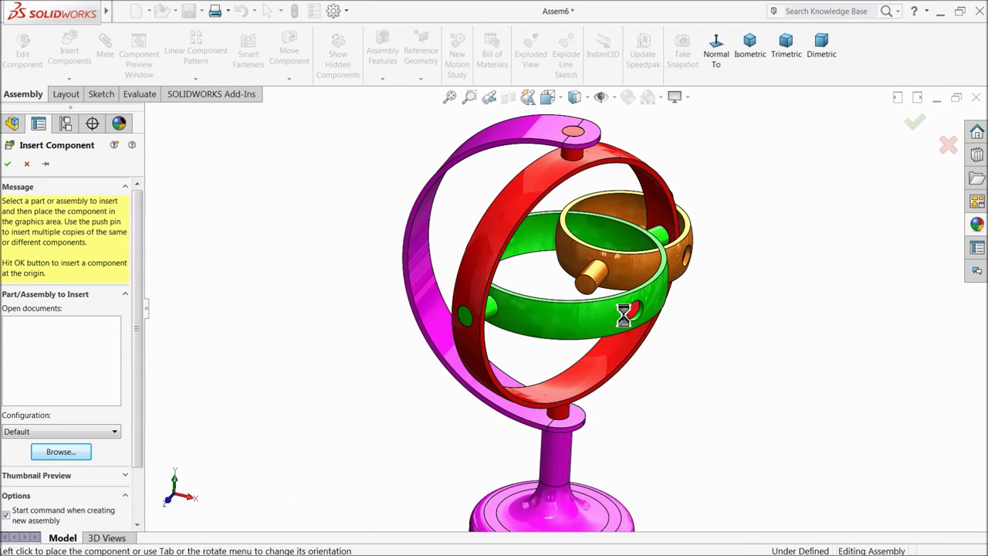
- Add a concentric mate between the orange ring's pin and the green ring's side hole
scroll(587, 307, "down", 5)
left_click(105, 46)
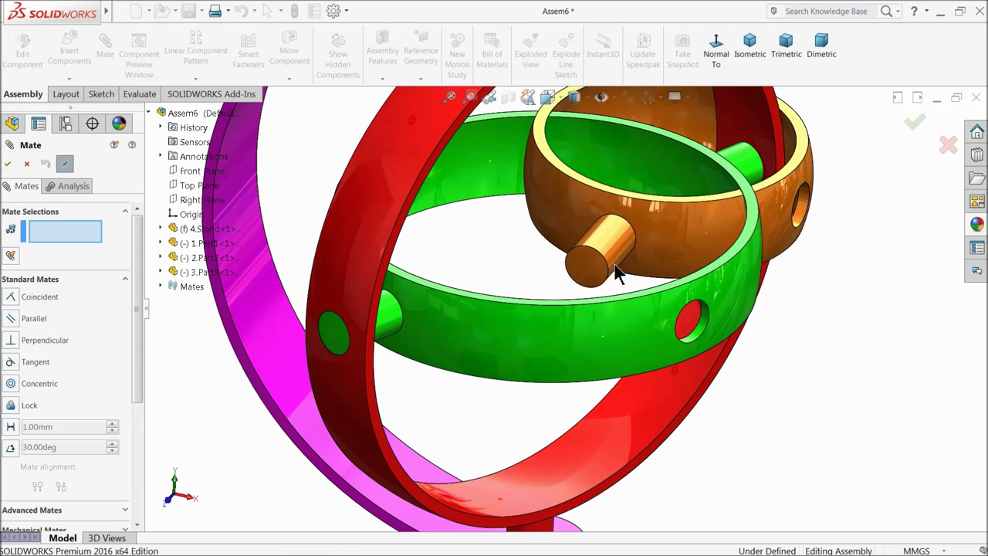
left_click(623, 270)
scroll(701, 331, "down", 3)
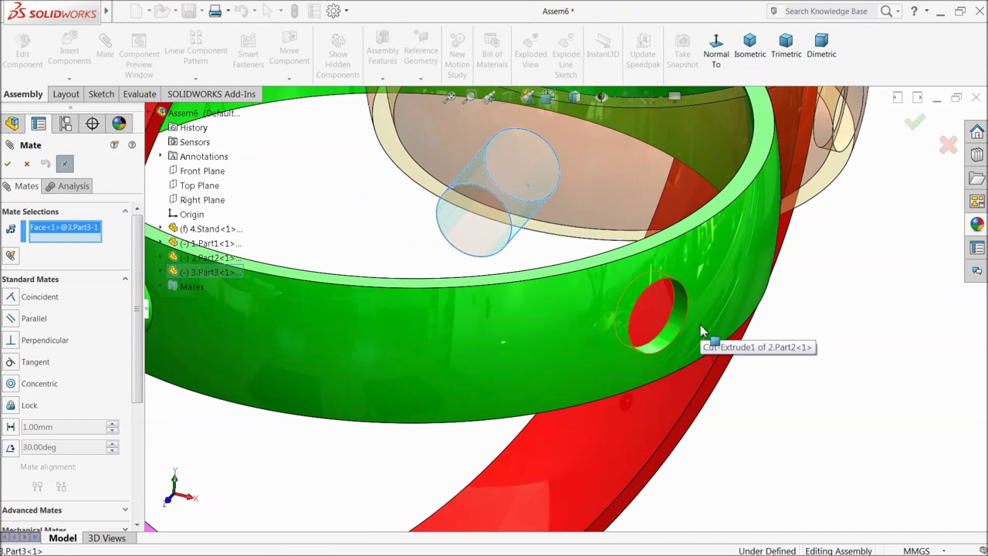
left_click(684, 321)
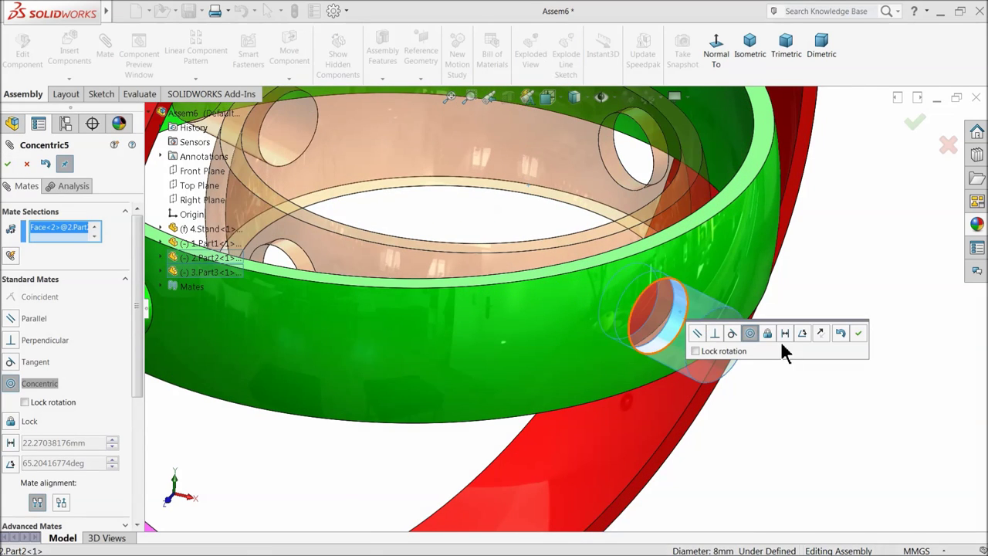
left_click(859, 333)
- Add a concentric mate between the green ring's outer face and the end face of the orange ring's pin
left_click(658, 354)
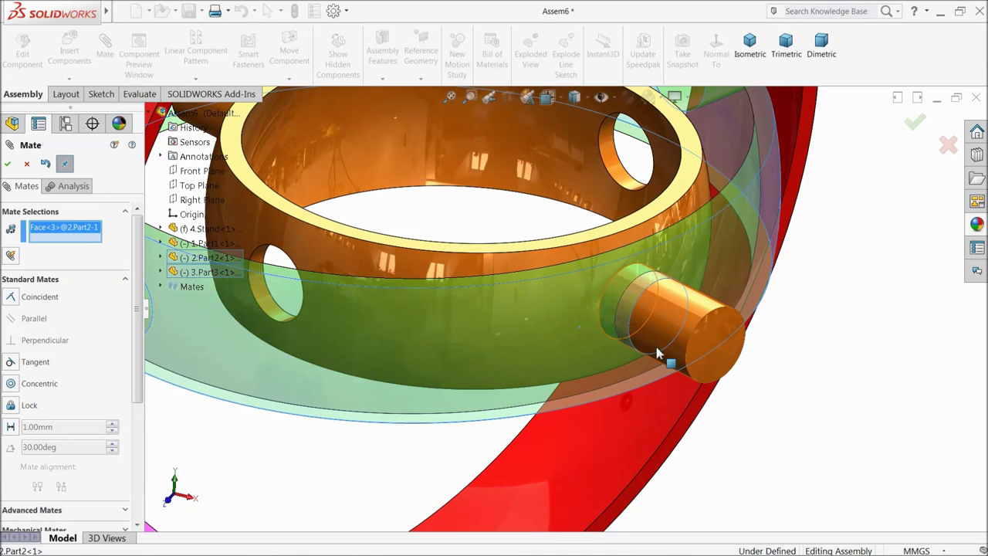
left_click(712, 339)
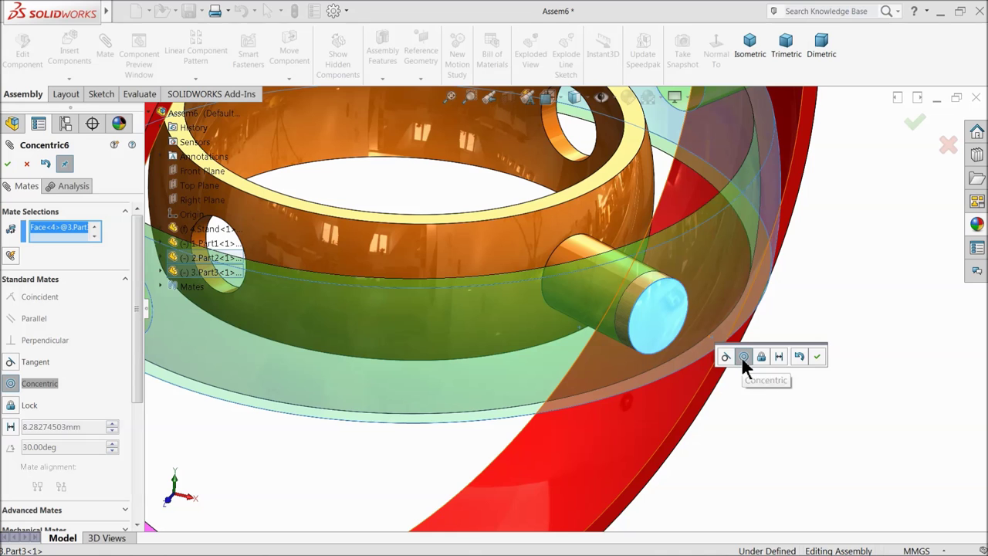
left_click(816, 357)
key("f")
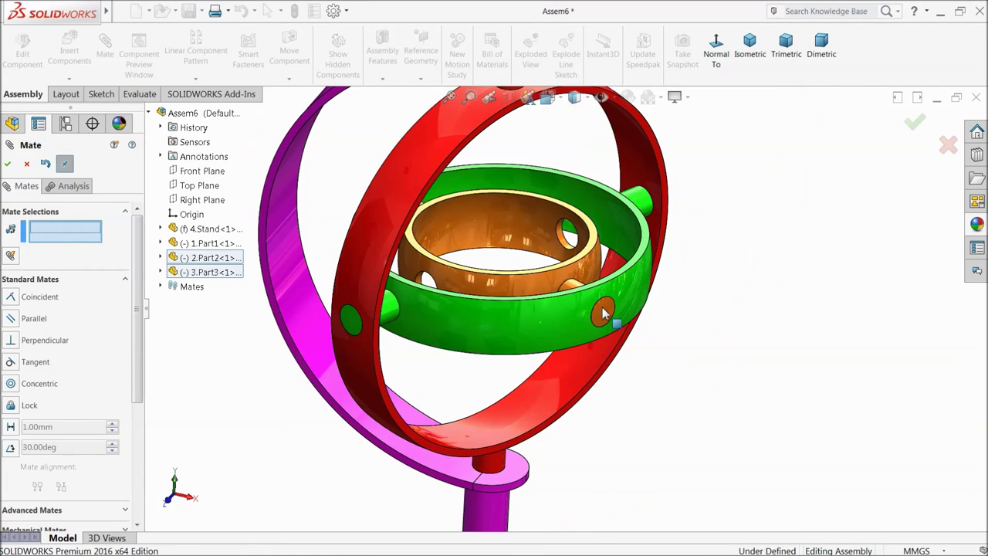
left_click(26, 163)
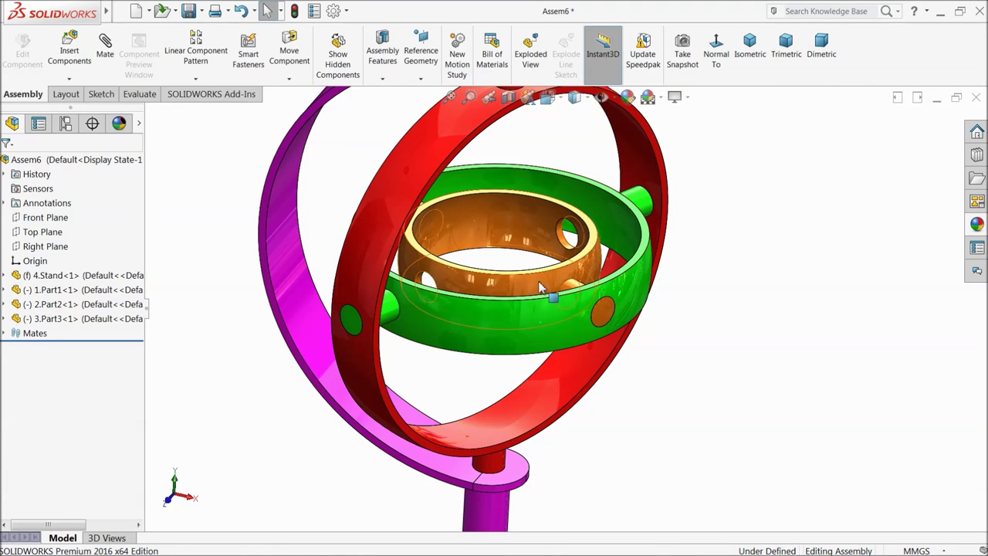
- Swing the orange and green rings on their pins to test how they rotate
left_click_drag(539, 280, 618, 297)
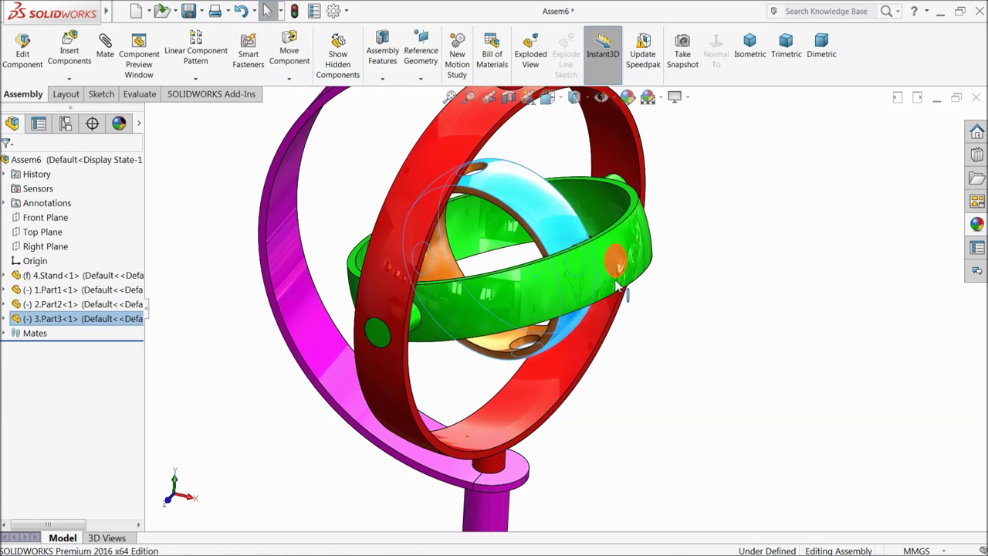
scroll(620, 301, "up", 5)
left_click_drag(577, 349, 587, 328)
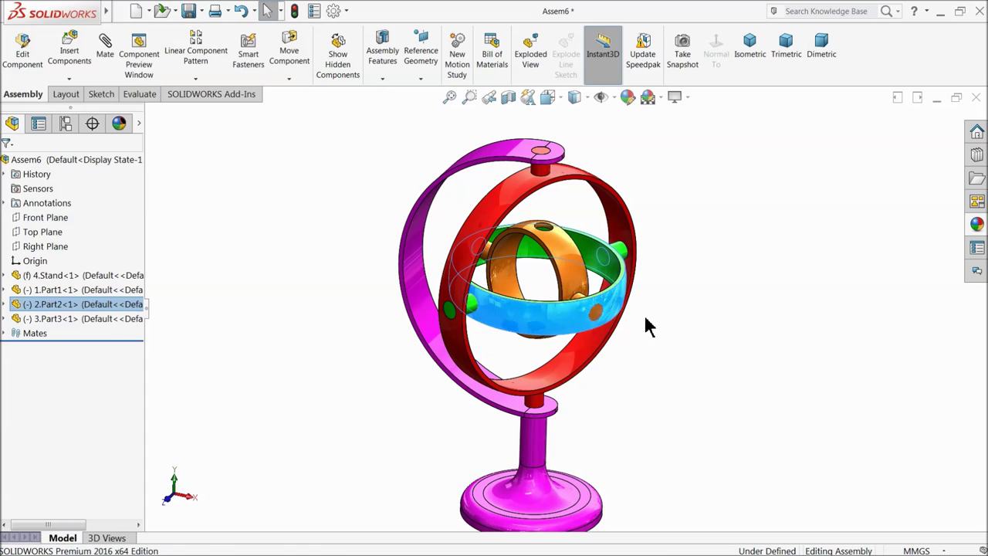
left_click(653, 339)
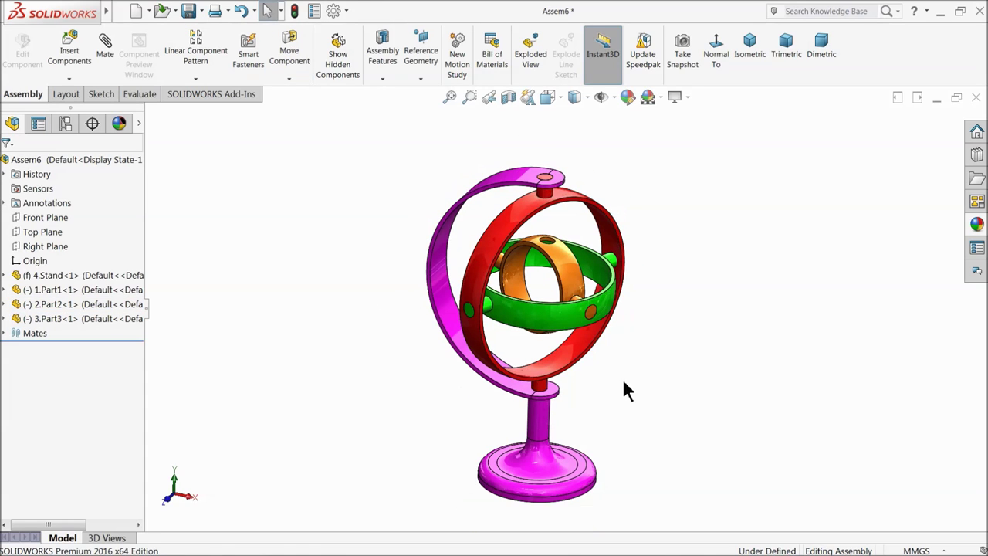
- Examine the complete gyroscope, from the base of the stand to the upper pivot, in an enlarged view
middle_click_drag(624, 390, 583, 368)
right_click(669, 262)
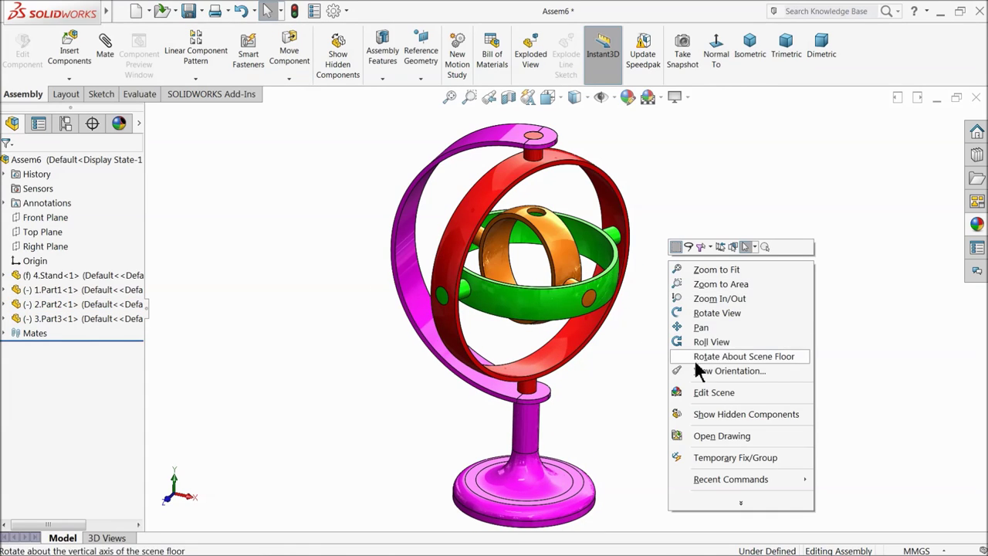
left_click(687, 329)
left_click_drag(687, 328, 660, 322)
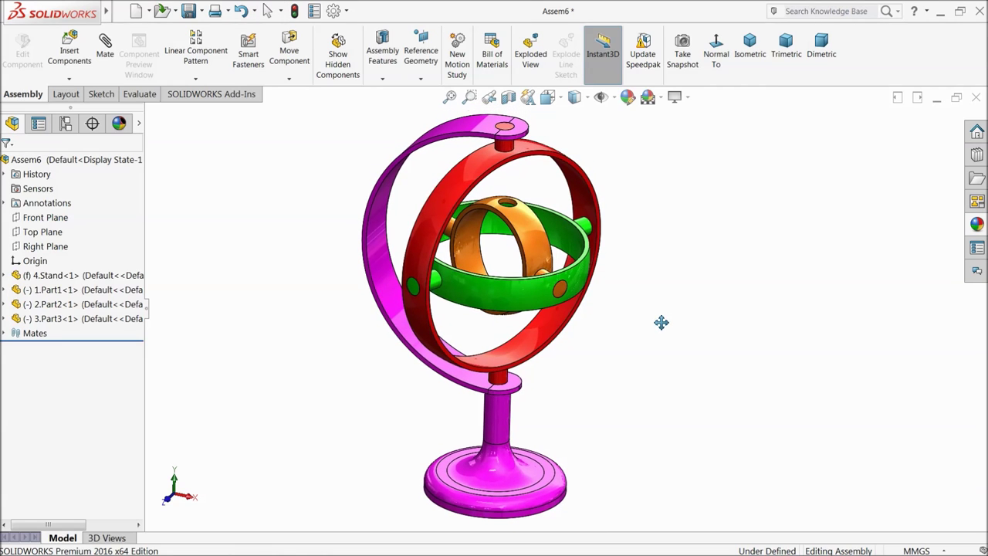
right_click(676, 216)
left_click(699, 273)
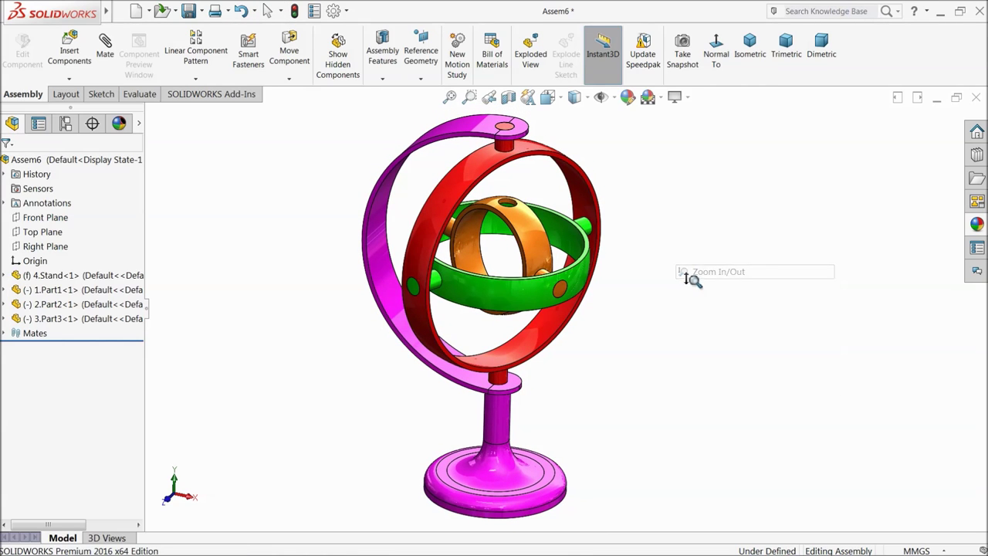
left_click_drag(692, 275, 691, 273)
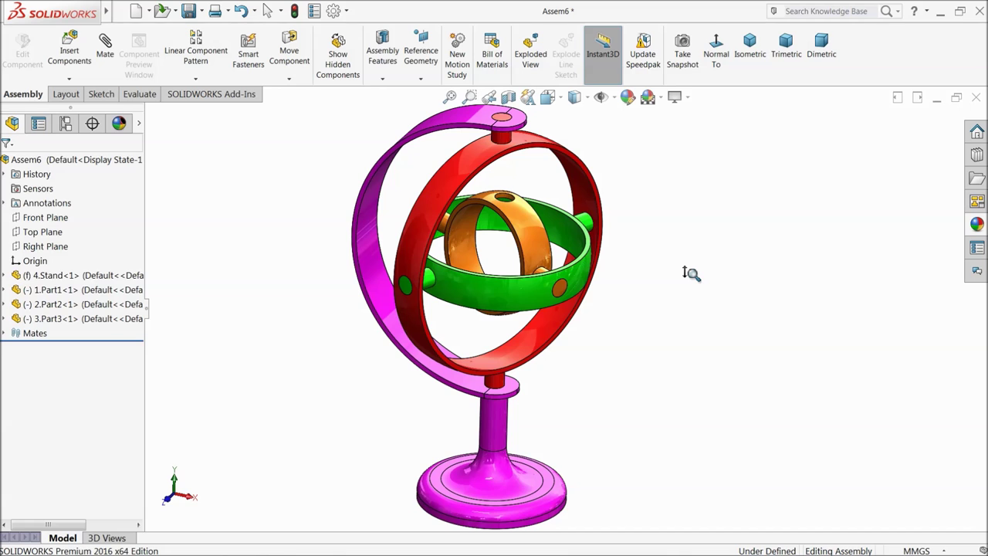
right_click(690, 265)
left_click(708, 265)
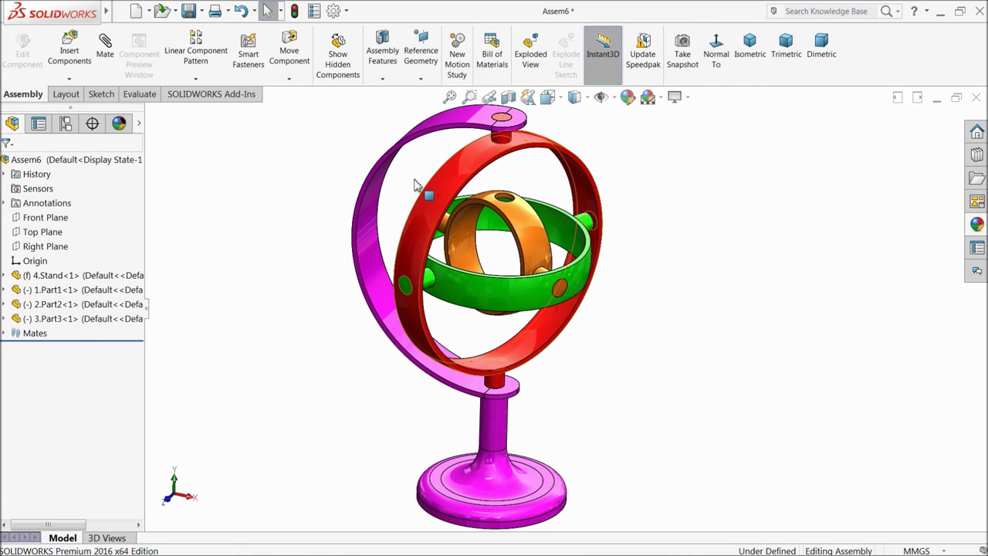
- Save the assembly in the Gyroscope folder under the file name "assembly"
left_click(188, 11)
left_click(424, 218)
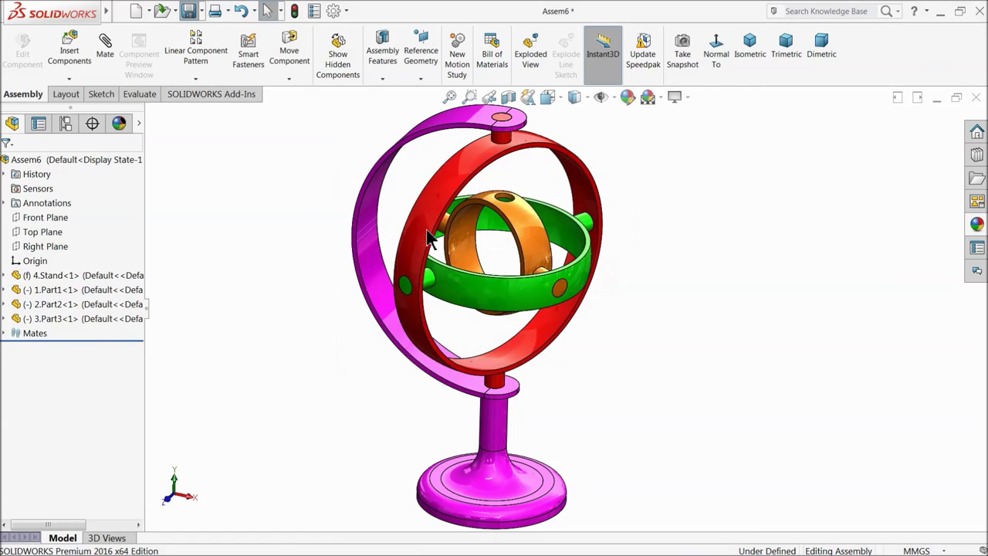
type("assembly")
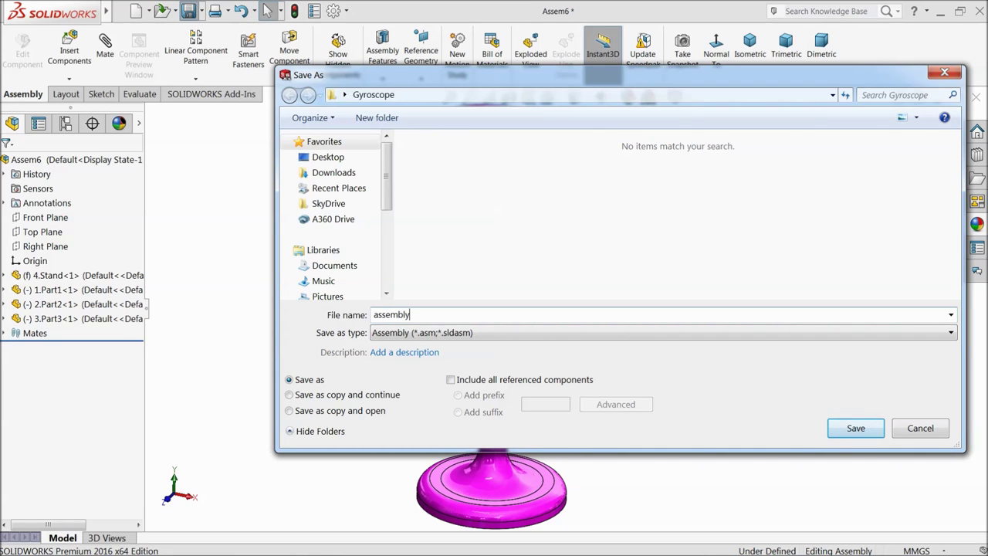
left_click(843, 431)
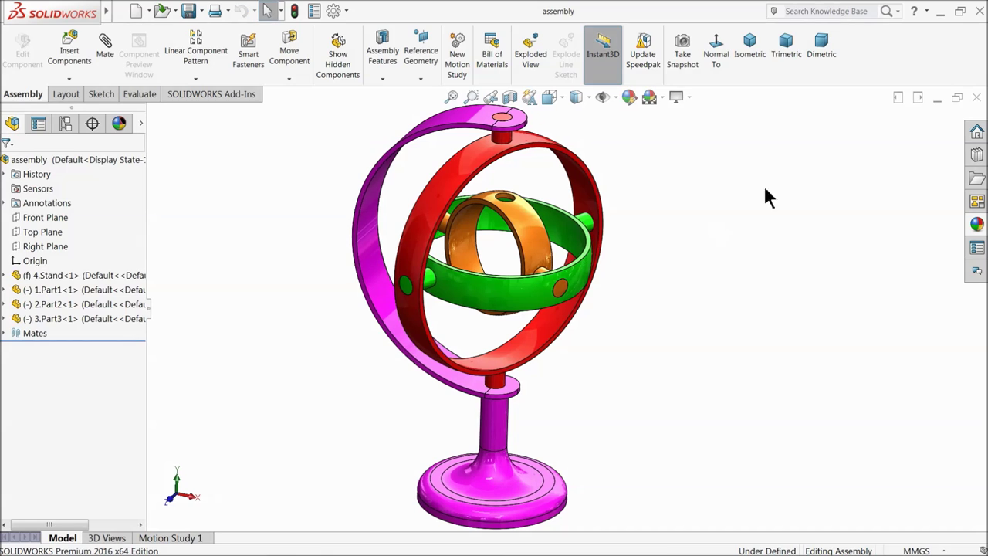
- Open the orange ring part 3.Part3 from the assembly and delete its side-hole feature Cut-Extrude1
left_click_drag(510, 279, 508, 202)
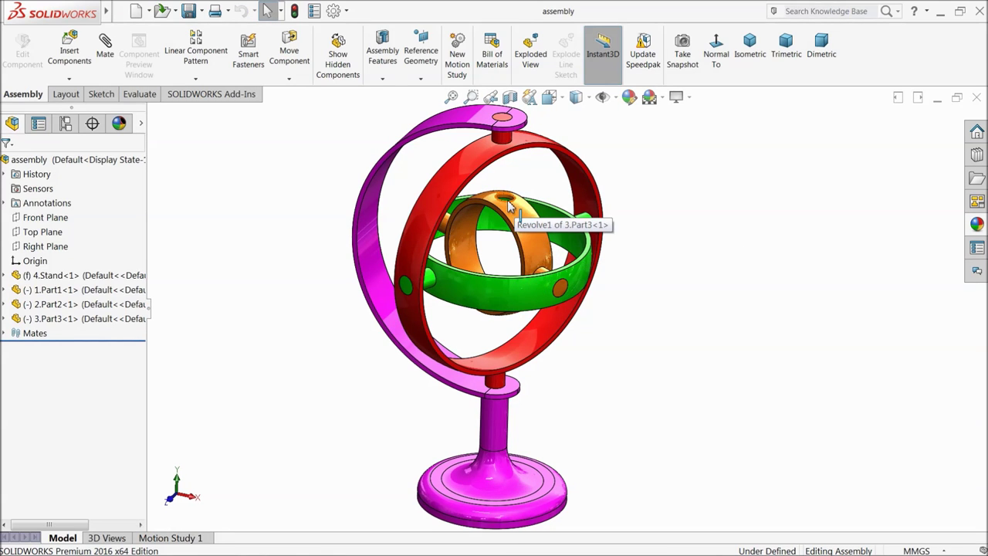
left_click(508, 203)
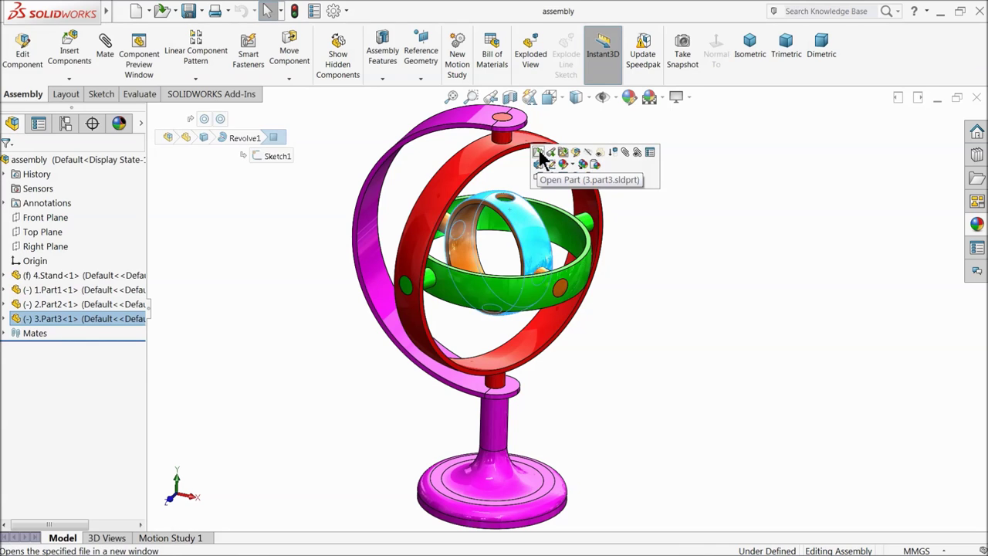
left_click(544, 159)
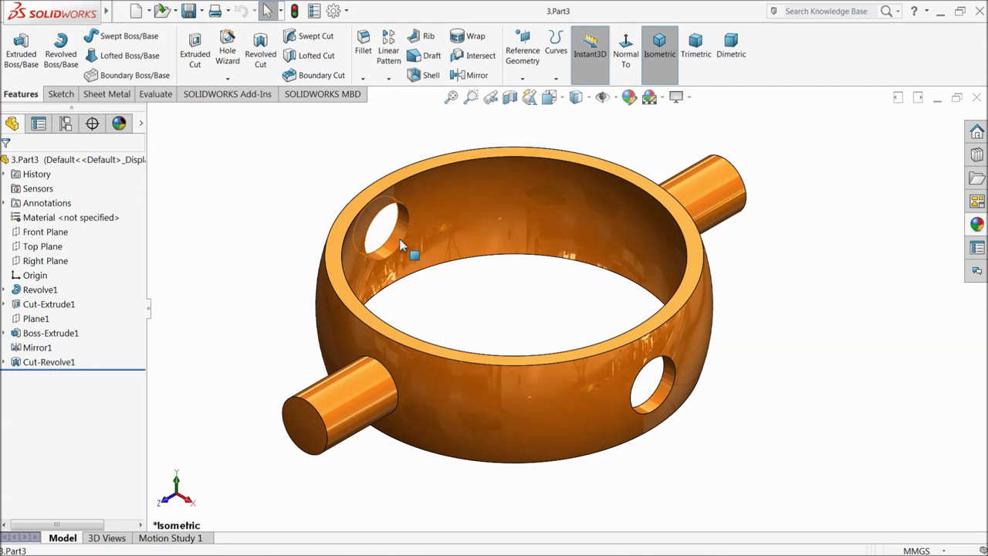
left_click(400, 246)
right_click(14, 309)
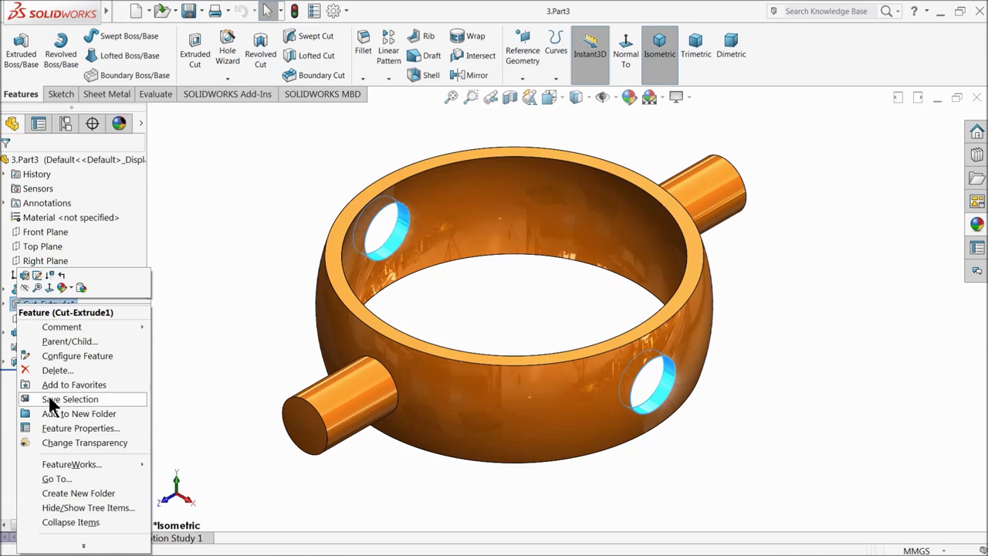
left_click(58, 369)
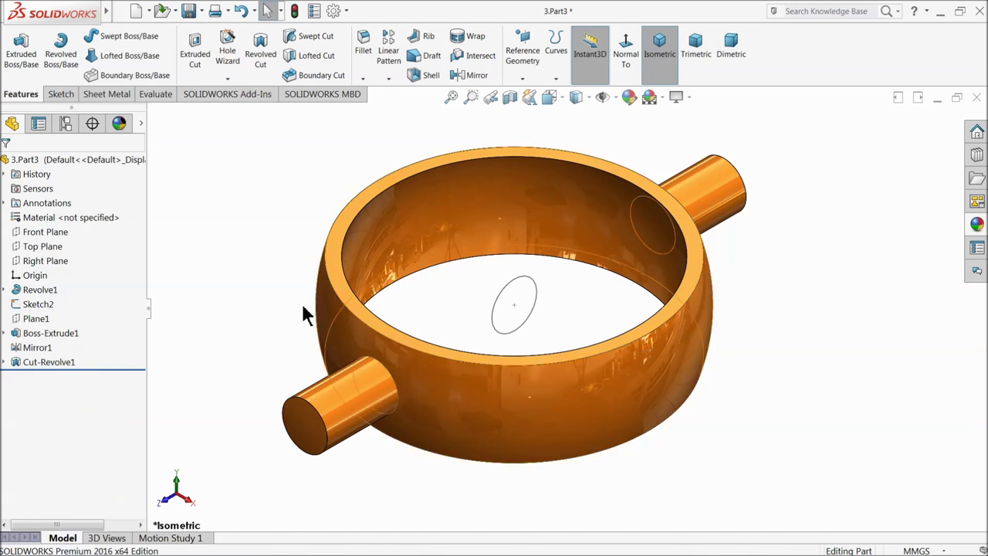
- Delete the leftover hole sketch Sketch2, and save and close the ring part to return to the assembly
right_click(21, 309)
left_click(54, 368)
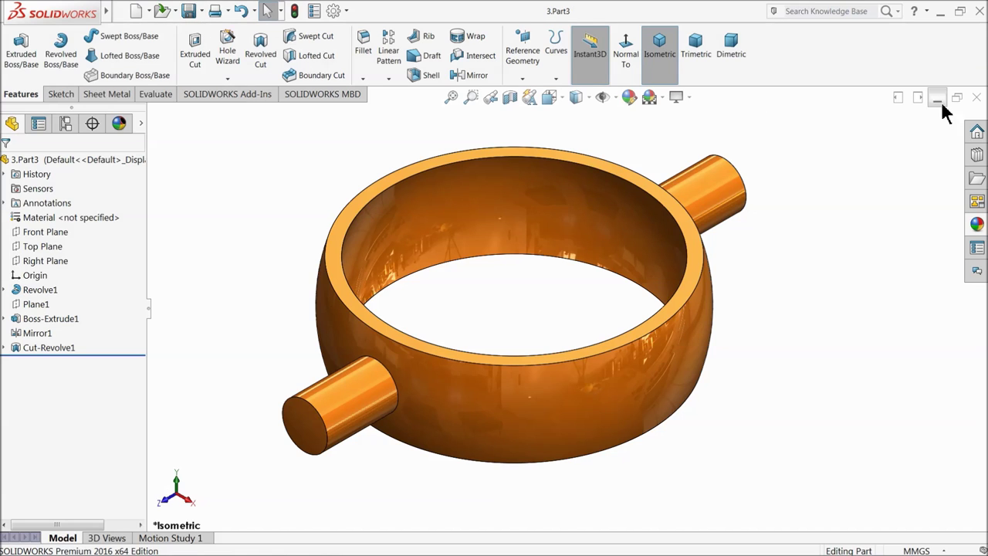
left_click(978, 98)
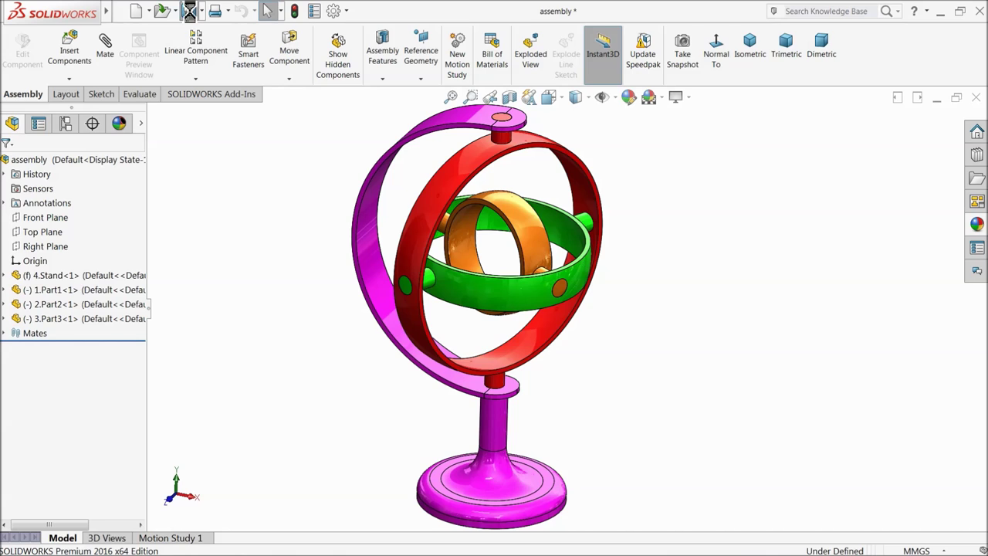
- Open Motion Study 1, keeping the study type Animation and accepting the study properties at 30 frames per second
right_click(879, 65)
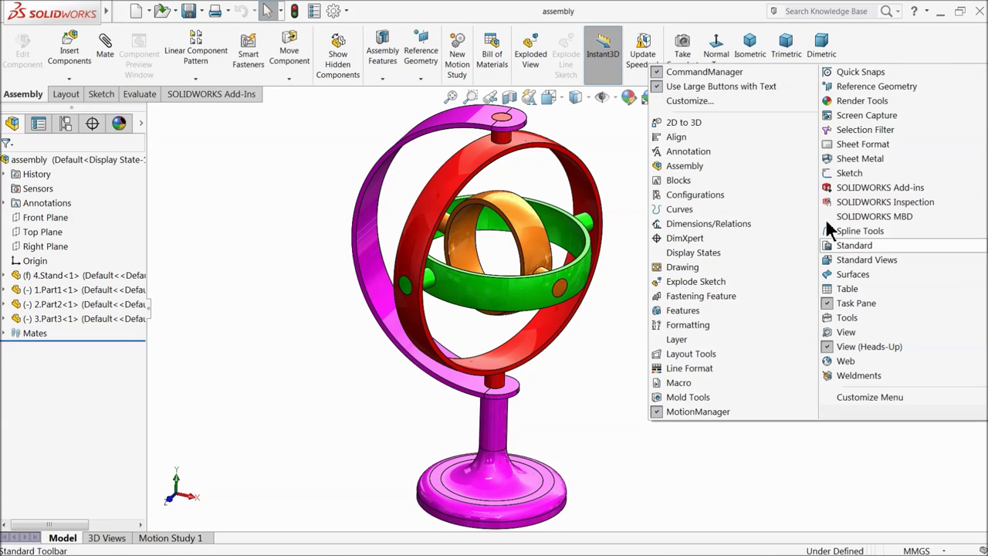
left_click(250, 420)
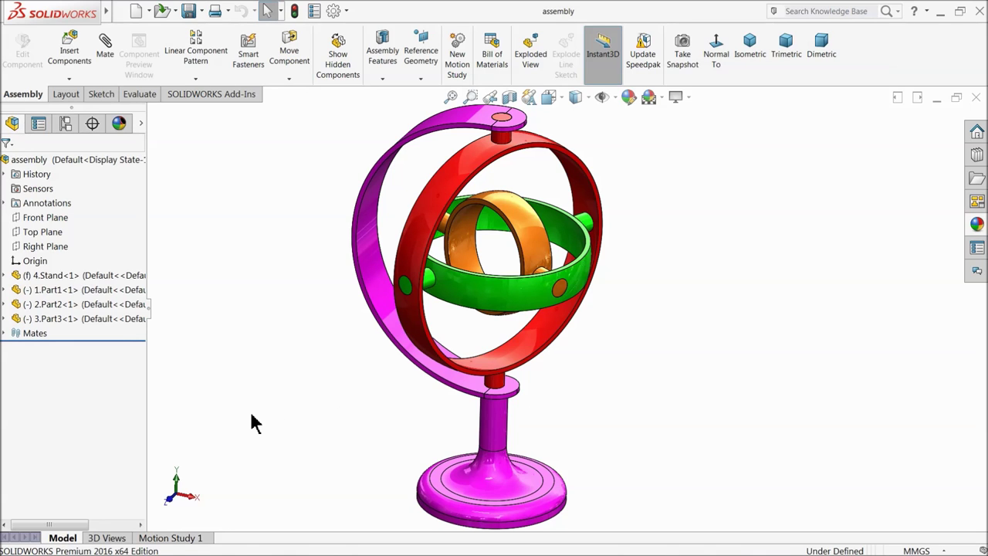
left_click(192, 537)
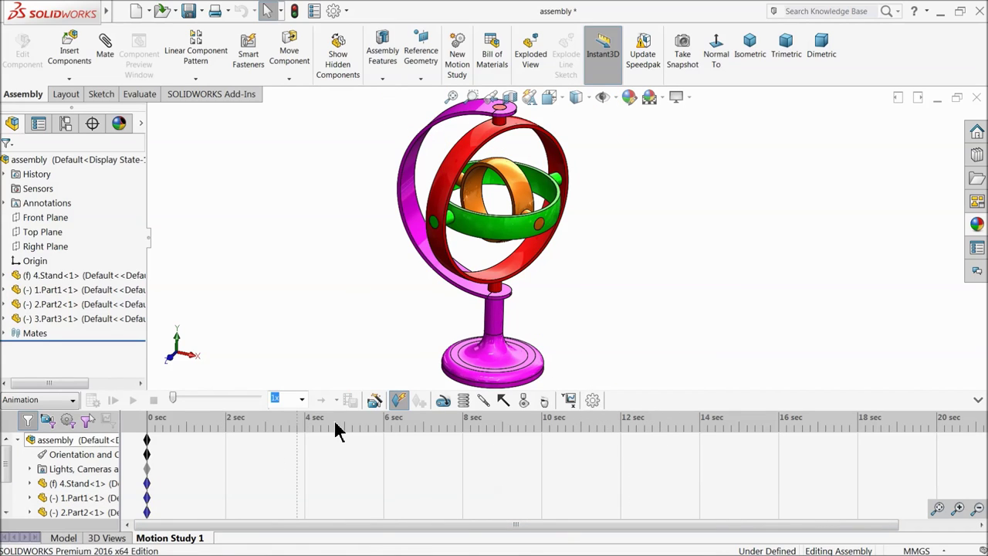
left_click(58, 400)
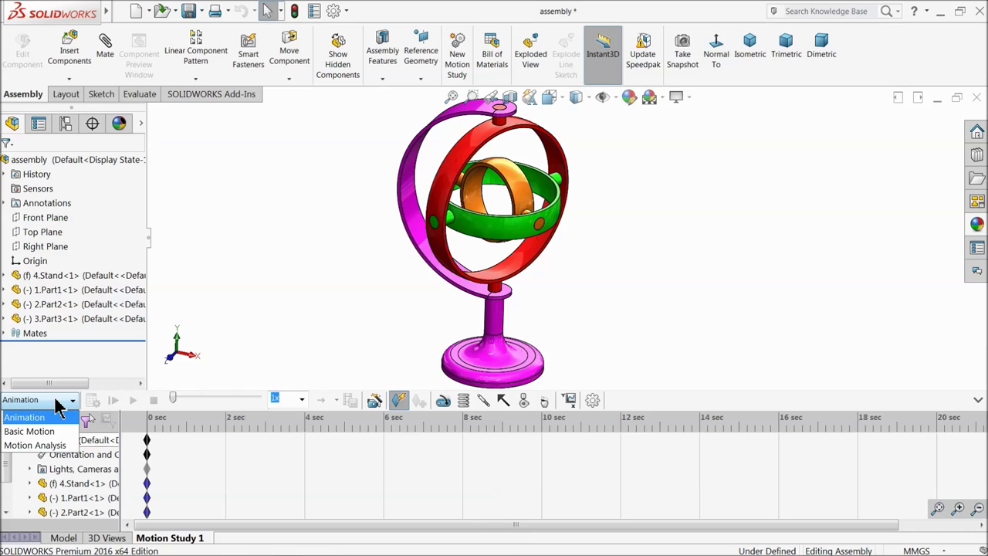
left_click(56, 400)
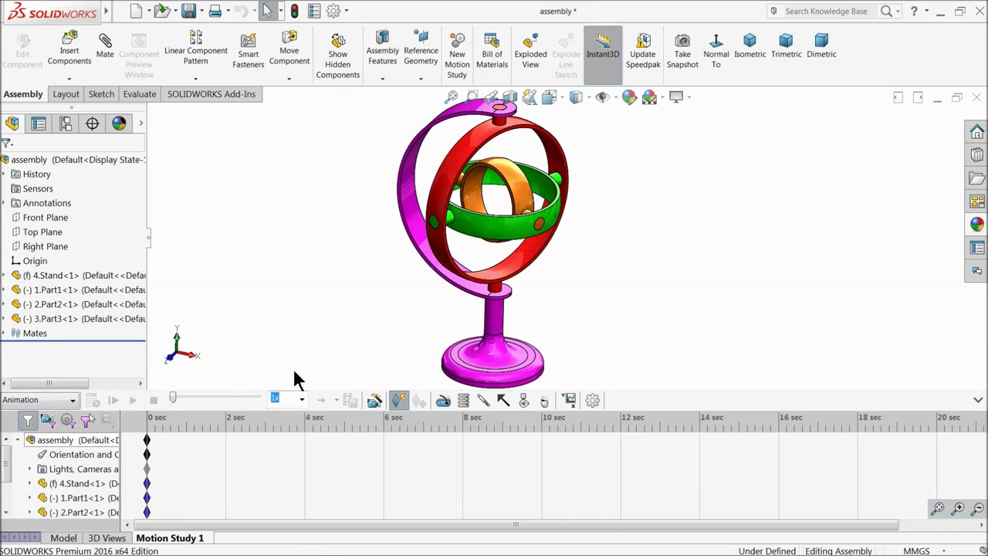
left_click(593, 401)
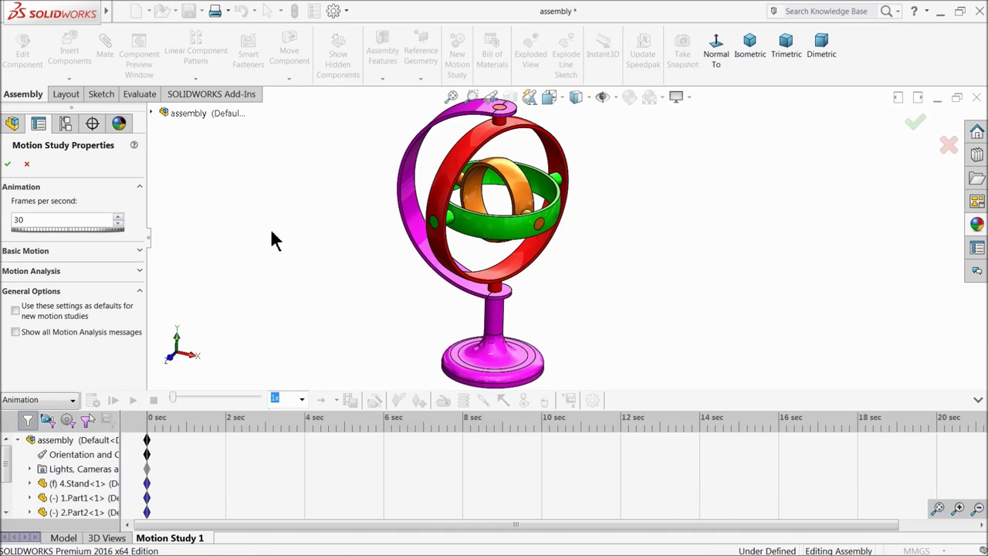
left_click(7, 164)
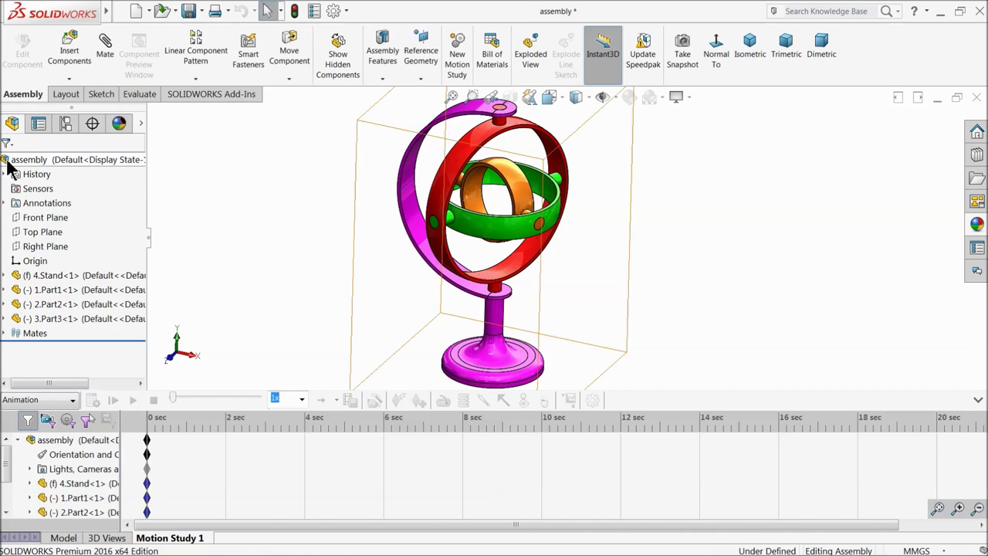
- Add a rotary motor to the red ring's upper pin at a constant speed of 100 RPM
left_click(444, 402)
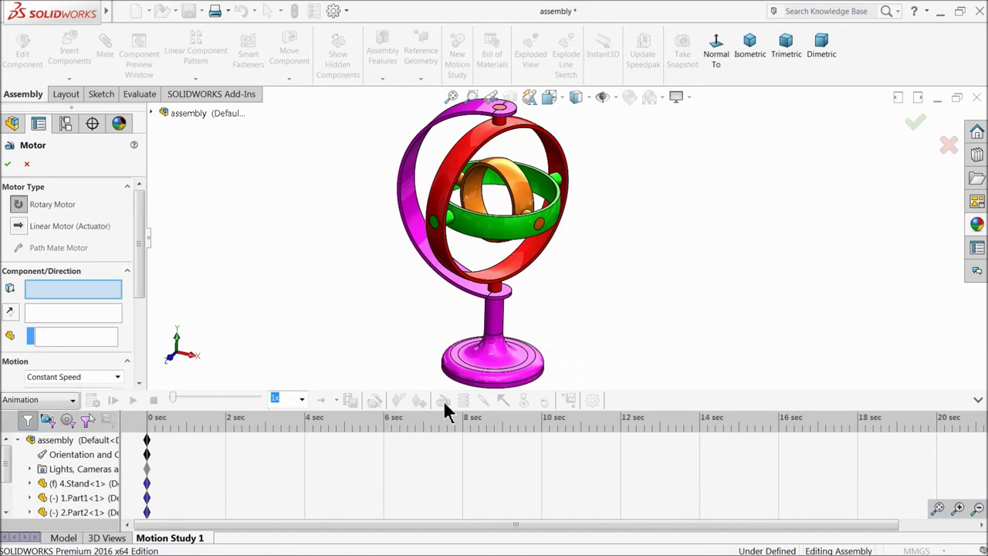
left_click(502, 132)
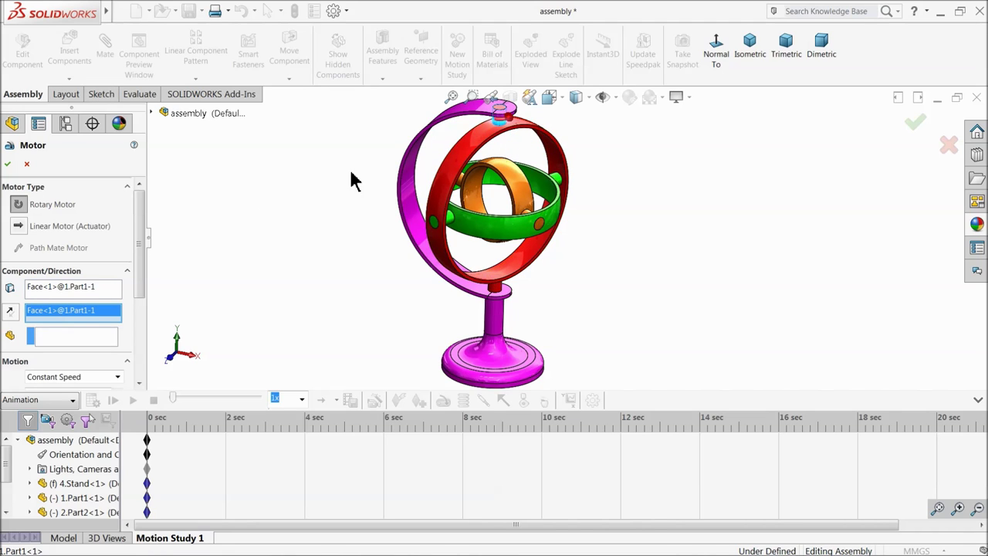
scroll(136, 343, "down", 5)
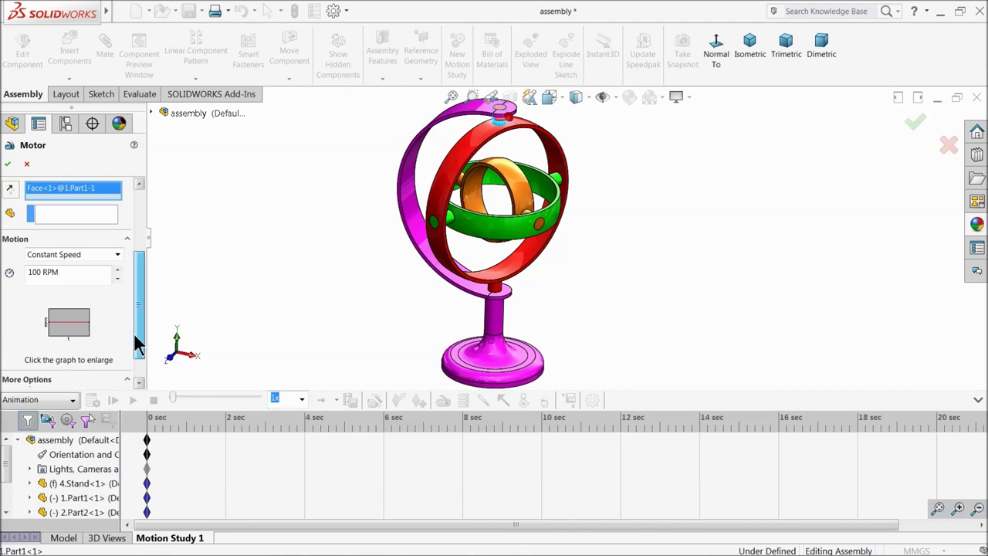
left_click(9, 165)
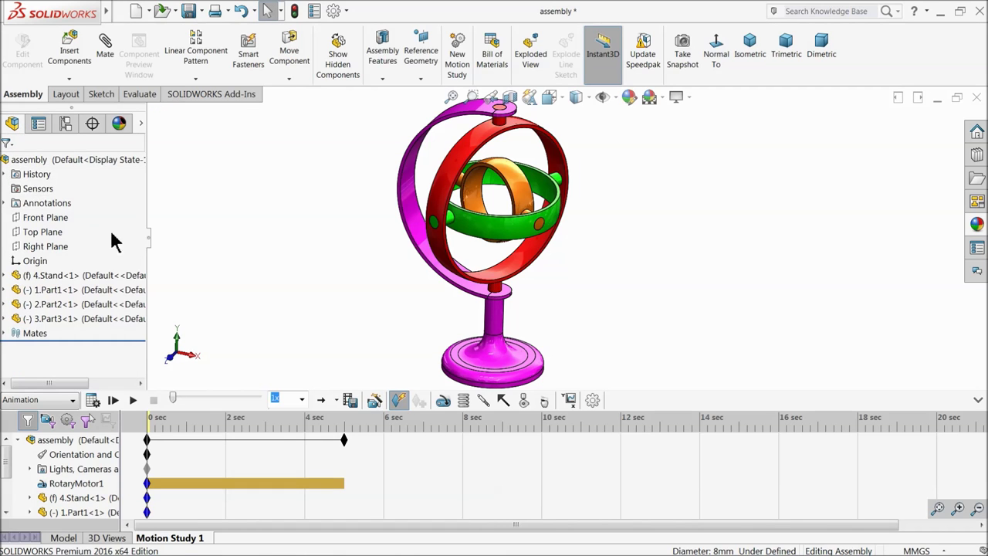
- Calculate the motion study, collapse the timeline and play back the ring animation
left_click(93, 401)
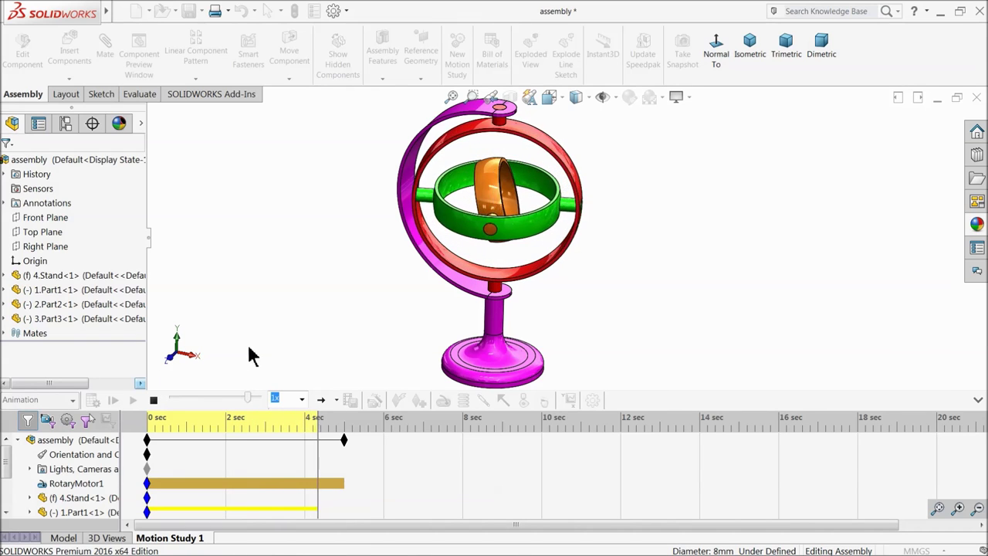
left_click(978, 399)
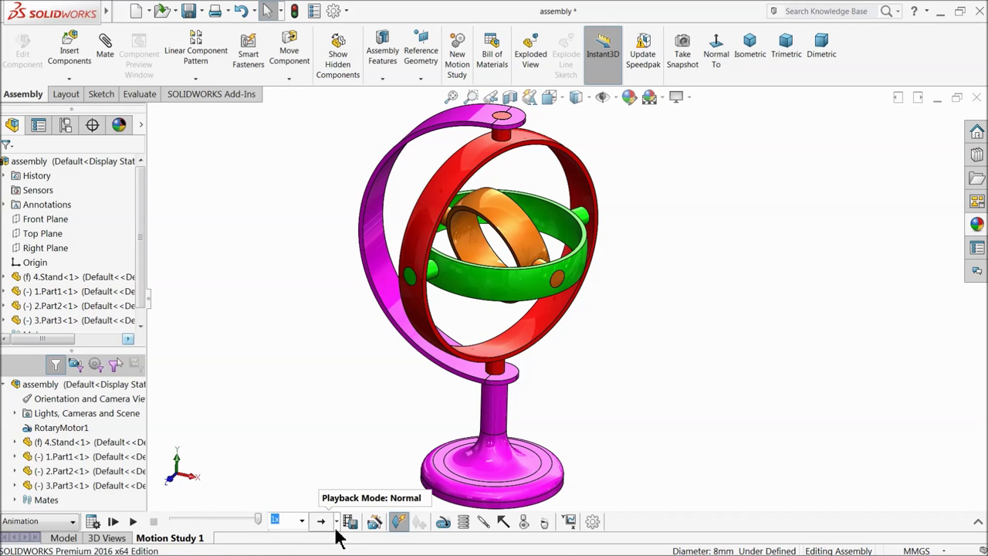
left_click(132, 522)
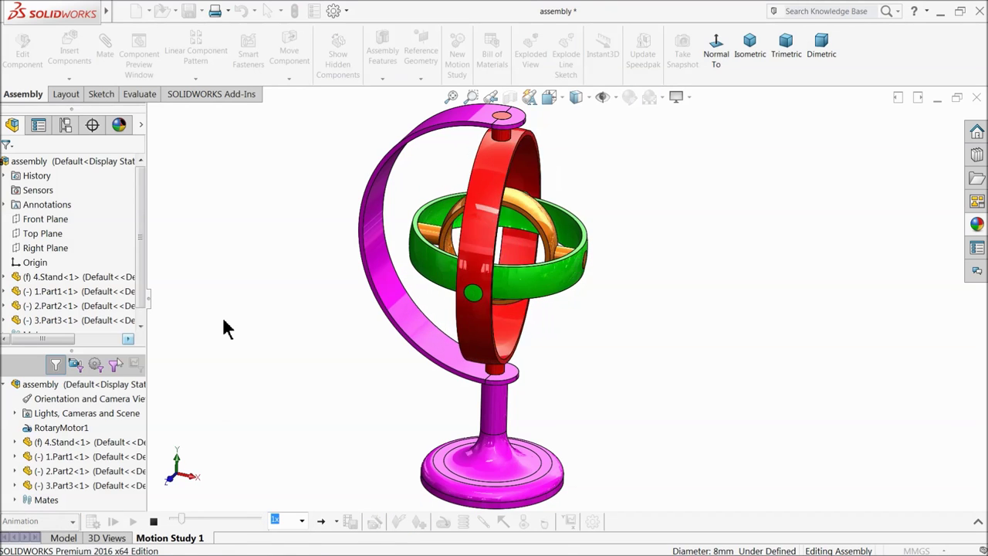